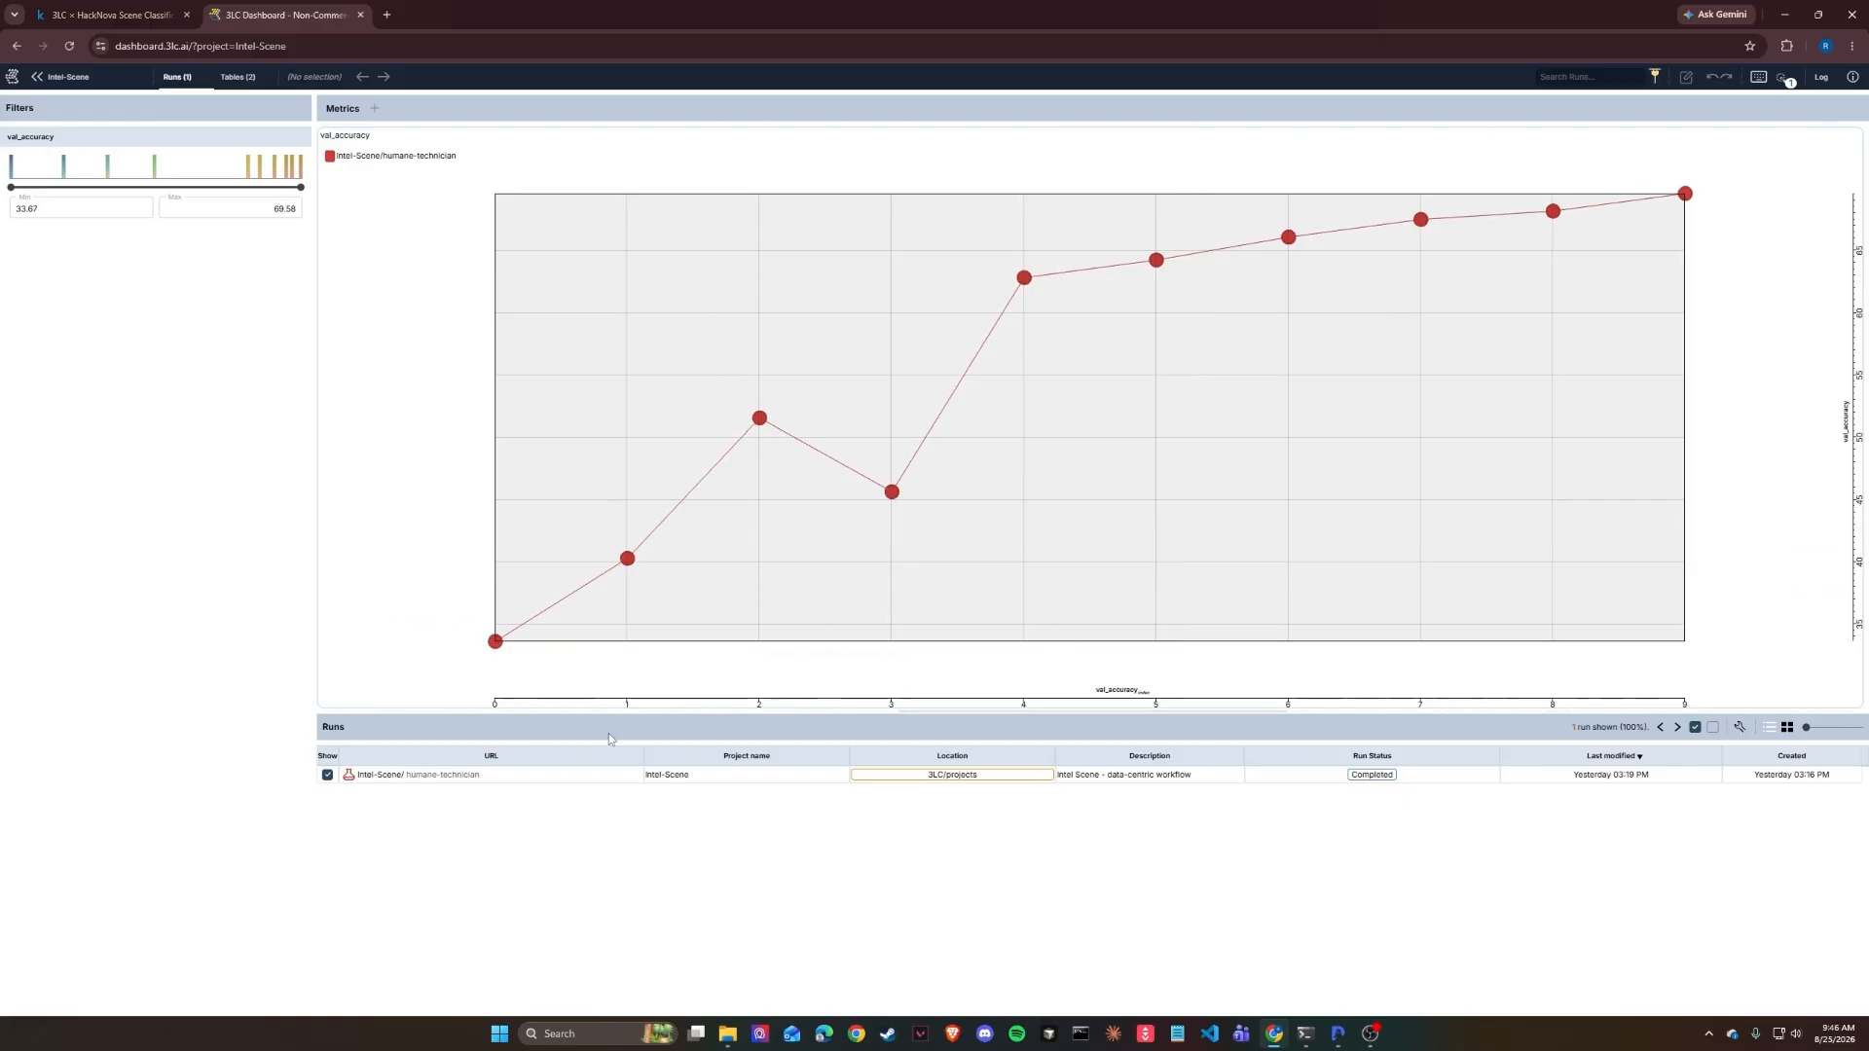
Step: Open the humane-technician run and chart its image column in 2D with the predicted label as an overlay
double_click(464, 783)
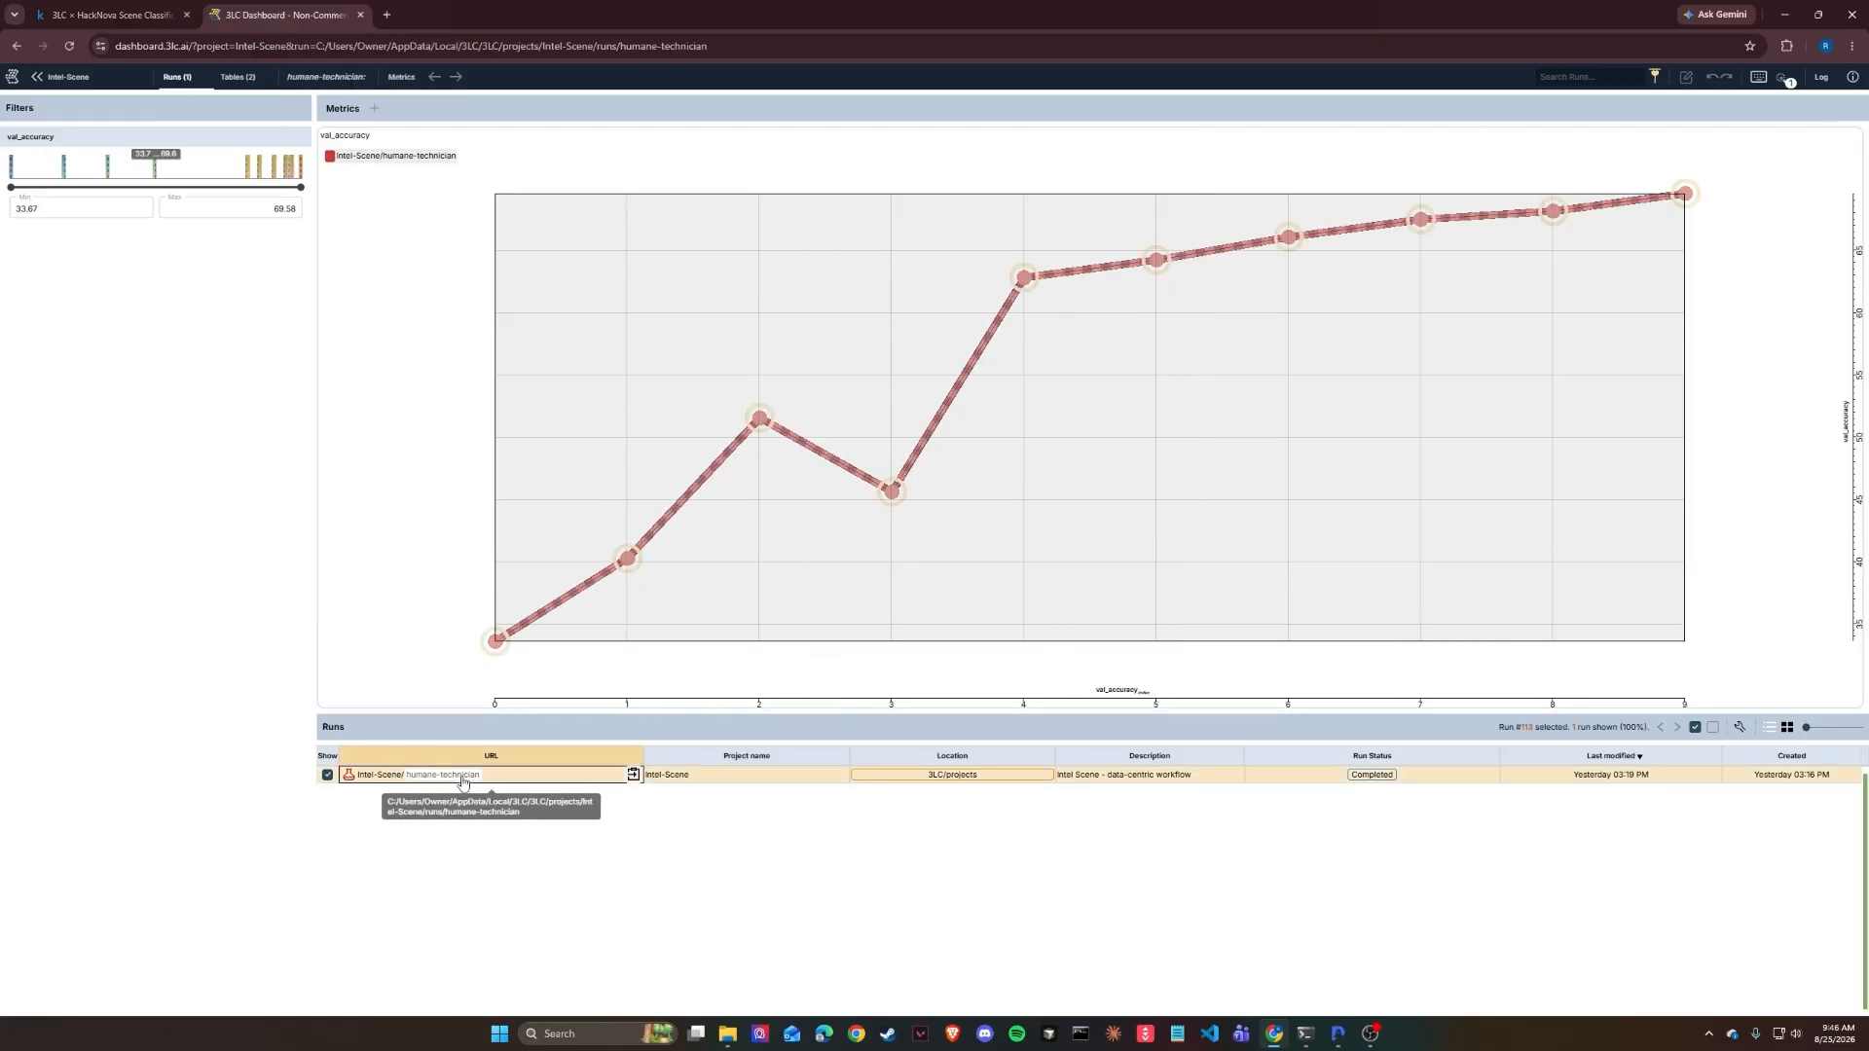
key("Escape")
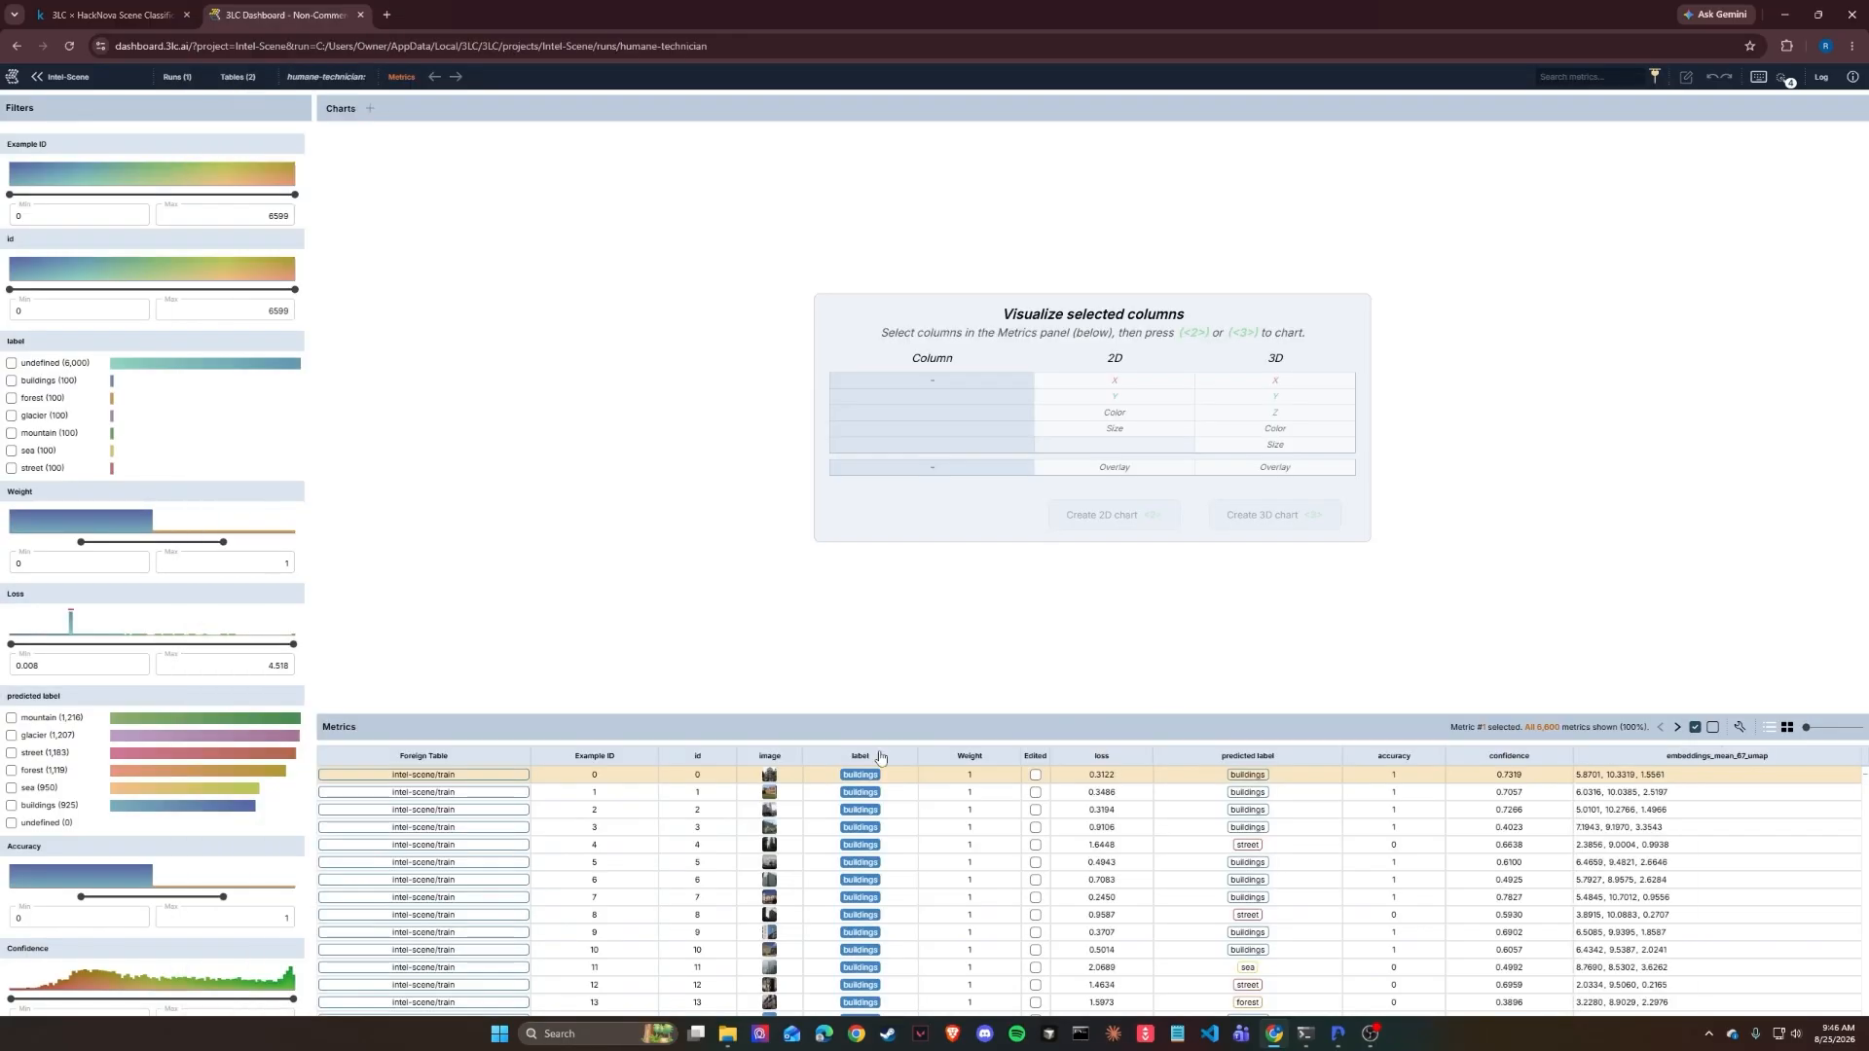
left_click(774, 761)
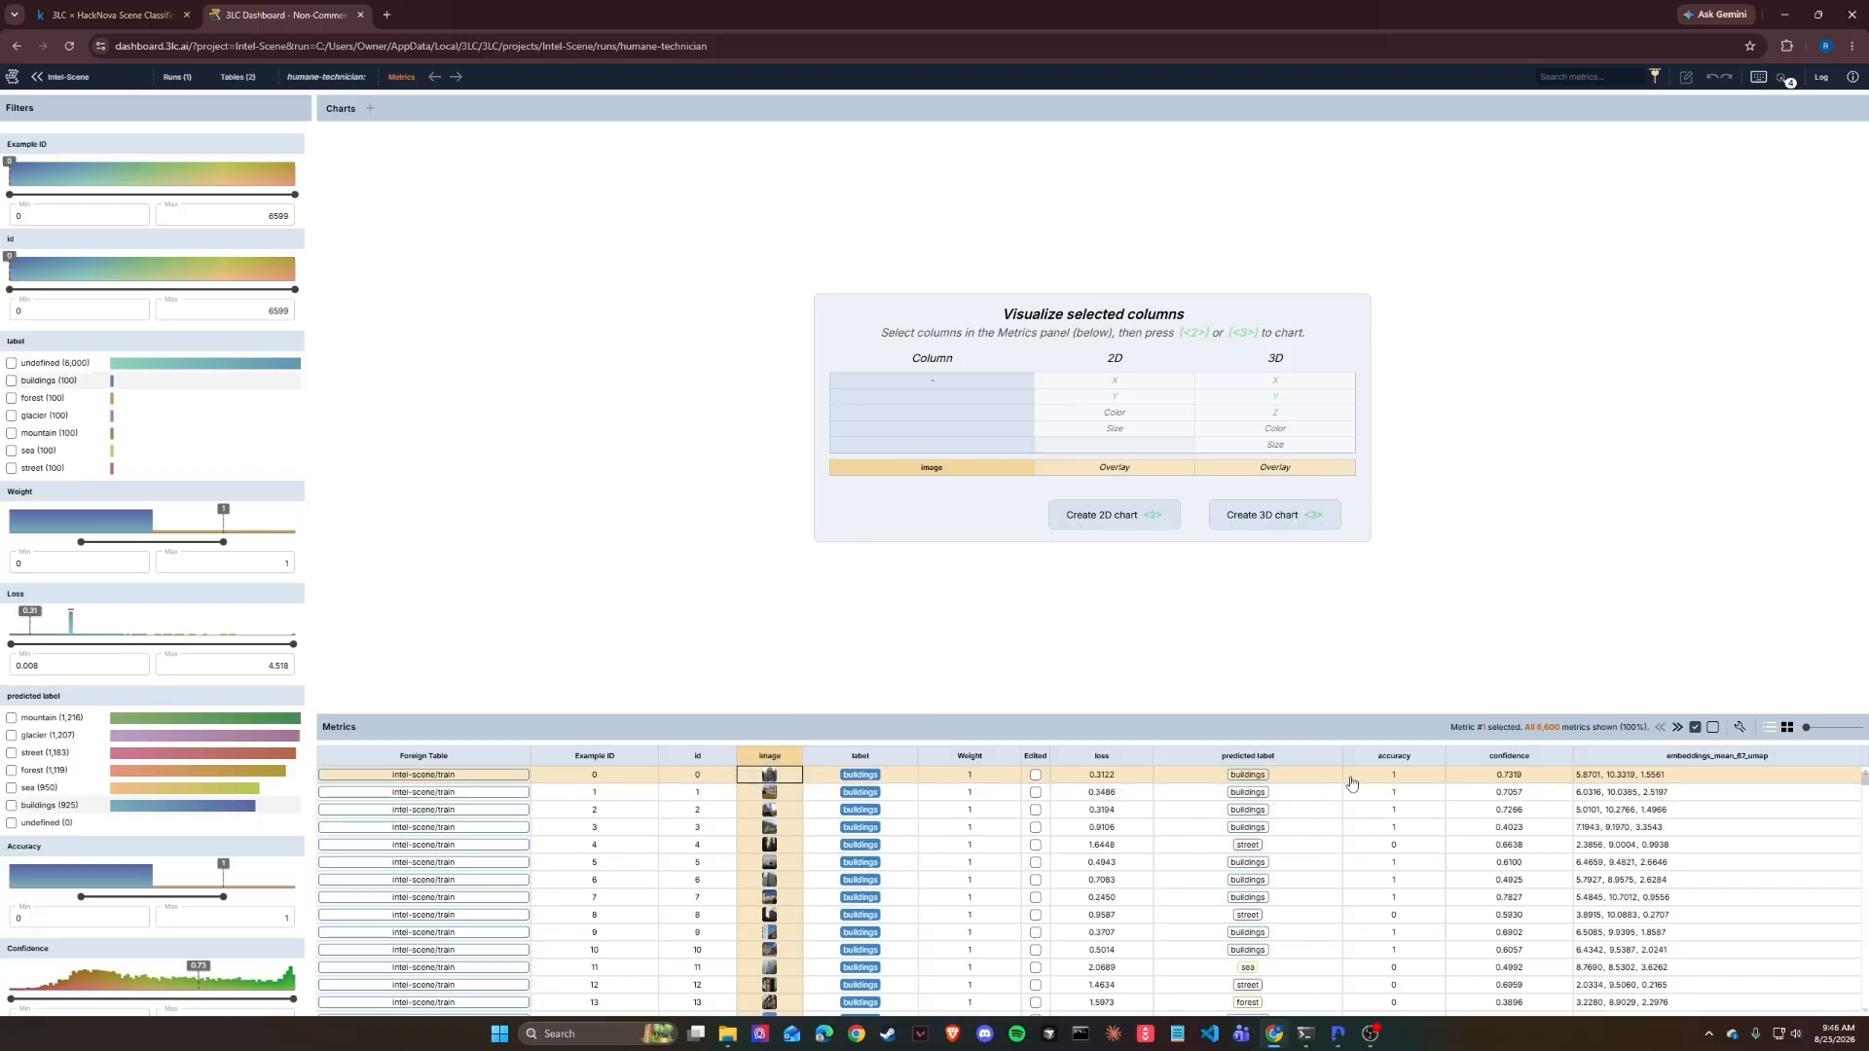
left_click(1296, 760)
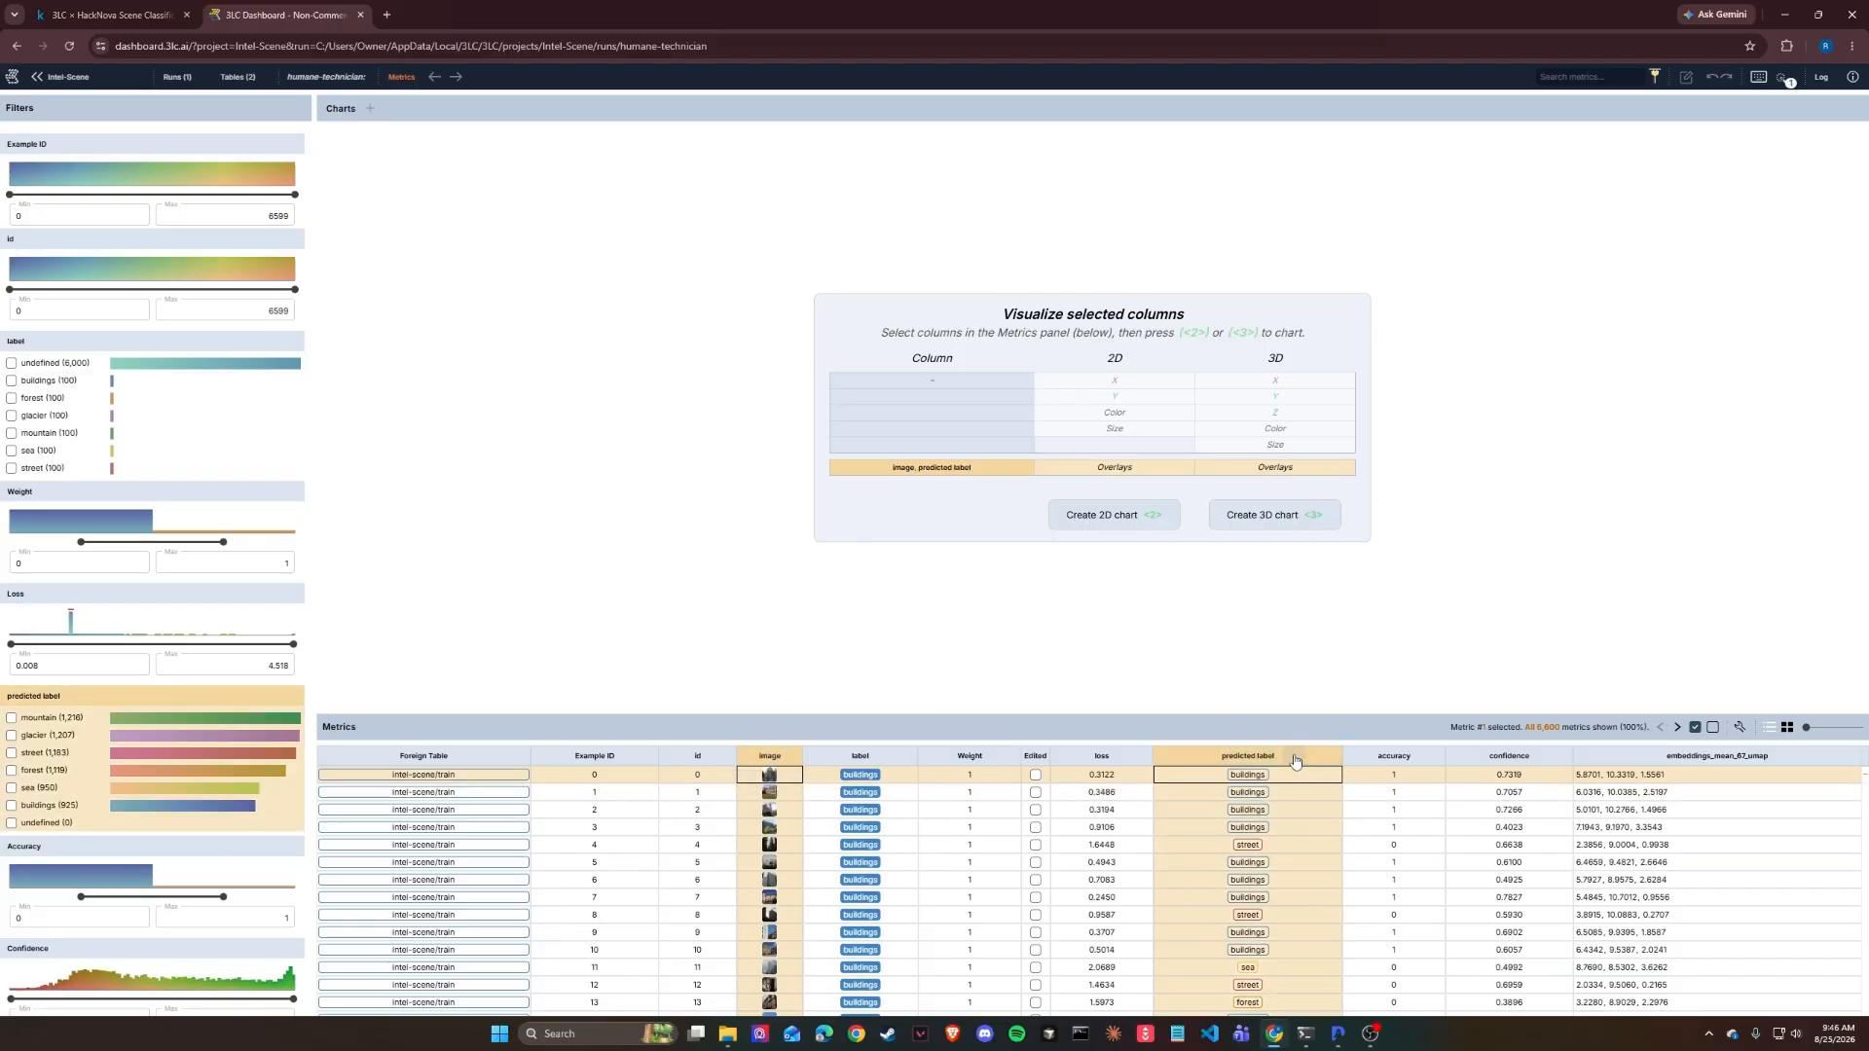
right_click(1295, 760)
left_click(1354, 771)
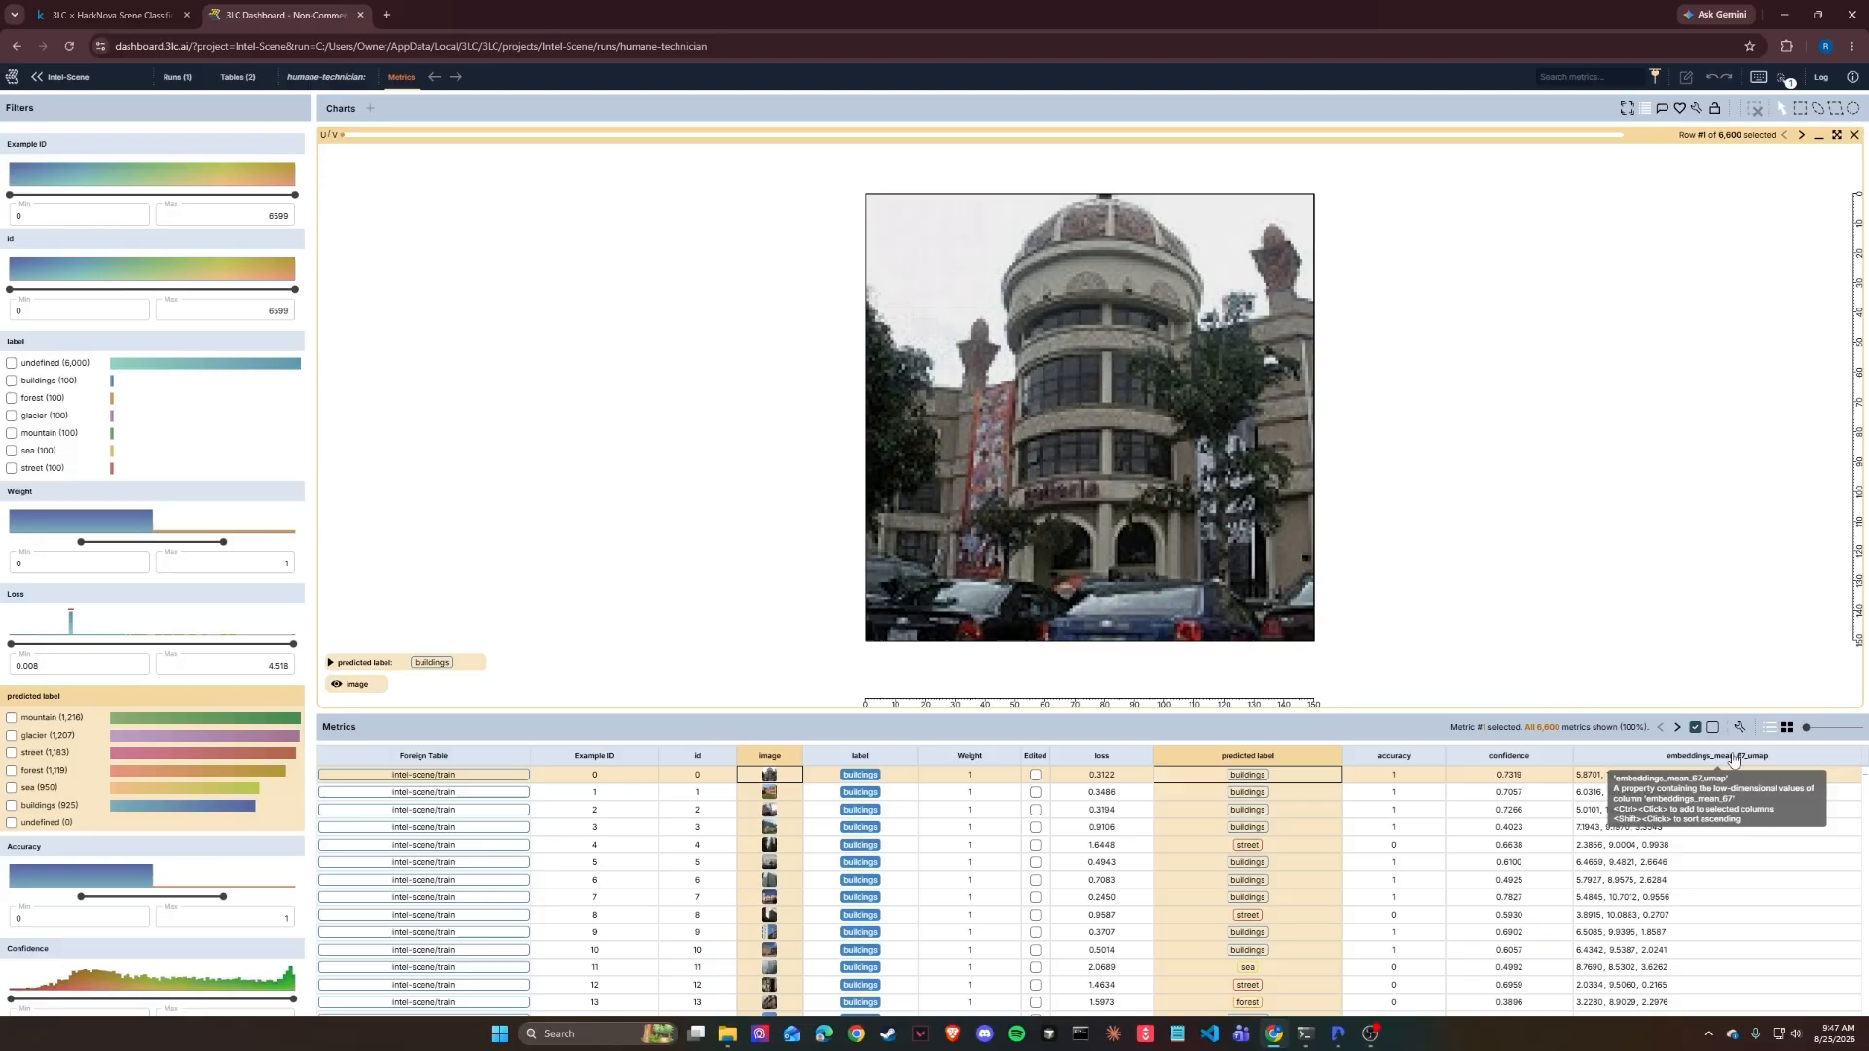
Step: Create a 3D chart of embeddings_mean_67_umap and color its points by predicted label
left_click(1831, 762)
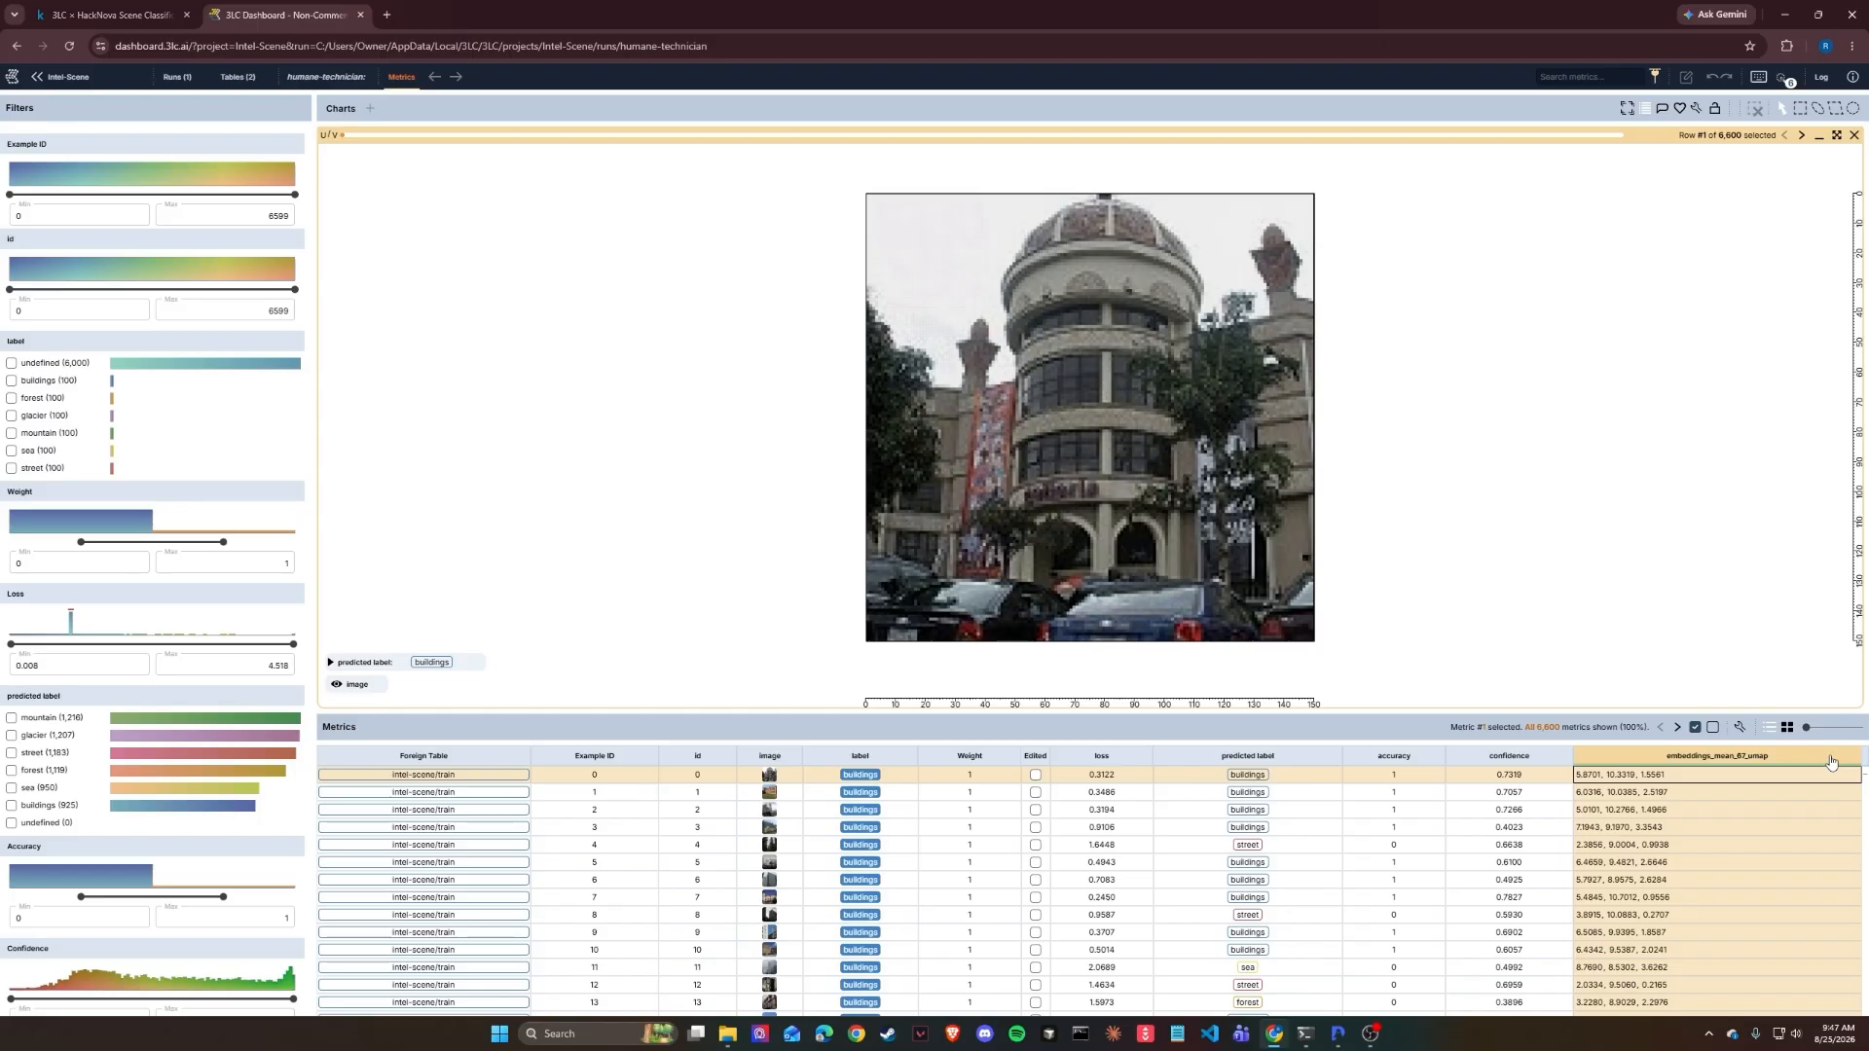
key("3")
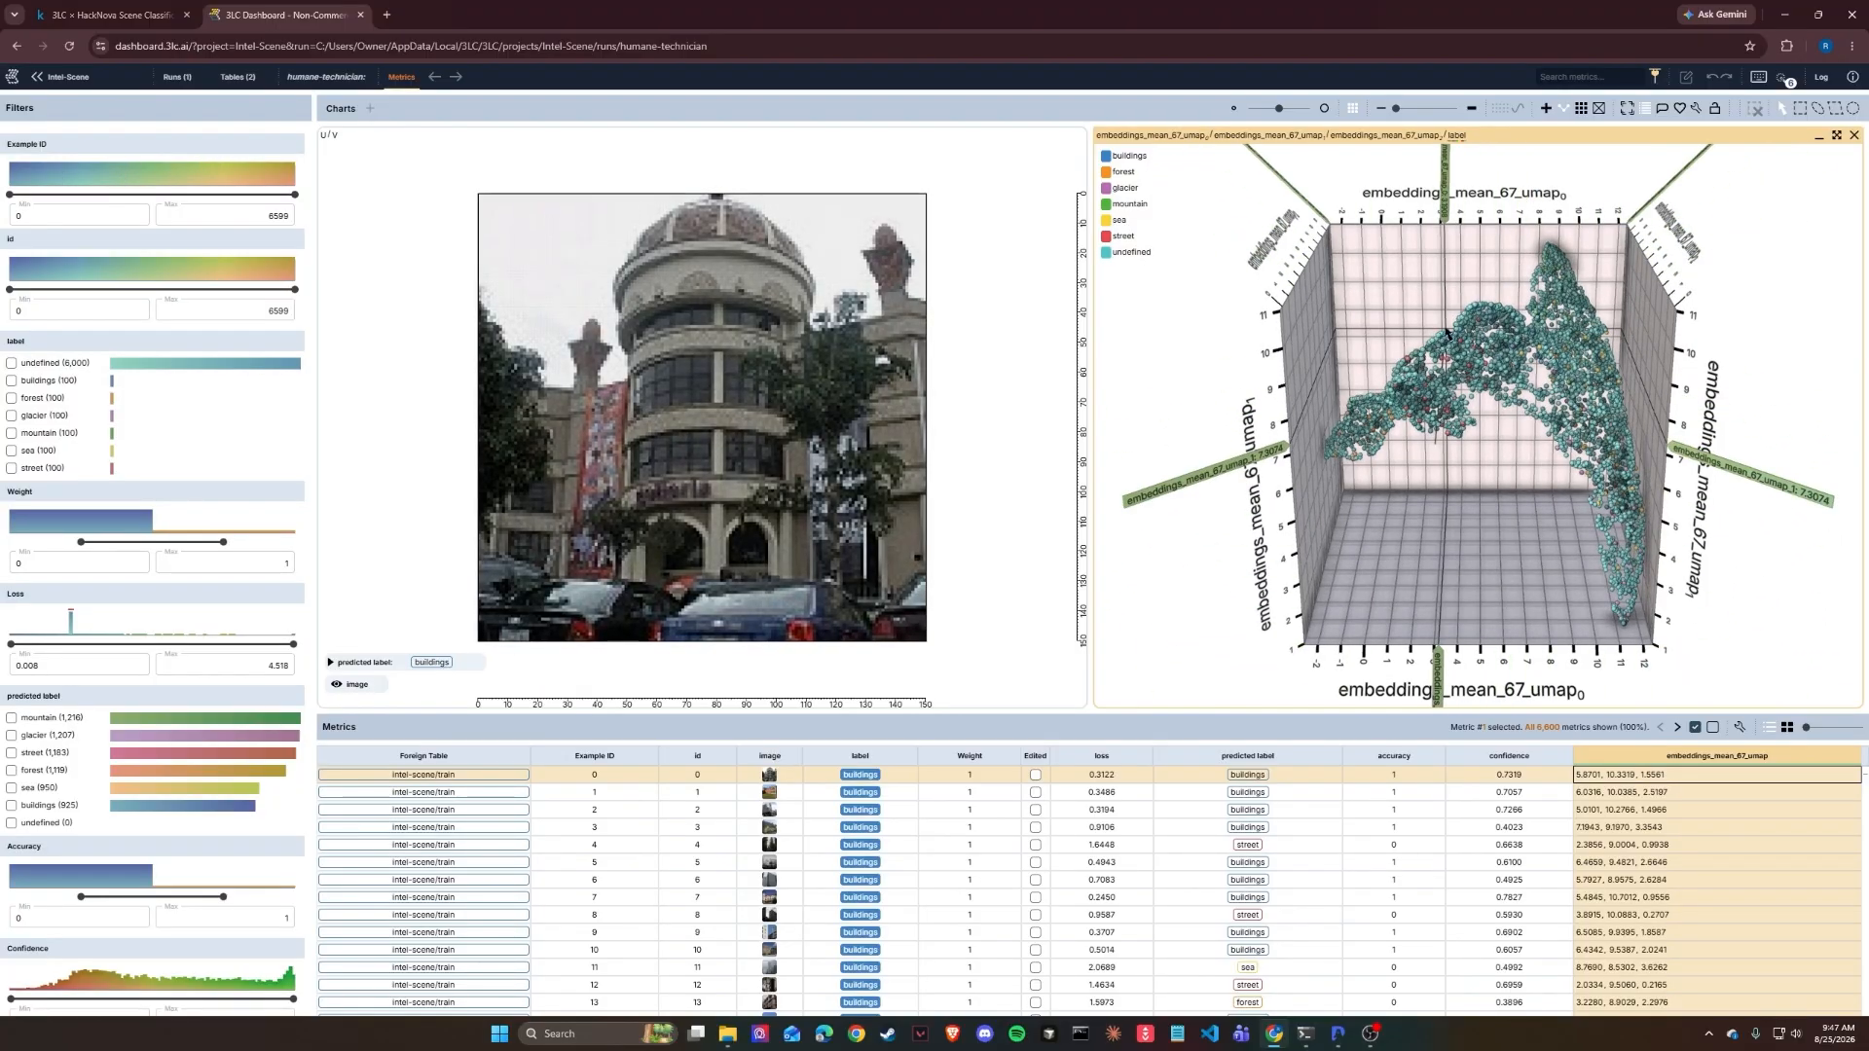
left_click(1577, 375)
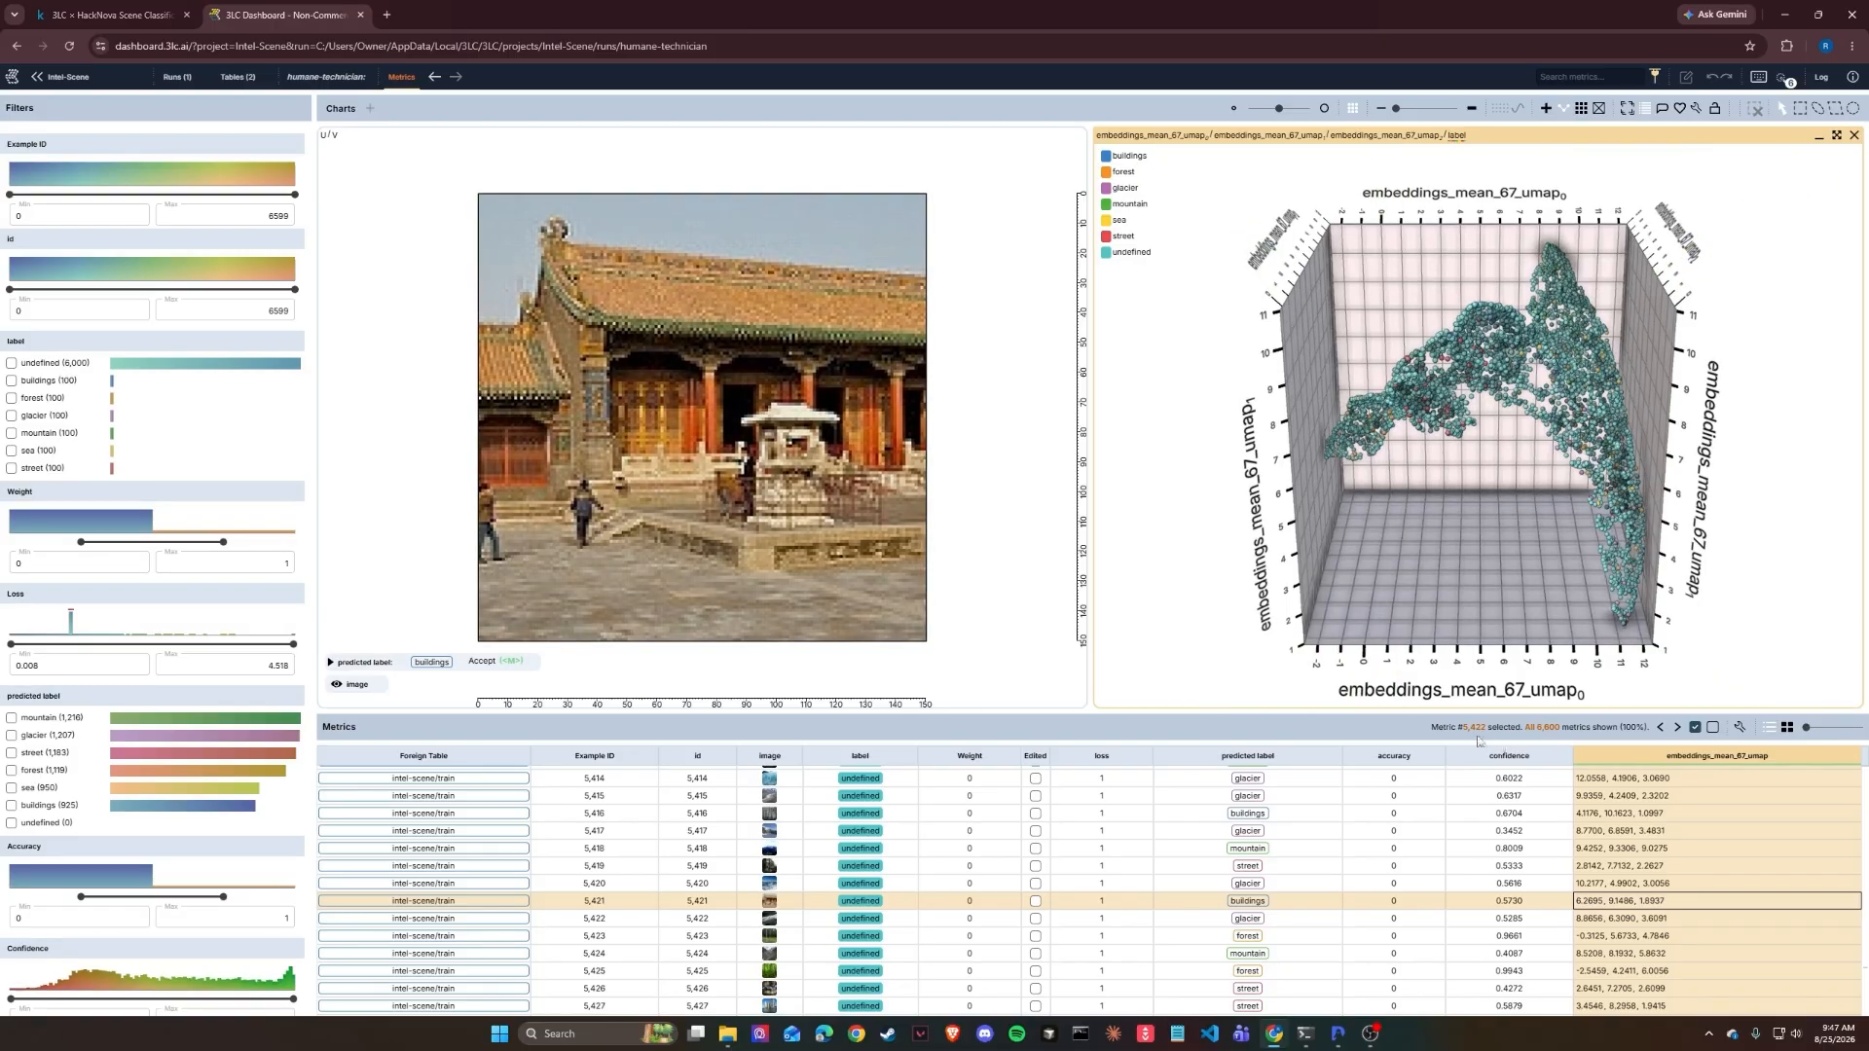
left_click(1284, 762)
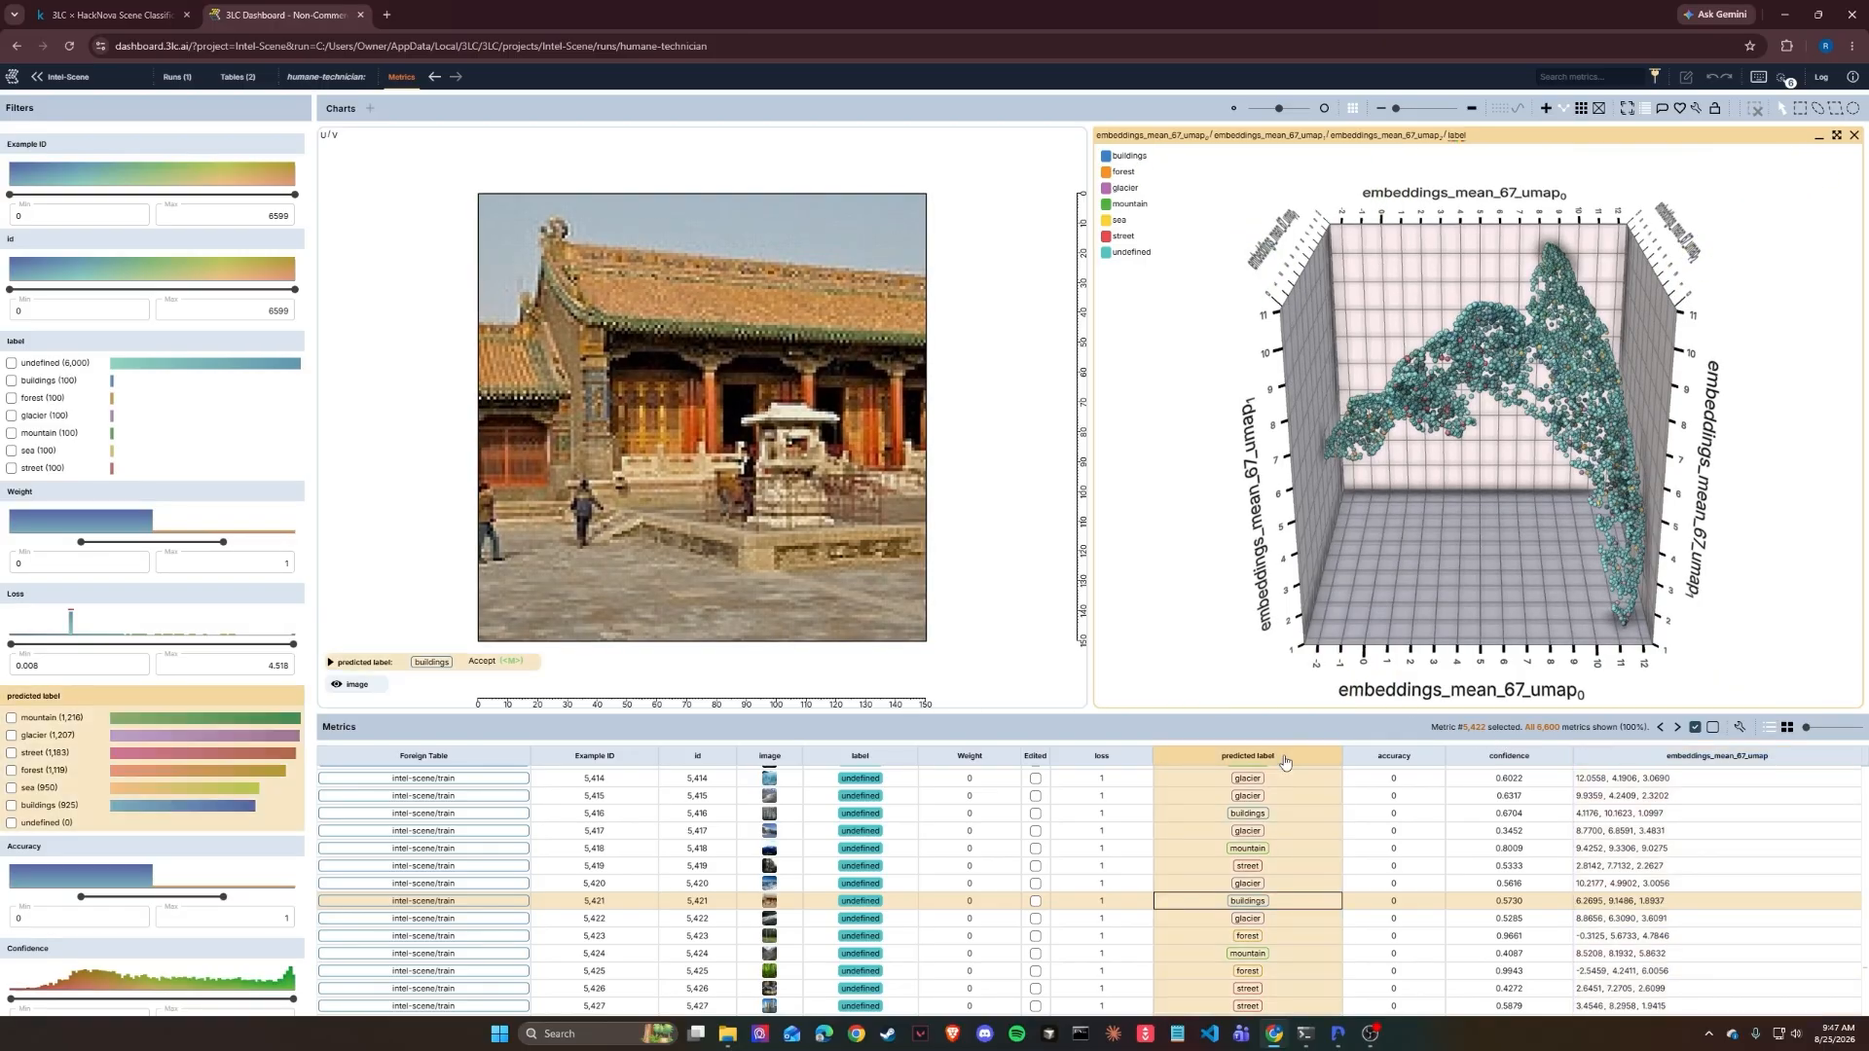
left_click_drag(1288, 761, 1457, 137)
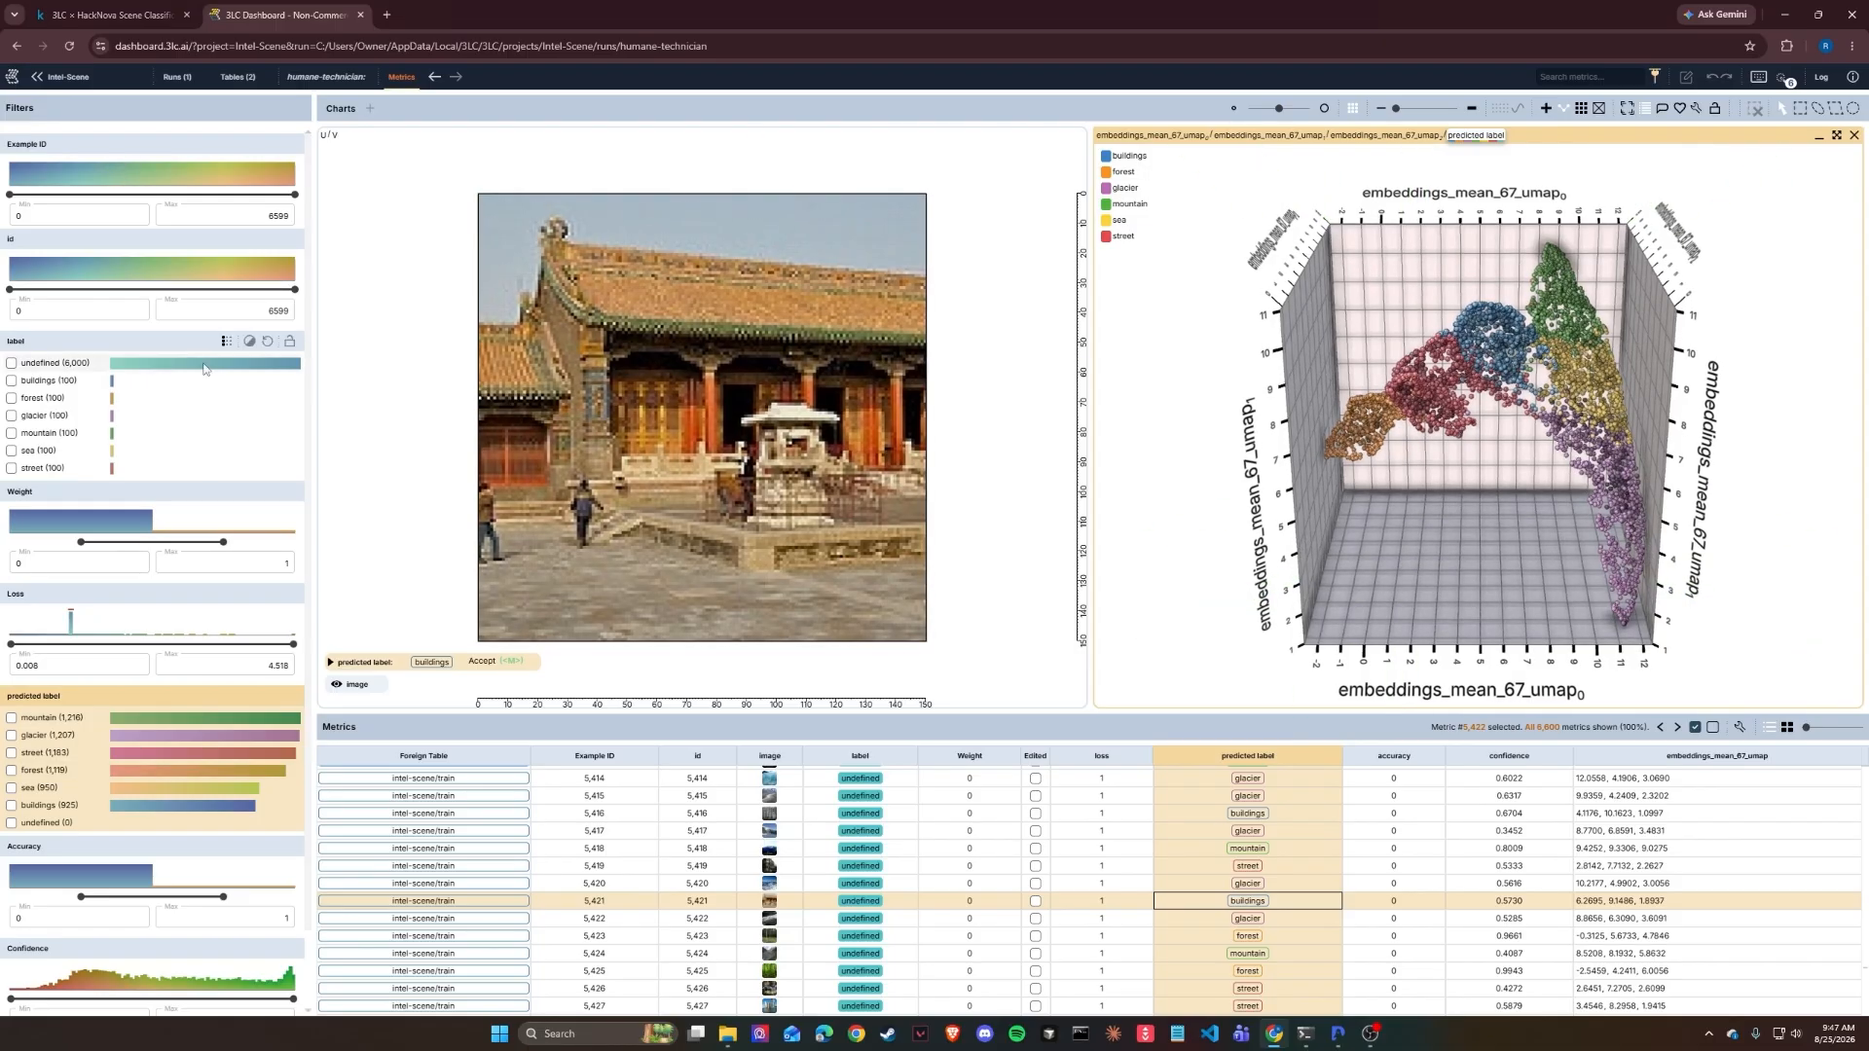
Step: Filter the metrics to the undefined label and lasso the far tip of the glacier cluster in the 3D chart
left_click(11, 364)
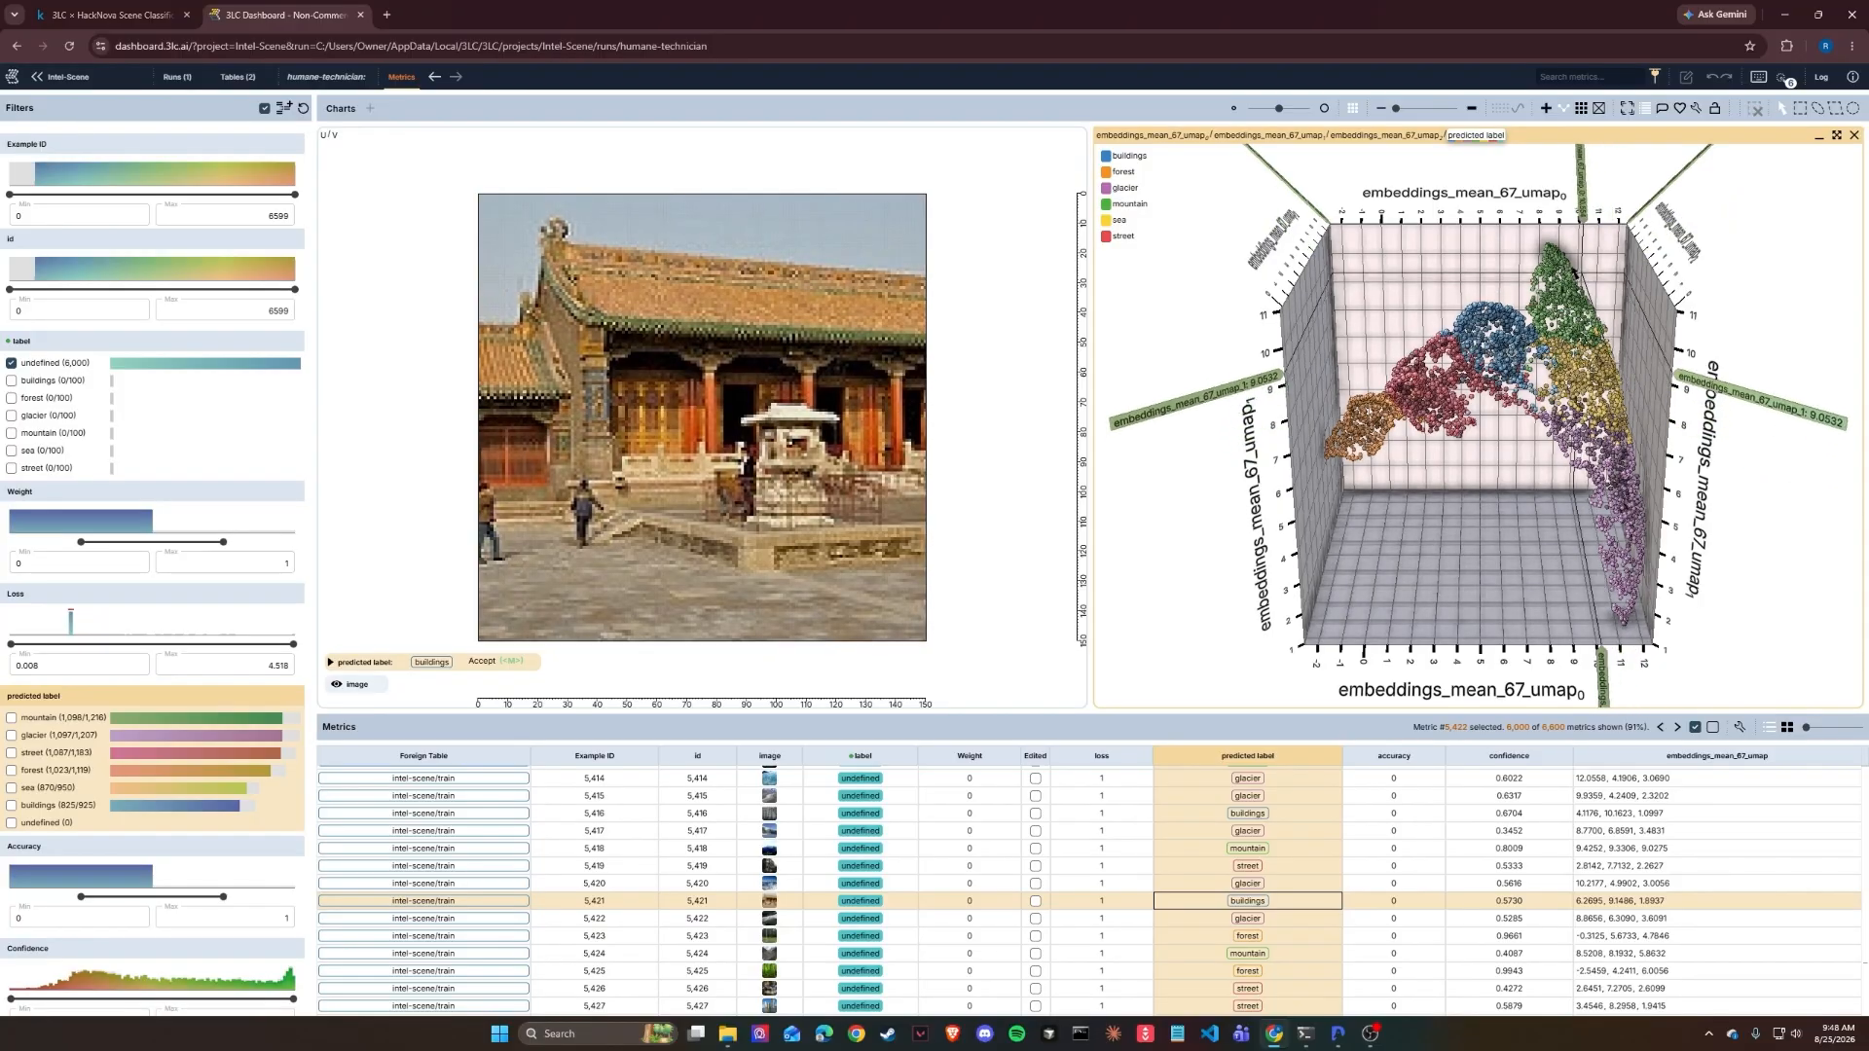
scroll(1601, 454, "down", 3)
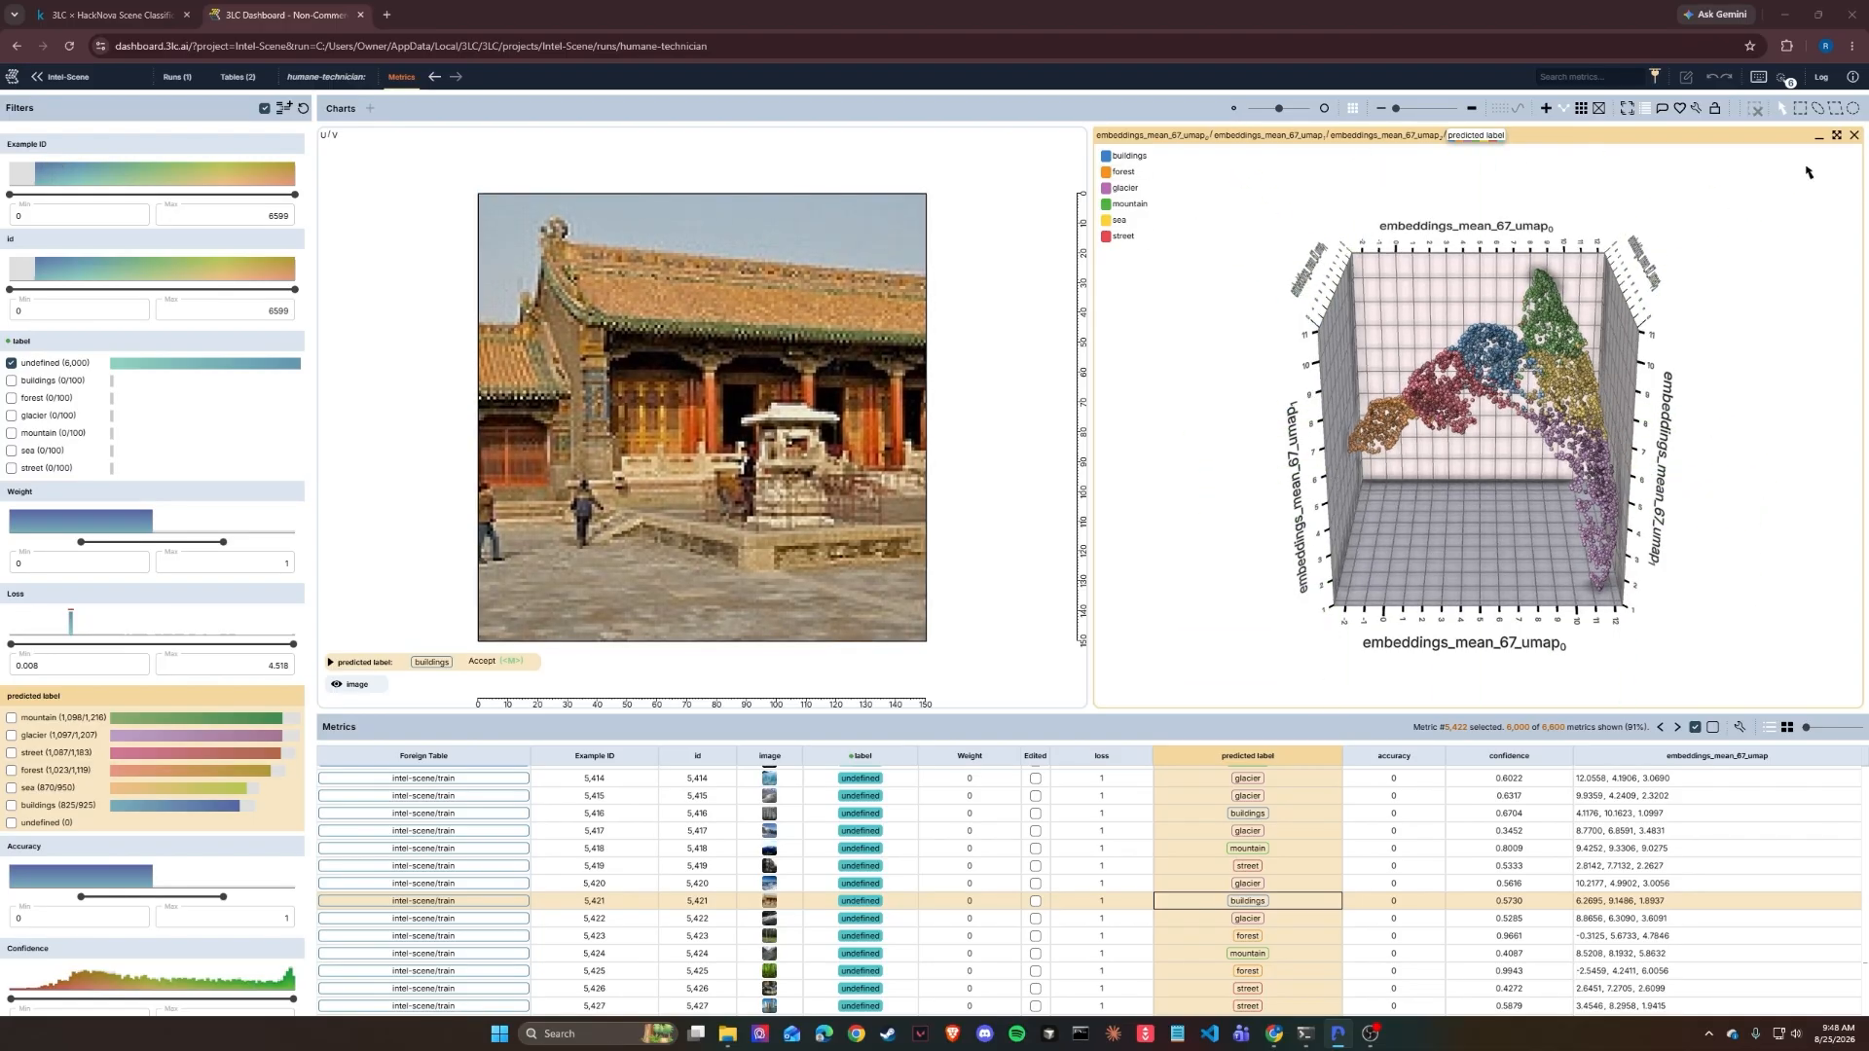
left_click(1819, 110)
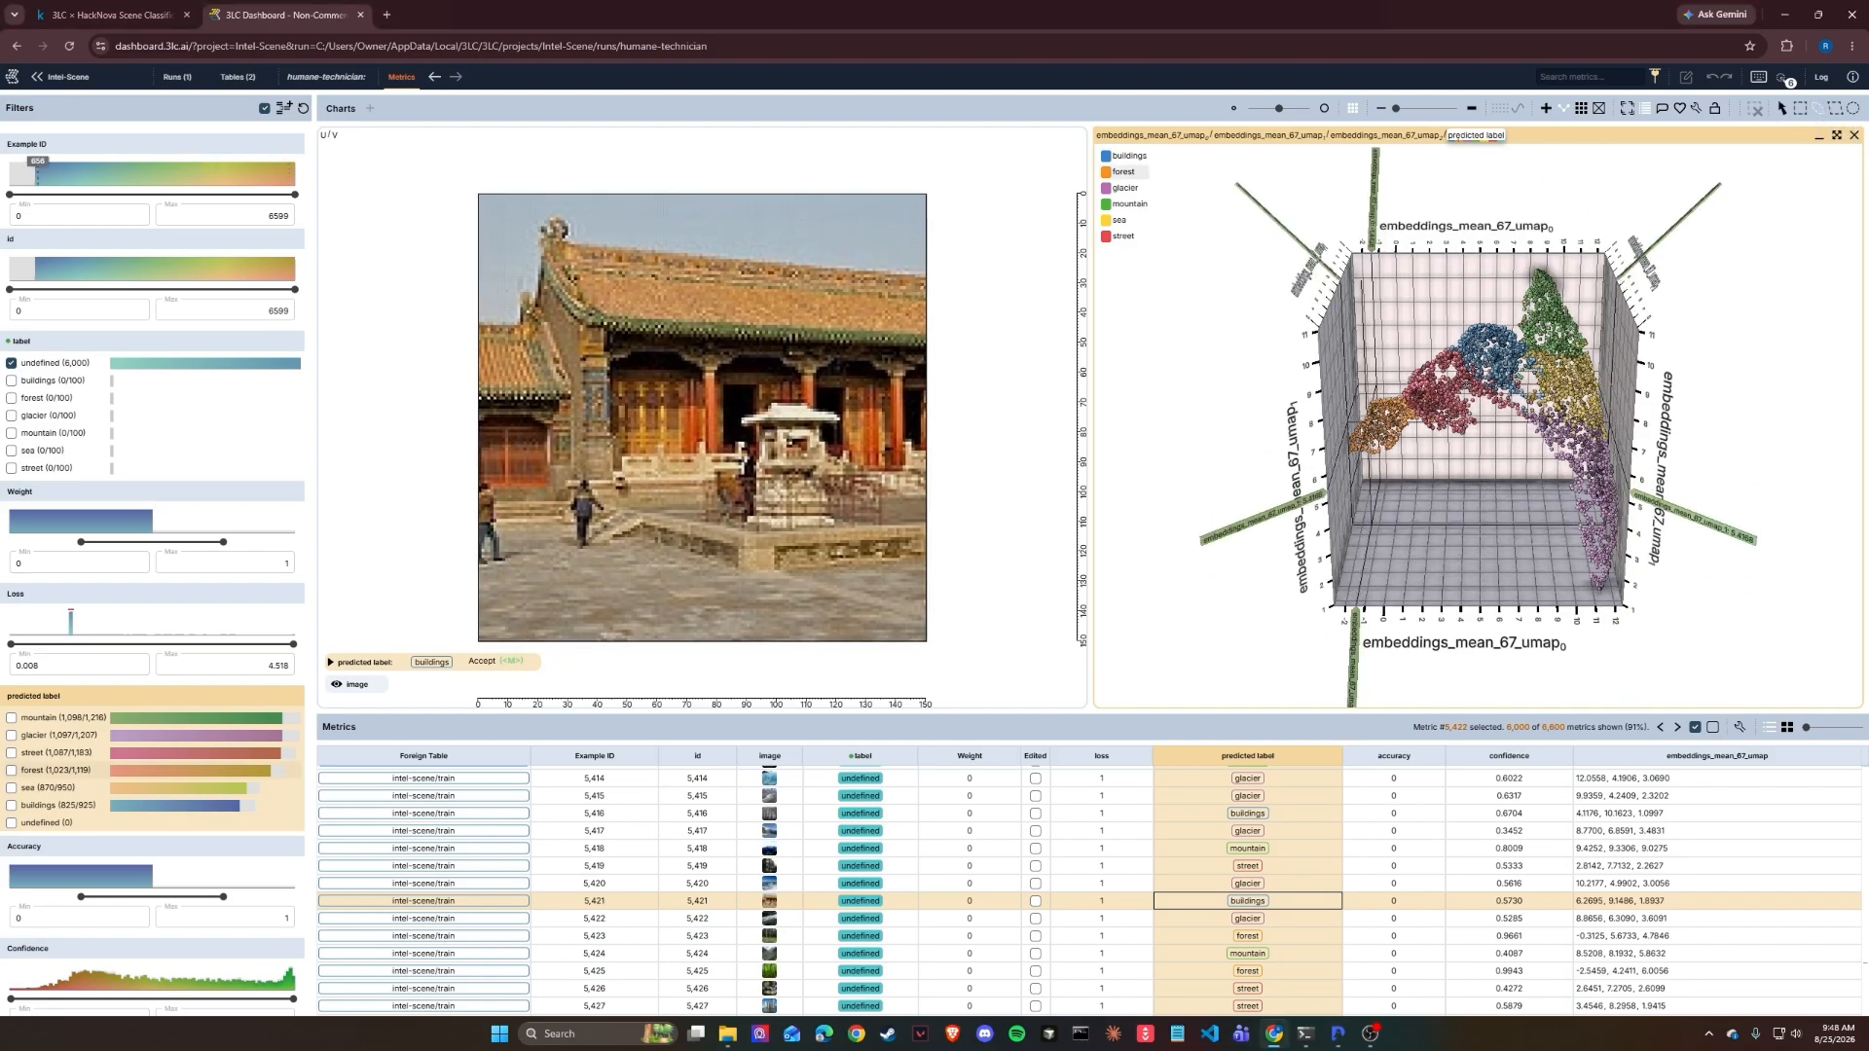
scroll(1595, 576, "up", 5)
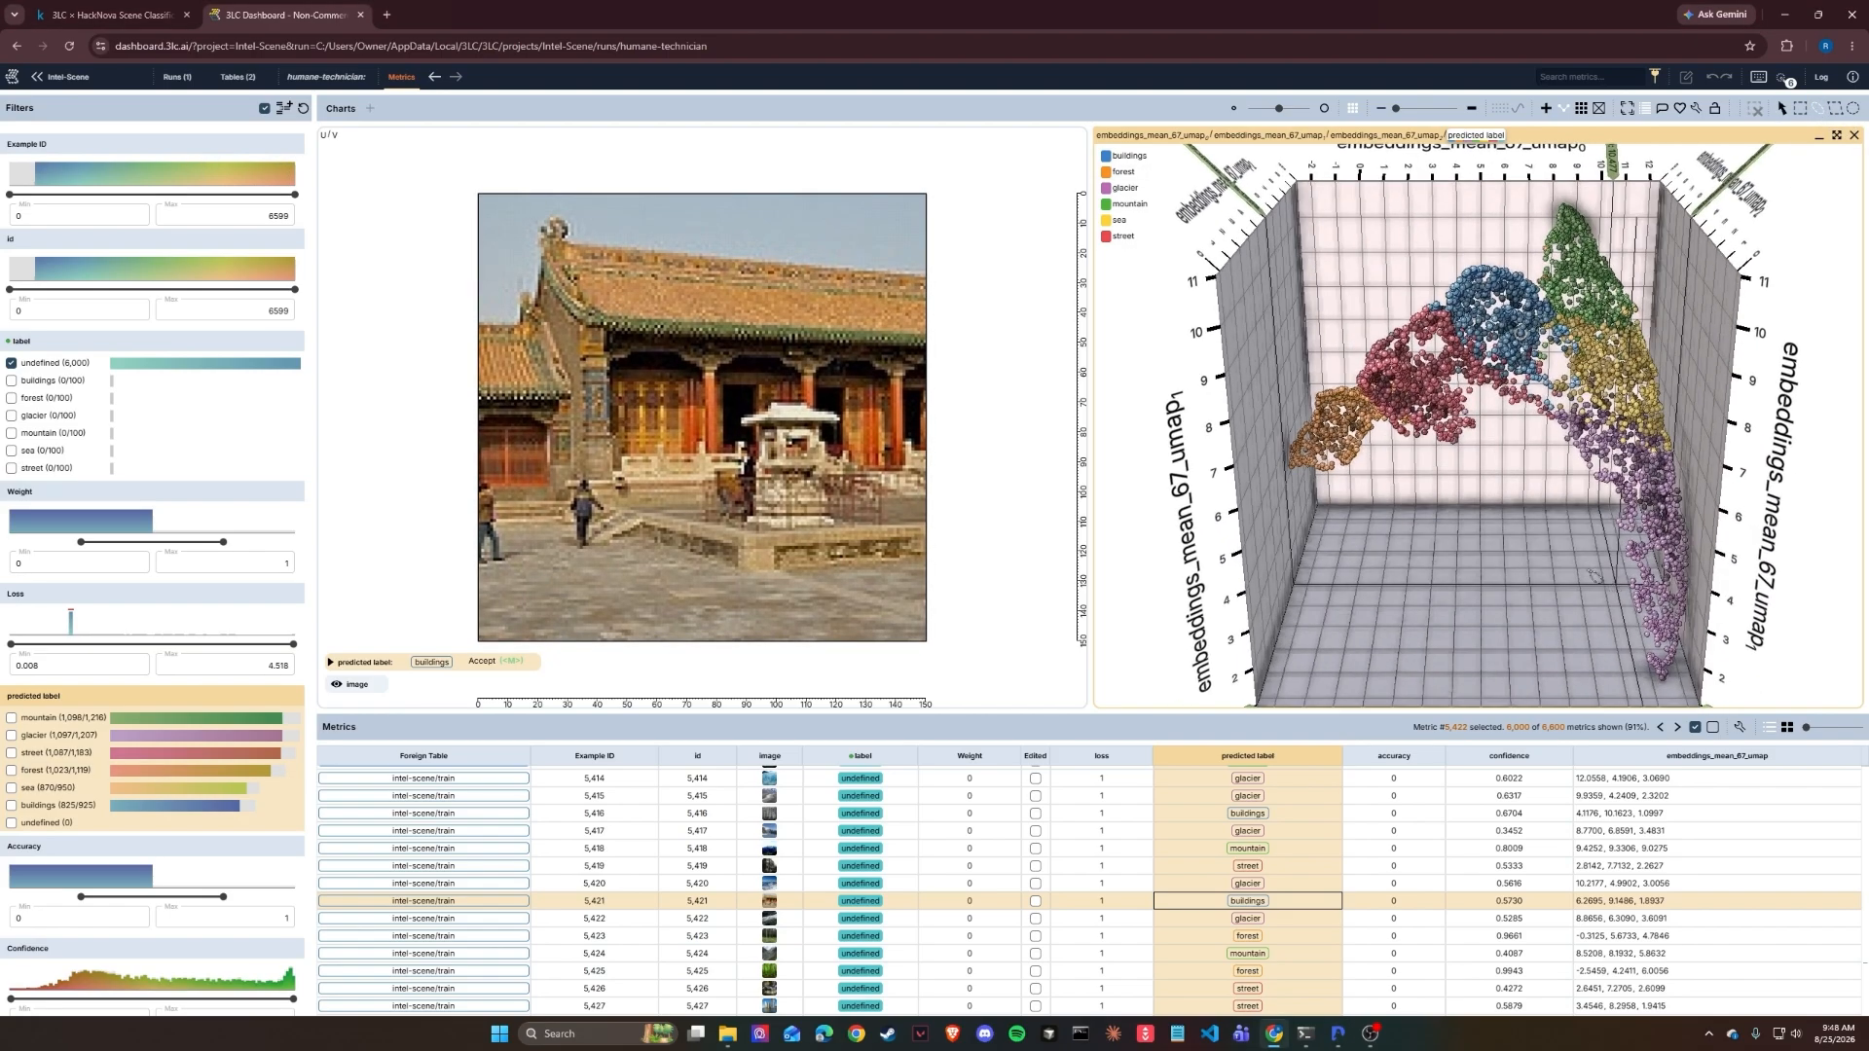
mouse_move(1687, 645)
left_mouse_down()
mouse_move(1639, 683)
mouse_move(1688, 647)
left_mouse_up()
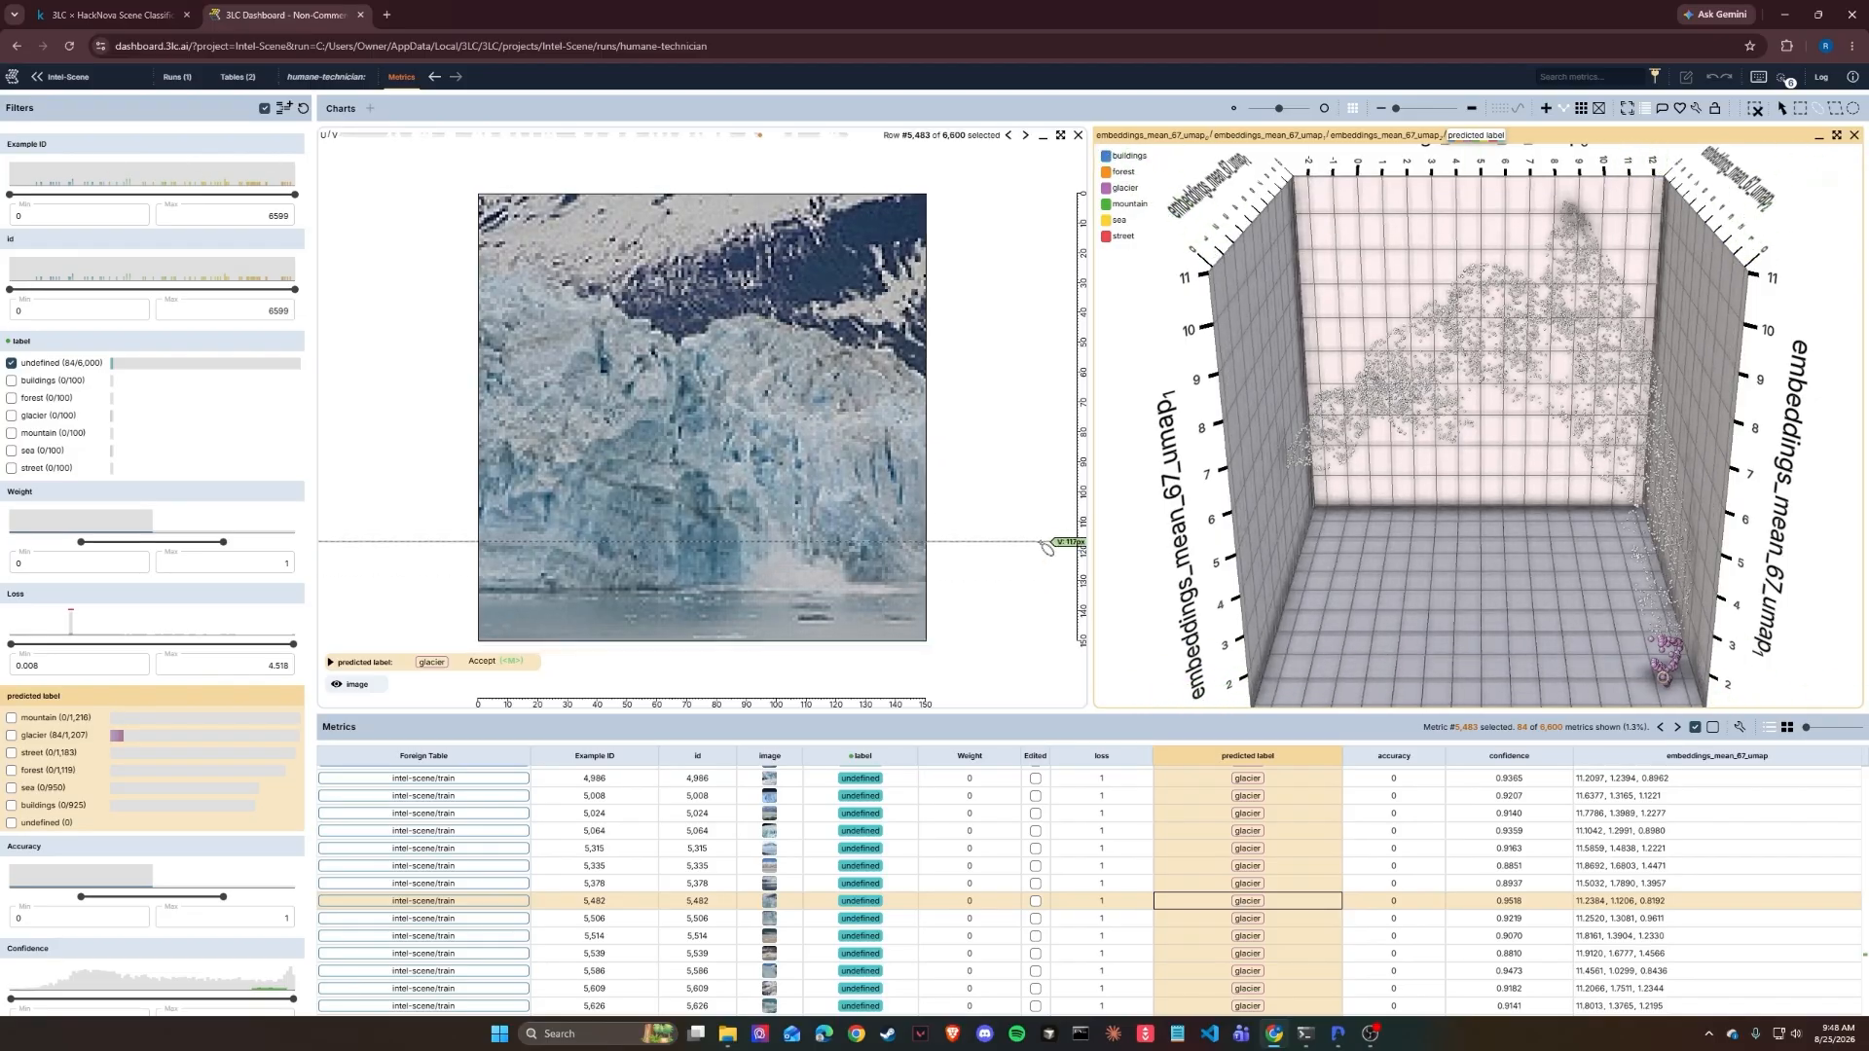
Step: Step through the lassoed glacier samples and compare each image with its predicted label
key("Down")
key("Down")
key("Down")
key("Down")
key("Down")
key("Down")
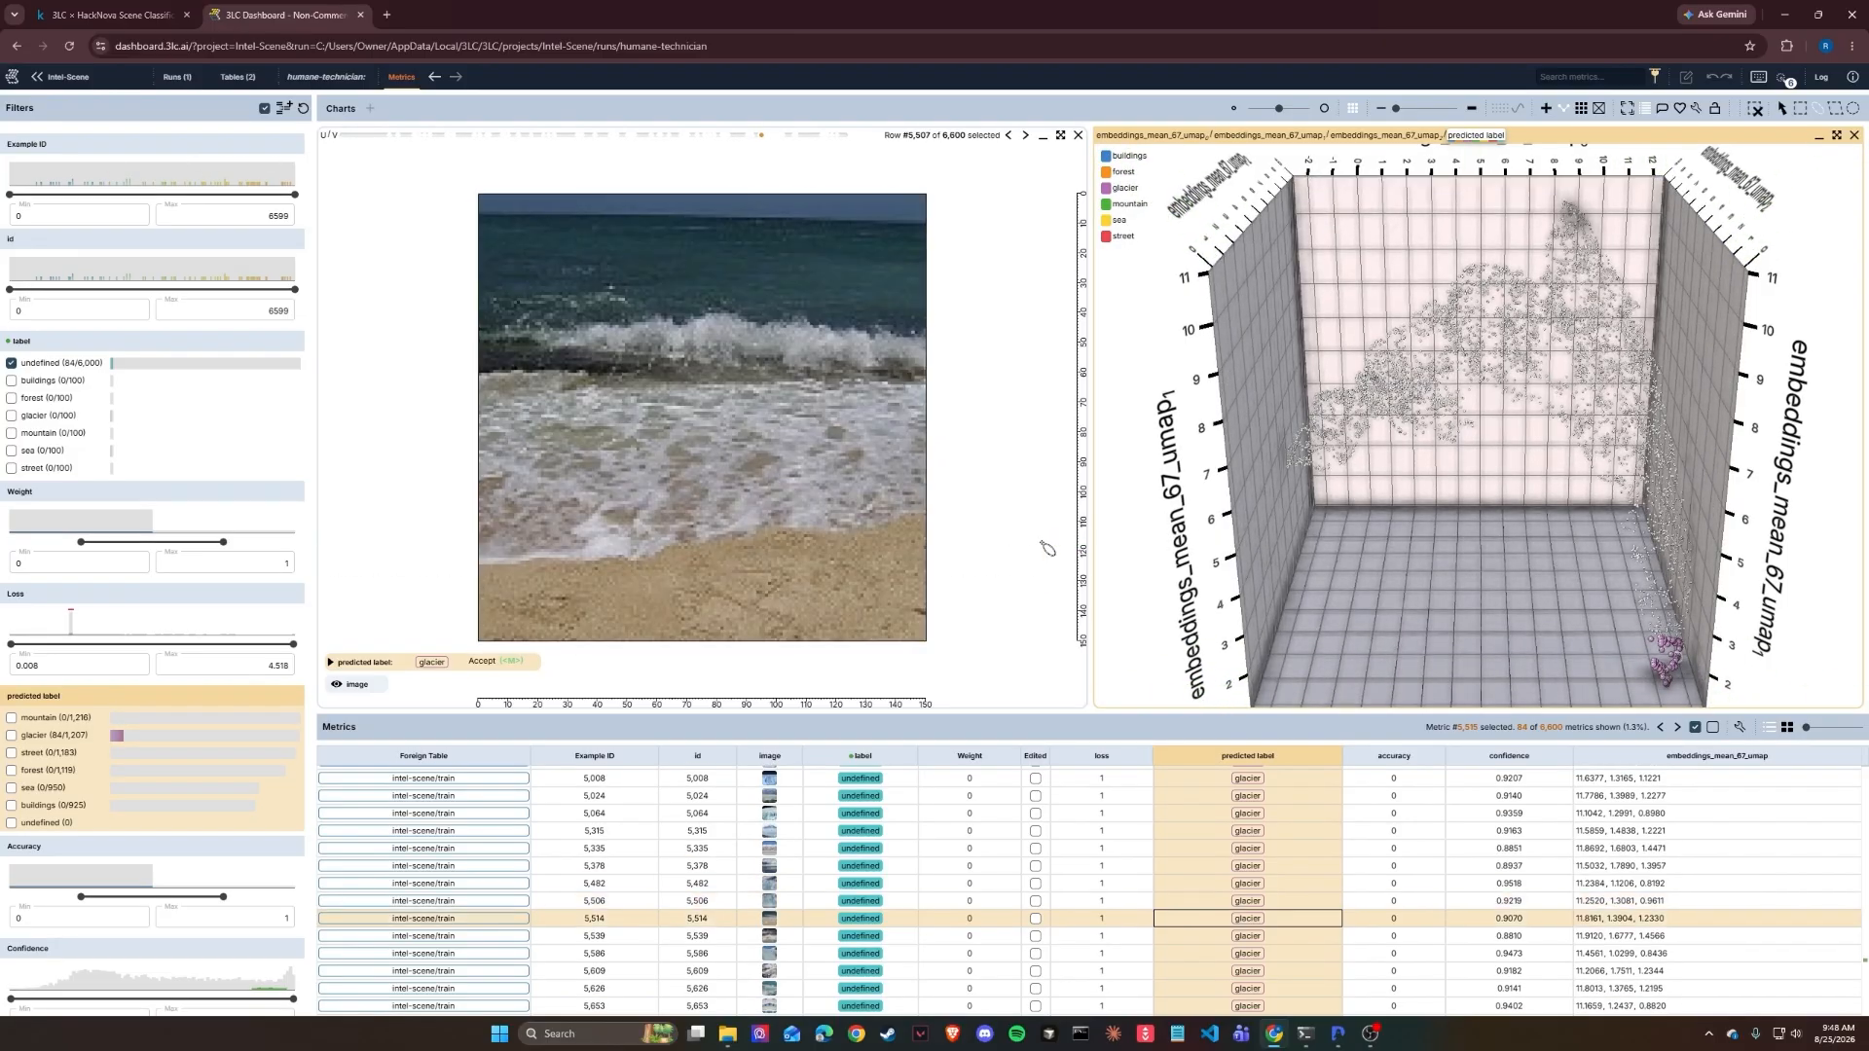
key("Down")
key("Down")
key("Down")
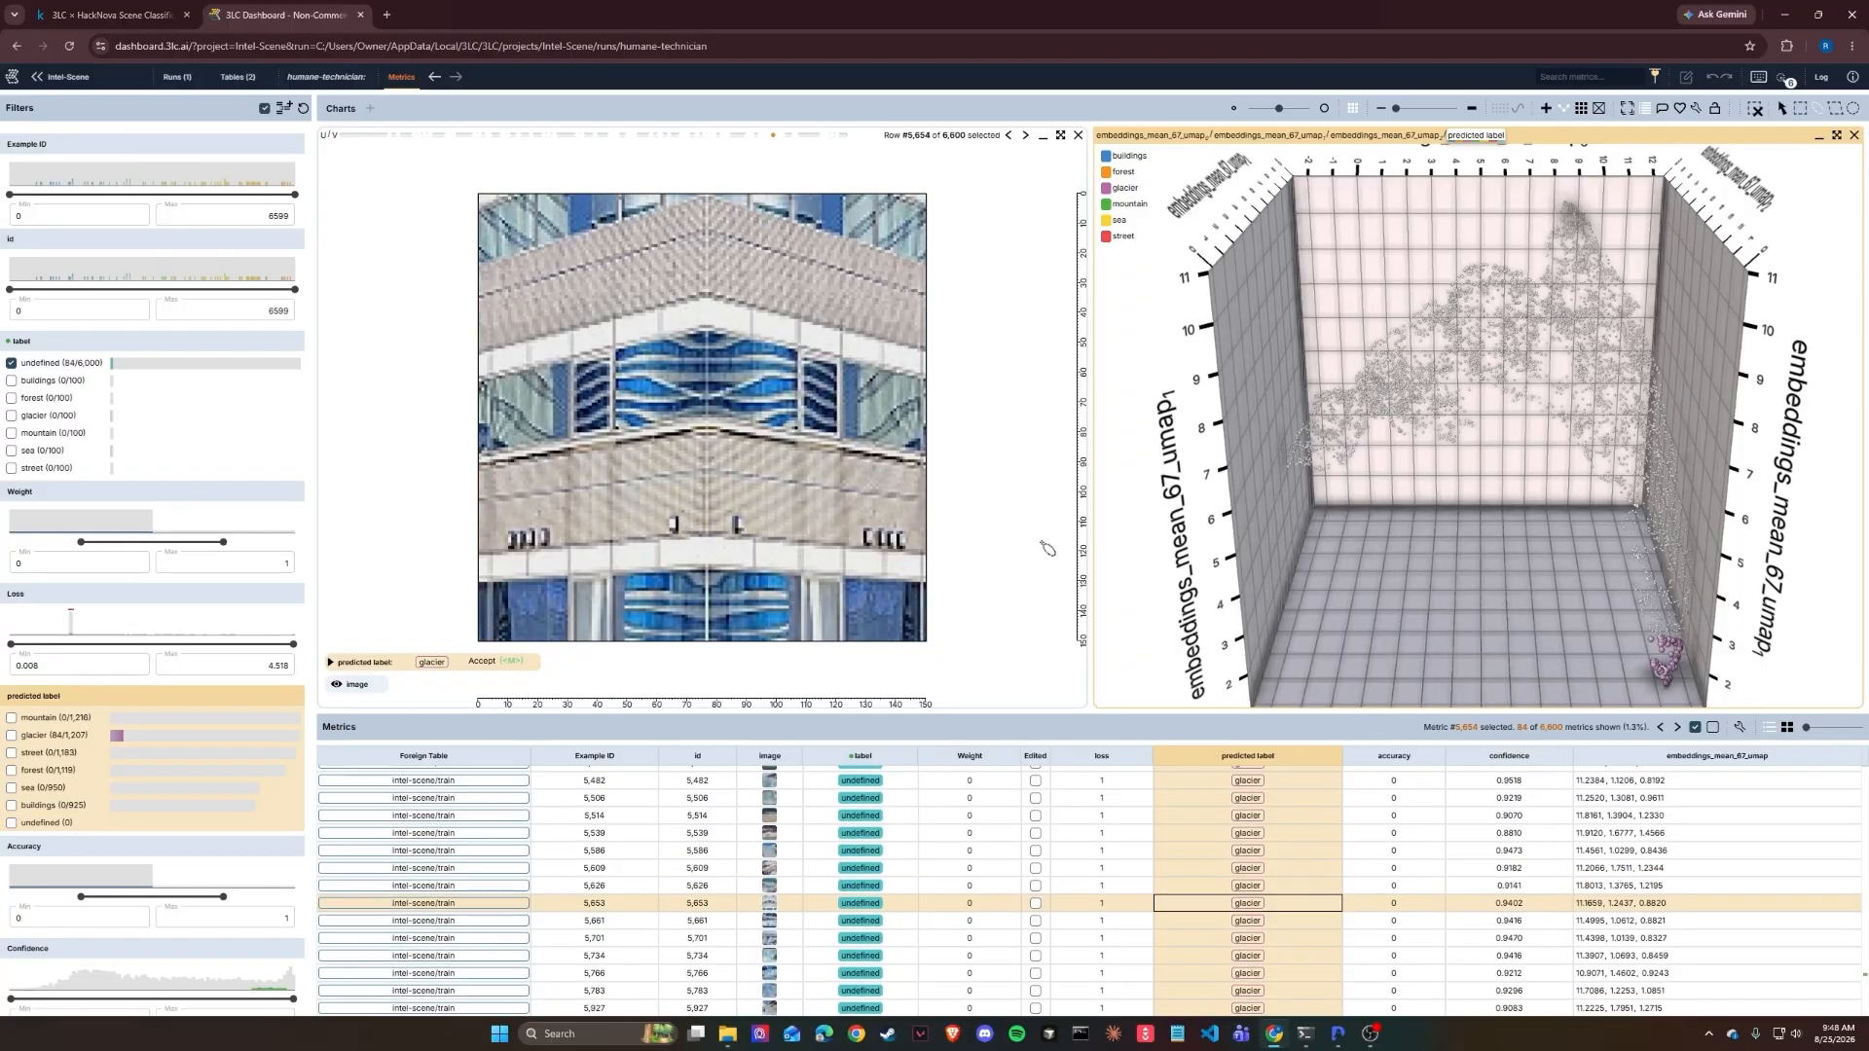
key("Down")
key("Down")
key("Down")
key("Down")
key("Down")
key("Down")
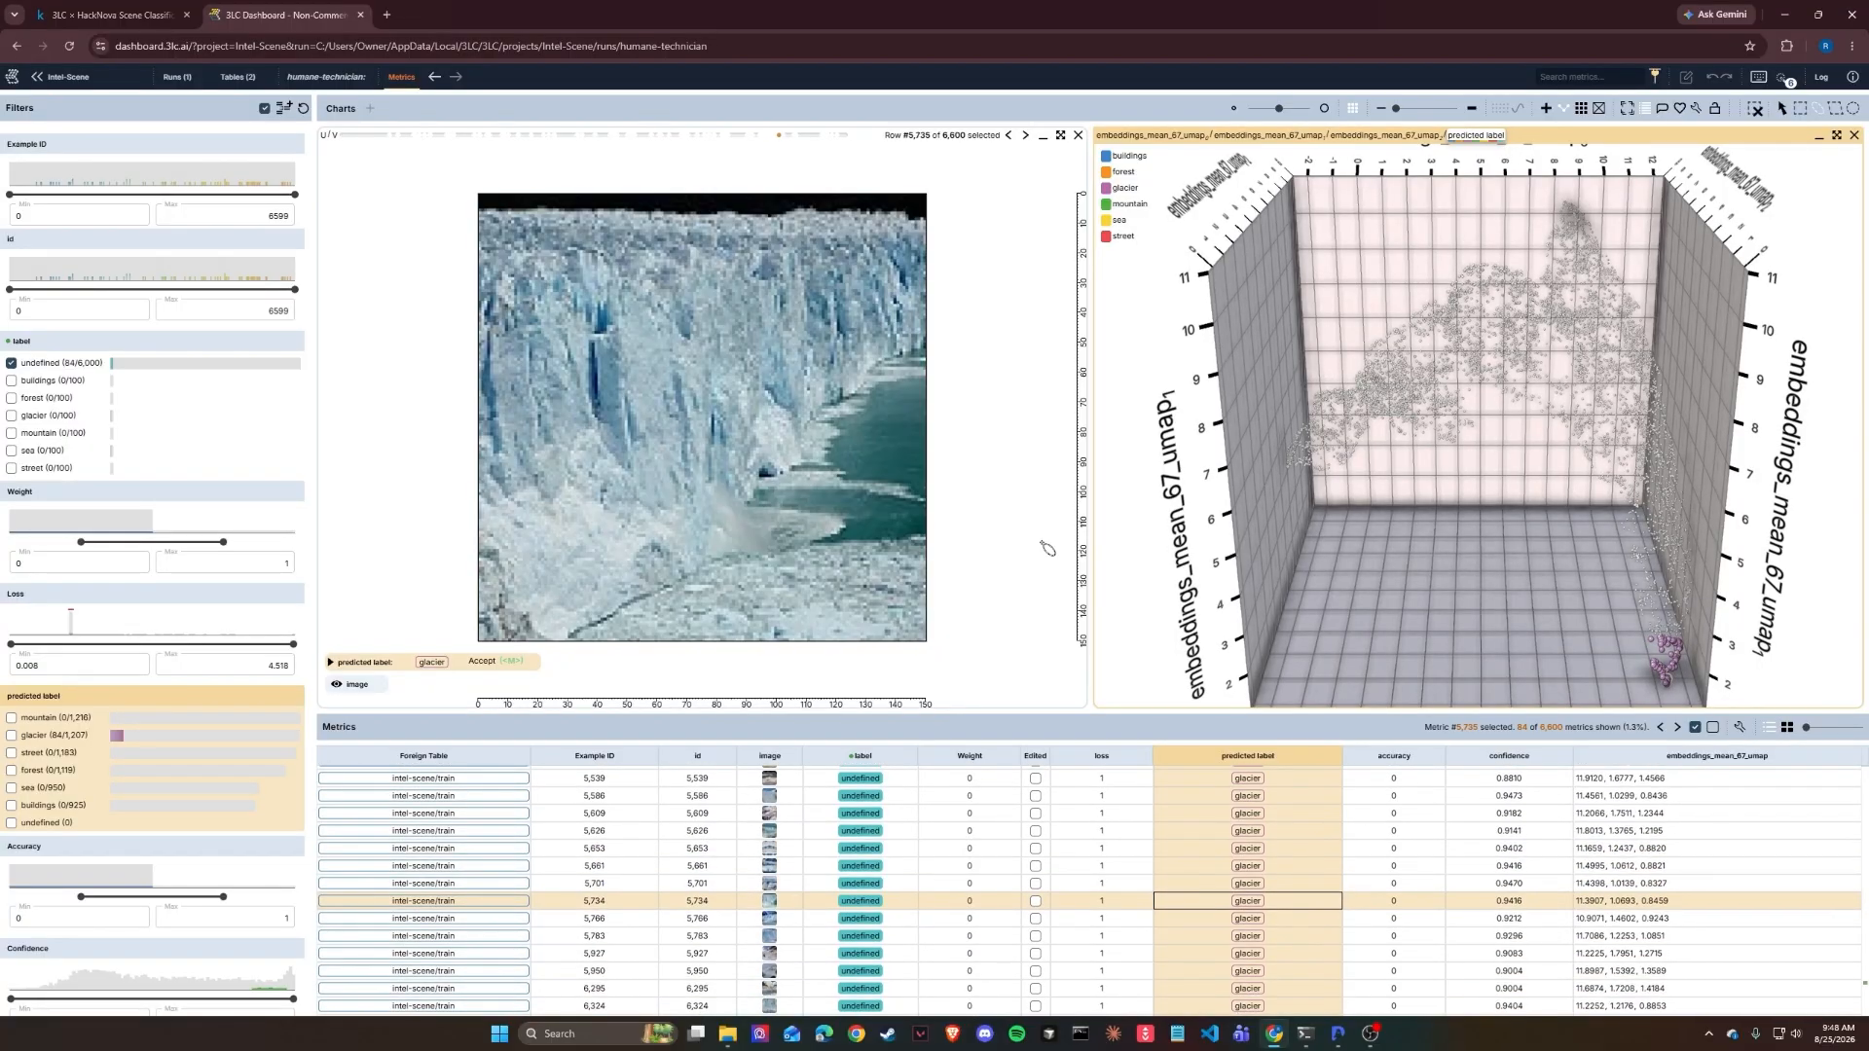
key("Down")
key("Down")
key("Down")
key("Down")
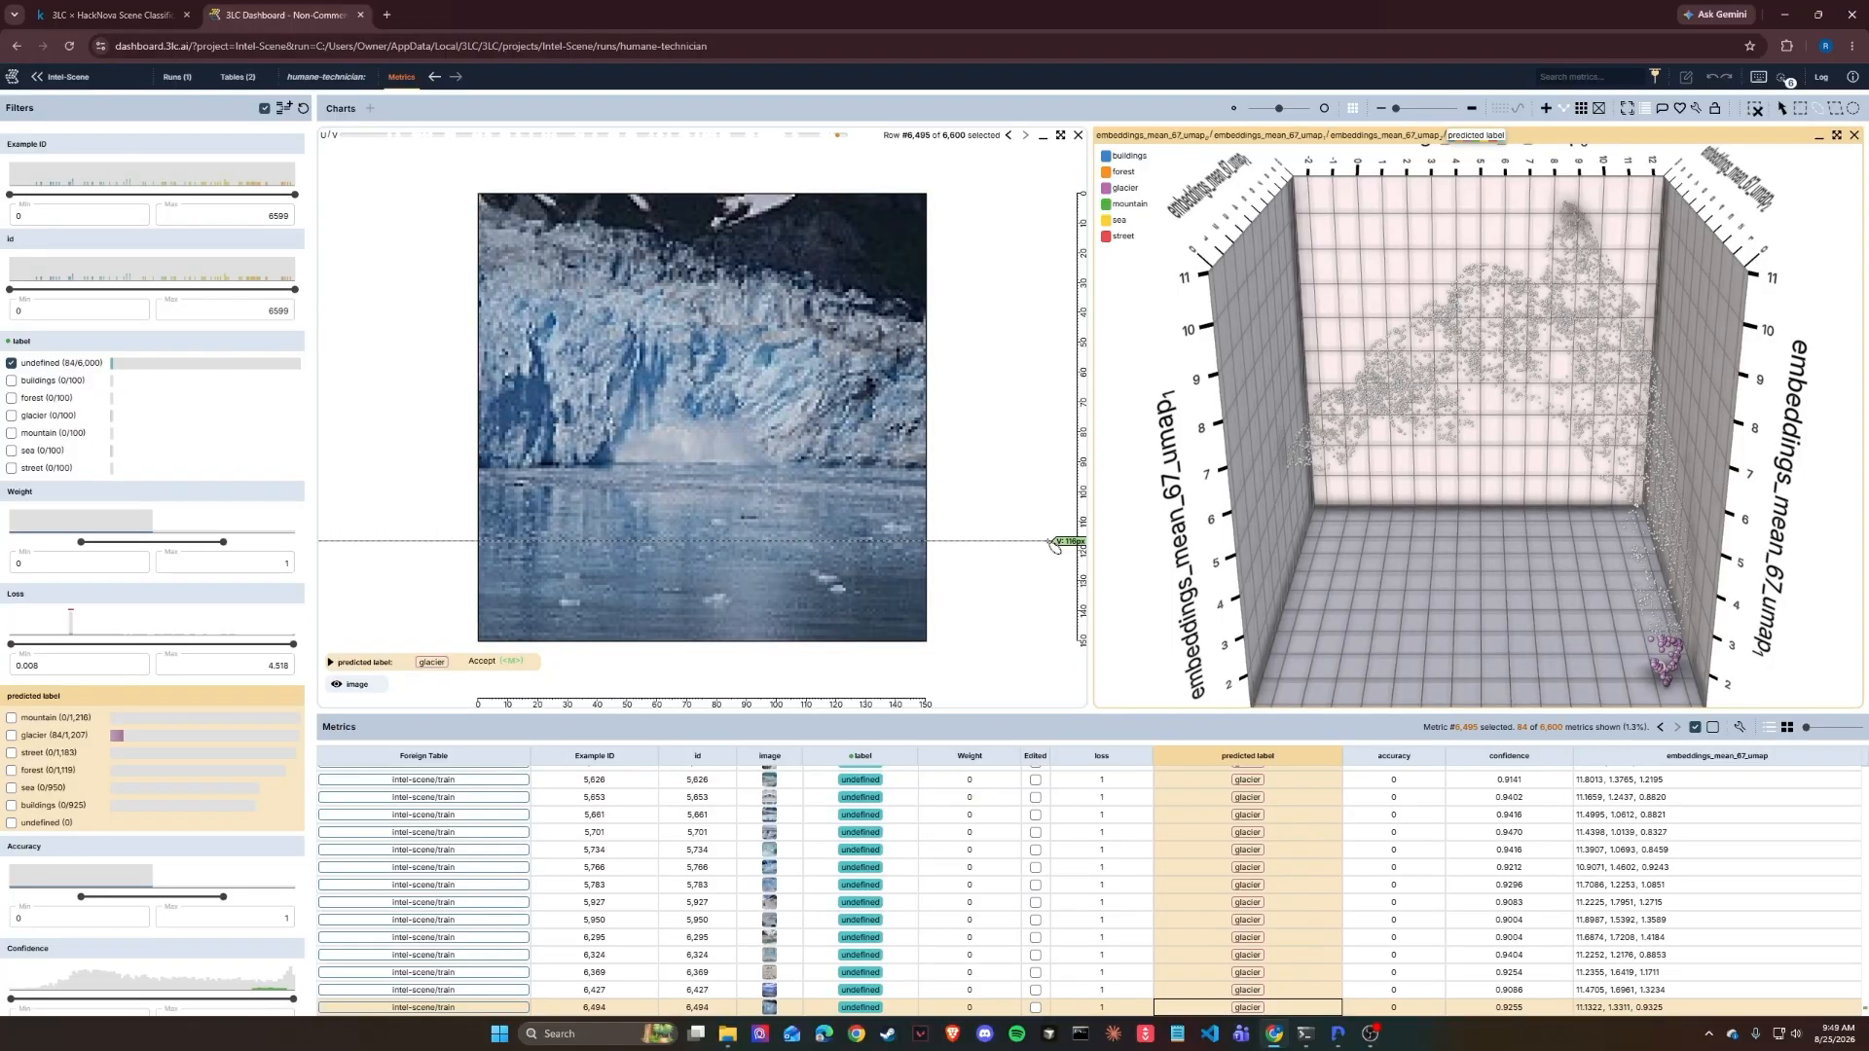
Step: Clear the filters, show only undefined labels again, and lasso the outer tip of the forest cluster
key("Escape")
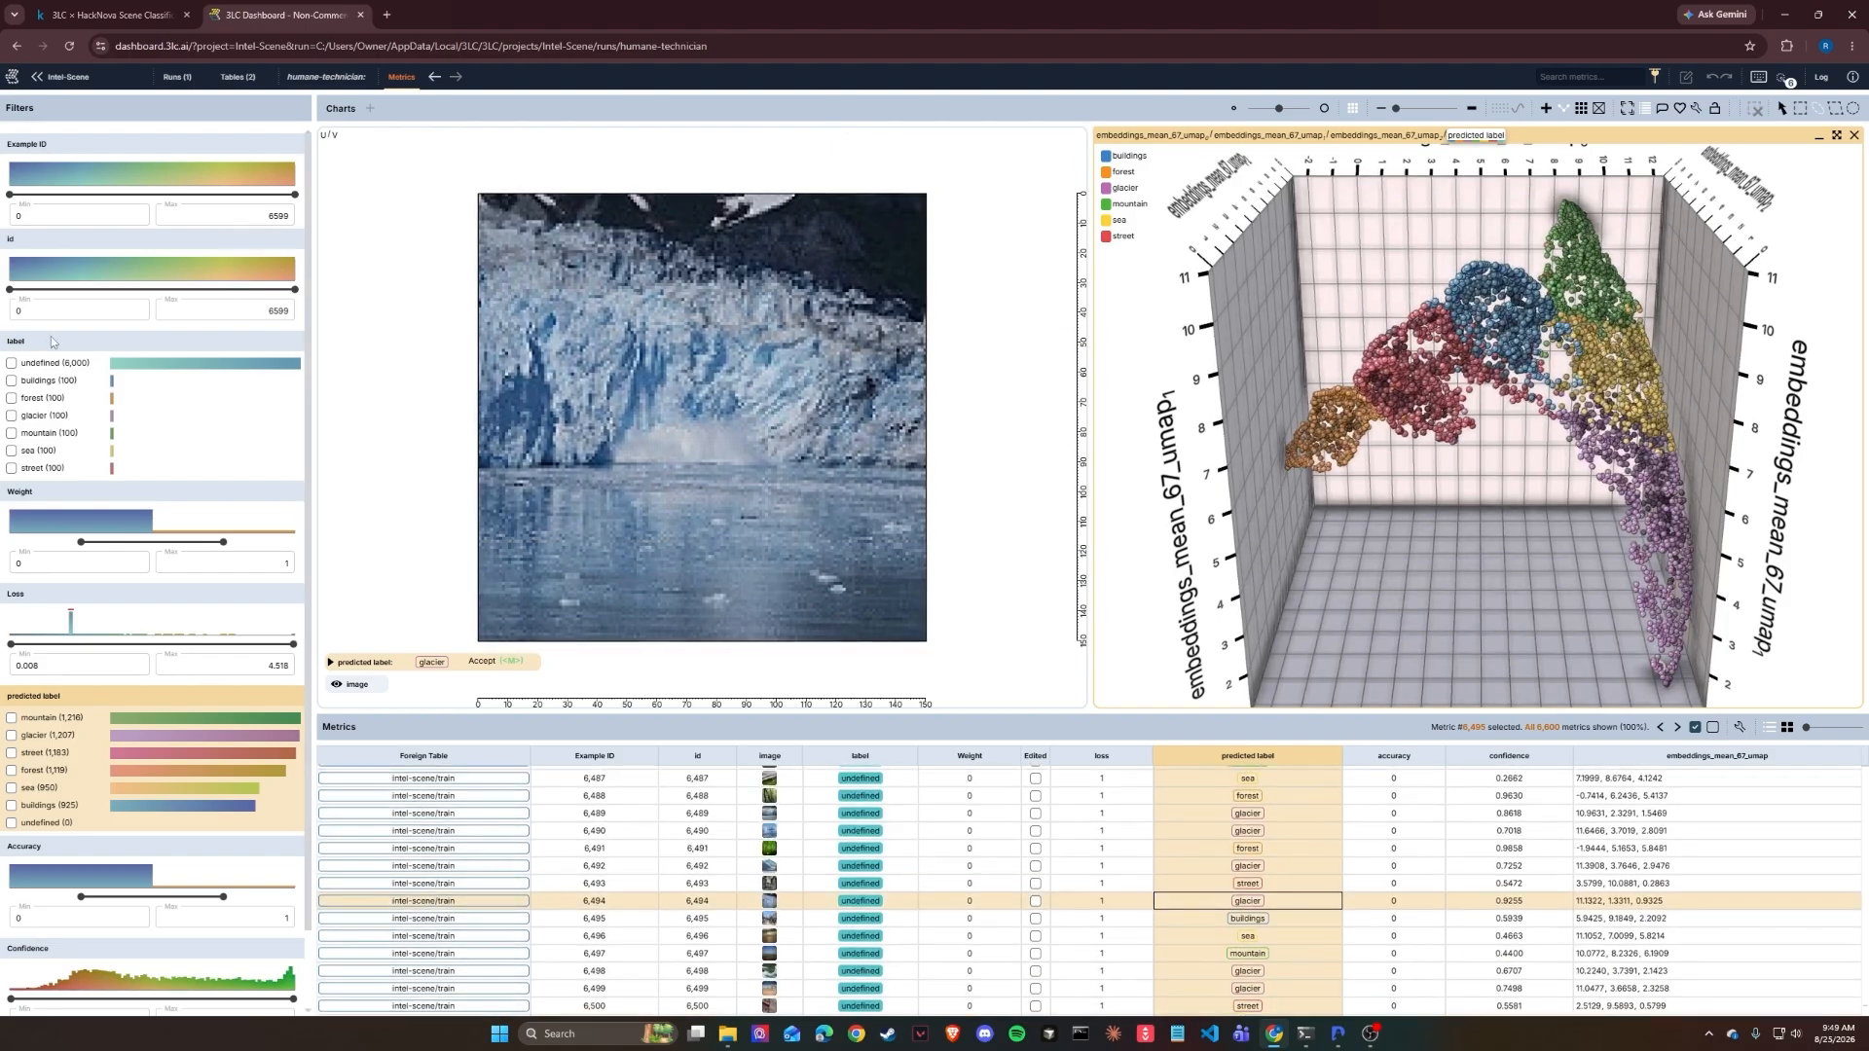
left_click(11, 364)
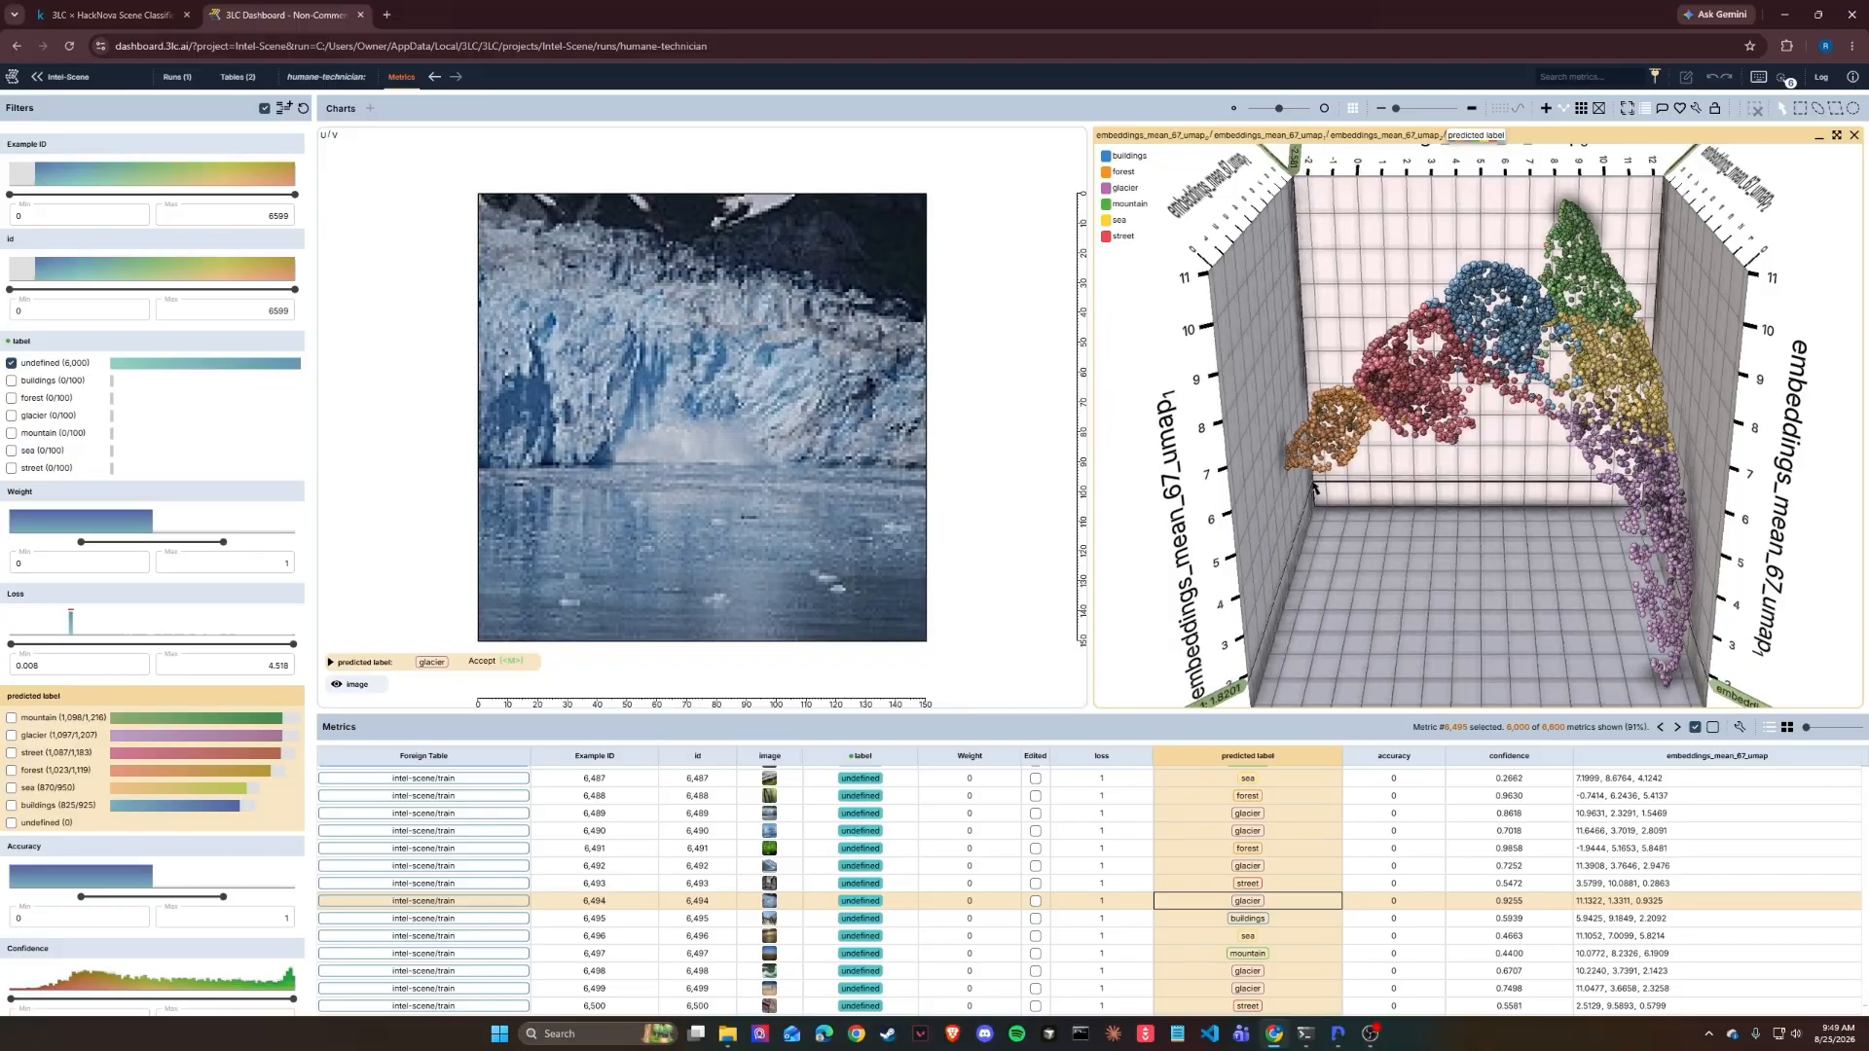
mouse_move(1309, 480)
left_mouse_down()
mouse_move(1384, 536)
mouse_move(1457, 498)
left_mouse_up()
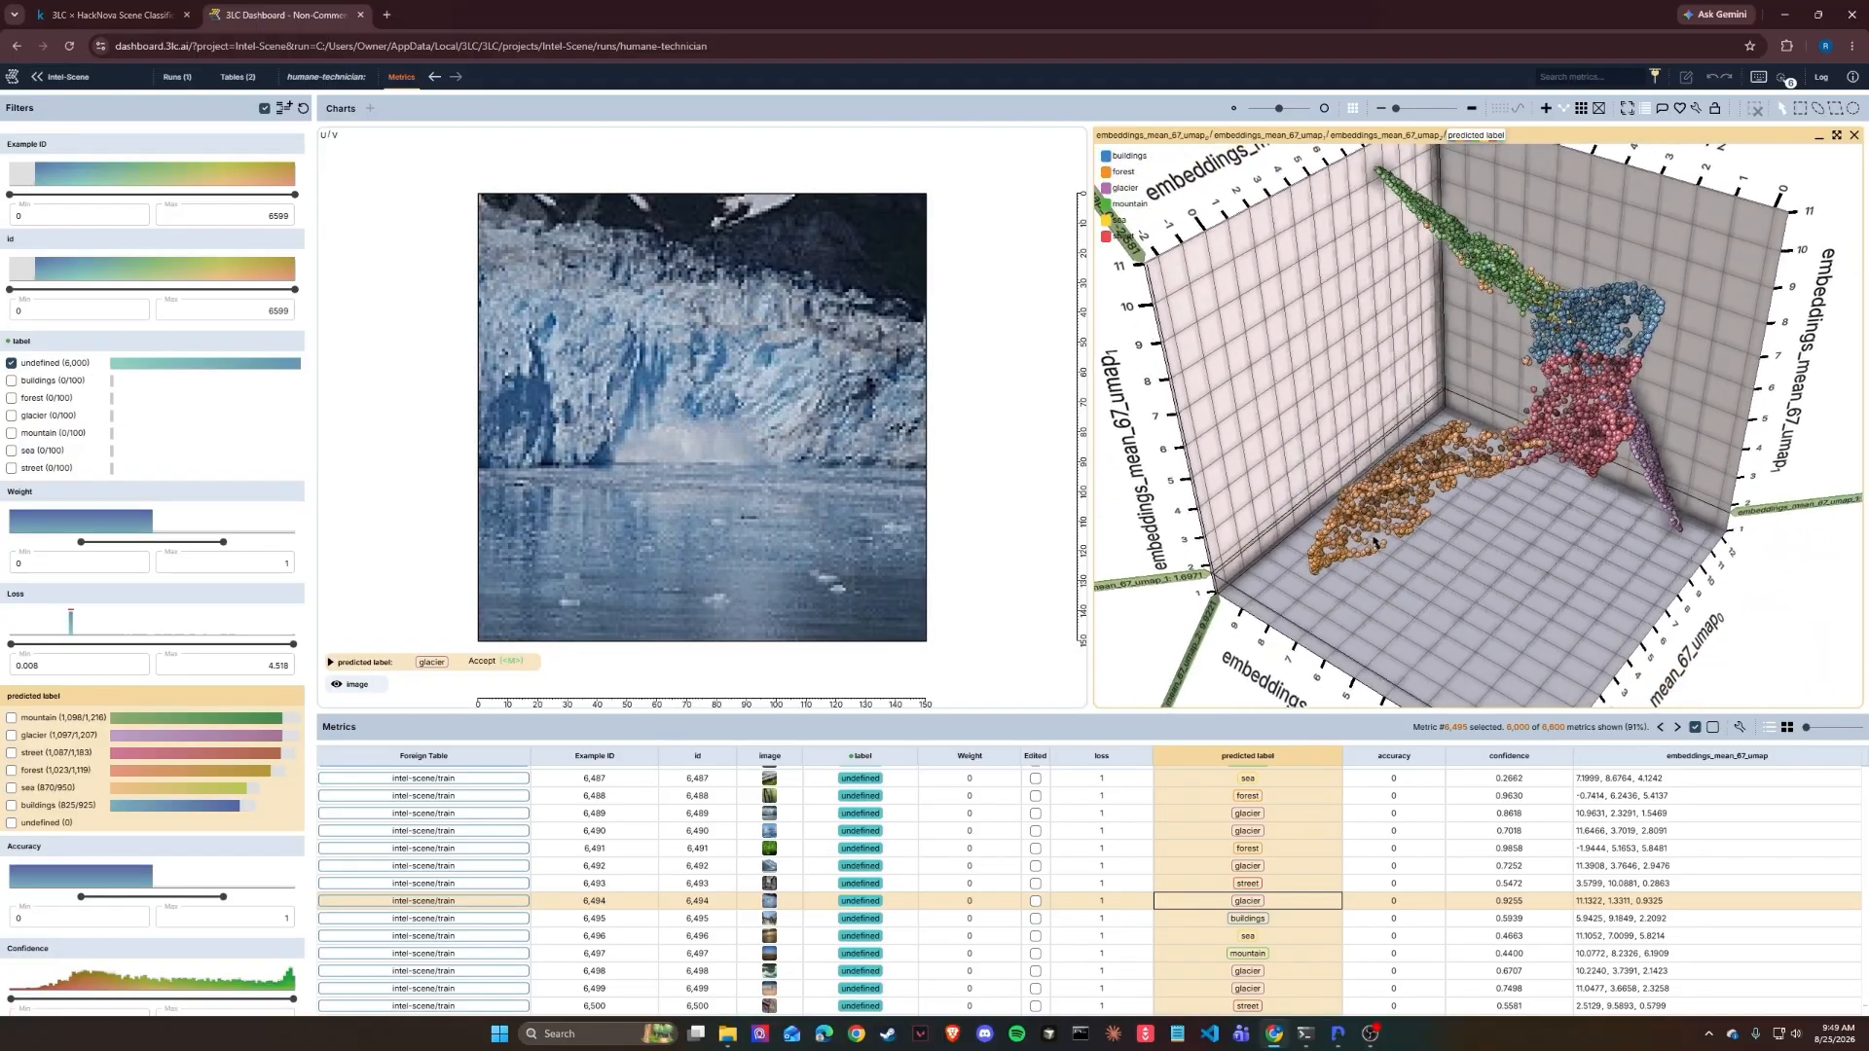
mouse_move(1309, 560)
left_mouse_down()
mouse_move(1352, 604)
mouse_move(1332, 584)
left_mouse_up()
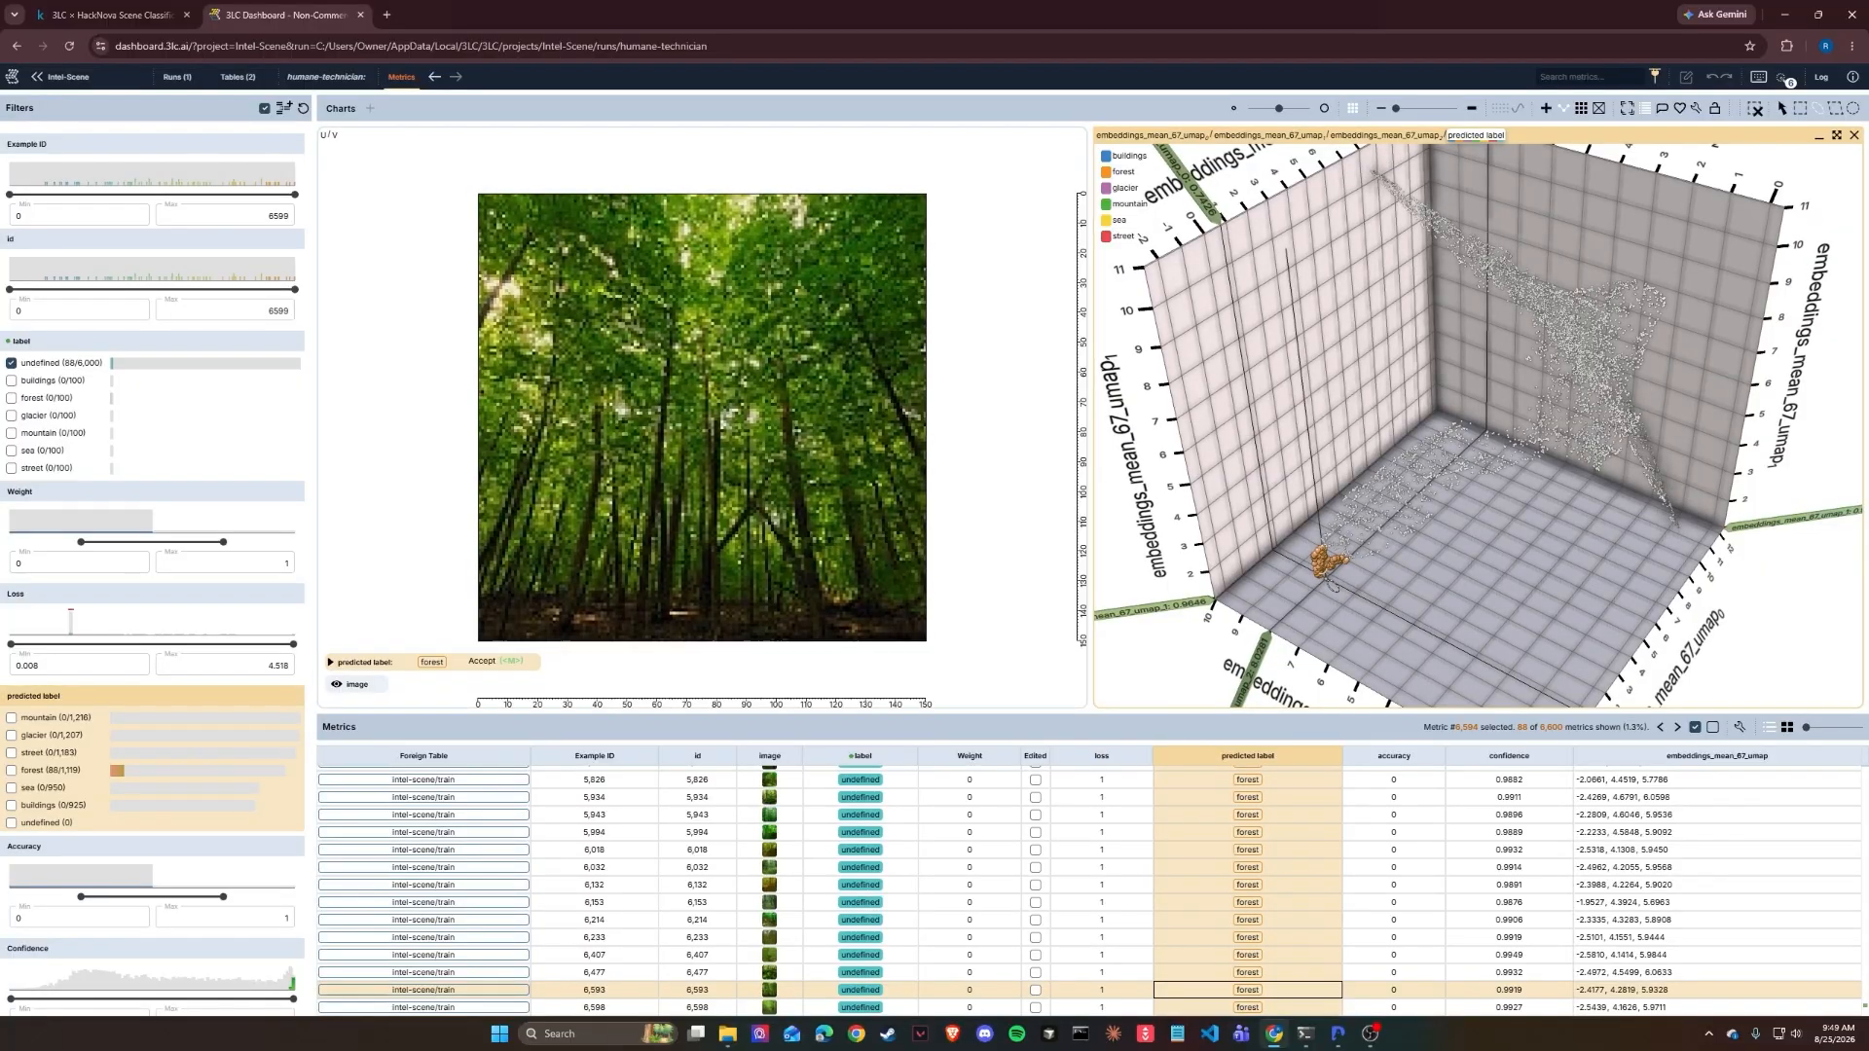
Step: Step through the lassoed forest samples and compare each image with its predicted label
key("Up")
key("Up")
key("Up")
key("Up")
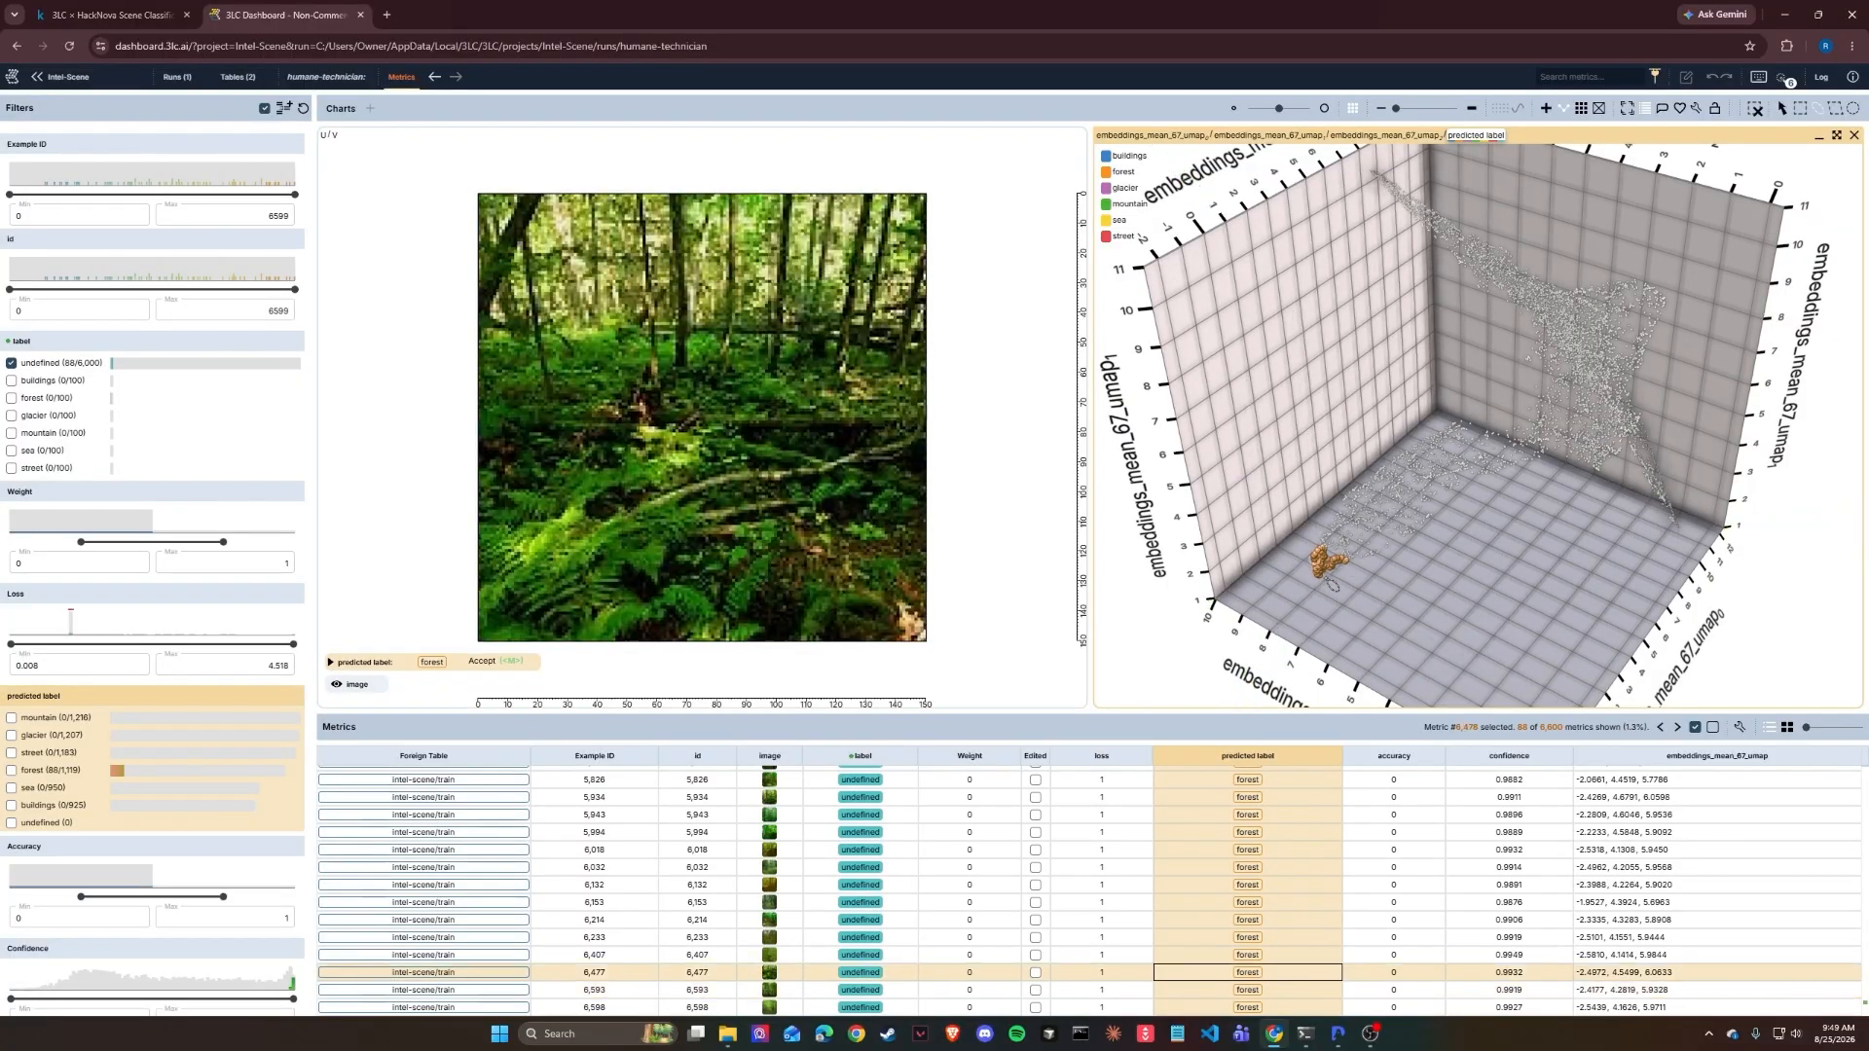
key("Up")
key("Up")
key("Up")
key("Up")
key("Up")
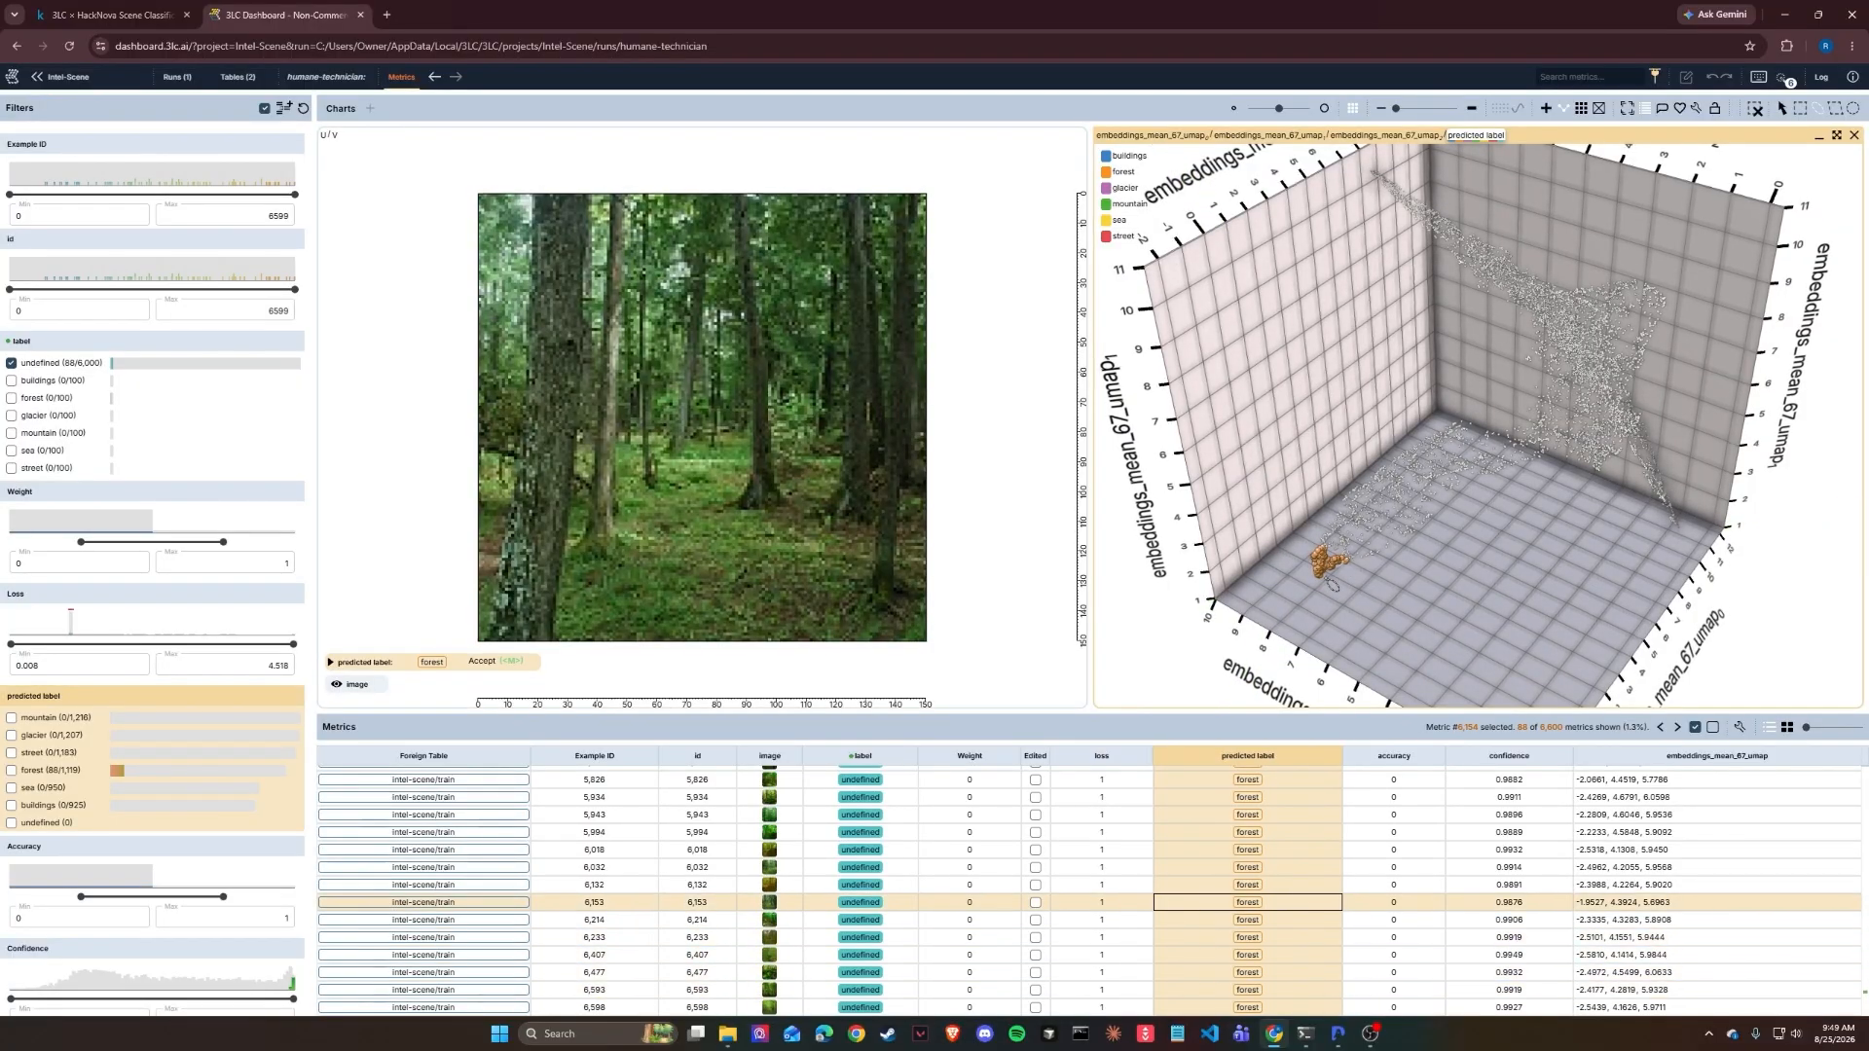
key("Up")
key("Up")
key("Up")
key("Up")
key("Up")
key("Up")
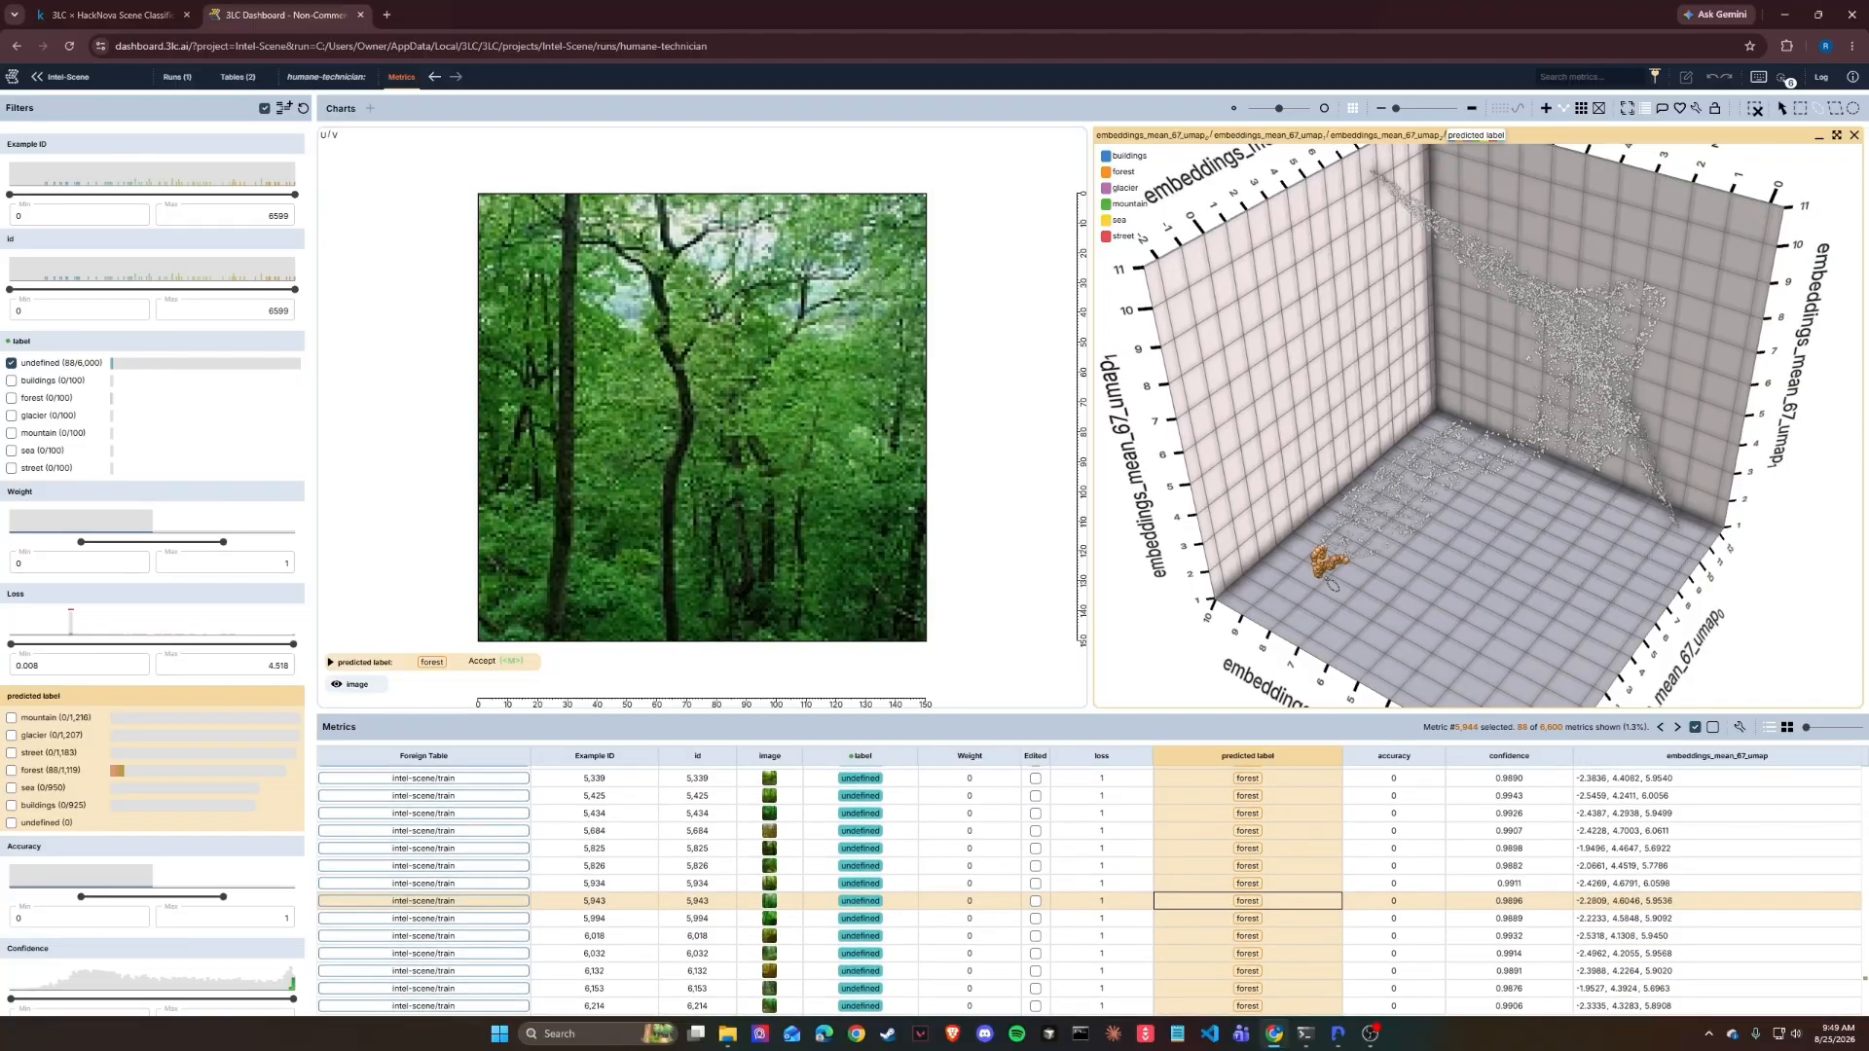
key("Up")
key("Up")
key("Up")
key("Up")
key("Up")
key("Up")
key("Up")
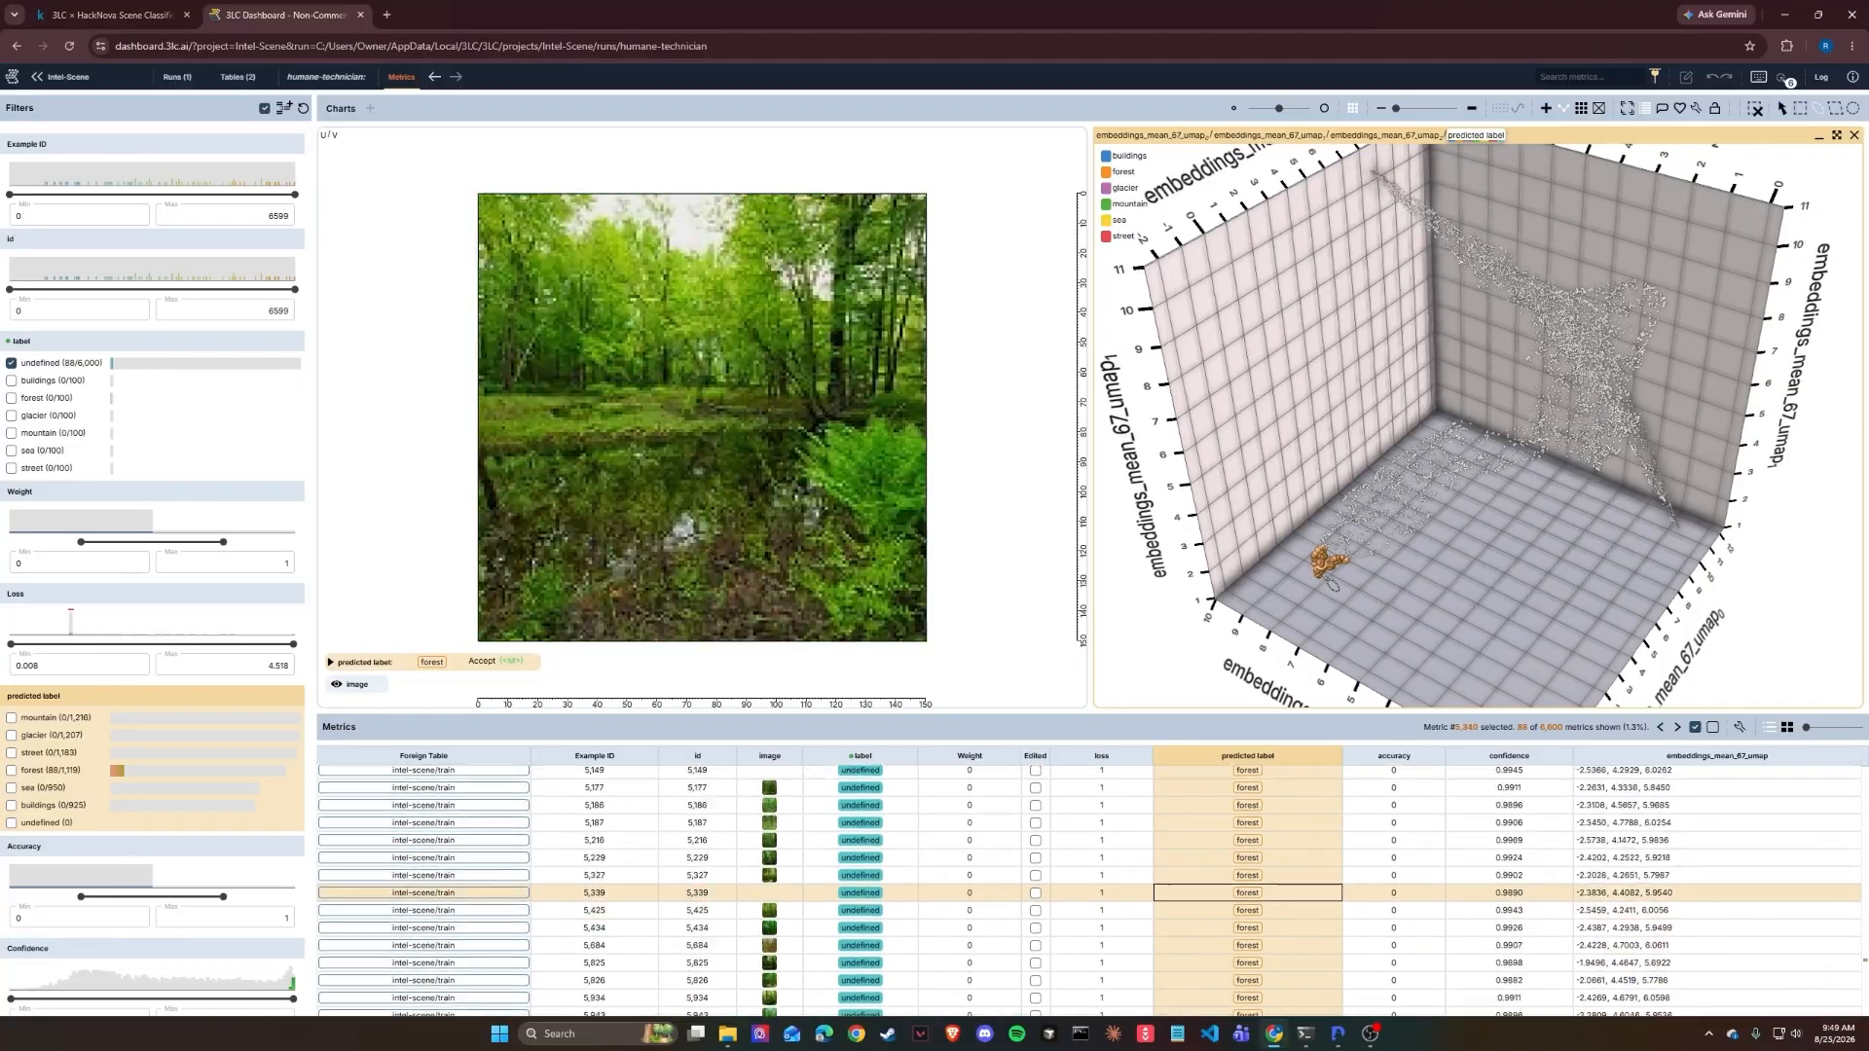
key("Up")
key("Up")
key("Up")
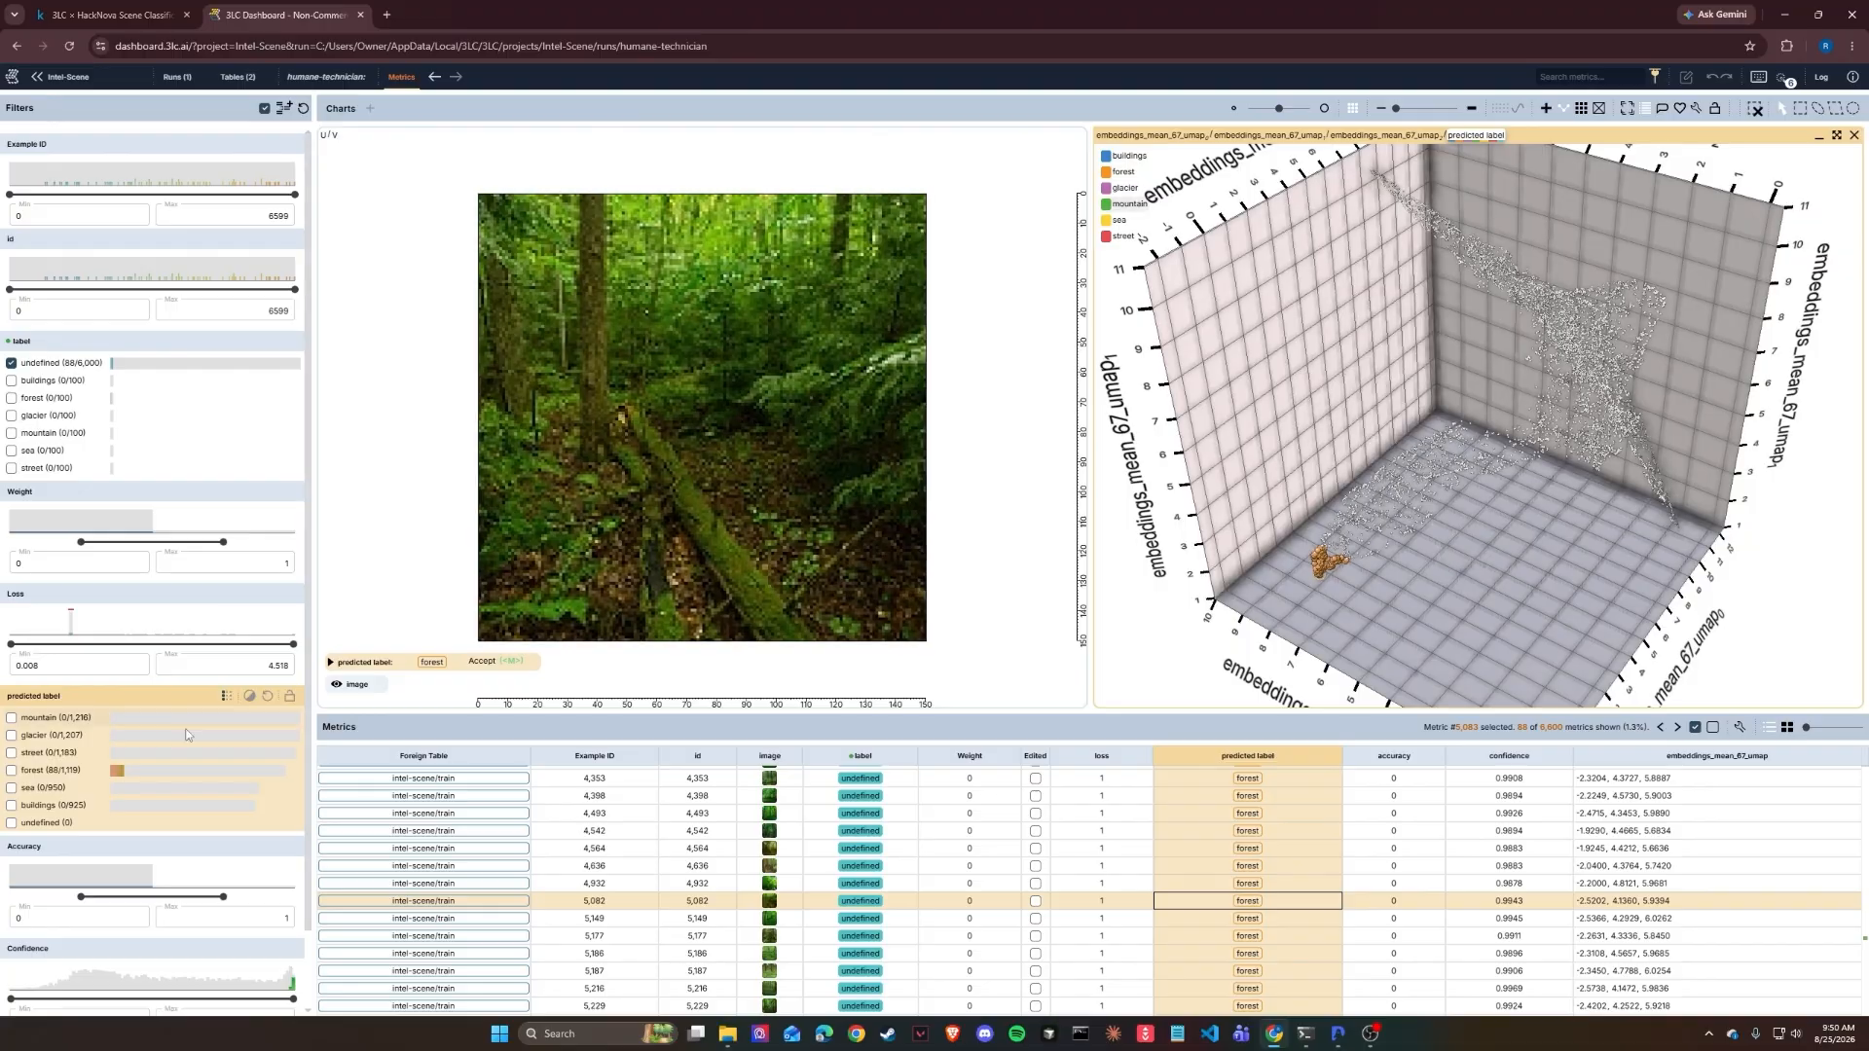
Step: Clear the filters, keep only undefined labels, and raise the minimum confidence to 0.775
scroll(132, 913, "down", 1)
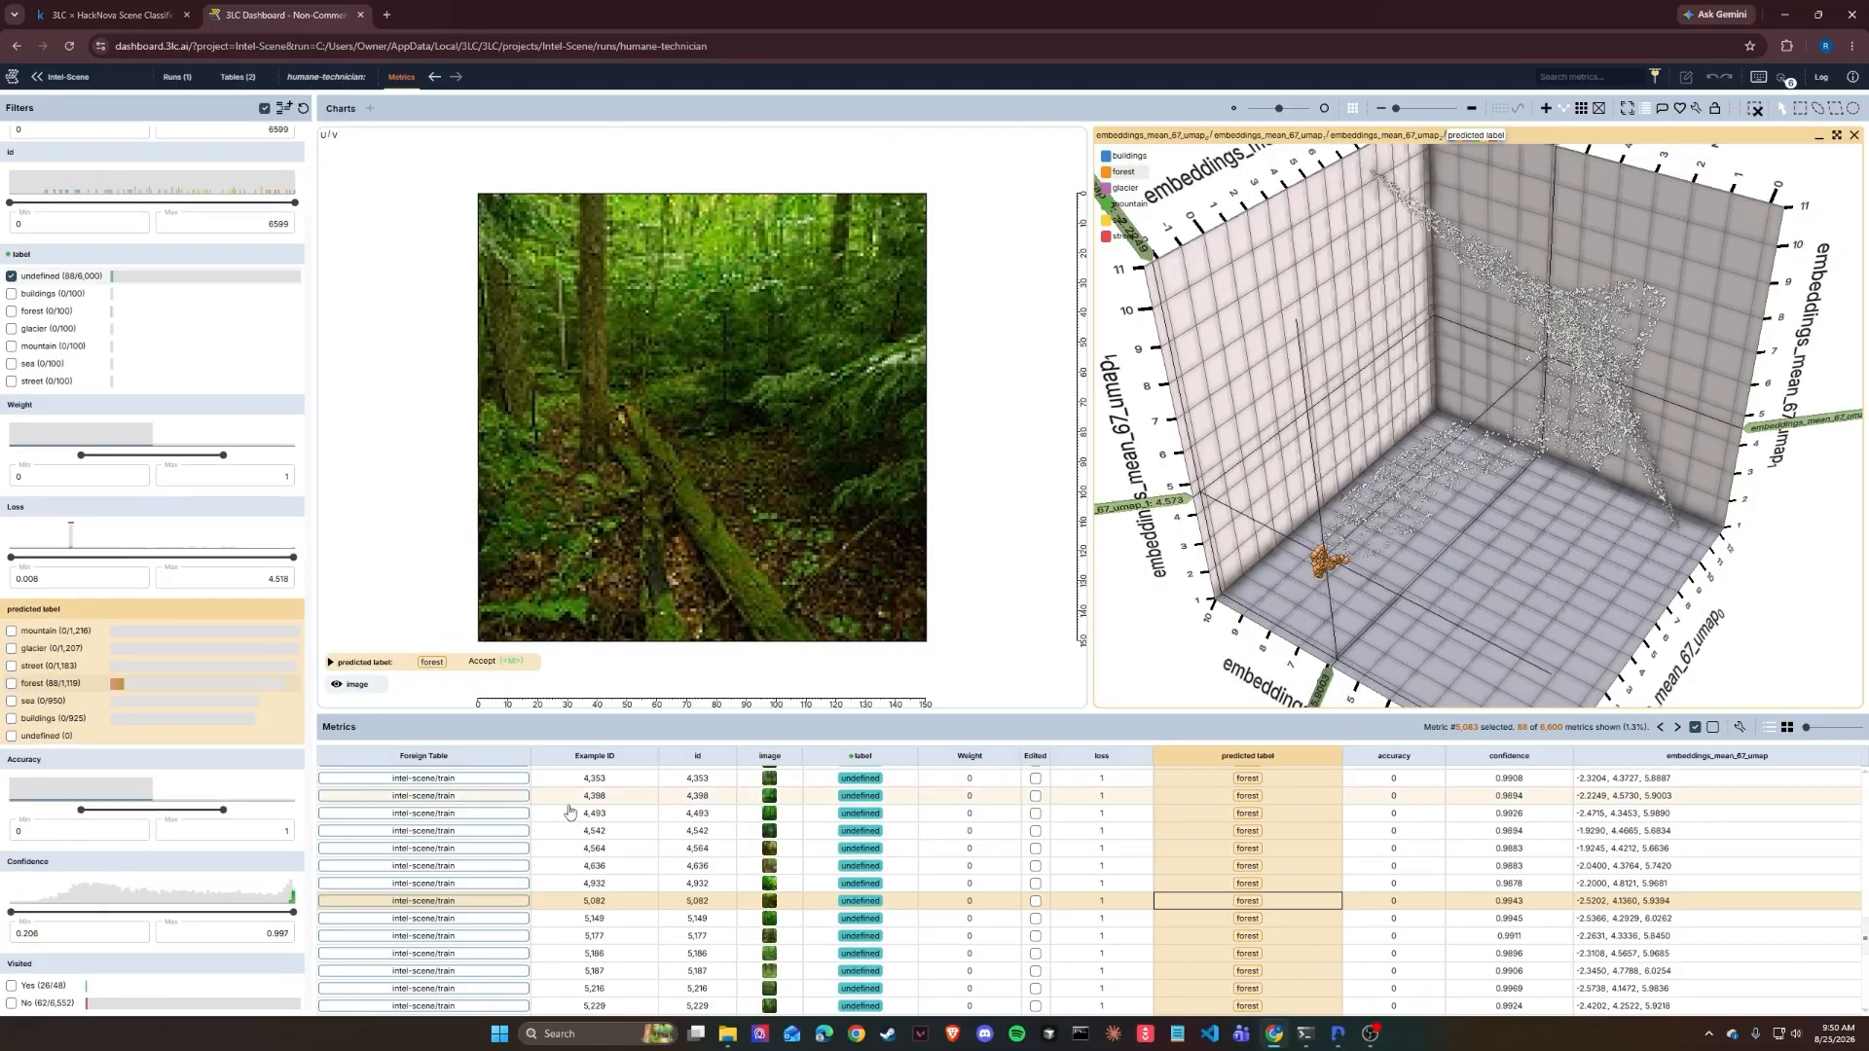
key("Escape")
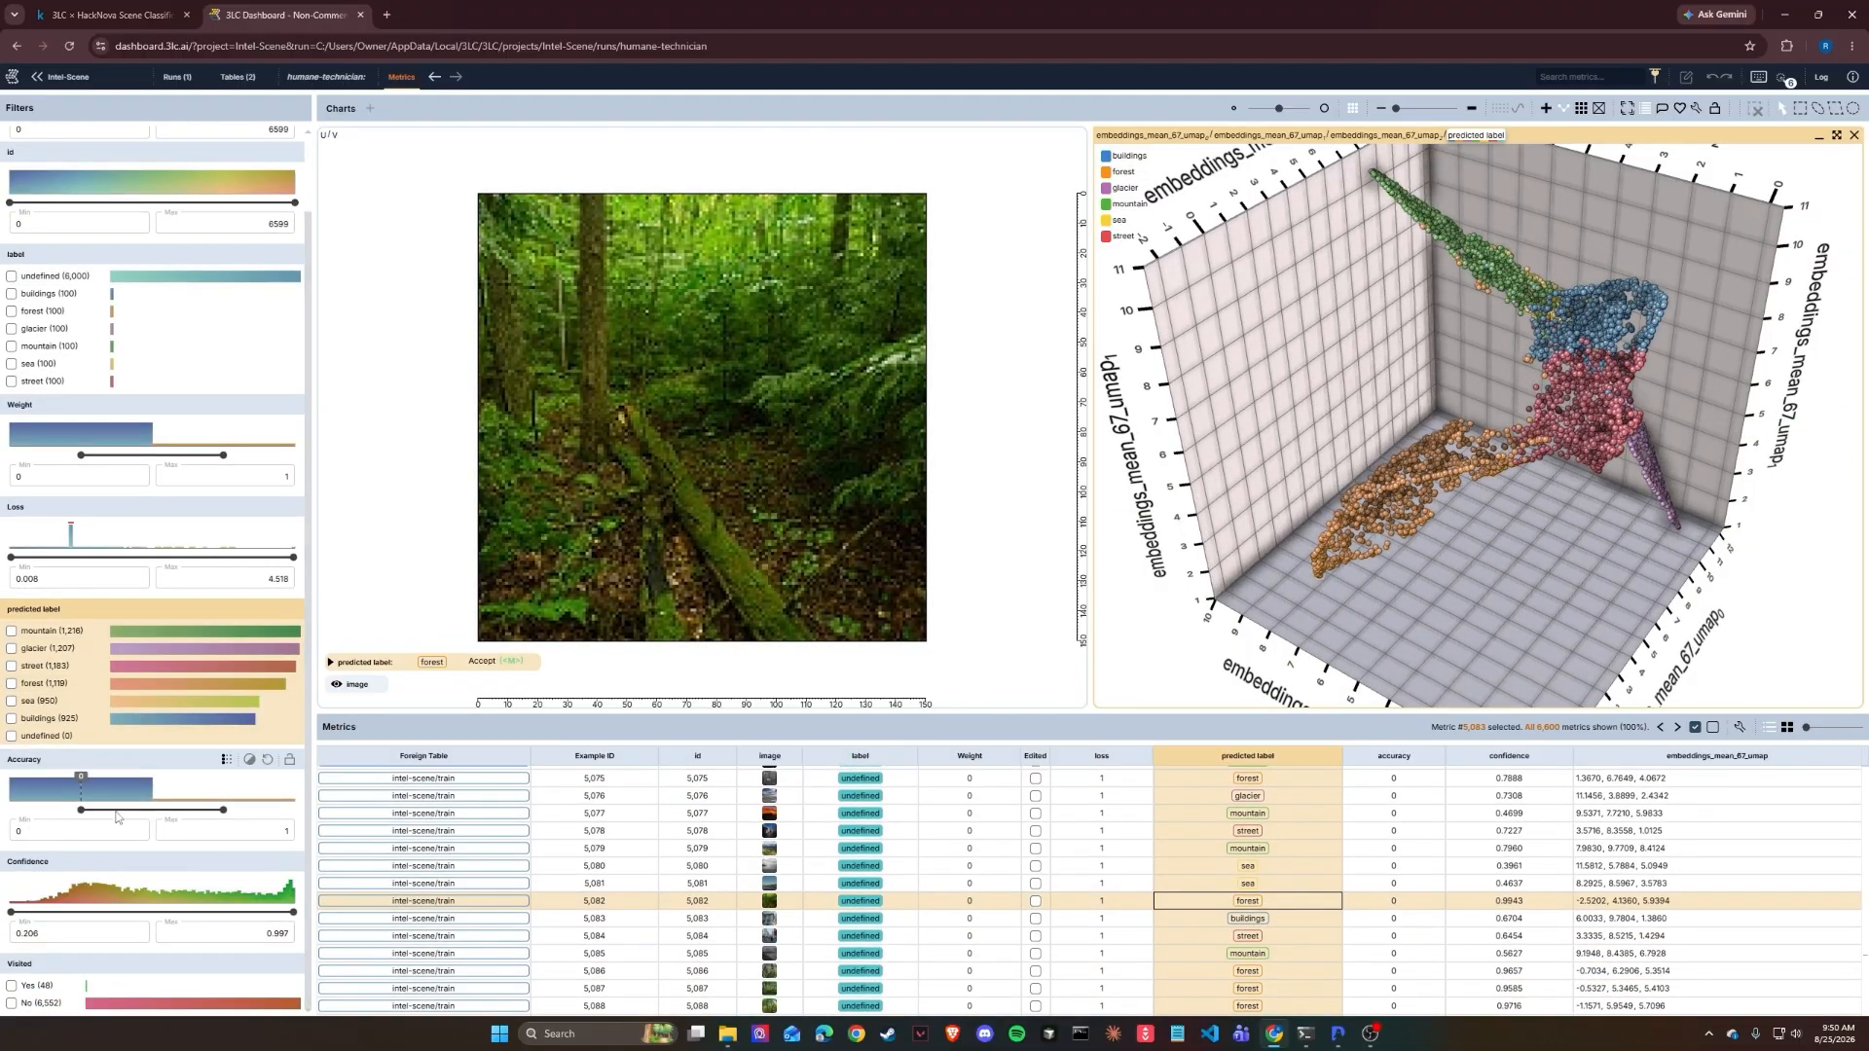
left_click(12, 276)
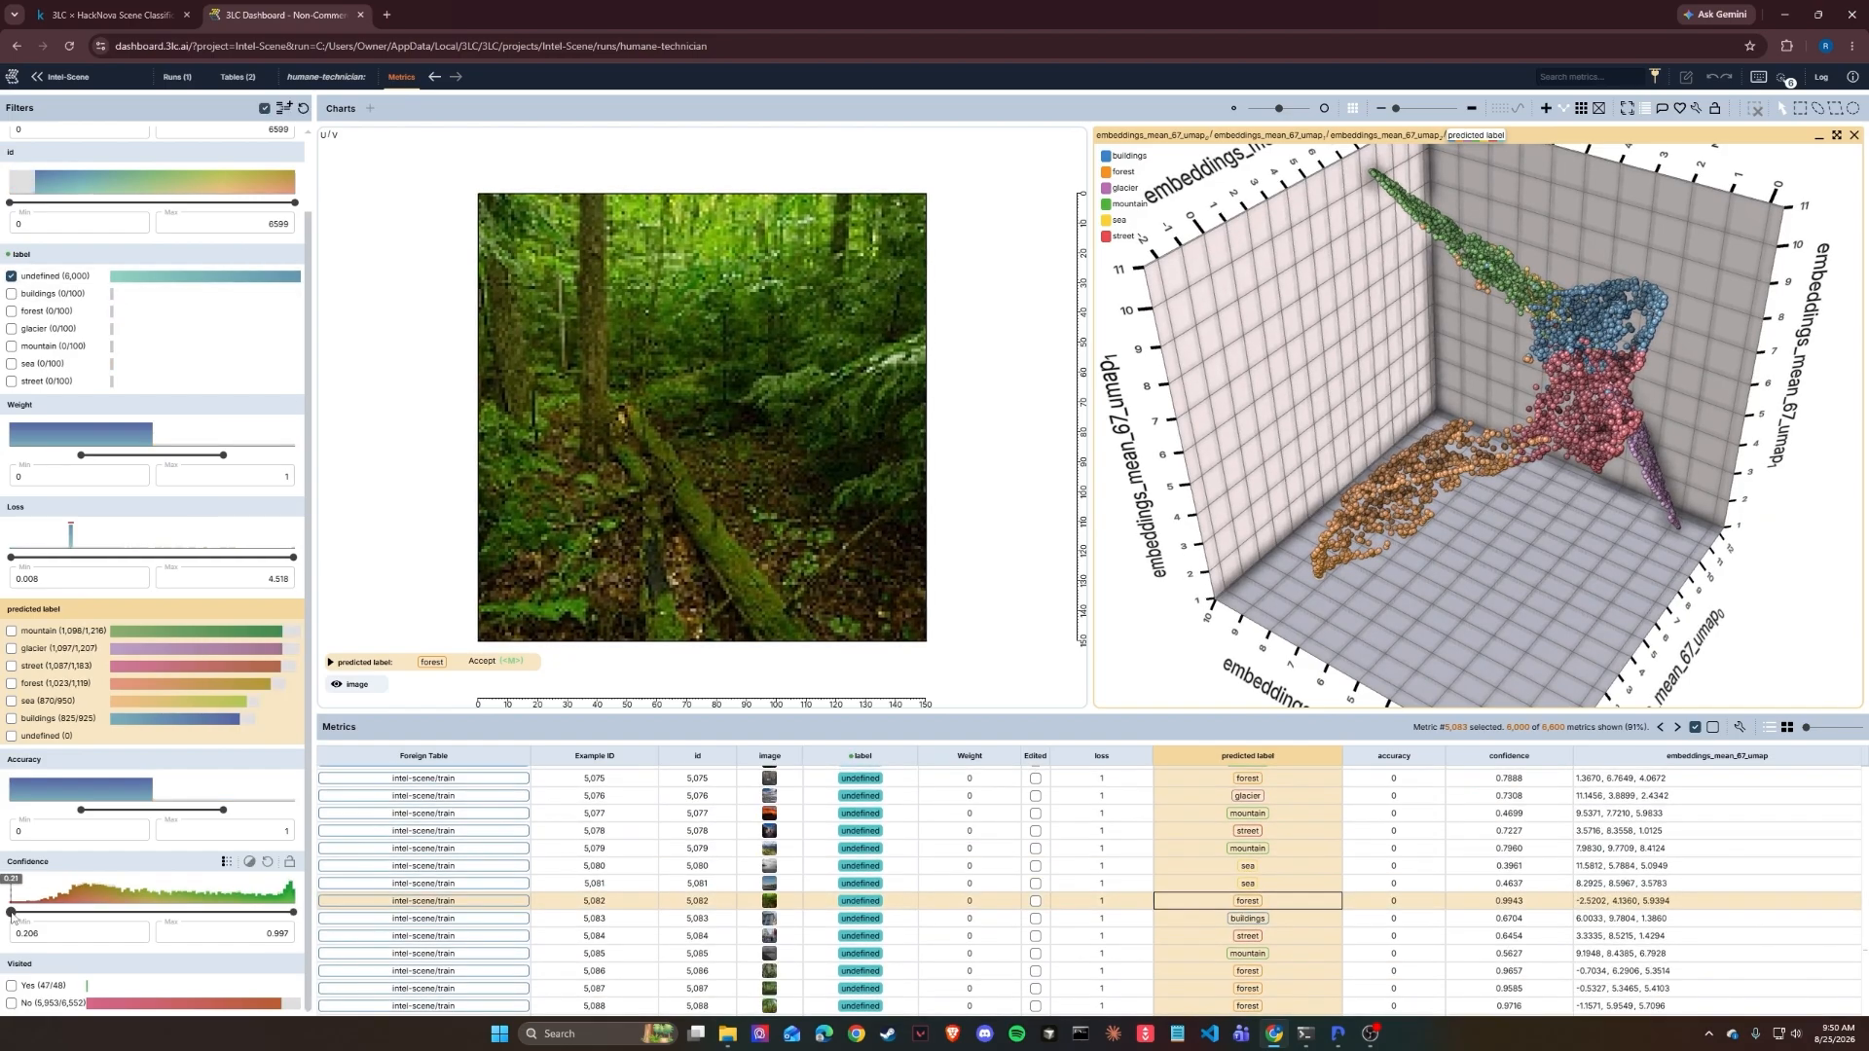
left_click_drag(12, 912, 159, 917)
left_click_drag(182, 916, 214, 915)
mouse_move(1508, 601)
left_mouse_down()
mouse_move(1465, 620)
mouse_move(1502, 567)
mouse_move(1382, 572)
mouse_move(1489, 629)
left_mouse_up()
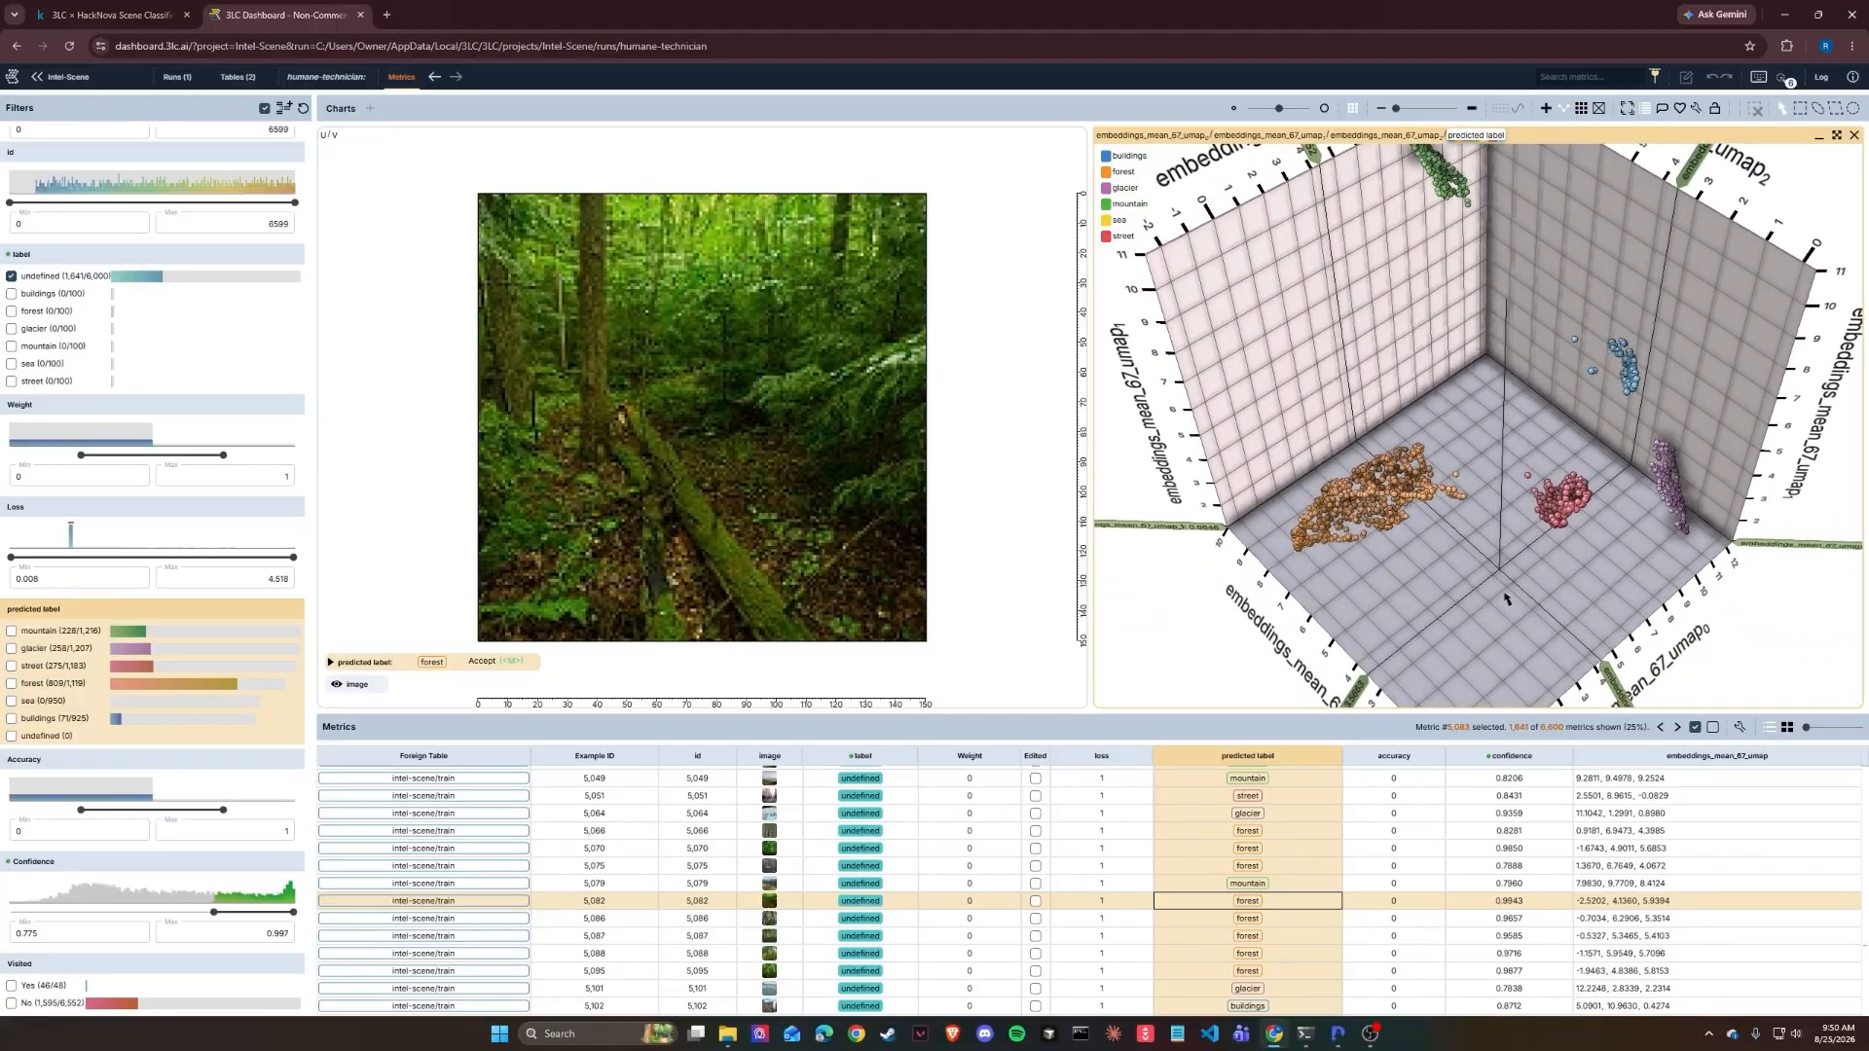
Step: Lasso the high-confidence buildings cluster and step through its images to check them against the predicted label
left_click(1818, 108)
mouse_move(1632, 330)
left_mouse_down()
mouse_move(1562, 336)
mouse_move(1644, 401)
mouse_move(1642, 336)
left_mouse_up()
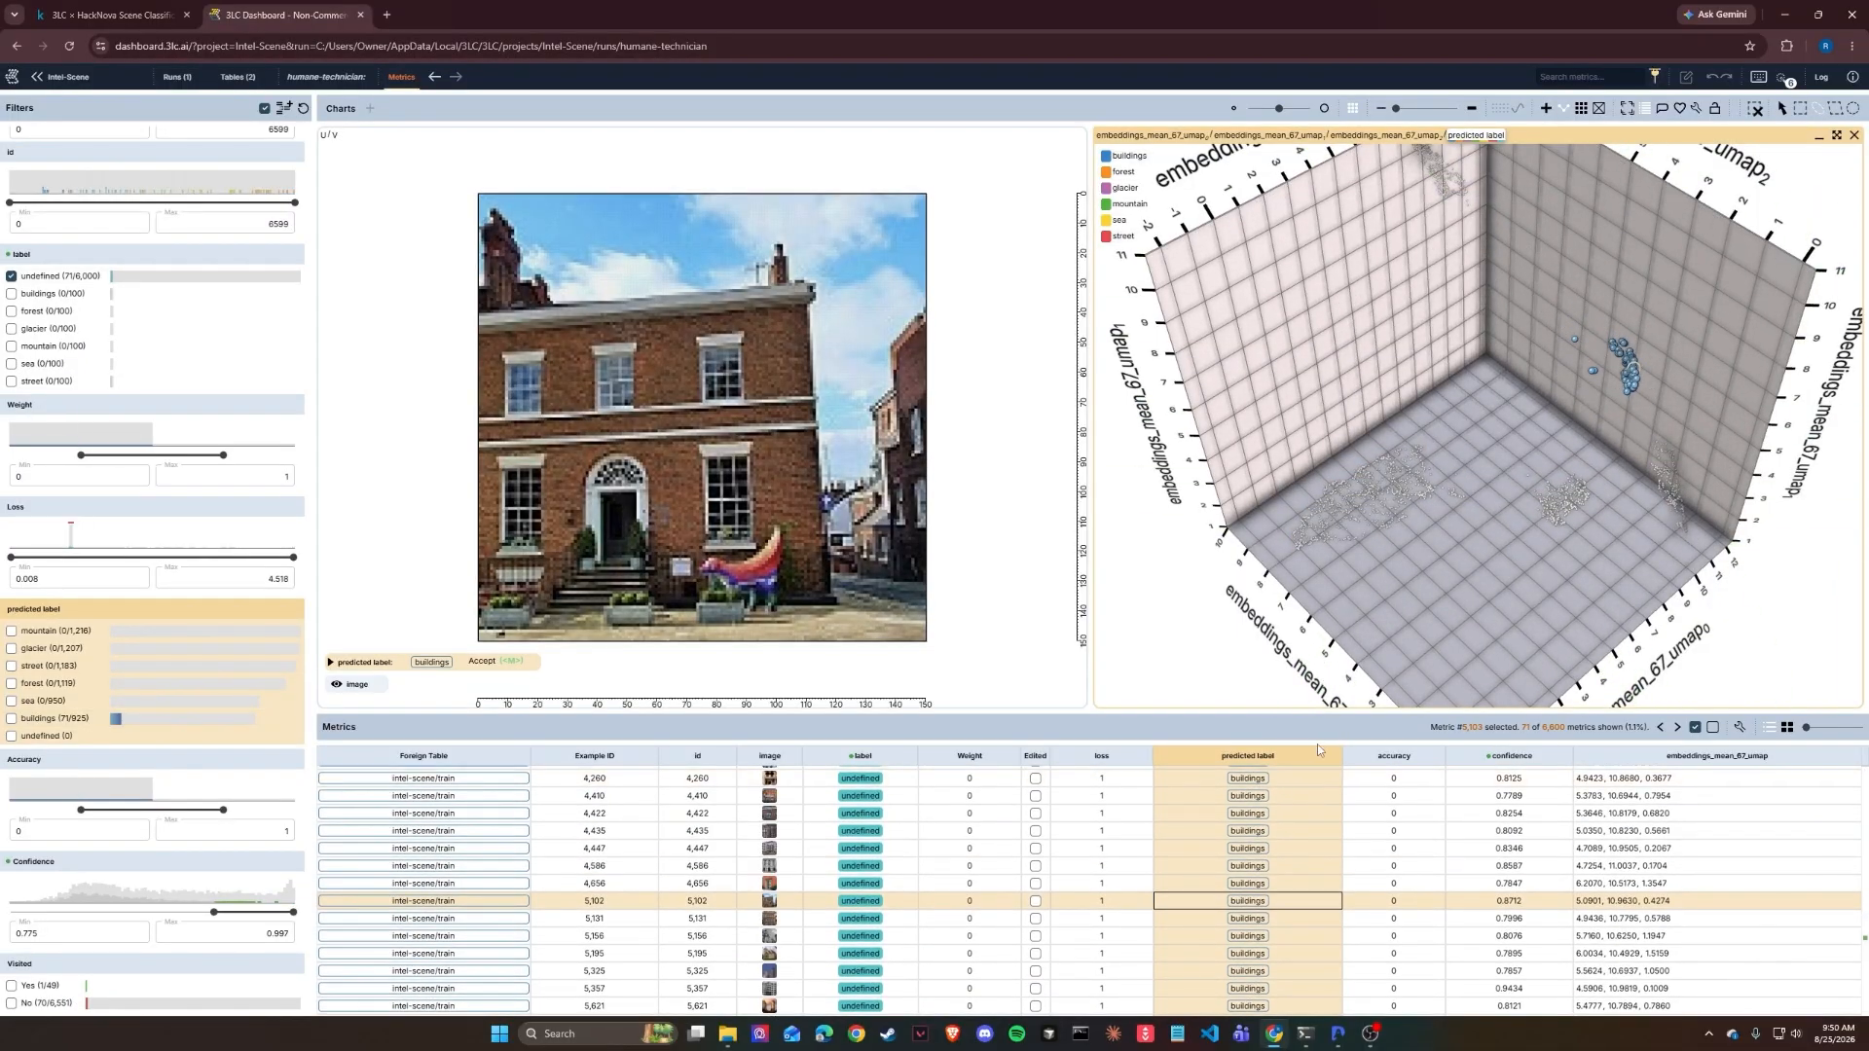
key("Up")
key("Up")
key("Up")
key("Up")
key("Up")
key("Up")
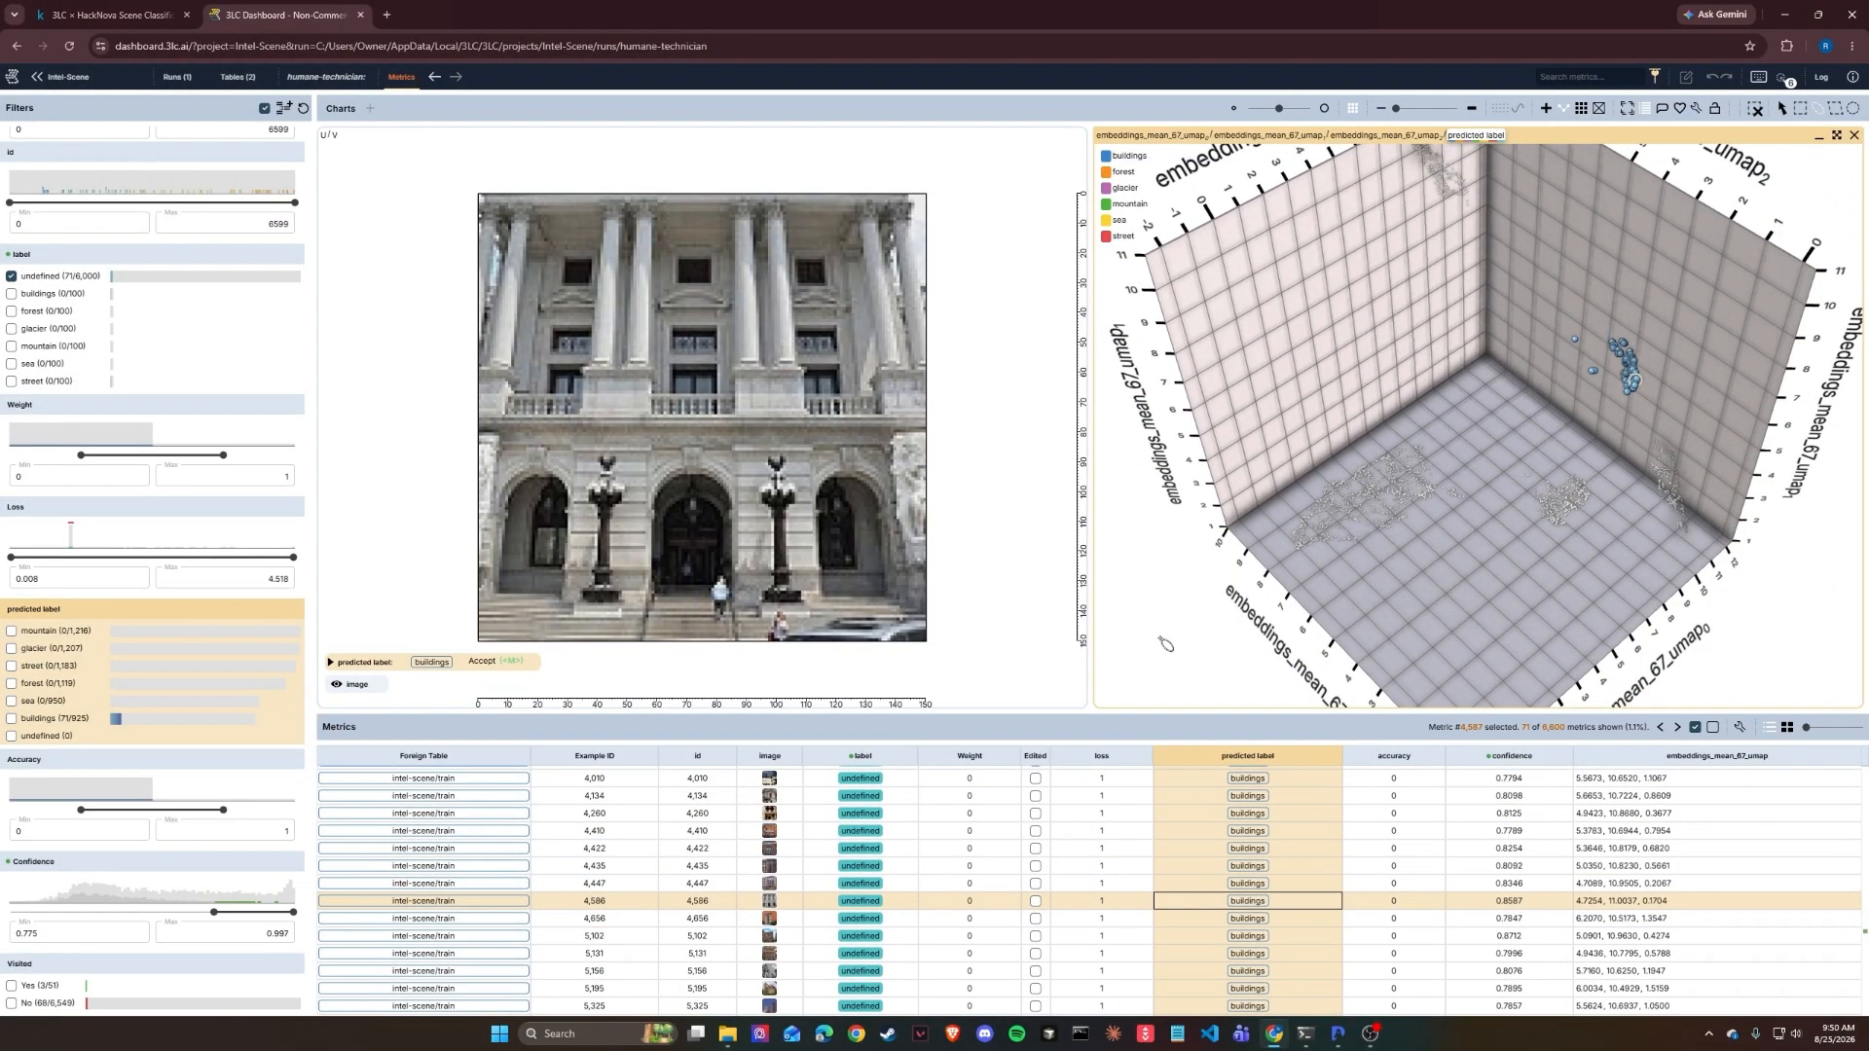
key("Up")
key("Up")
key("Up")
key("Up")
key("Up")
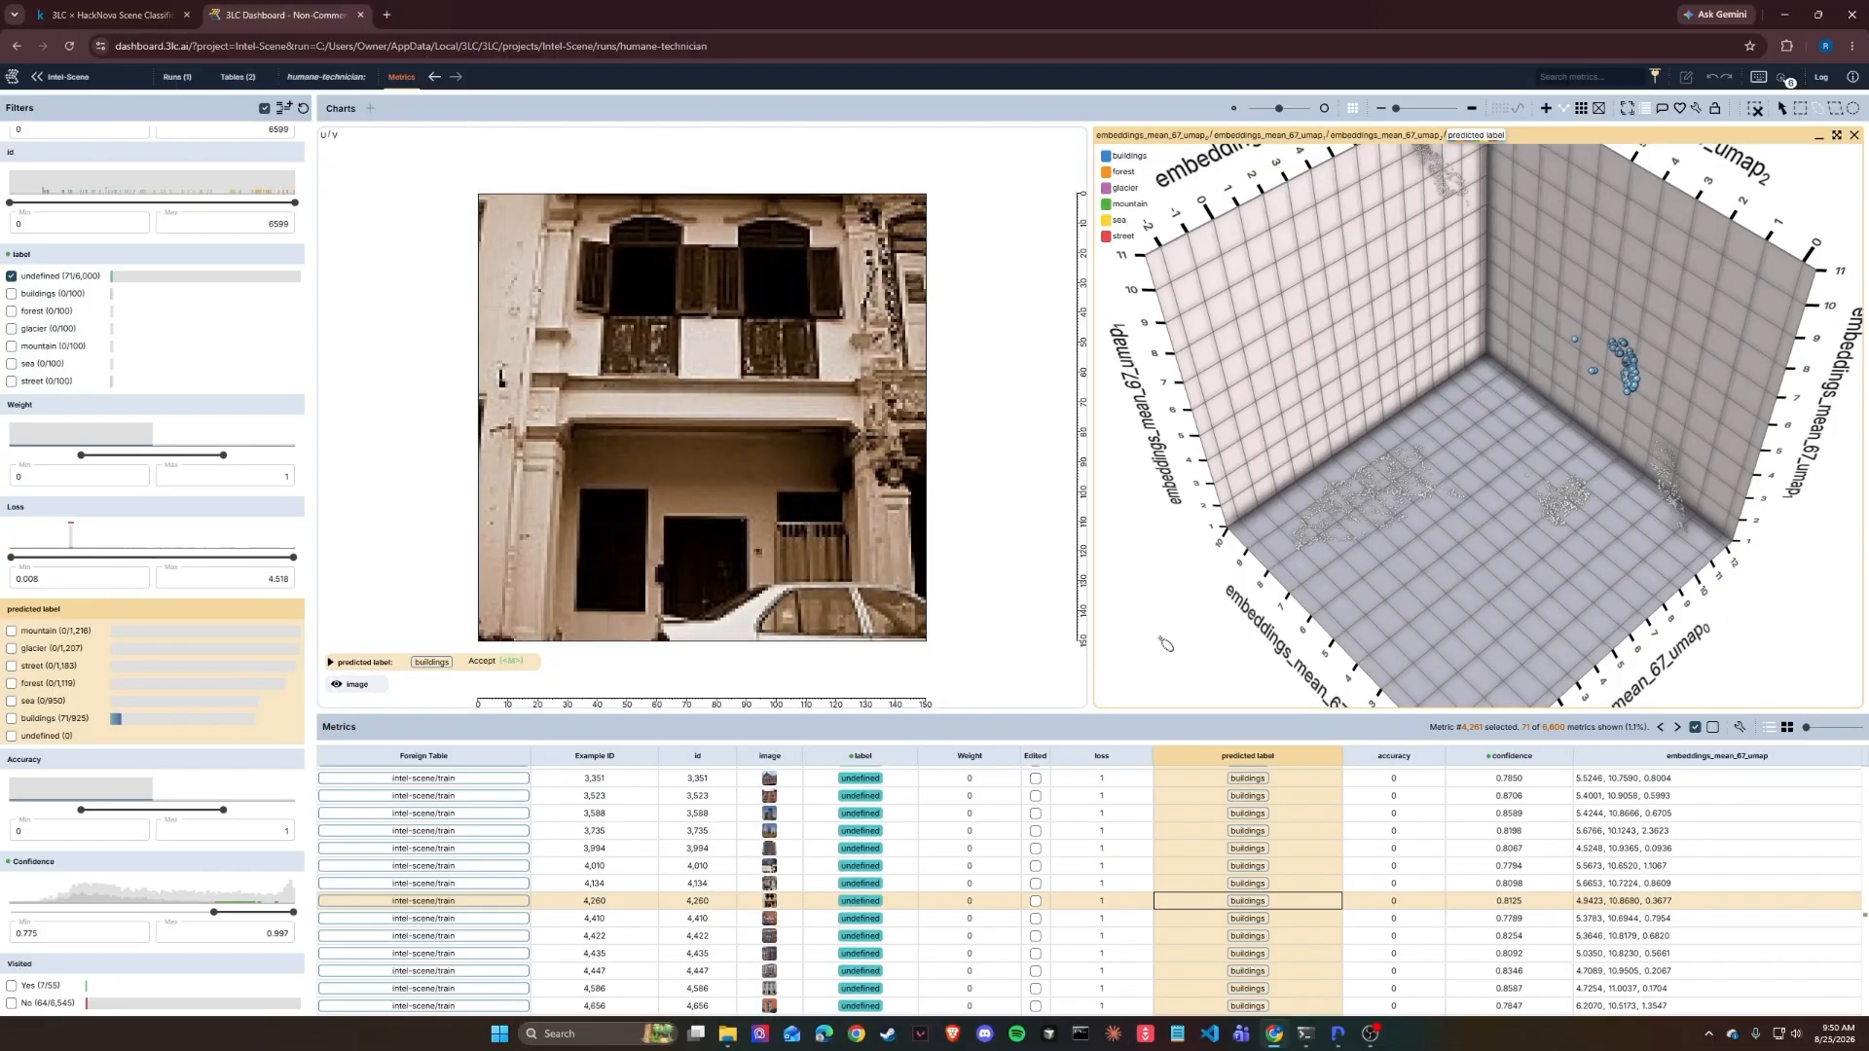
Step: Step through more of the lassoed buildings samples and compare each image with its predicted label
key("Up")
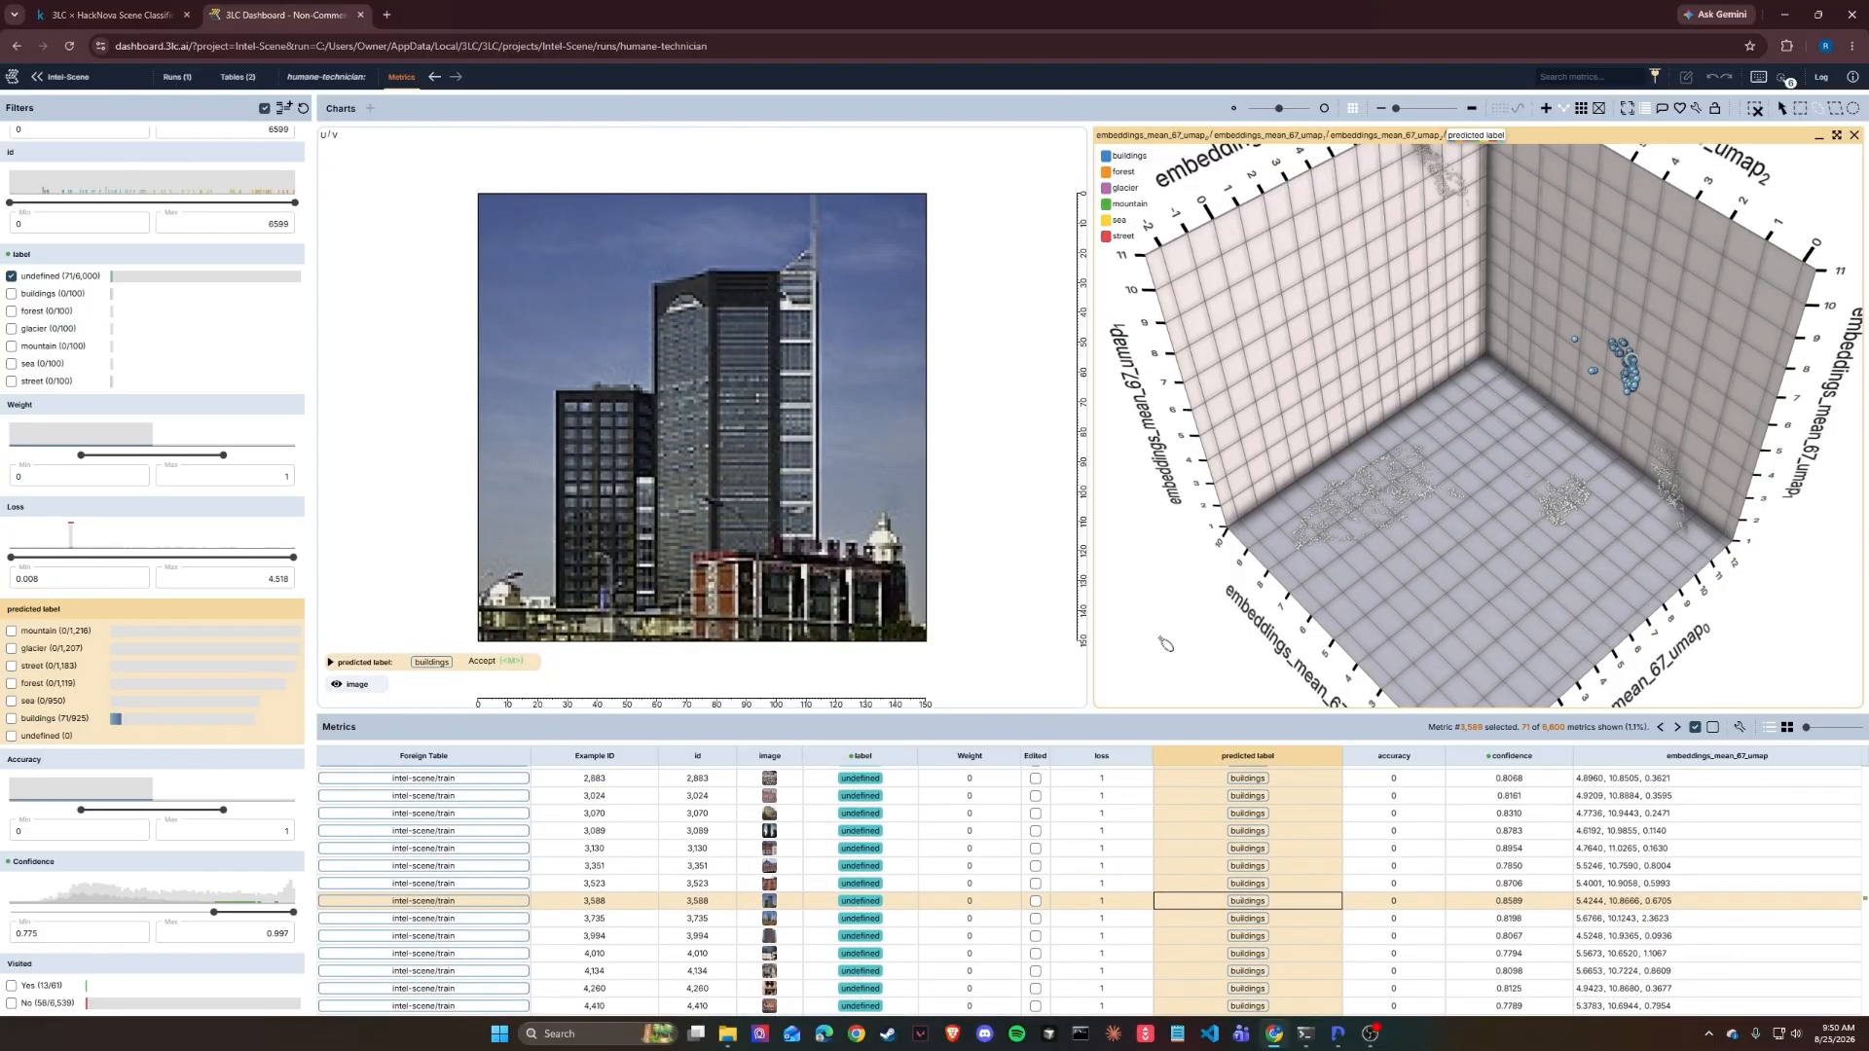
key("Down")
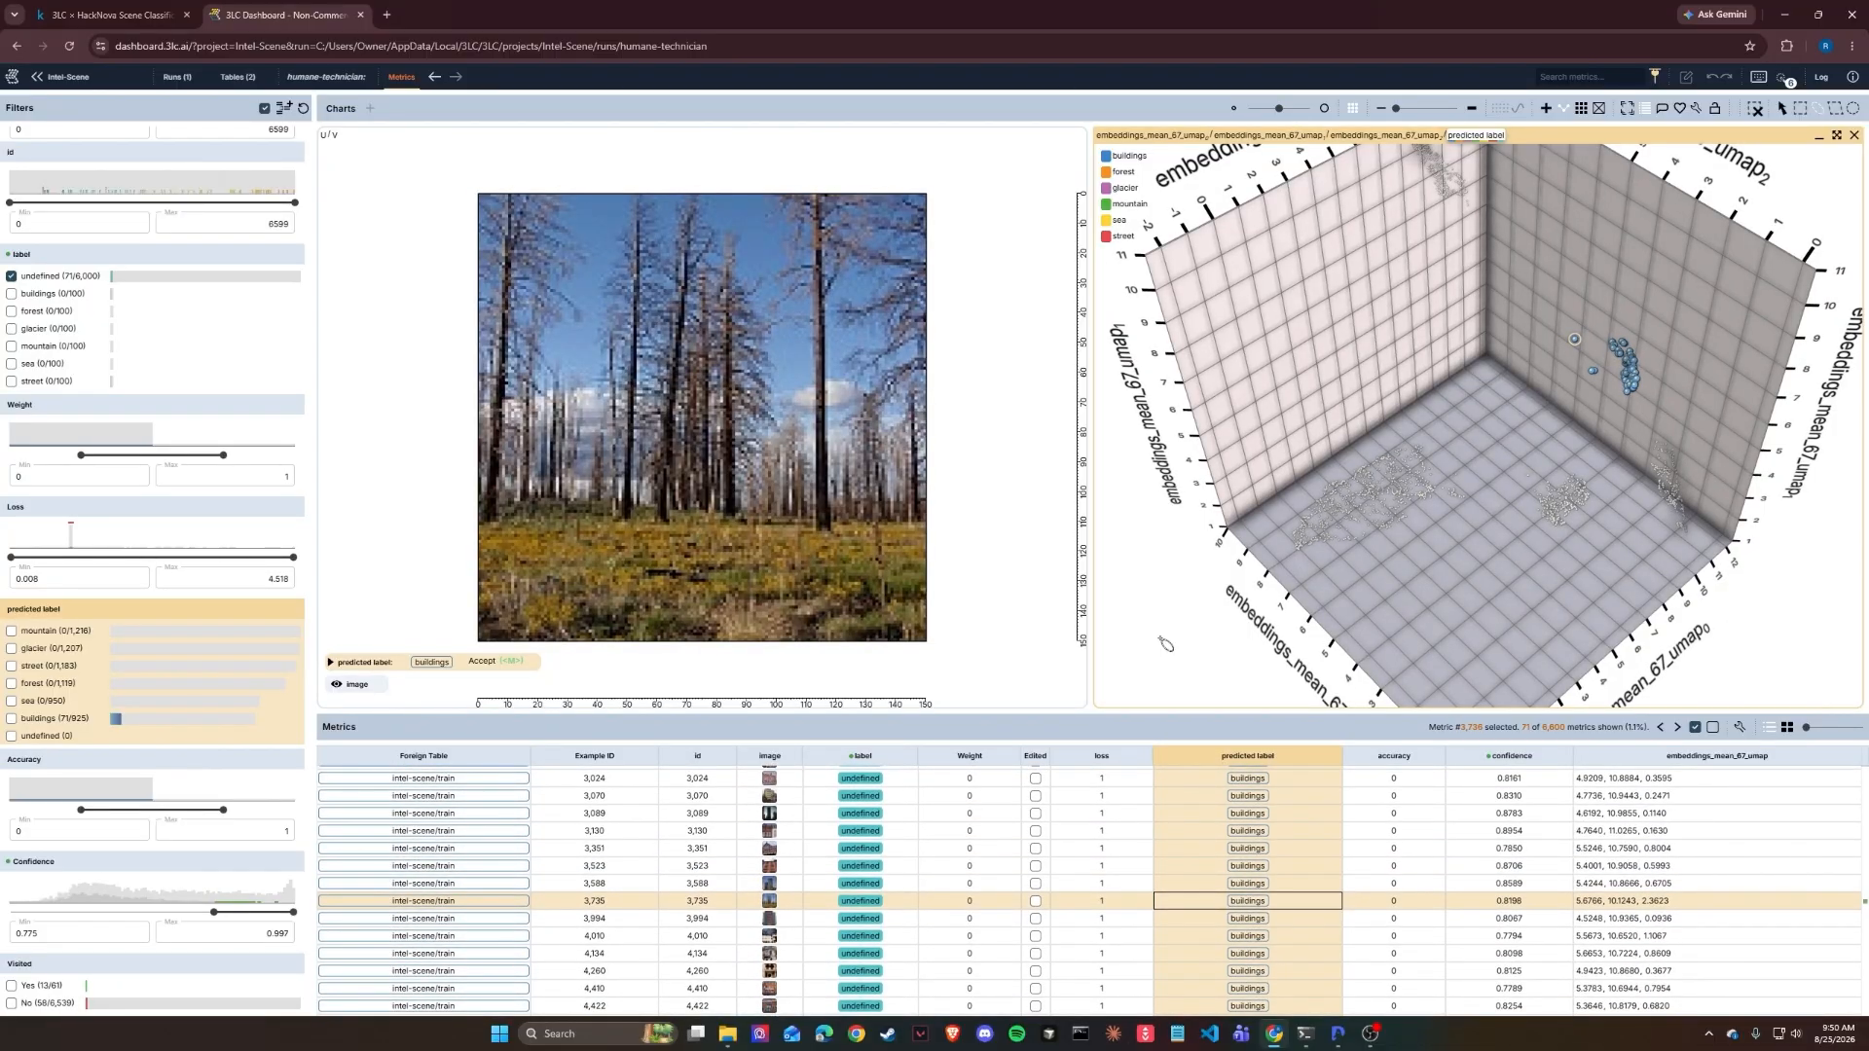
key("Up")
key("Up")
key("Up")
key("Up")
key("Up")
key("Up")
key("Up")
key("Up")
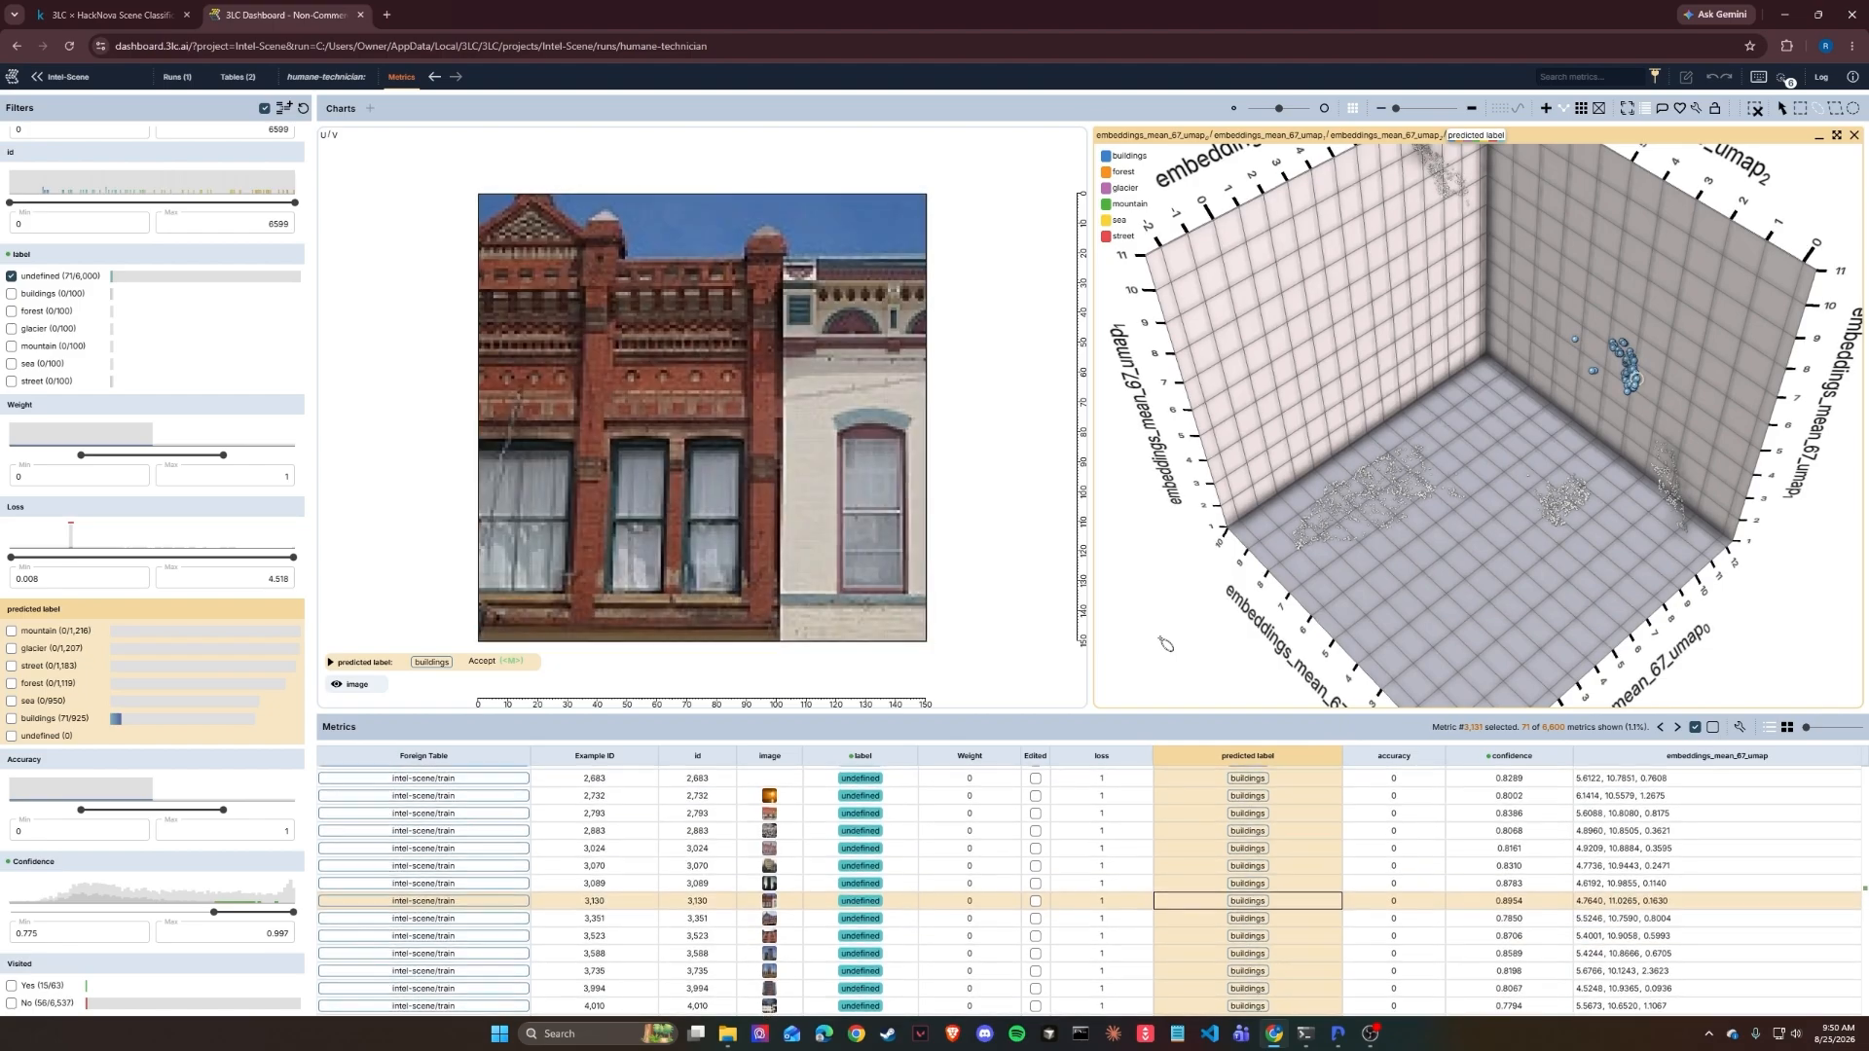
key("Up")
key("Up")
key("Up")
key("Up")
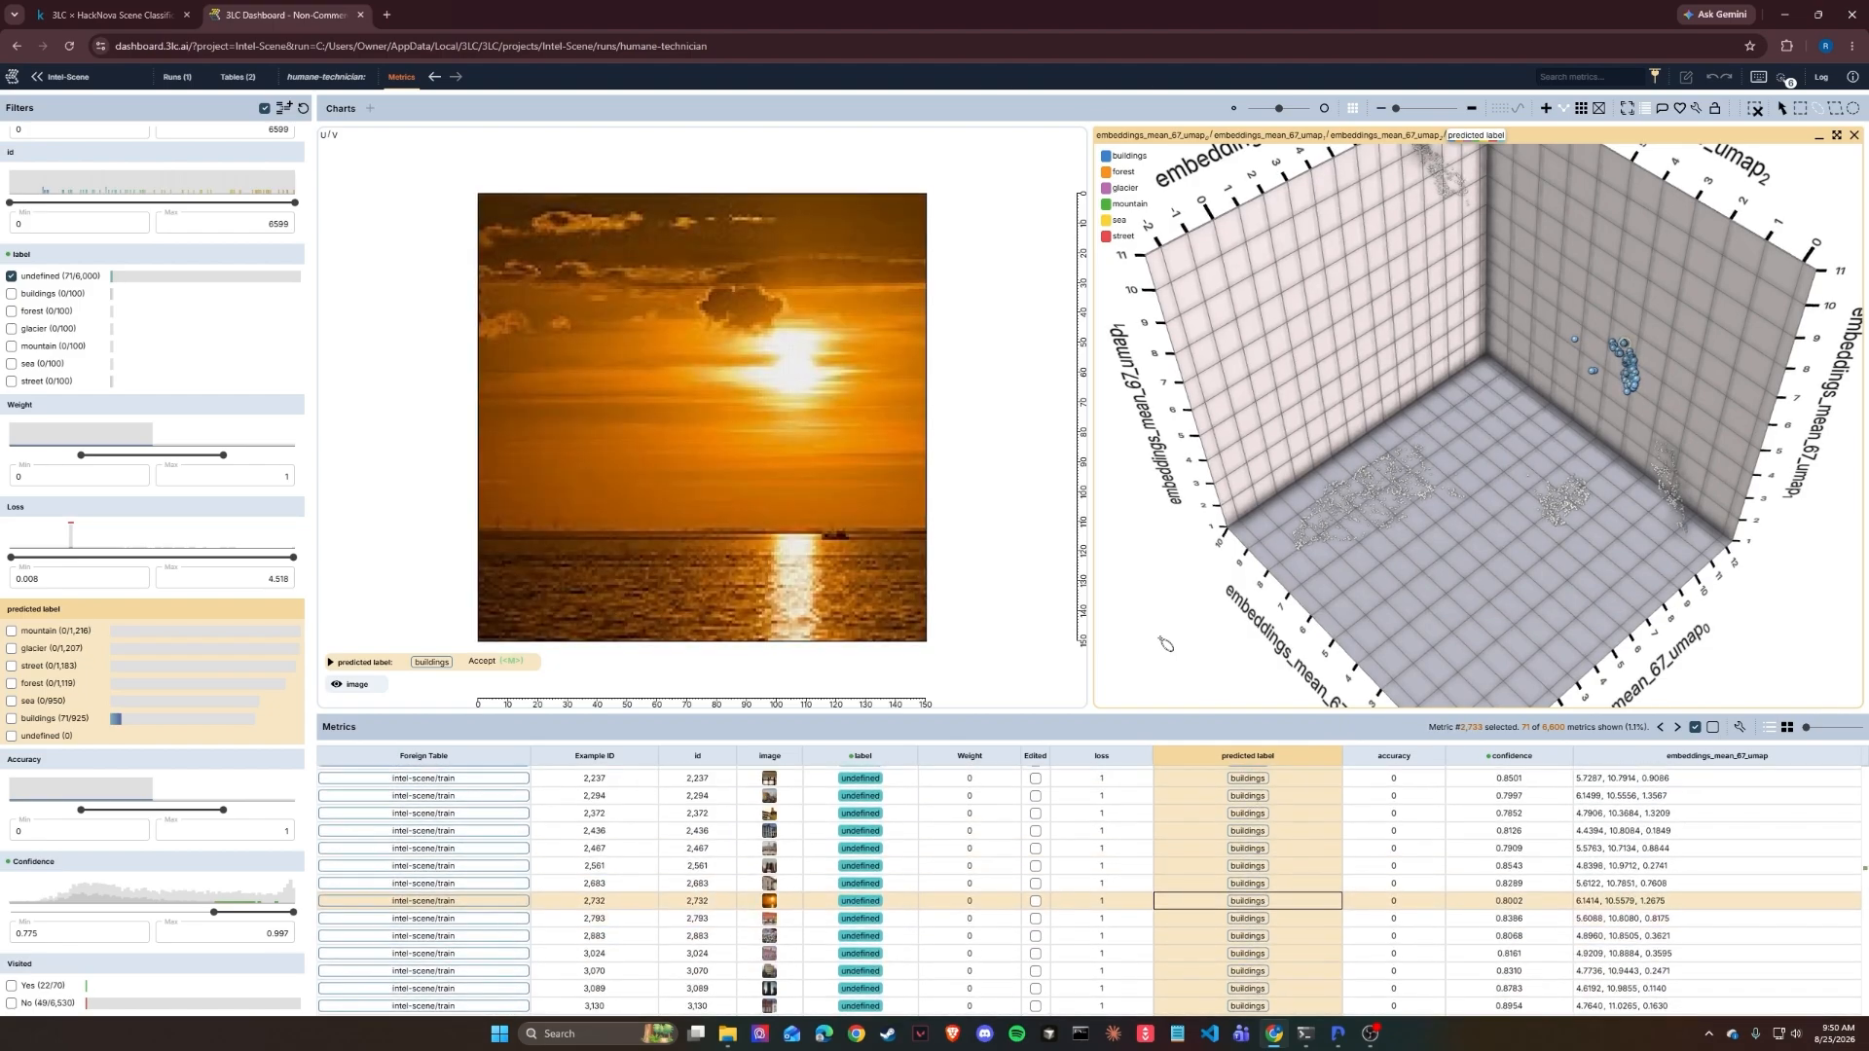
key("Up")
key("Up")
key("Up")
key("Up")
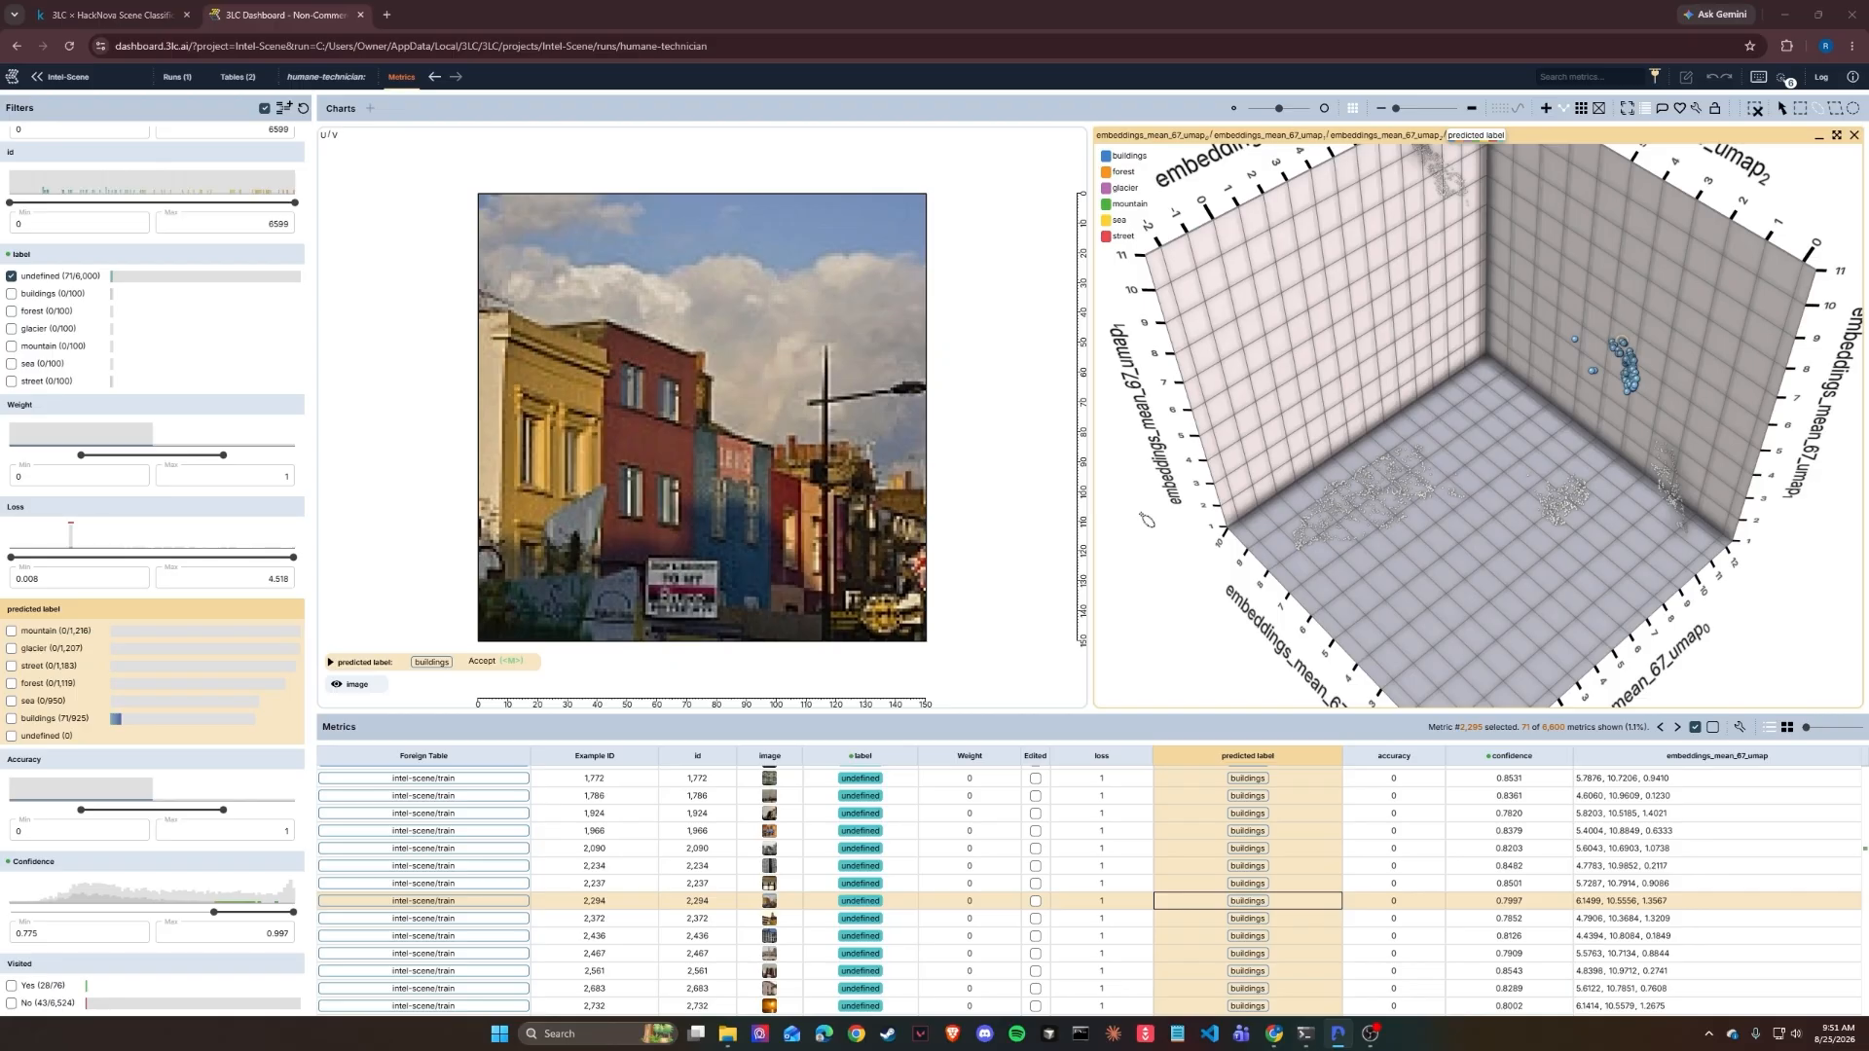
Step: Clear the filters, show only undefined labels, and lasso a sample at the outer end of the forest cluster
left_click_drag(1118, 616, 1141, 599)
key("Escape")
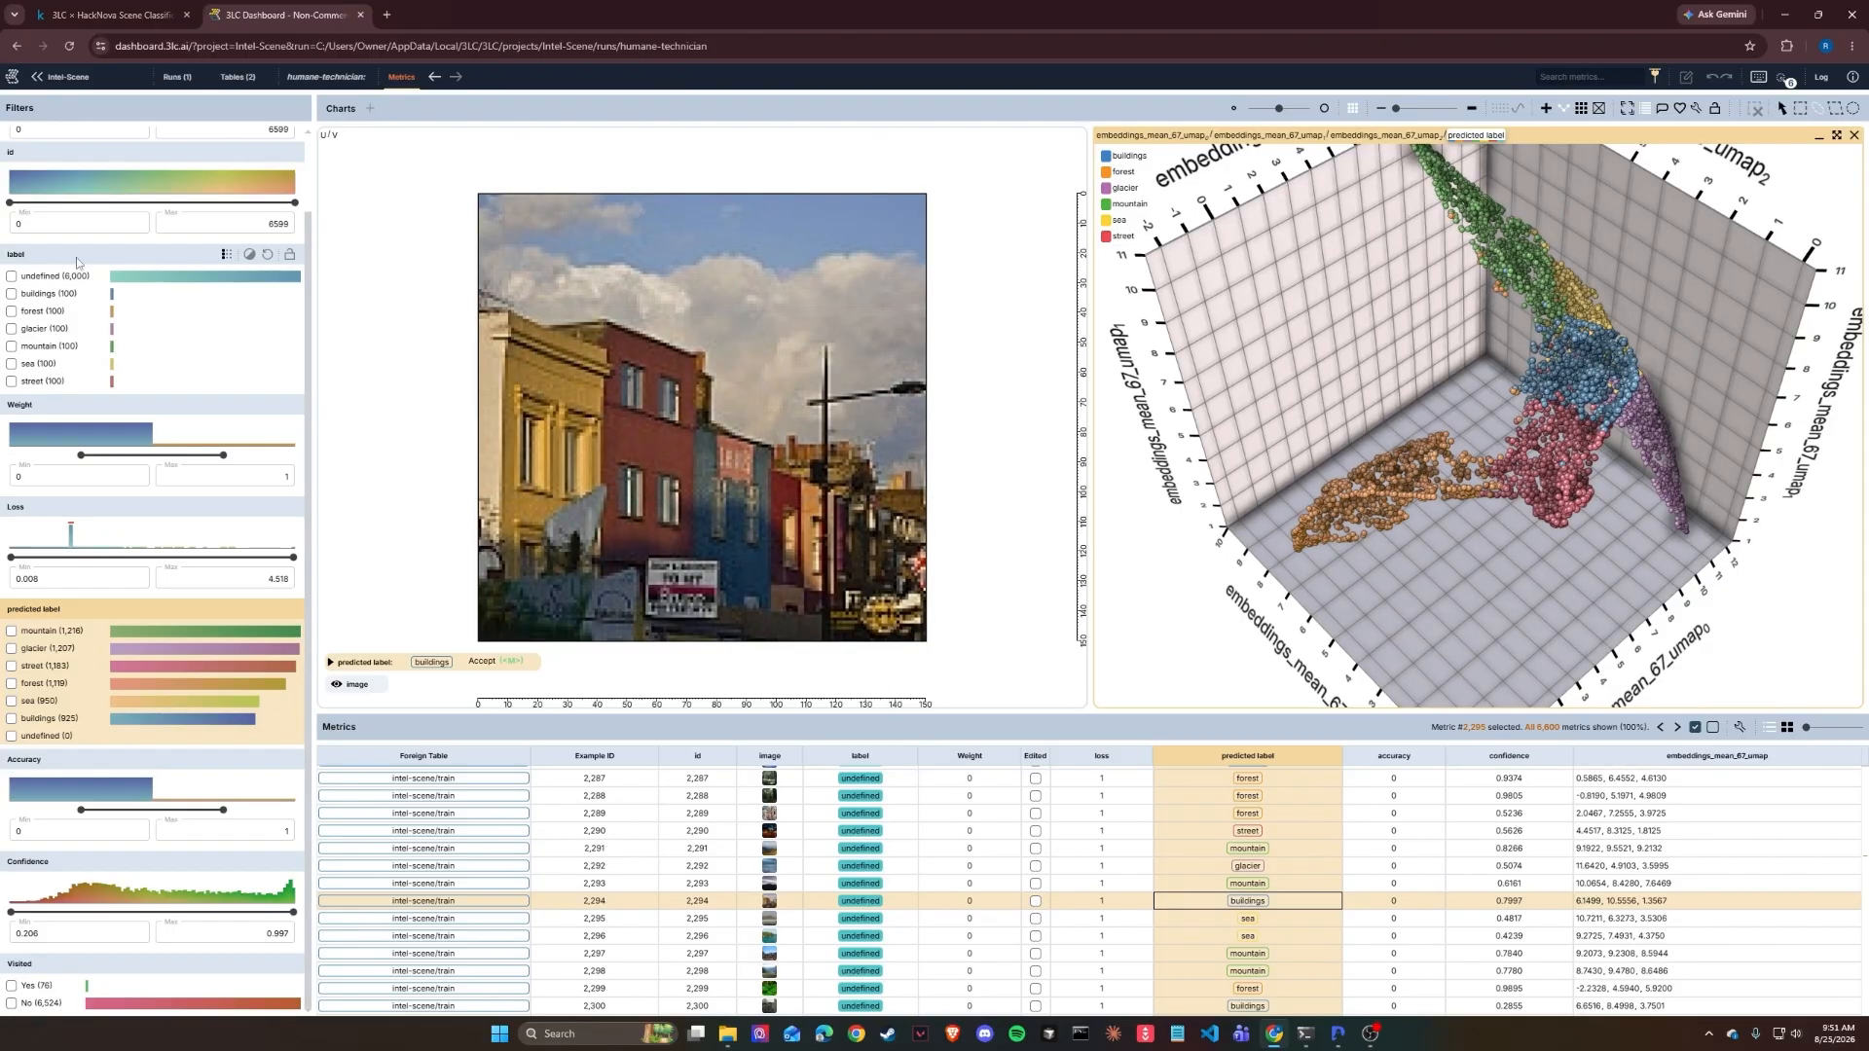
left_click(12, 277)
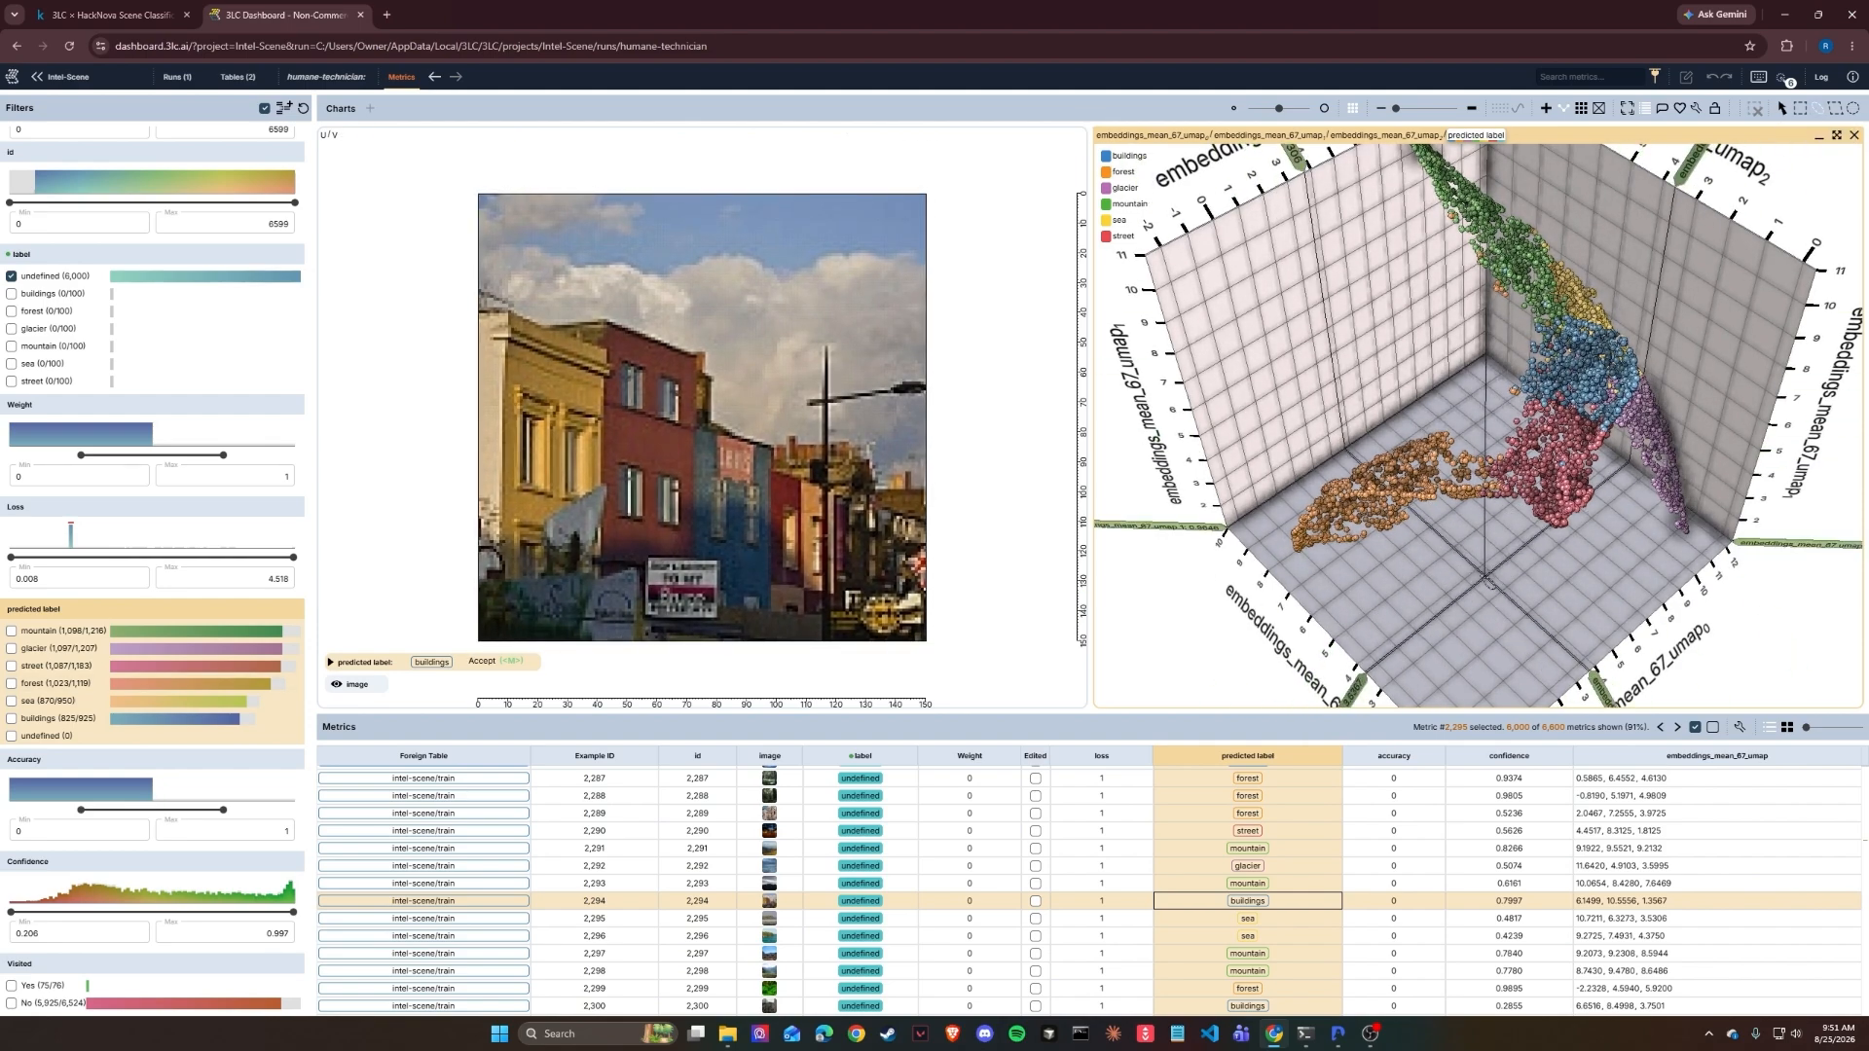
key("Escape")
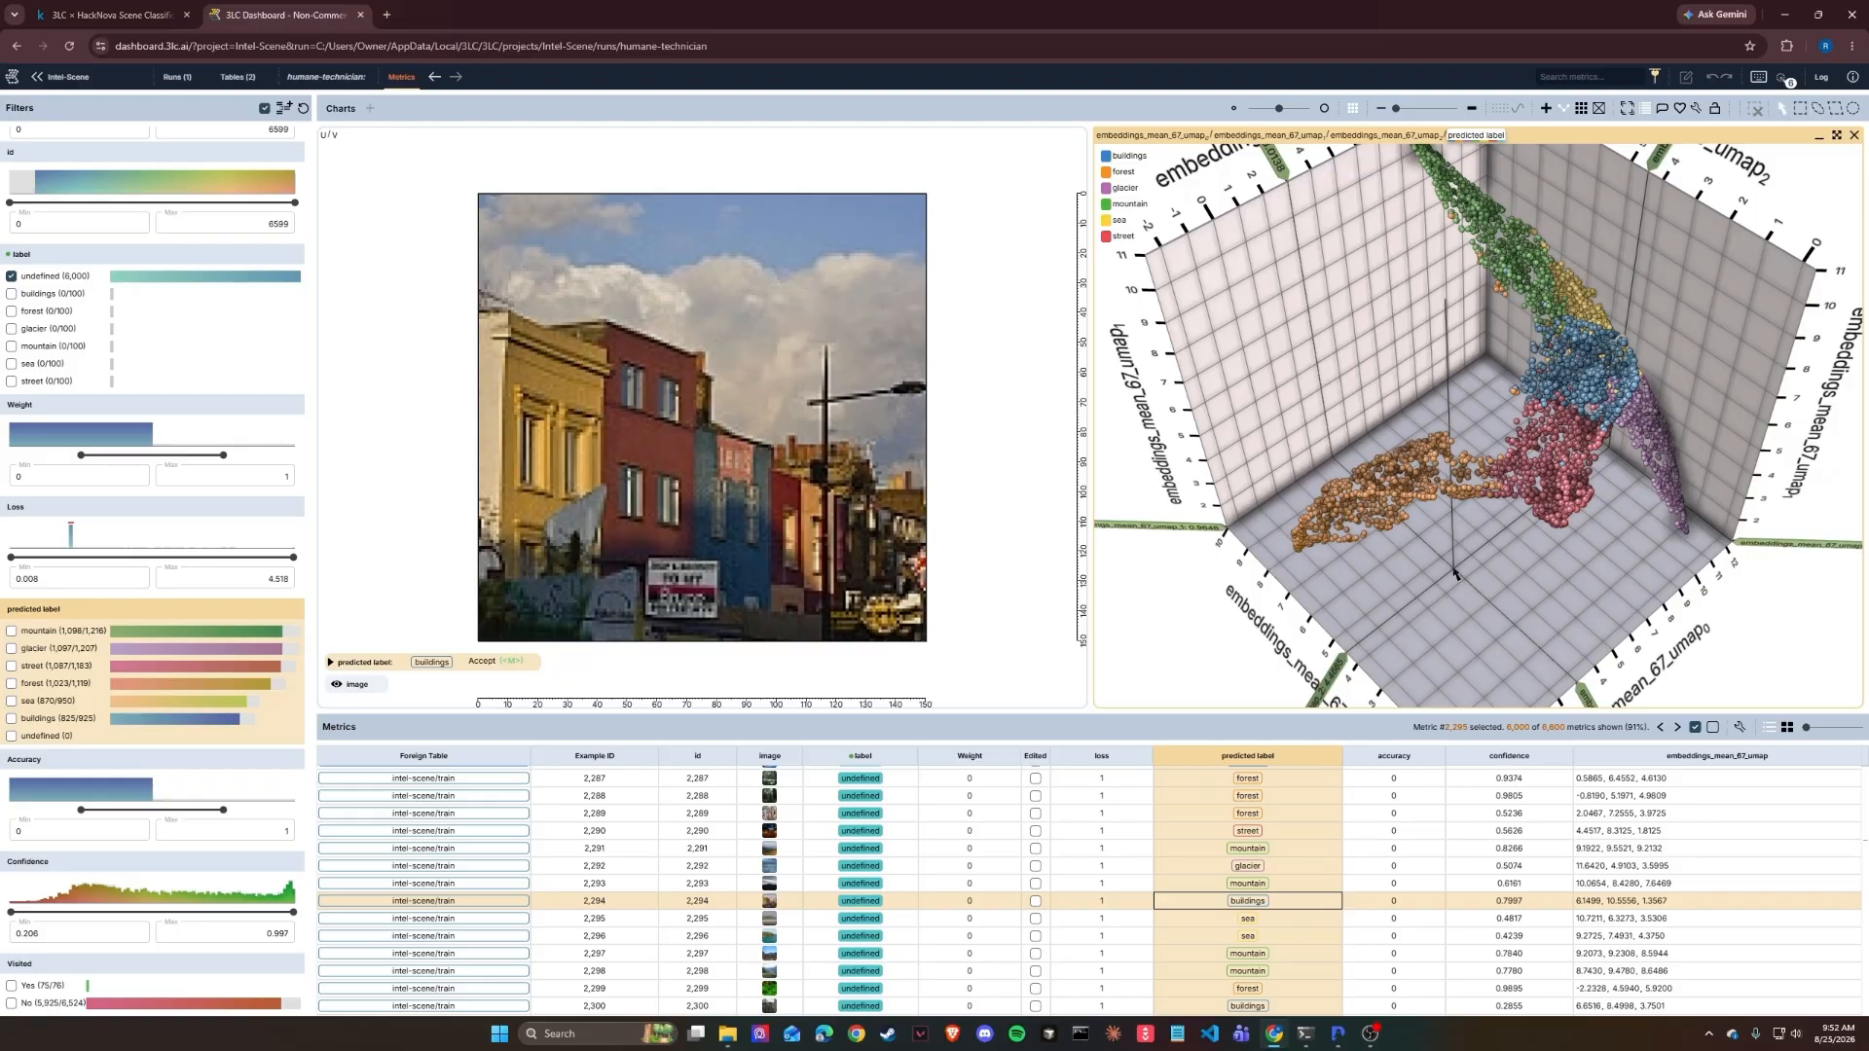
mouse_move(1453, 572)
left_mouse_down()
mouse_move(1331, 489)
mouse_move(1443, 573)
mouse_move(1426, 569)
left_mouse_up()
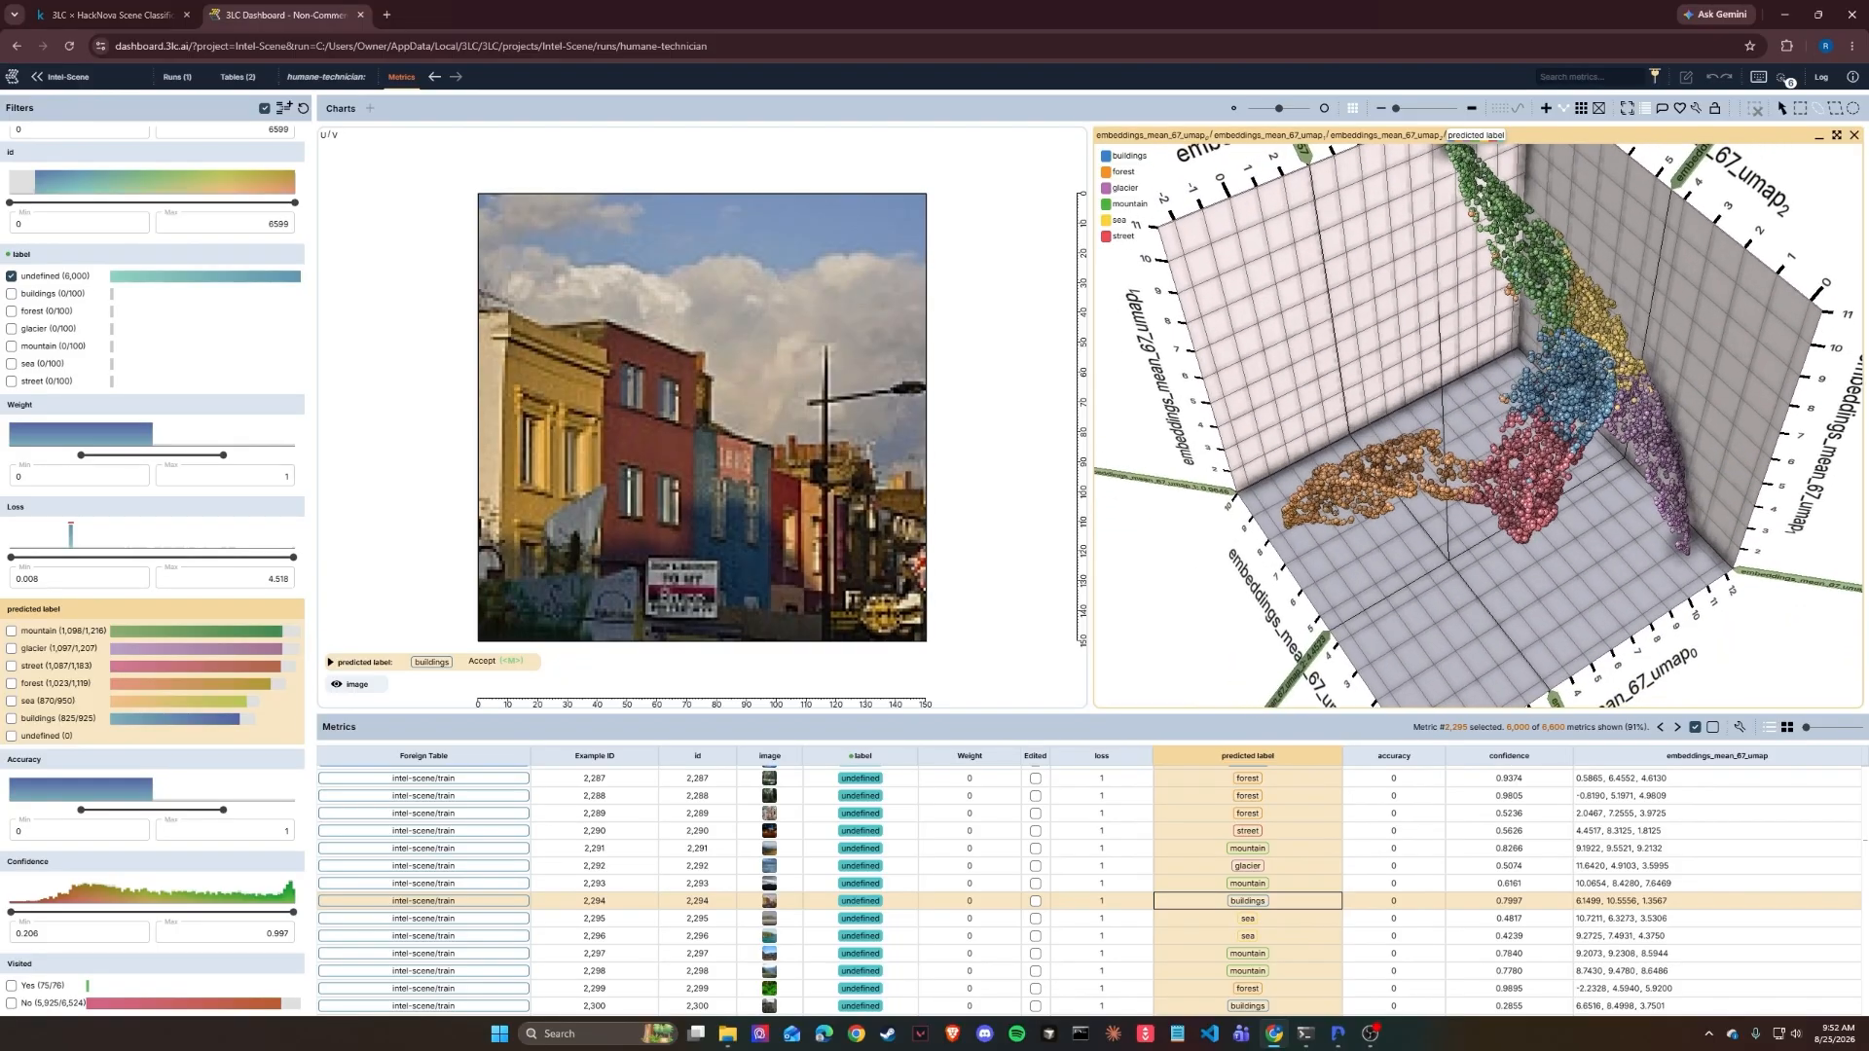
key("l")
left_click_drag(1303, 490, 1291, 493)
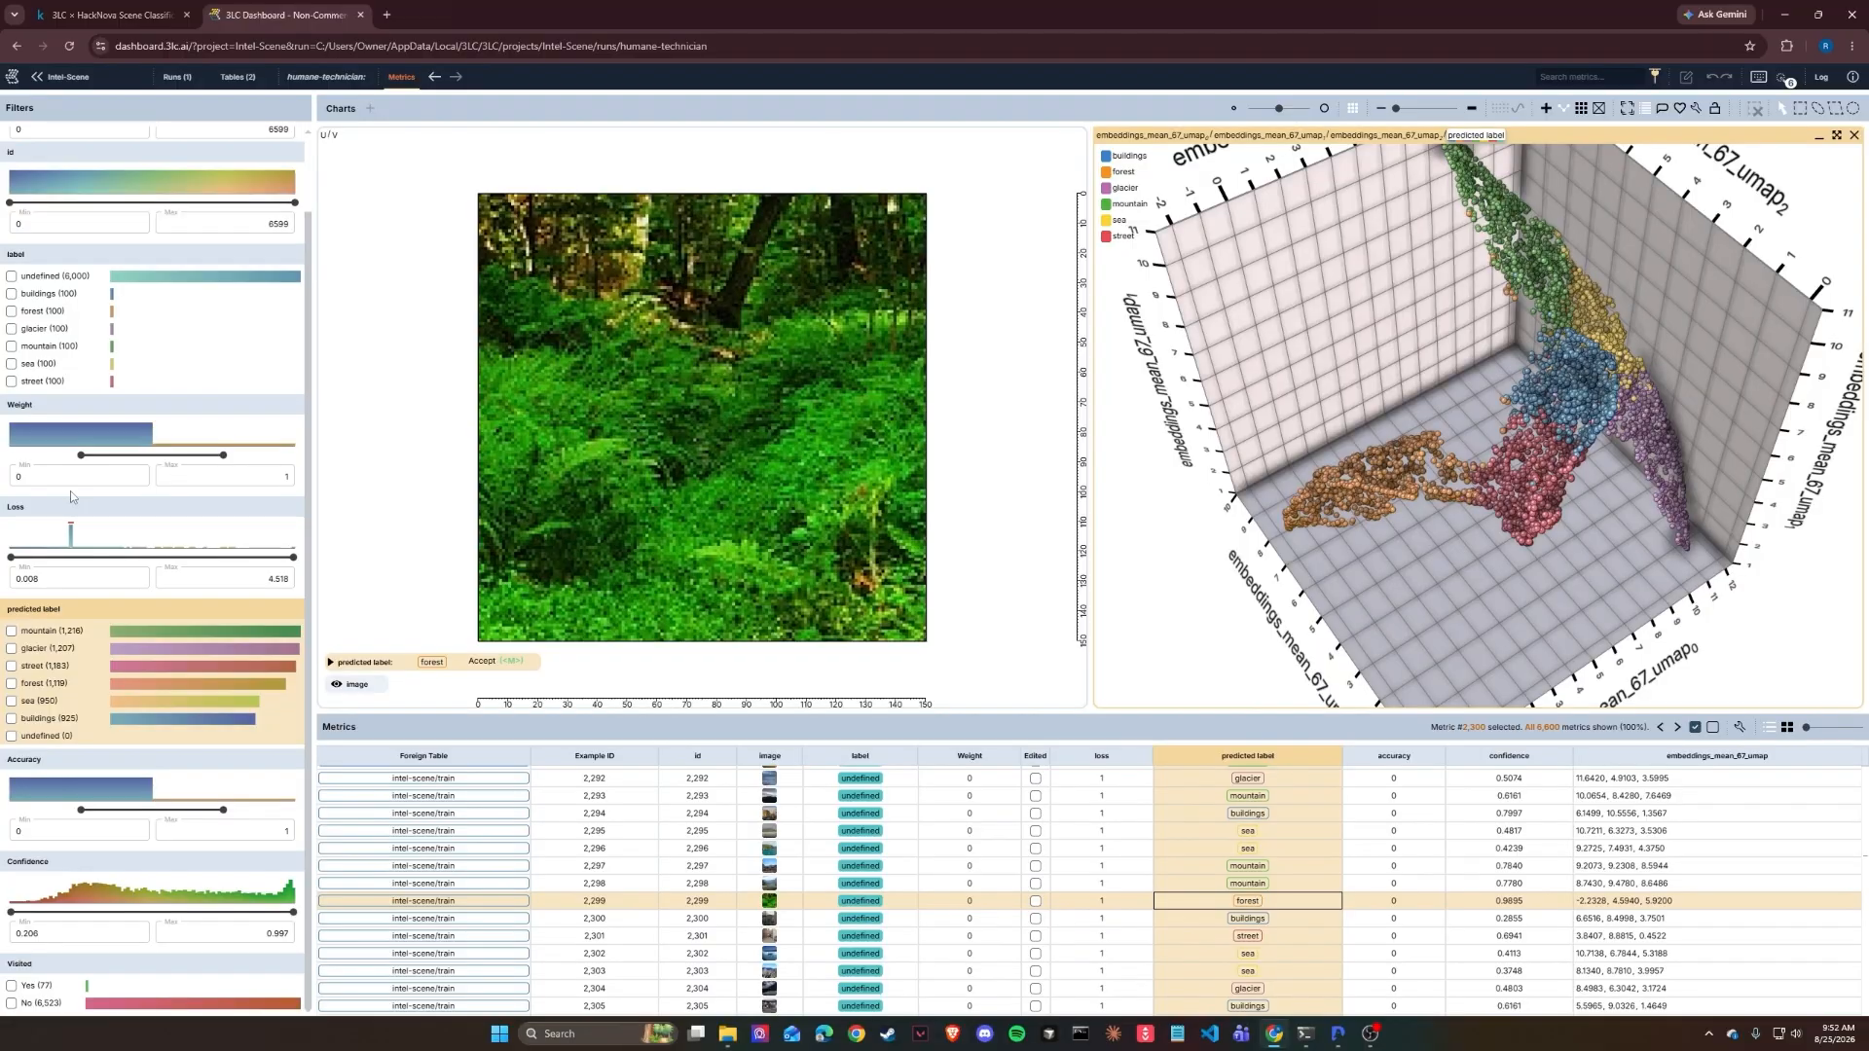
Step: Show only undefined labels again and lasso the mixed region where the sea and glacier clusters meet
left_click(38, 276)
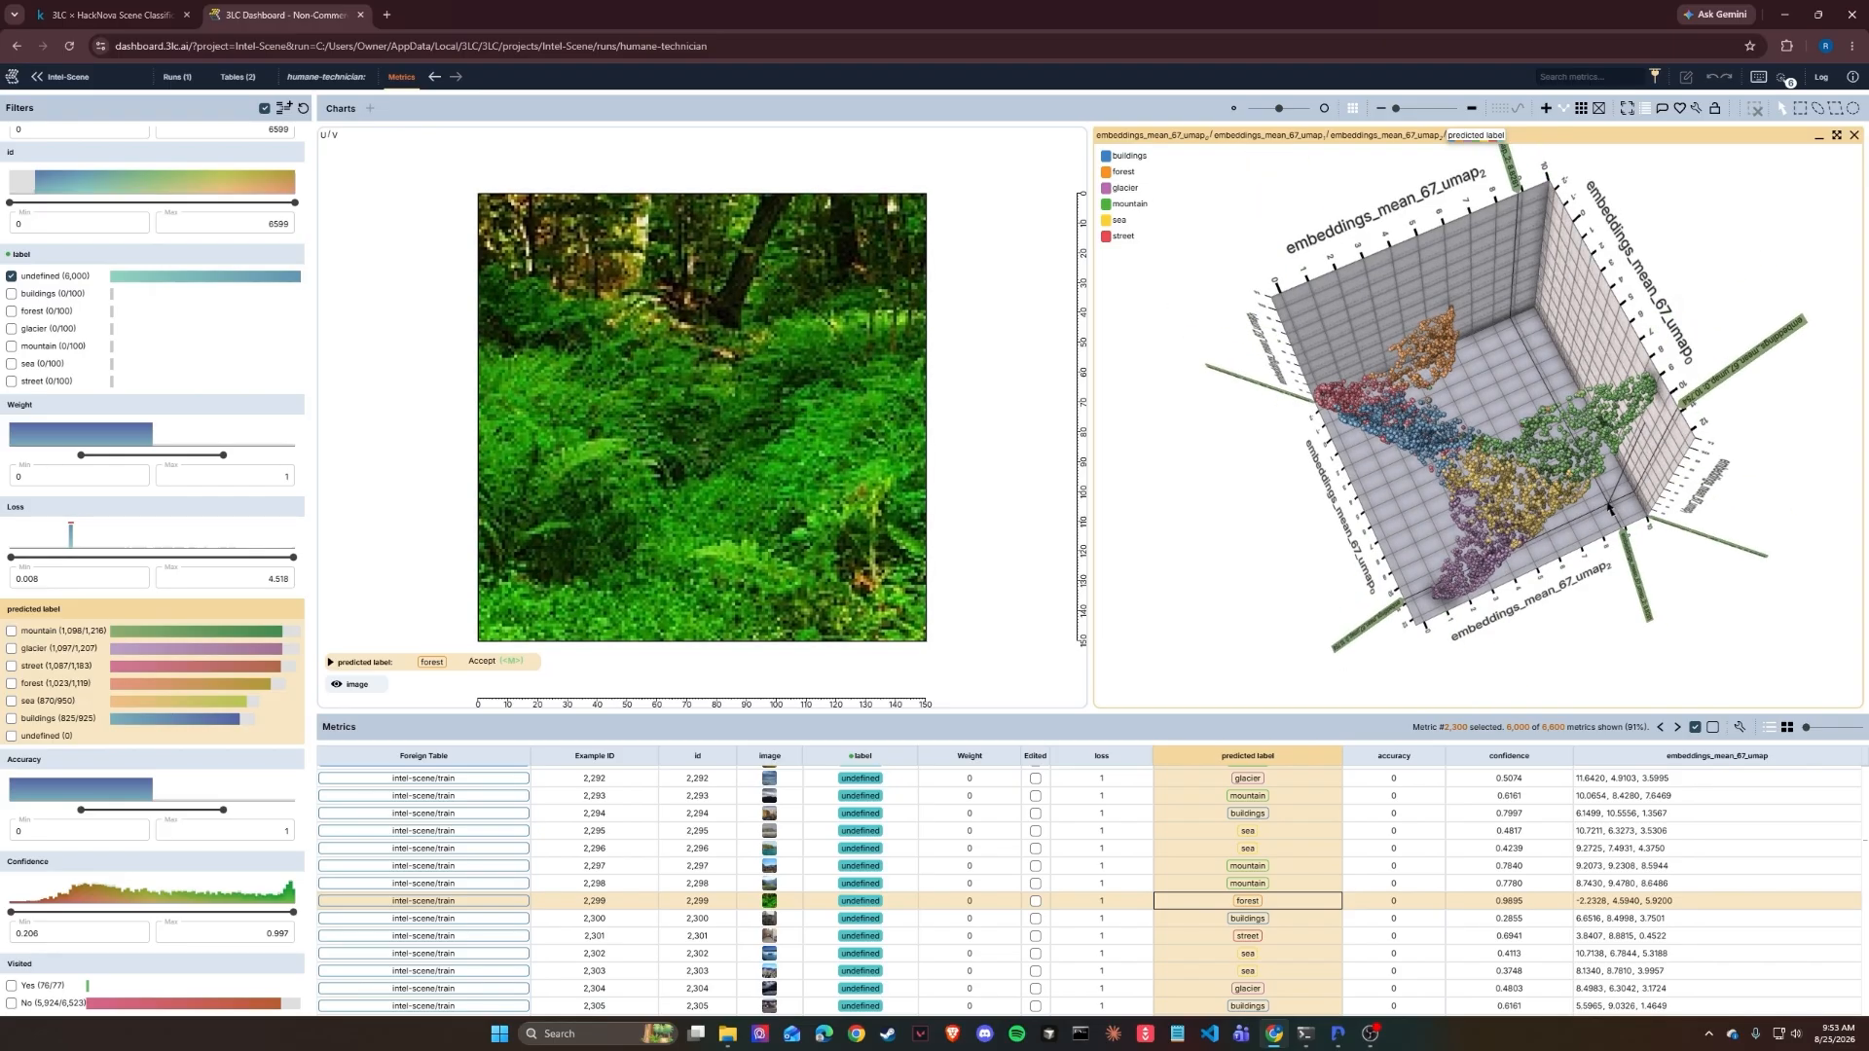
left_click_drag(1609, 507, 1537, 414)
scroll(1539, 419, "down", 2)
scroll(1539, 420, "up", 1)
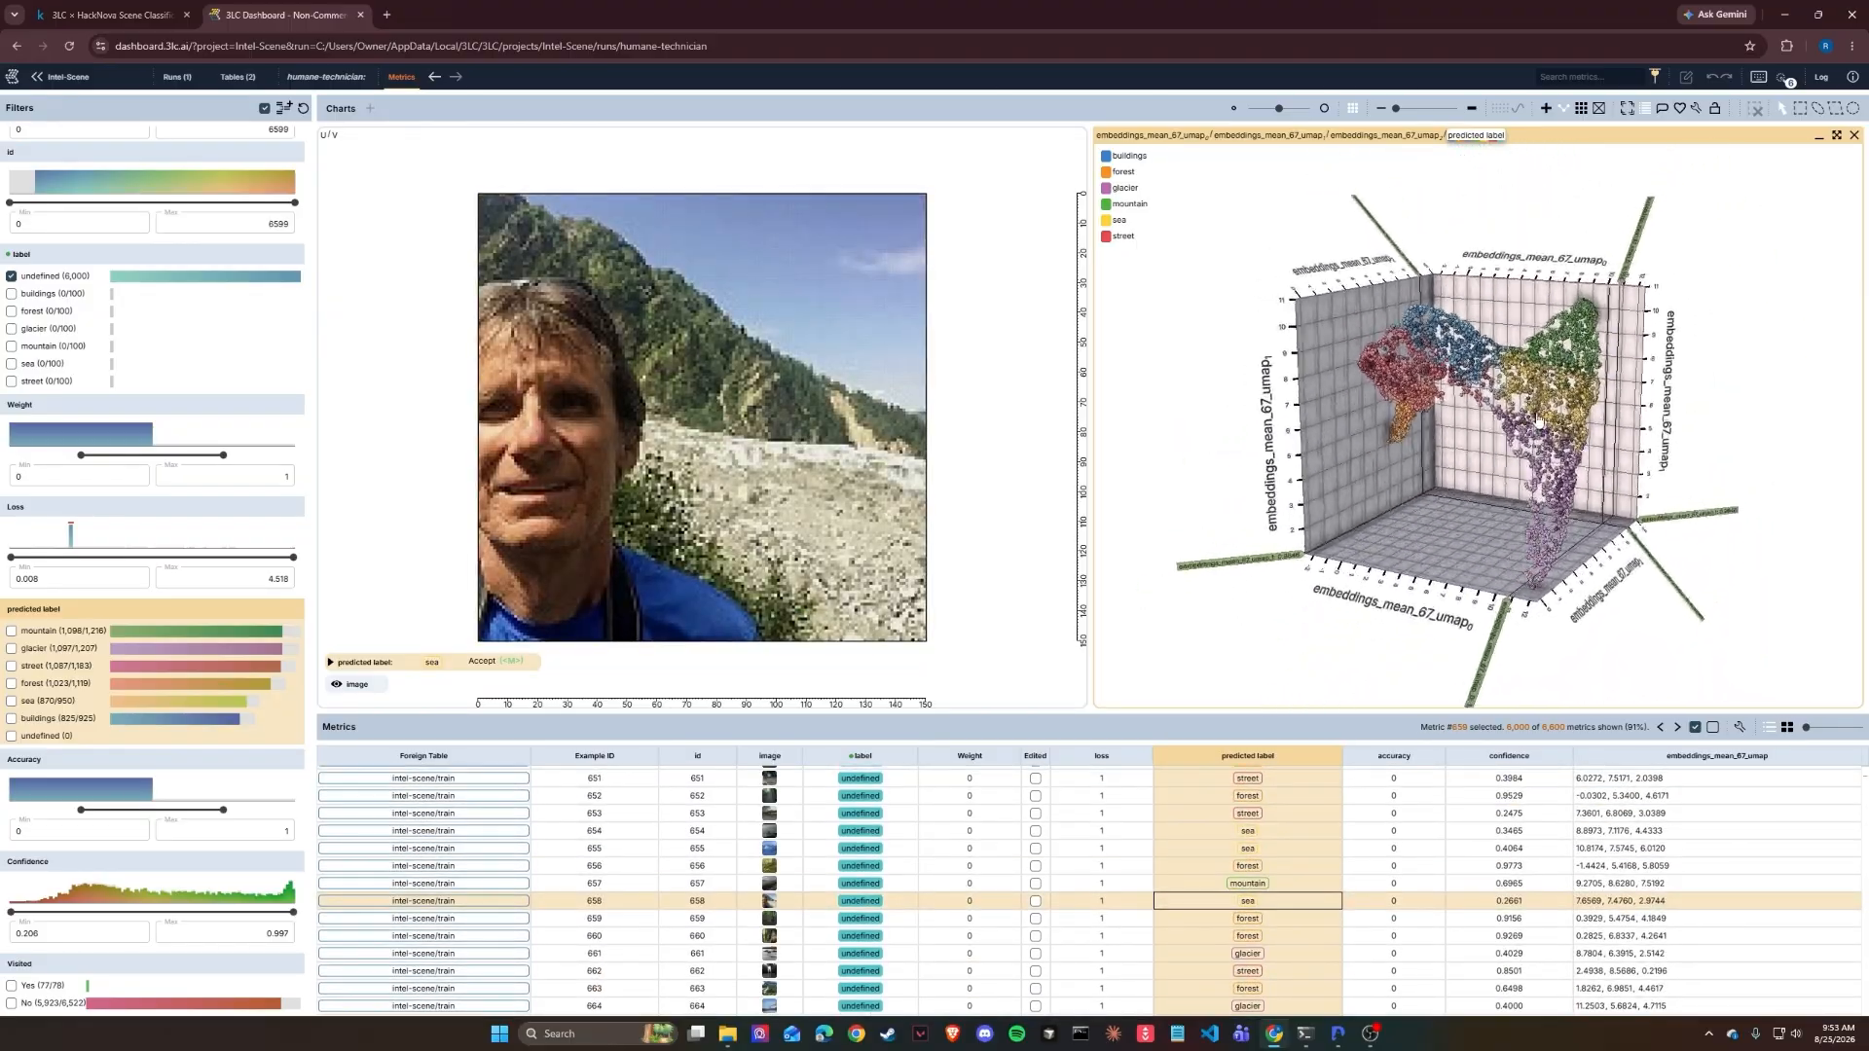
scroll(1538, 421, "up", 5)
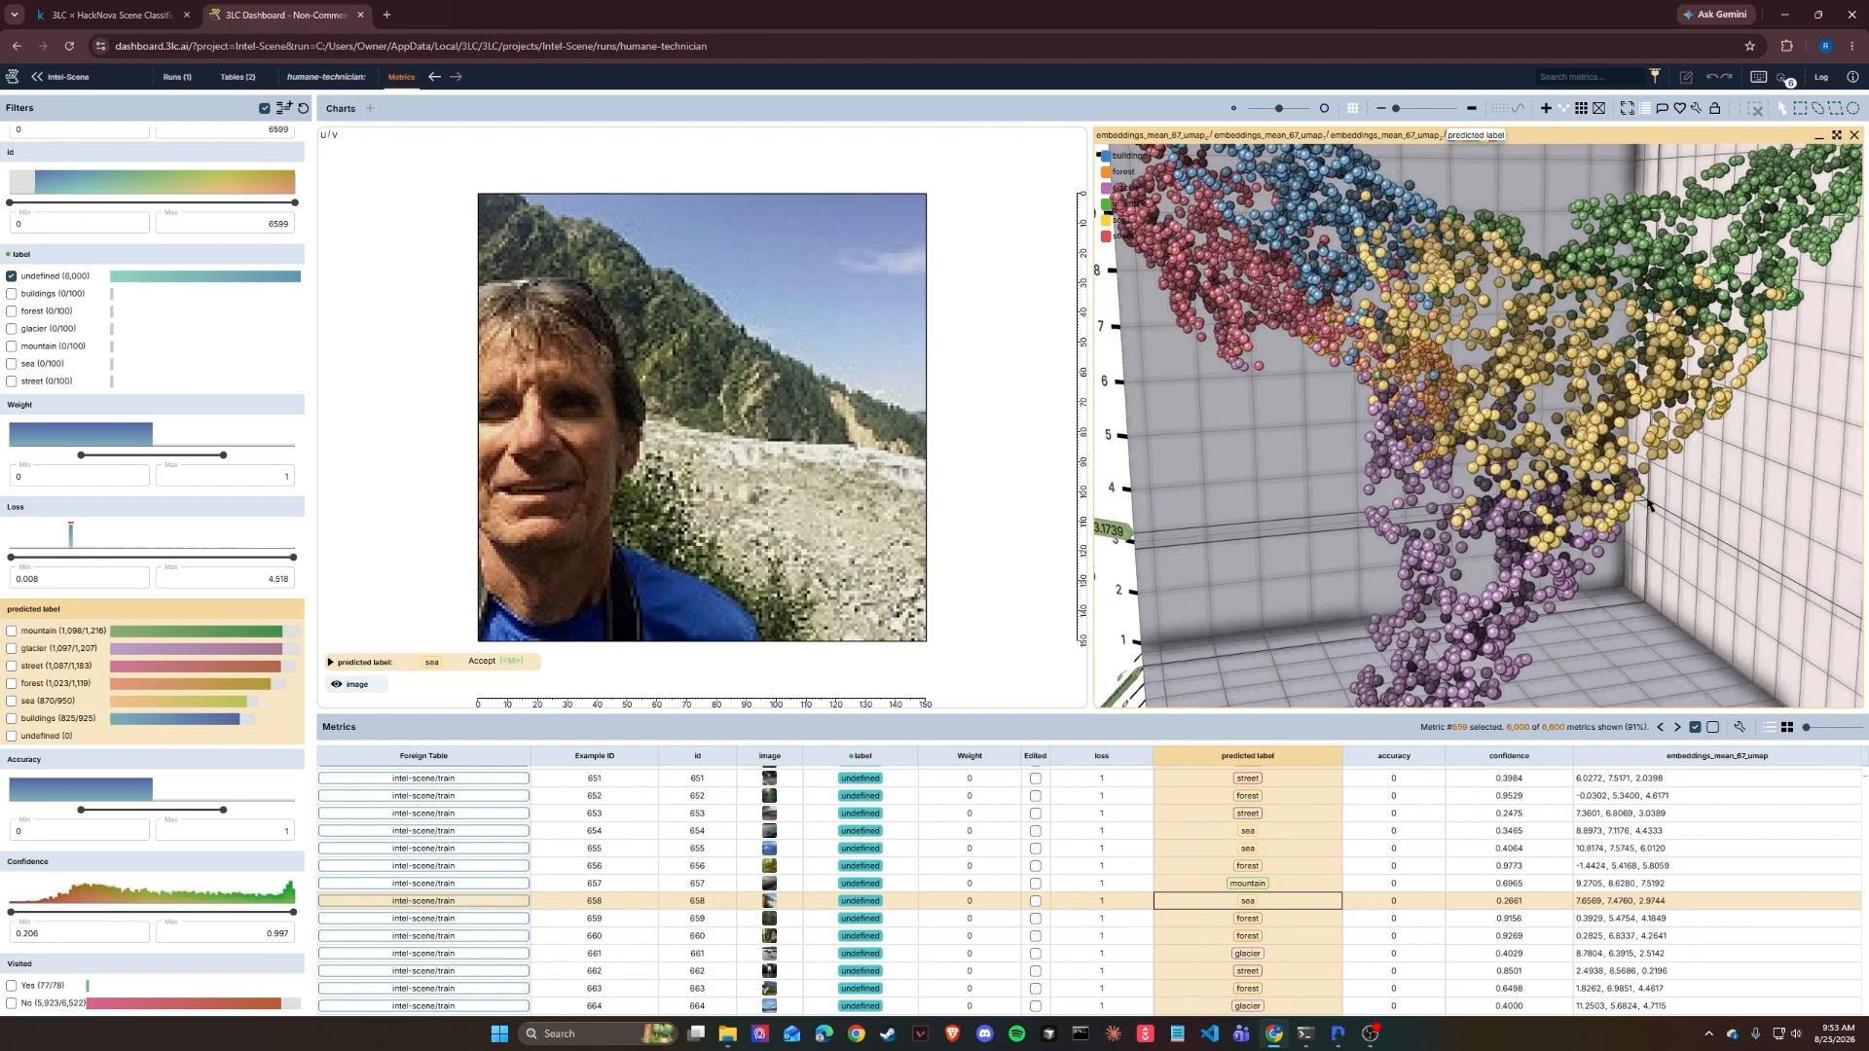
mouse_move(1647, 499)
left_mouse_down()
mouse_move(1638, 484)
mouse_move(1647, 535)
mouse_move(1649, 506)
left_mouse_up()
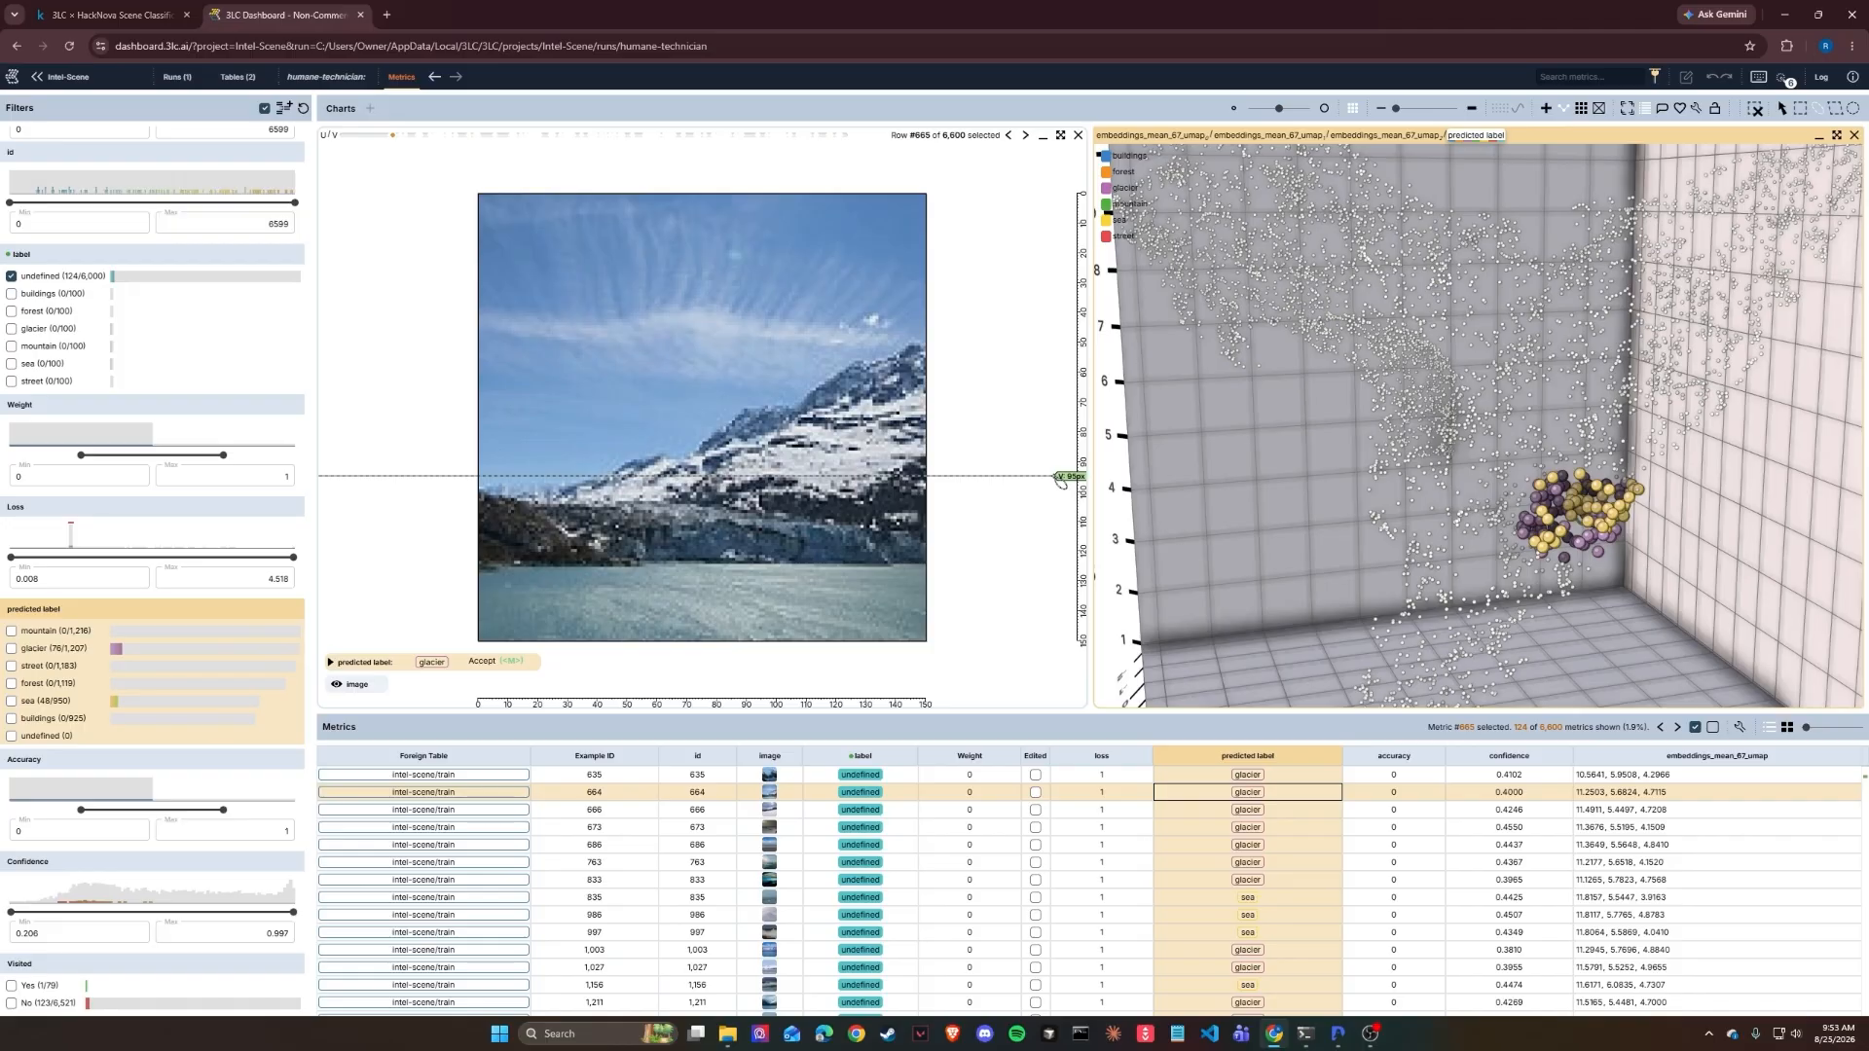
Step: Step through the lassoed sea and glacier samples and compare each image with its predicted label
key("Down")
key("Down")
key("Down")
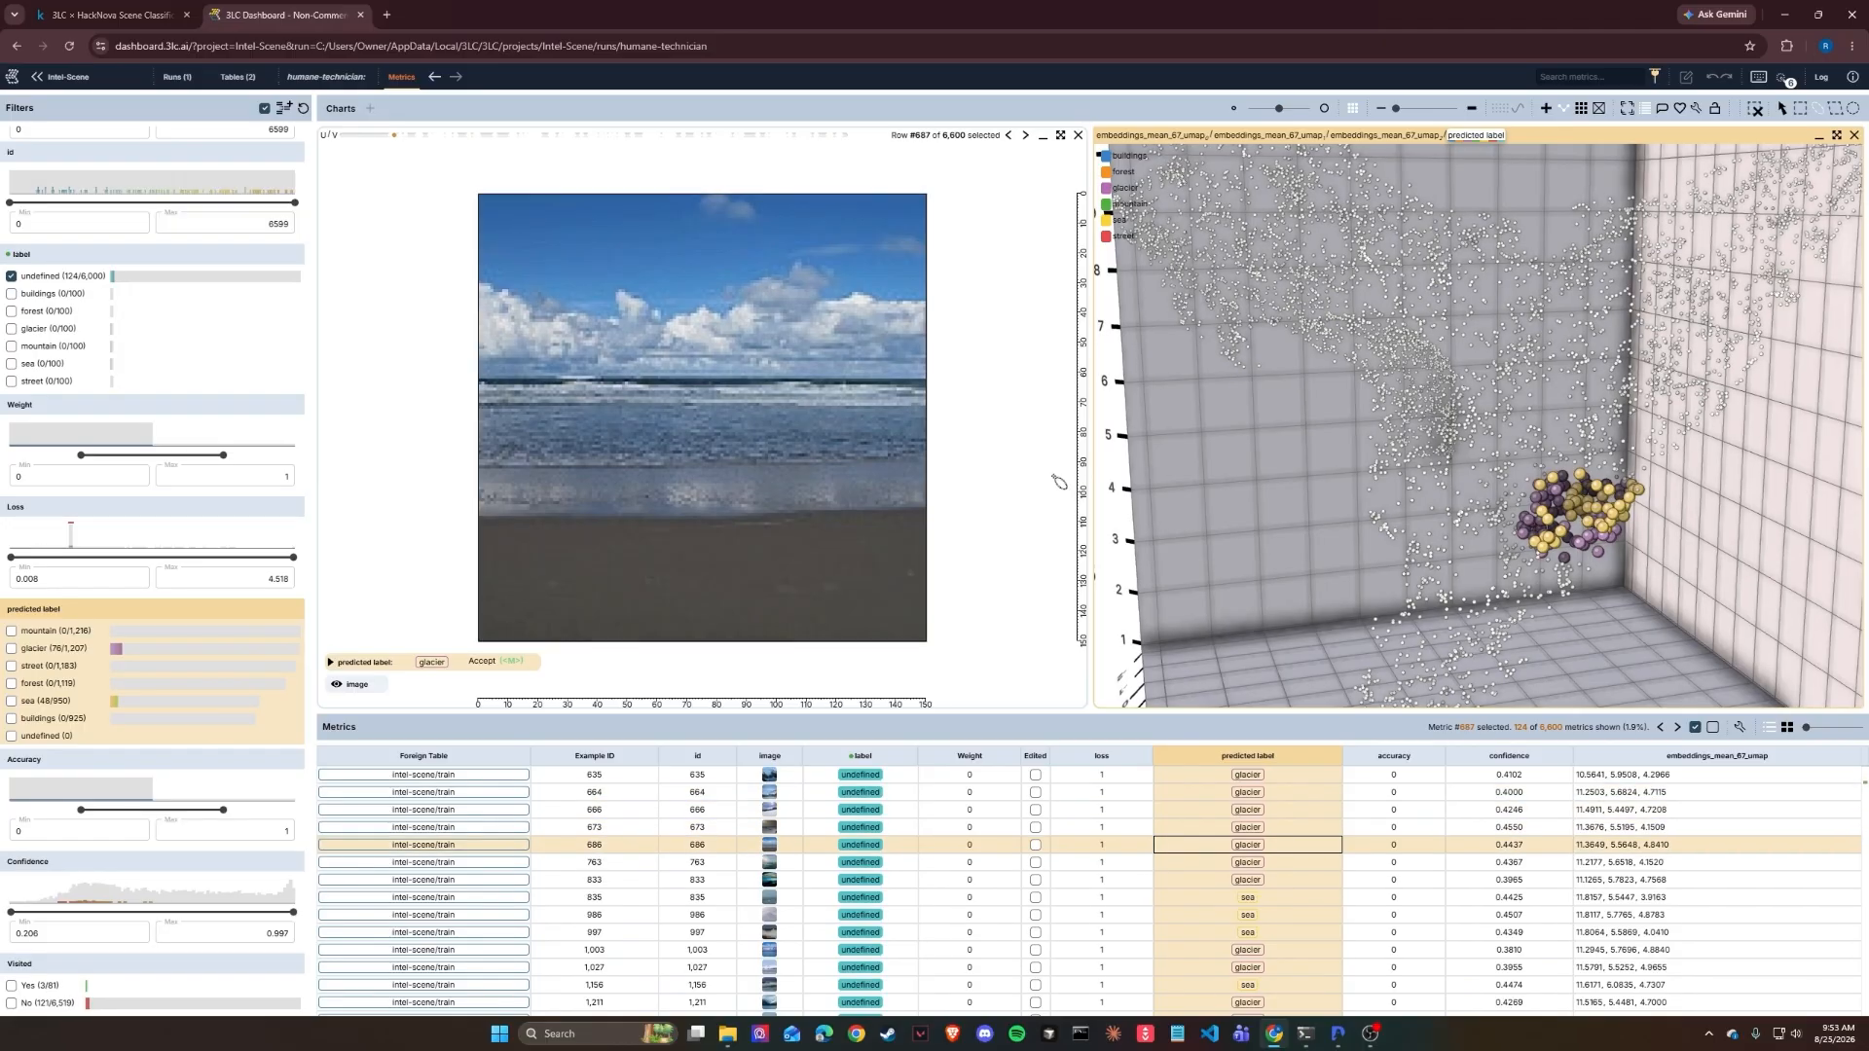
key("Up")
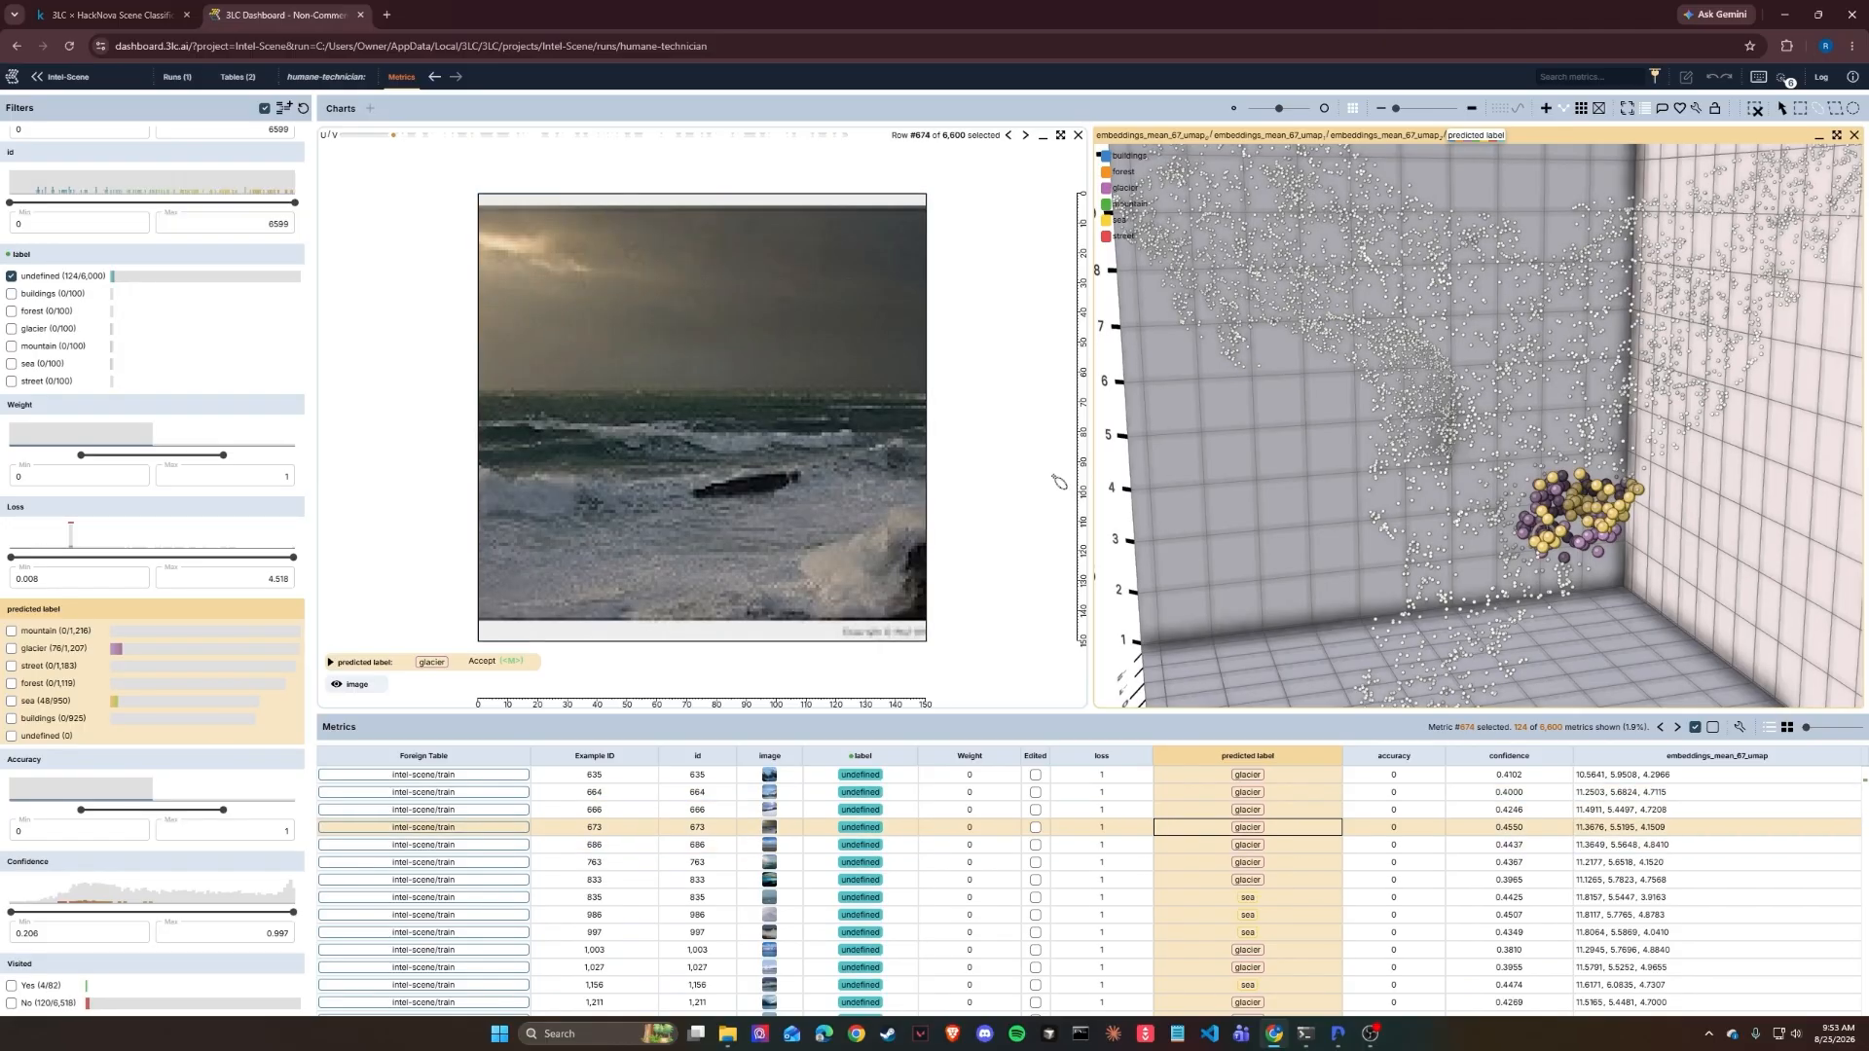
key("Down")
key("Down")
key("Down")
key("Down")
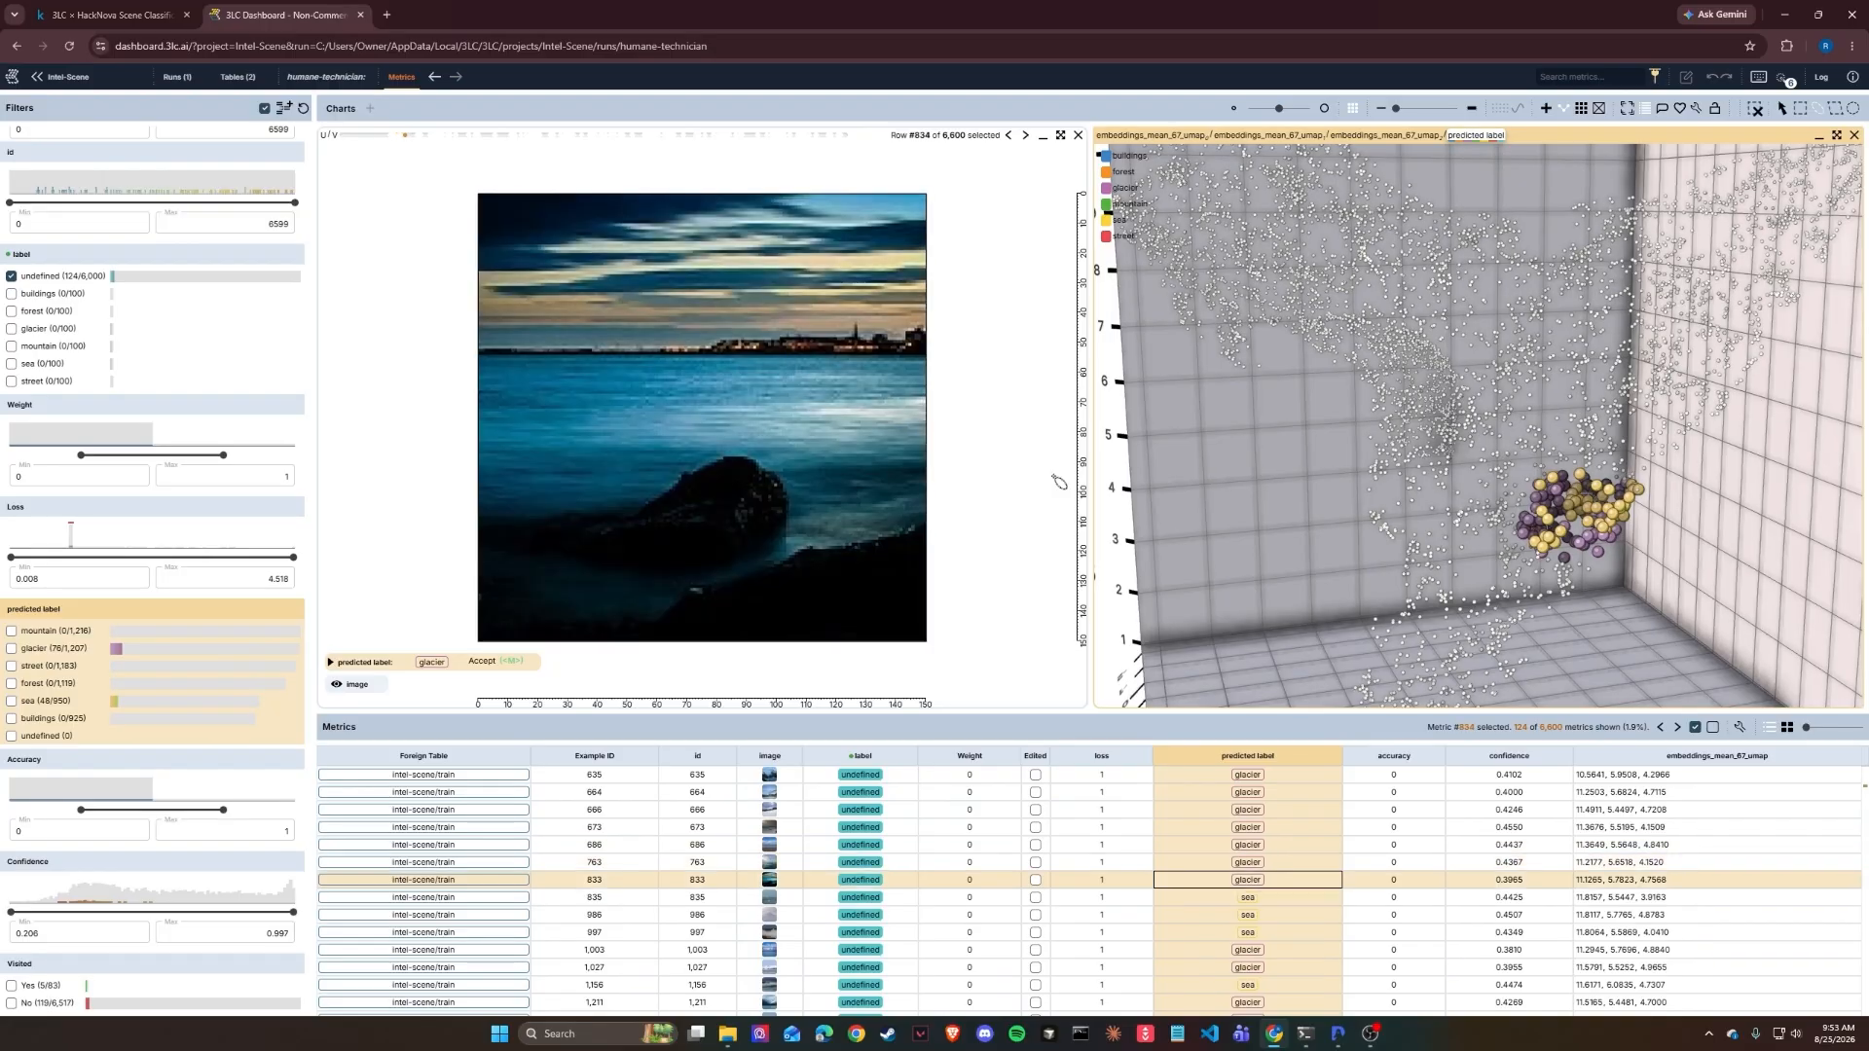
key("Down")
key("Down")
key("Down")
key("Down")
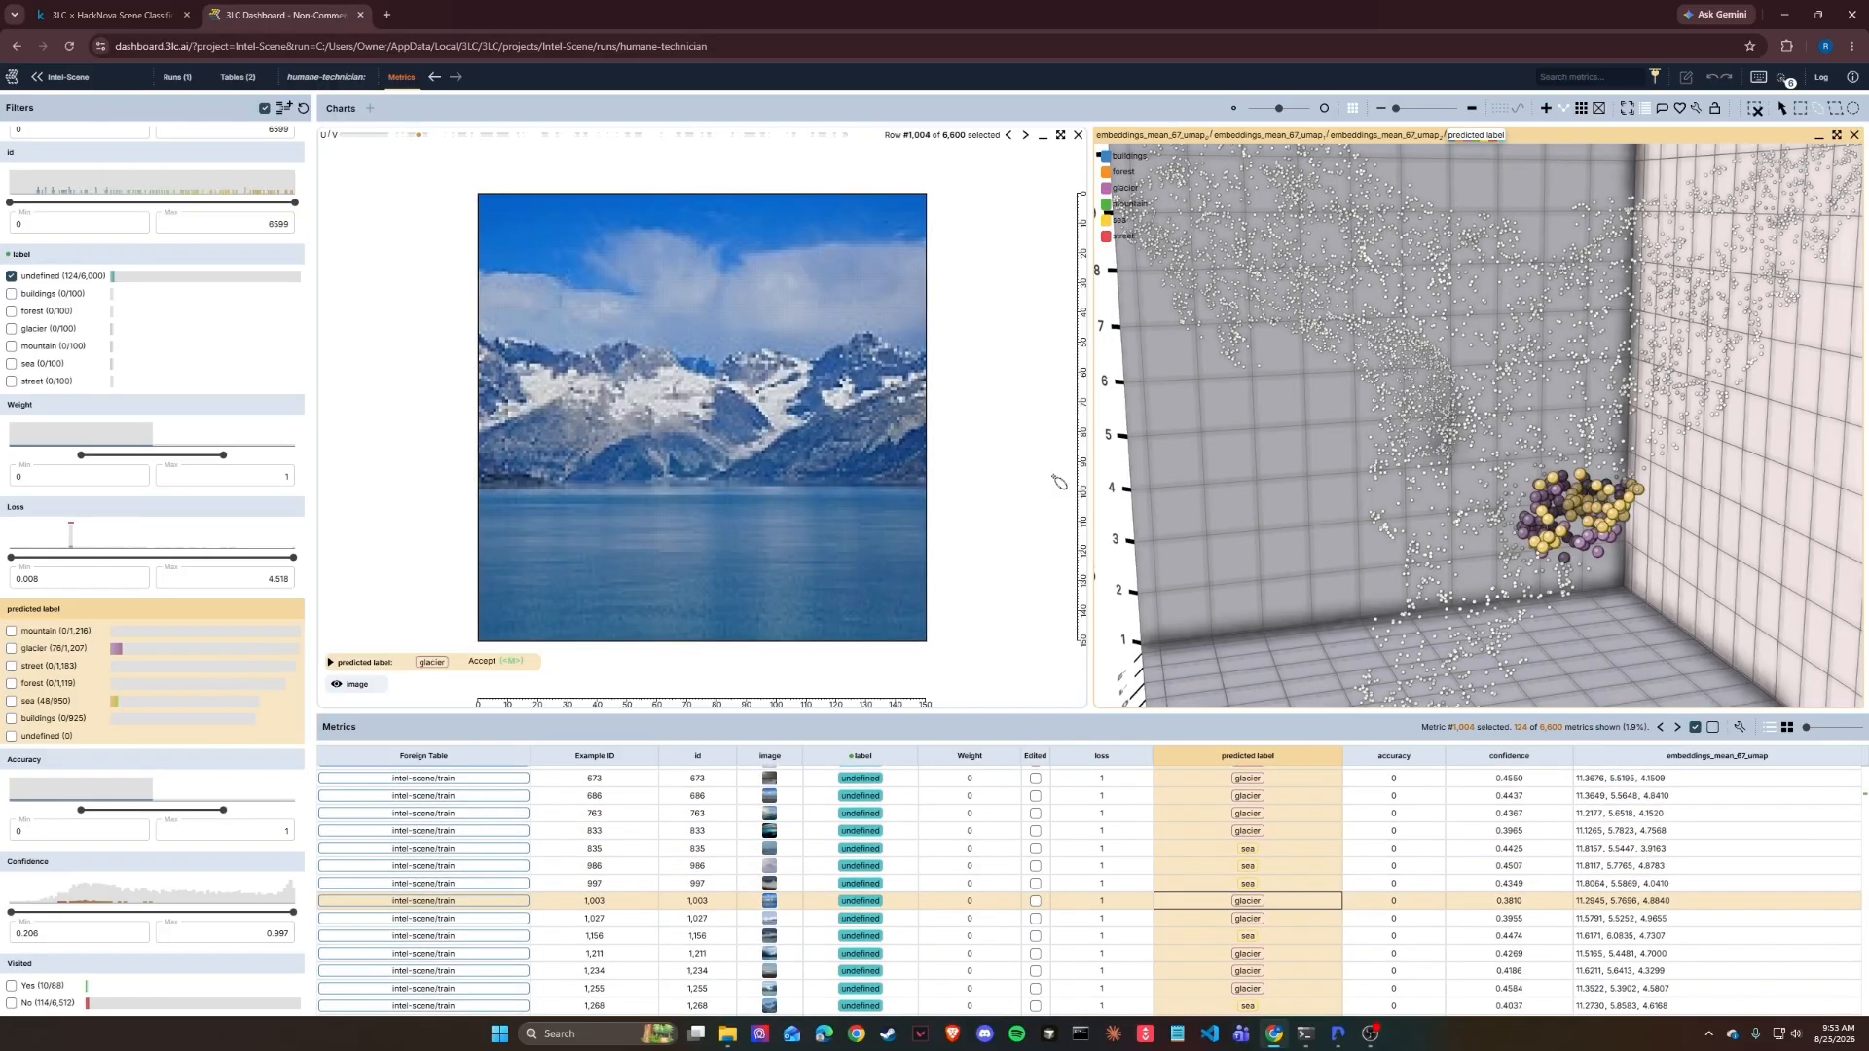
key("Down")
key("Down")
key("Down")
key("Down")
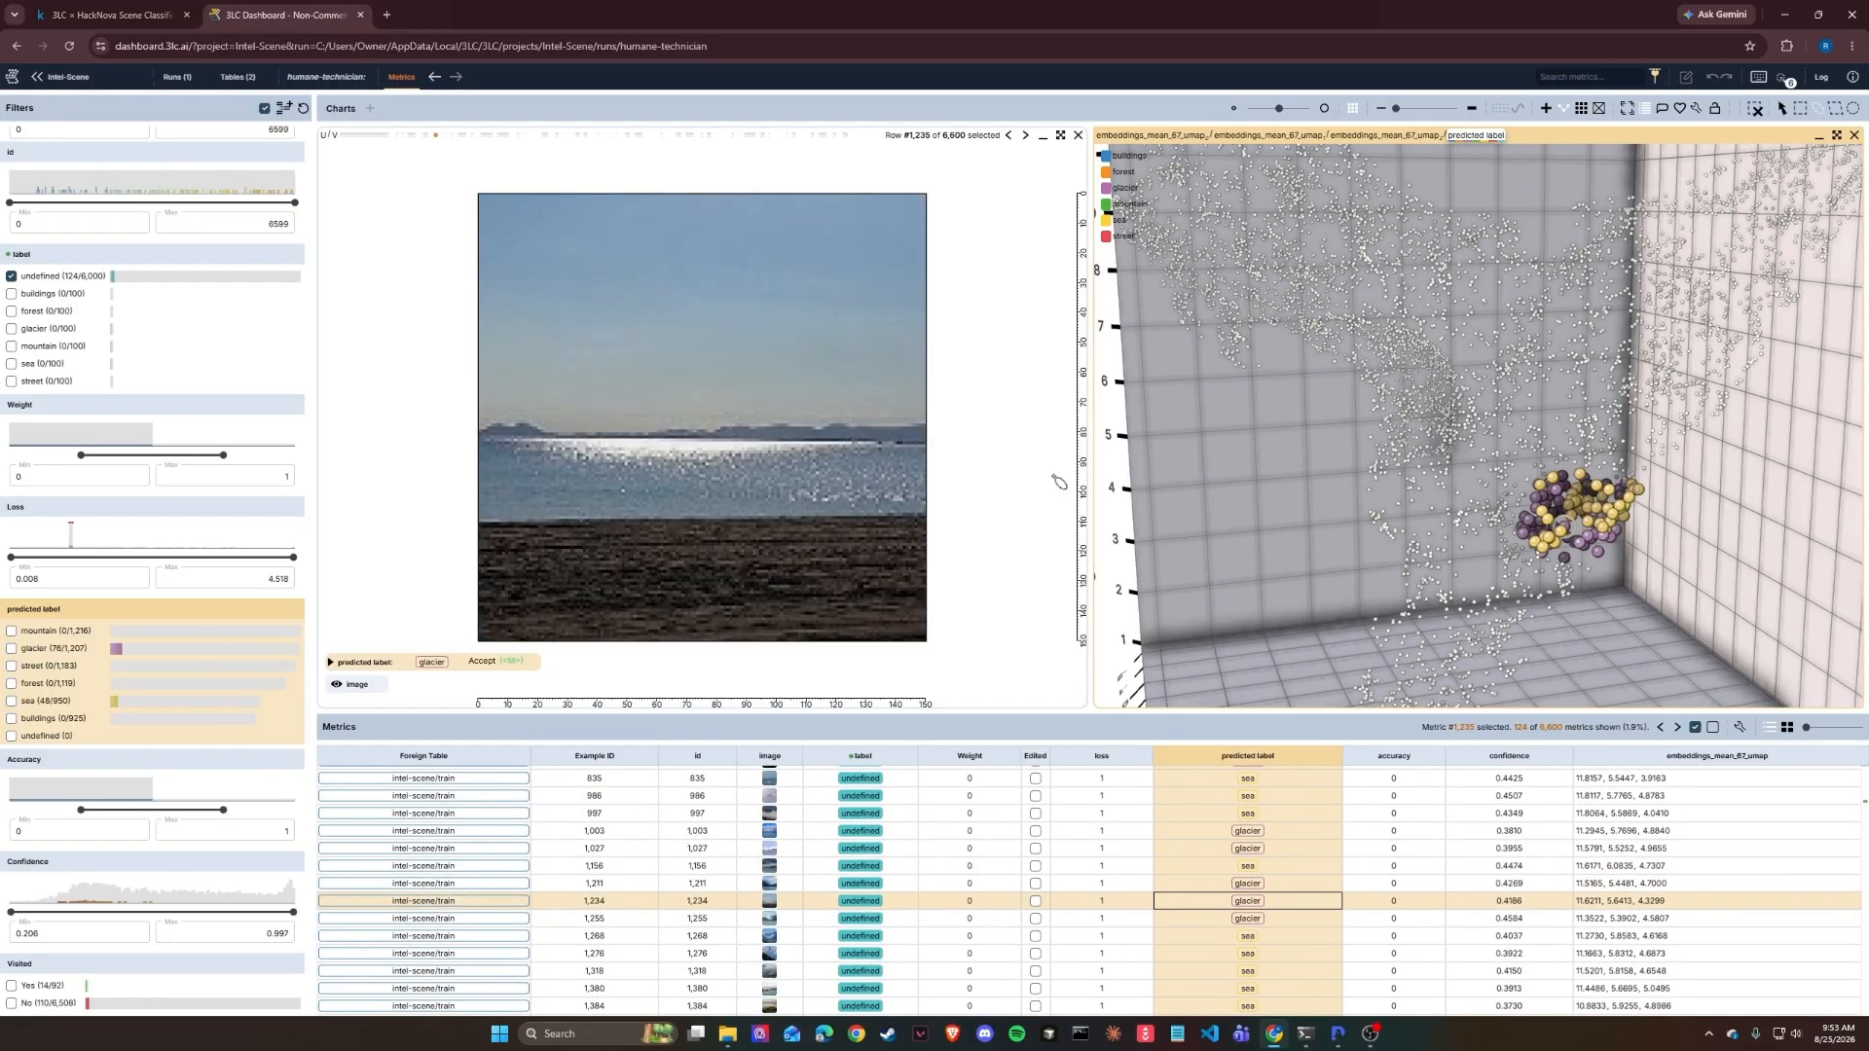
key("Down")
key("Down")
key("Down")
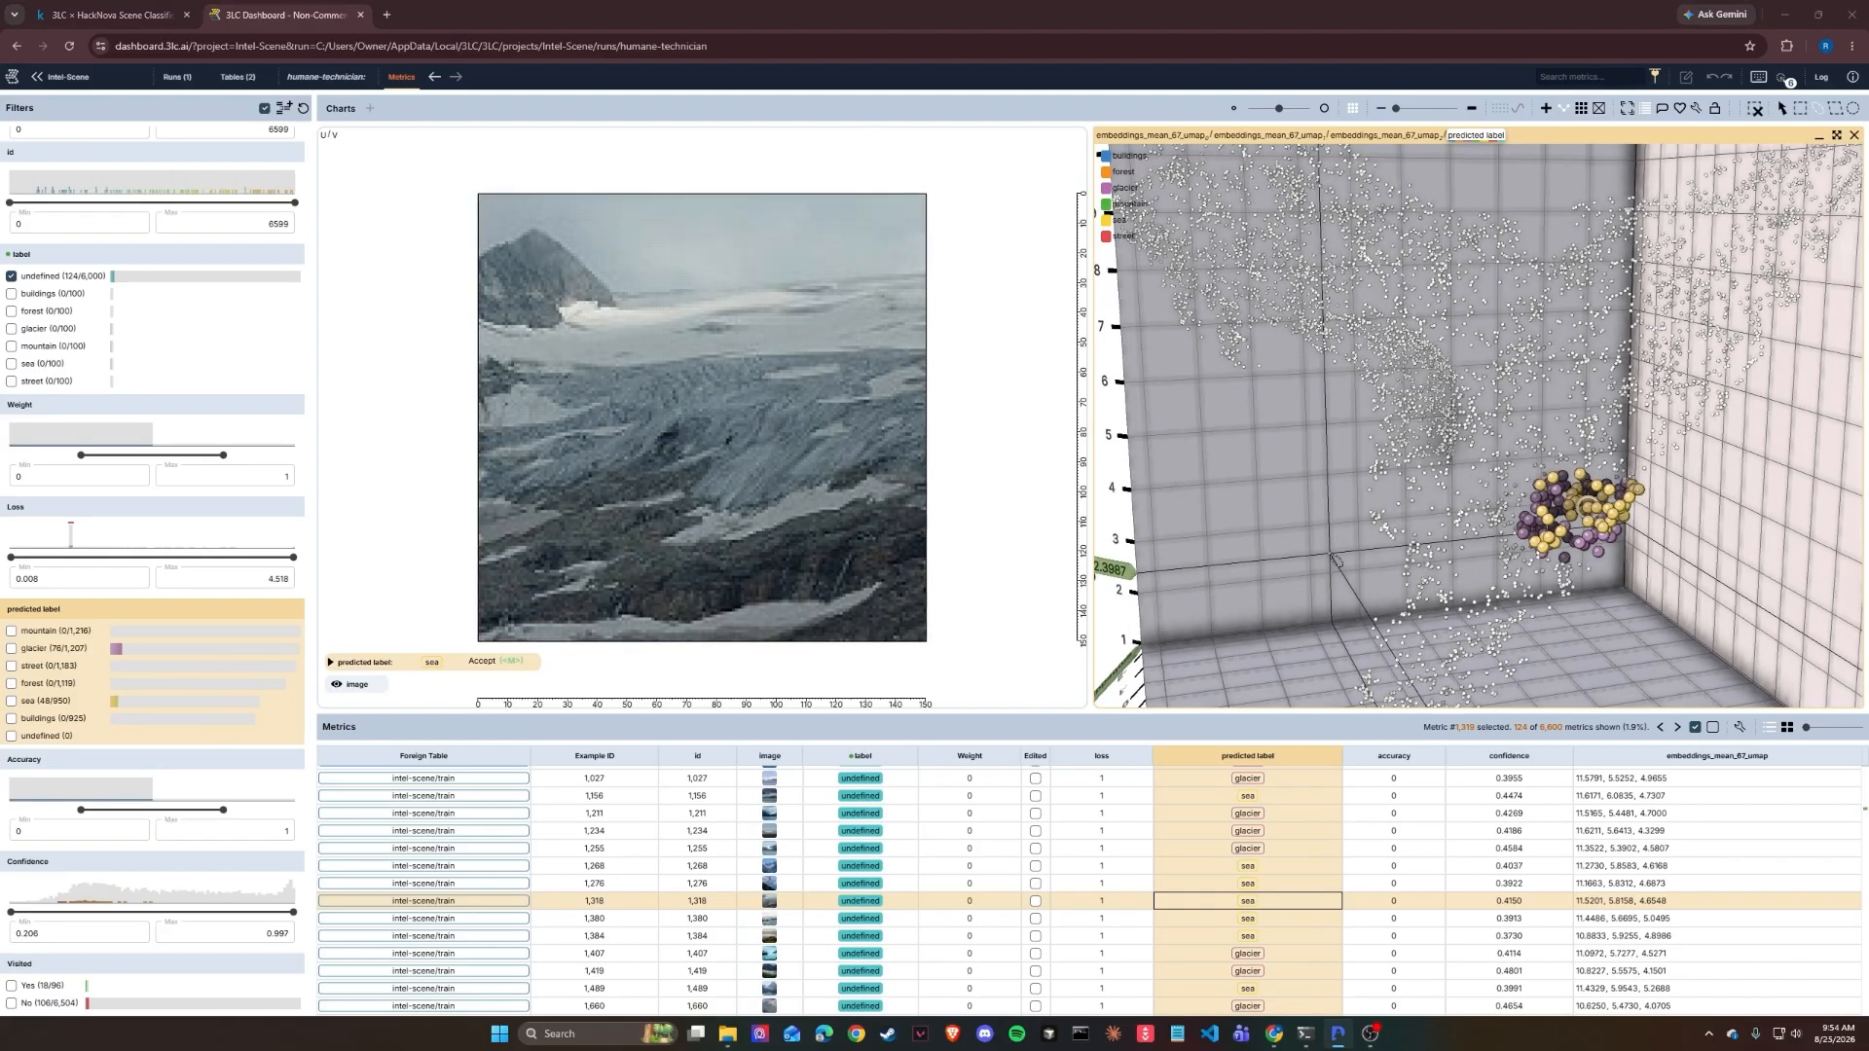
Step: Clear the filters and lasso the forest cluster from an angle where it overlaps the glacier cluster
left_click(1330, 563)
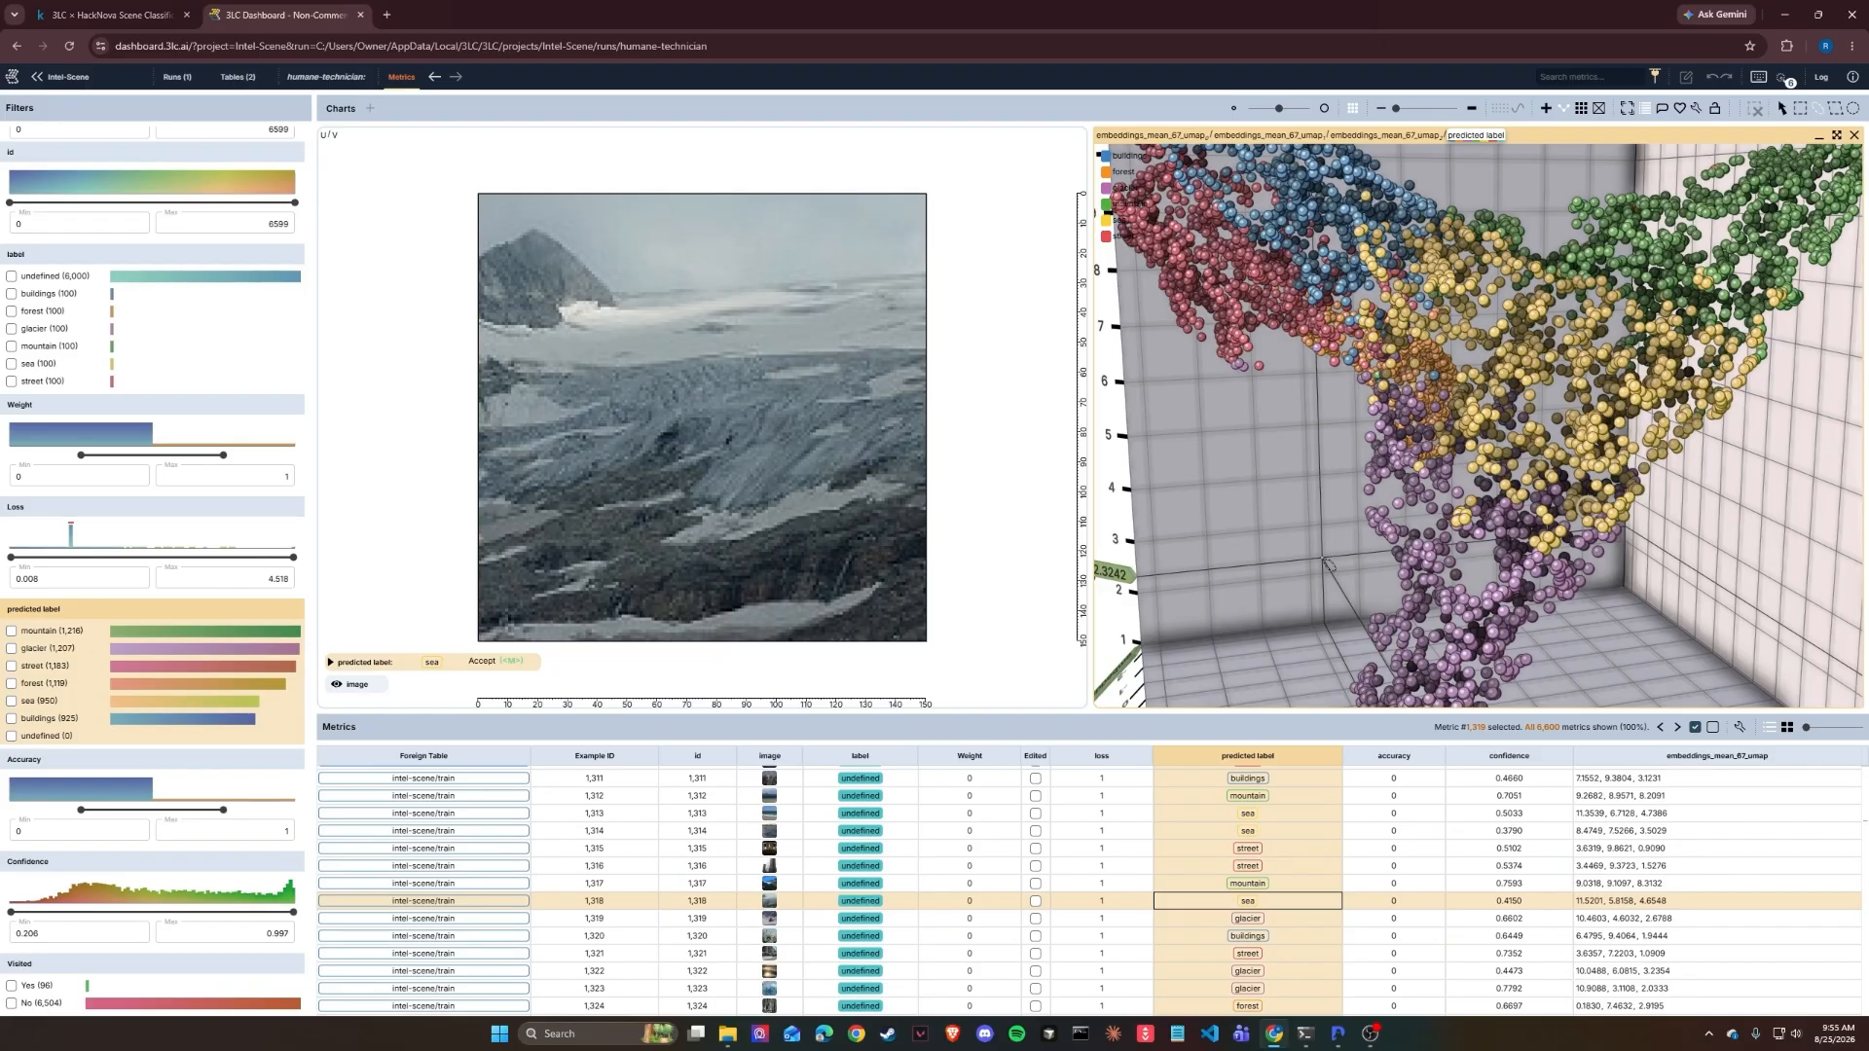
left_click_drag(1327, 565, 1609, 572)
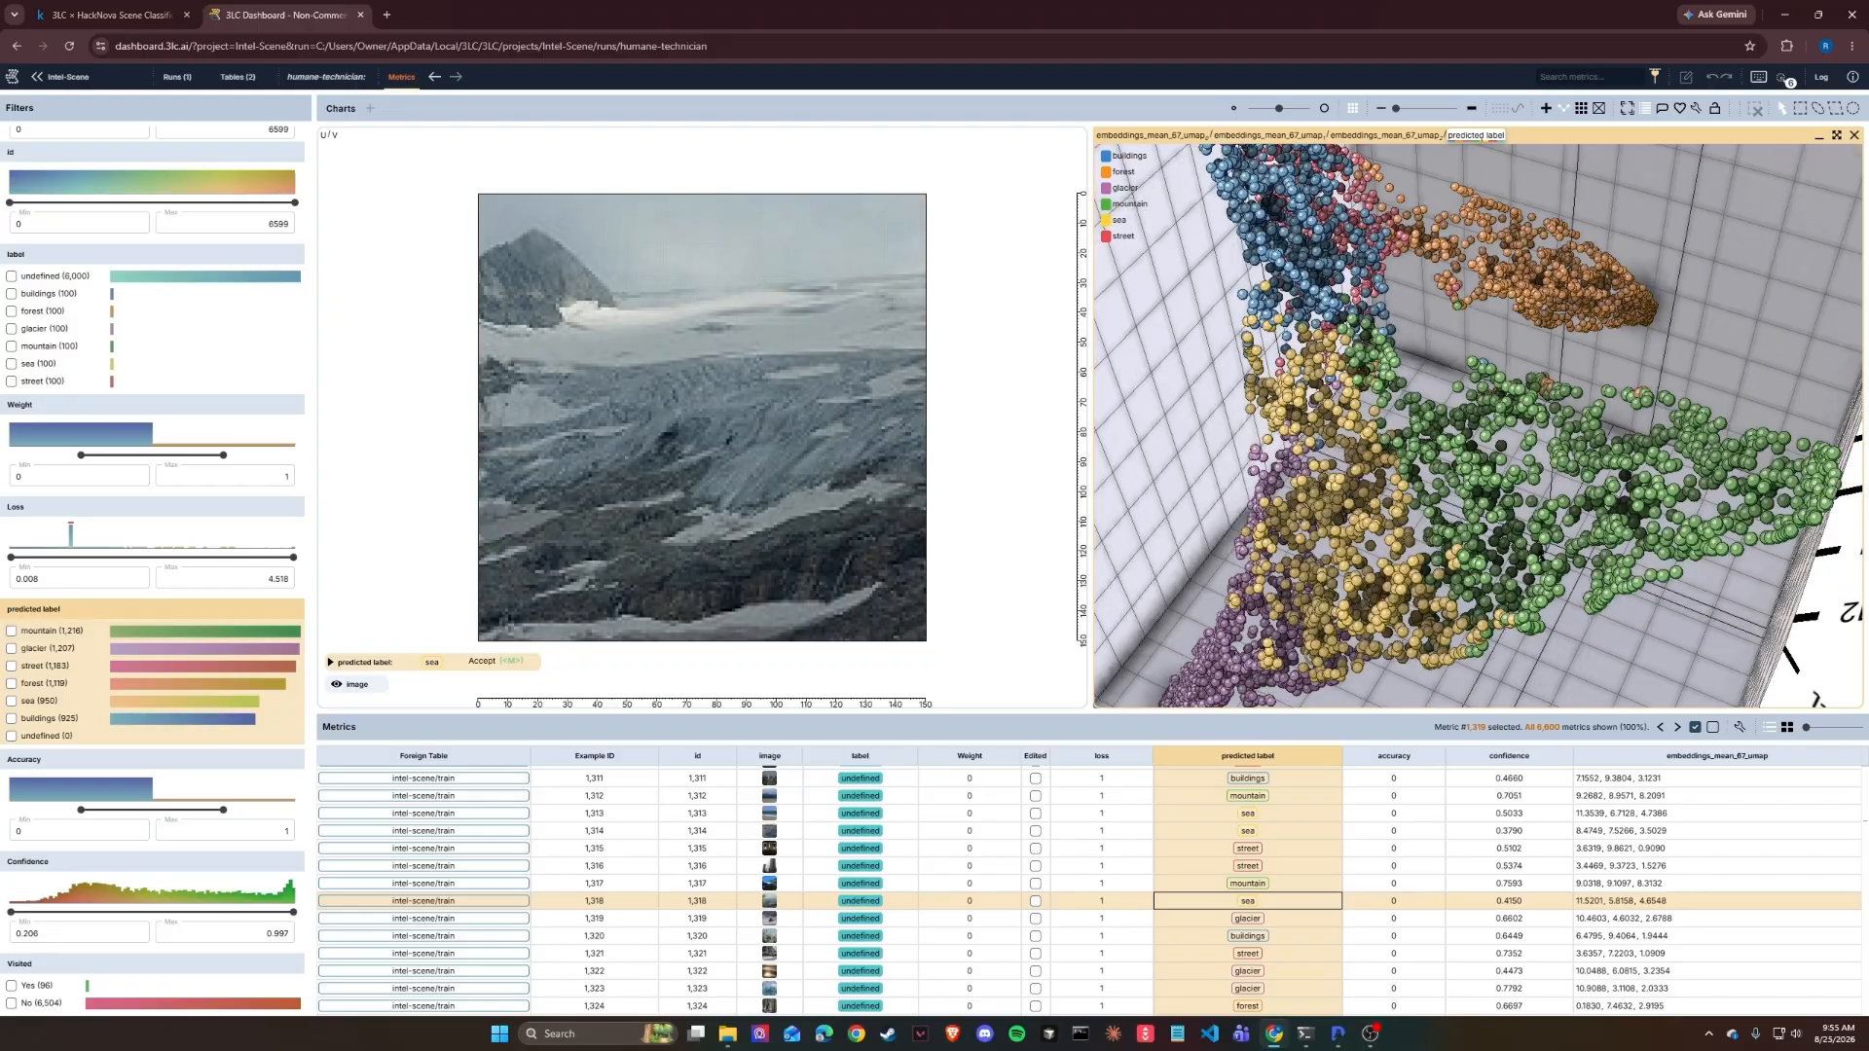
mouse_move(1684, 537)
left_mouse_down()
mouse_move(1587, 560)
mouse_move(1519, 516)
mouse_move(1570, 395)
mouse_move(1543, 409)
mouse_move(1611, 487)
mouse_move(1444, 538)
mouse_move(1449, 514)
left_mouse_up()
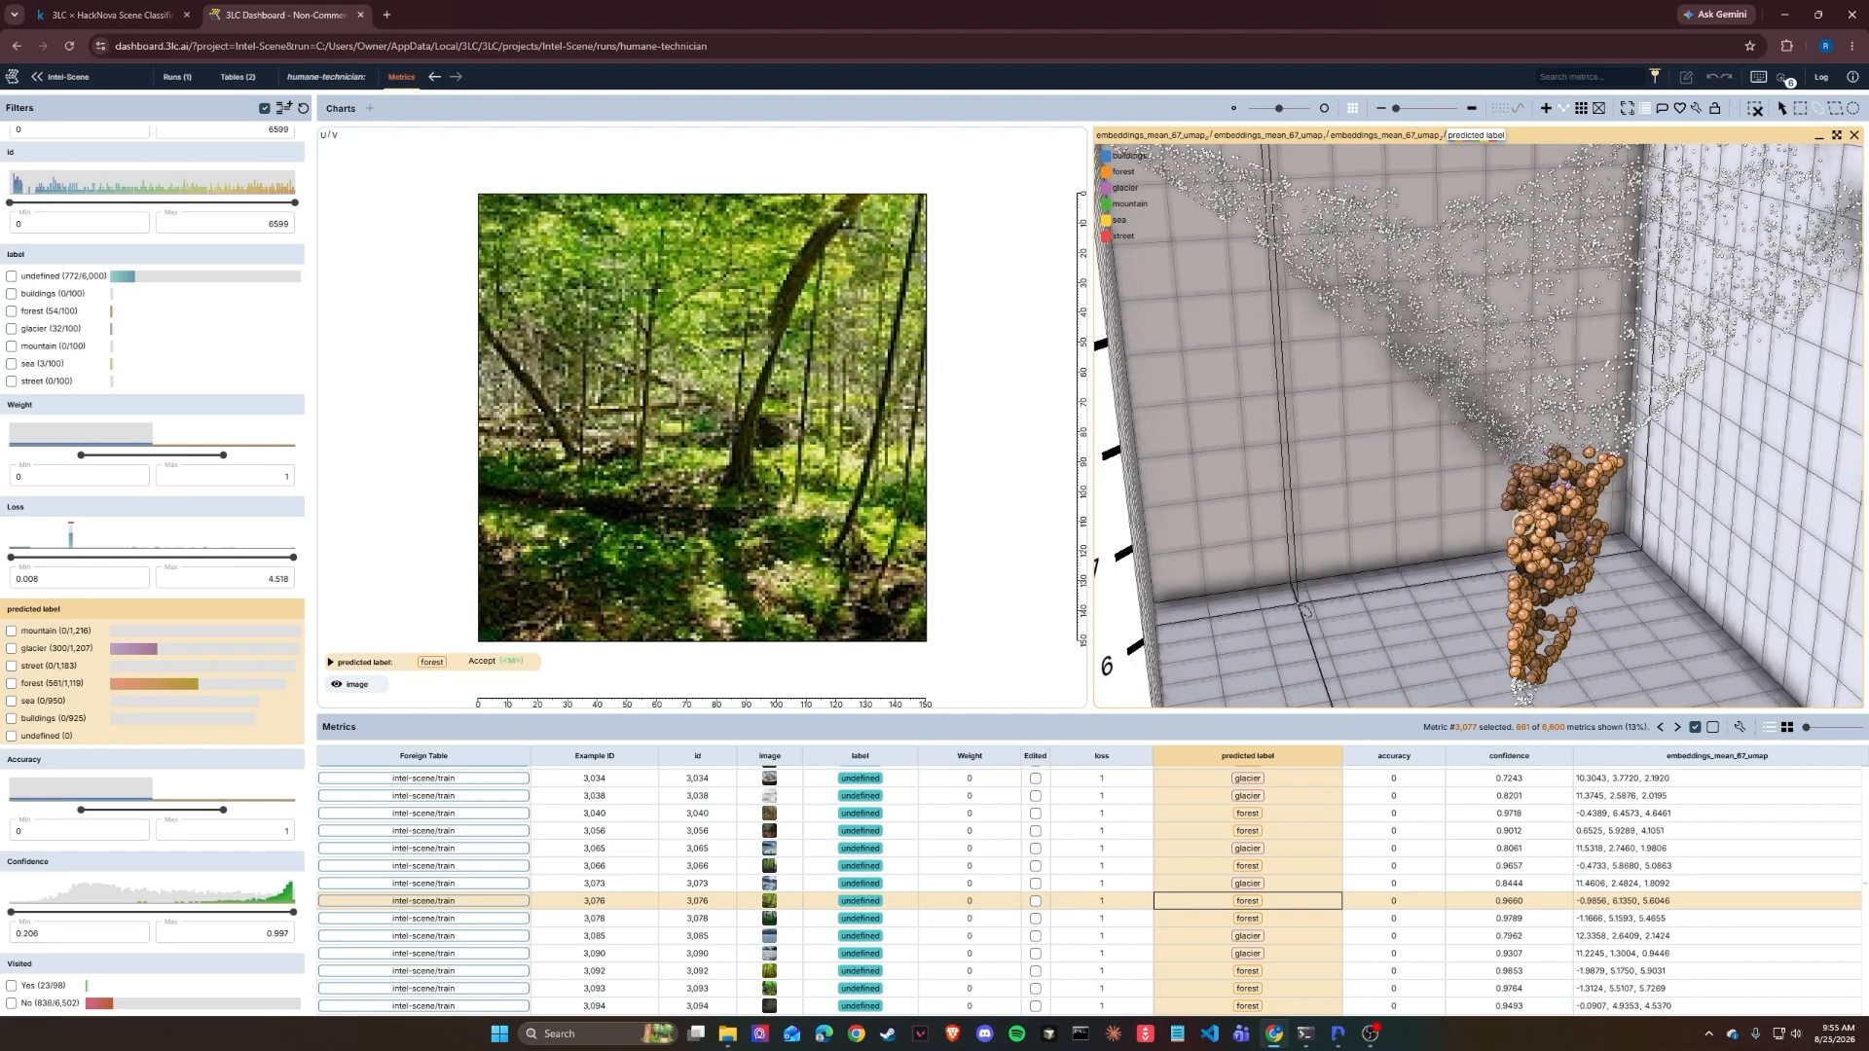
Step: Show only undefined labels with a minimum confidence of about 0.9, and lasso the outer tip of the forest cluster
mouse_move(1307, 606)
left_mouse_down()
mouse_move(1277, 575)
mouse_move(1111, 552)
left_mouse_up()
key("Escape")
scroll(1300, 583, "up", 2)
scroll(1301, 586, "down", 5)
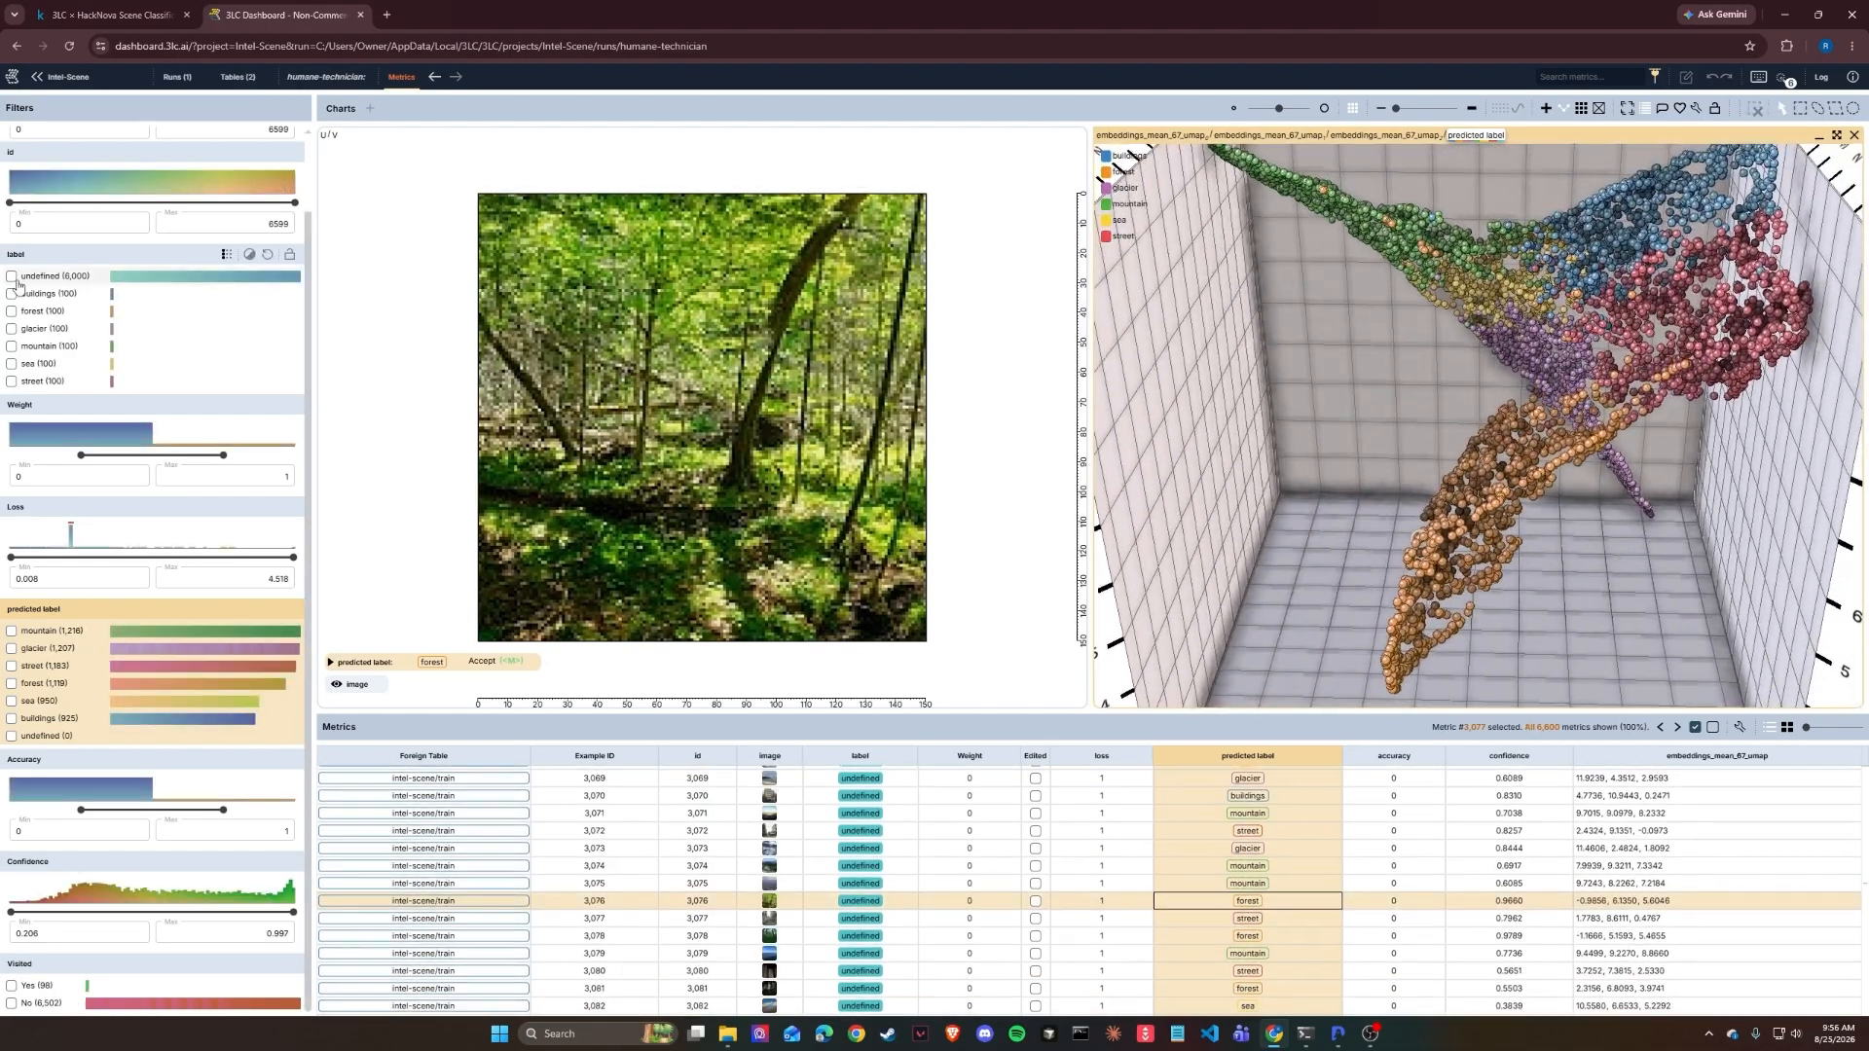
left_click(11, 277)
left_click_drag(1281, 604, 1199, 613)
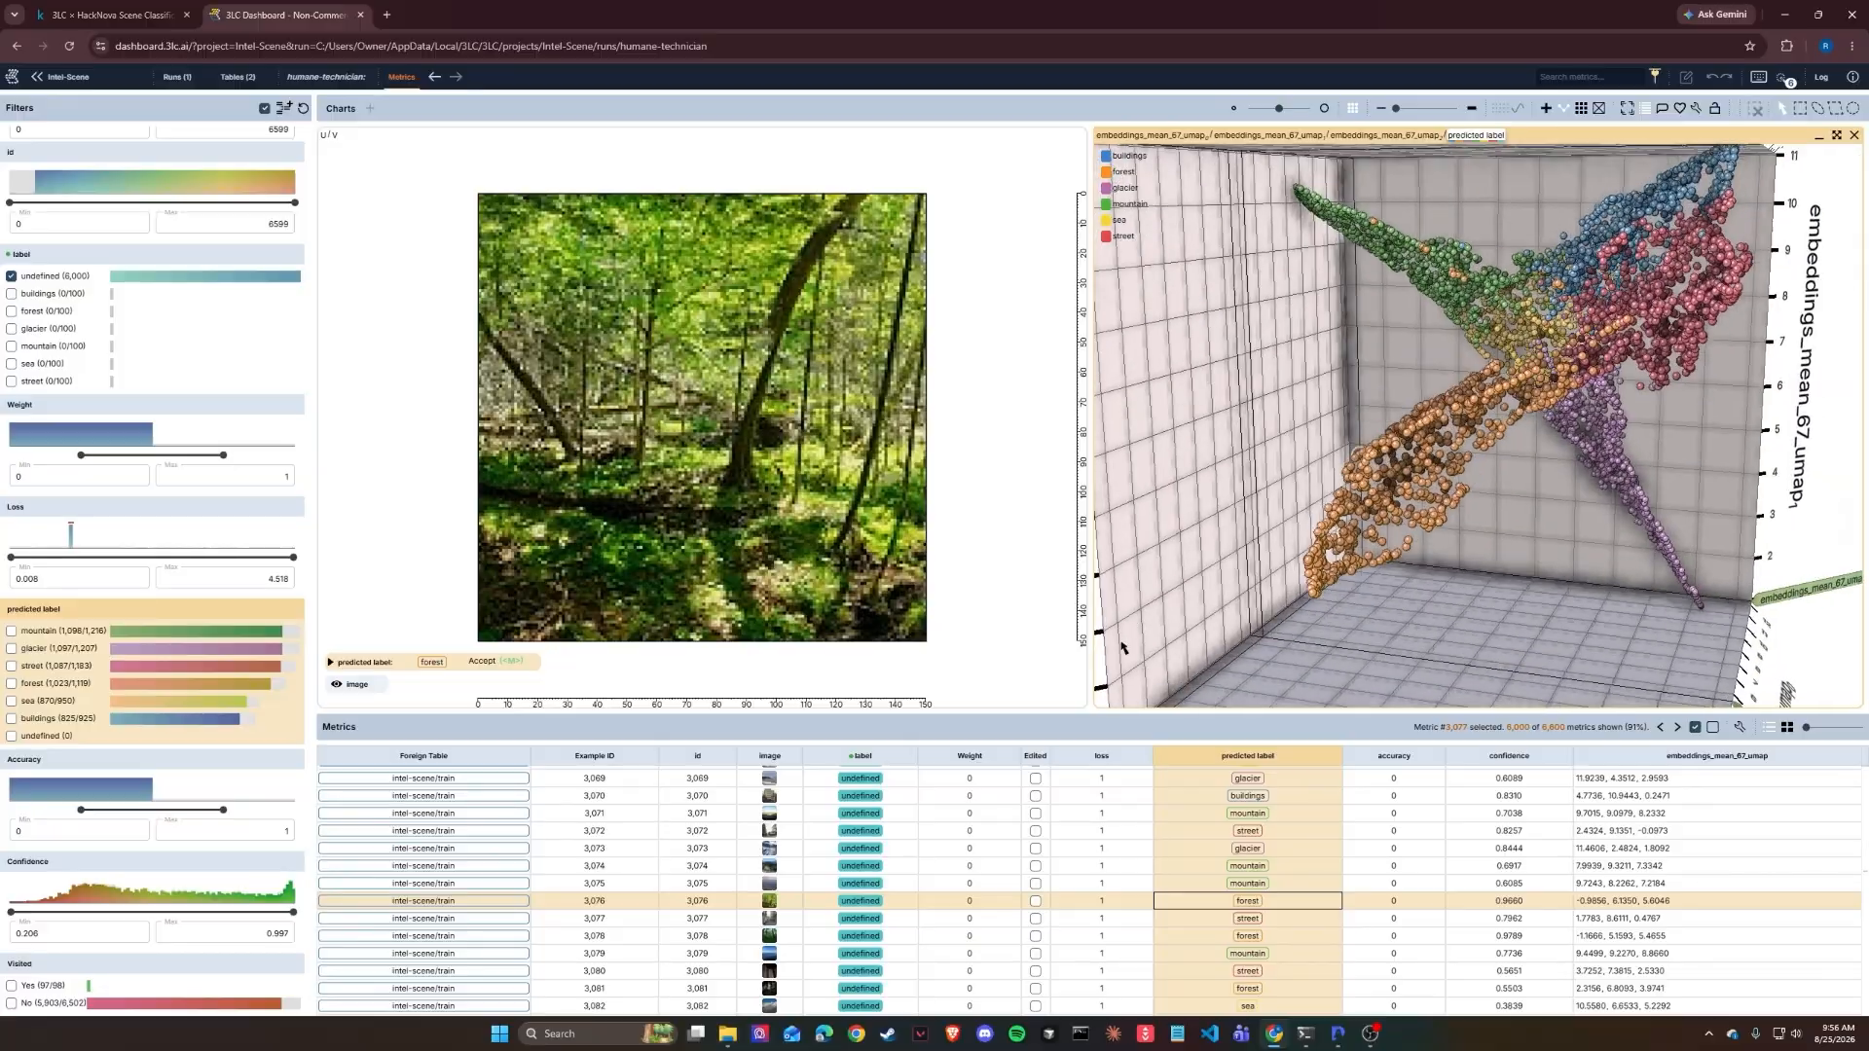
left_click_drag(10, 912, 259, 923)
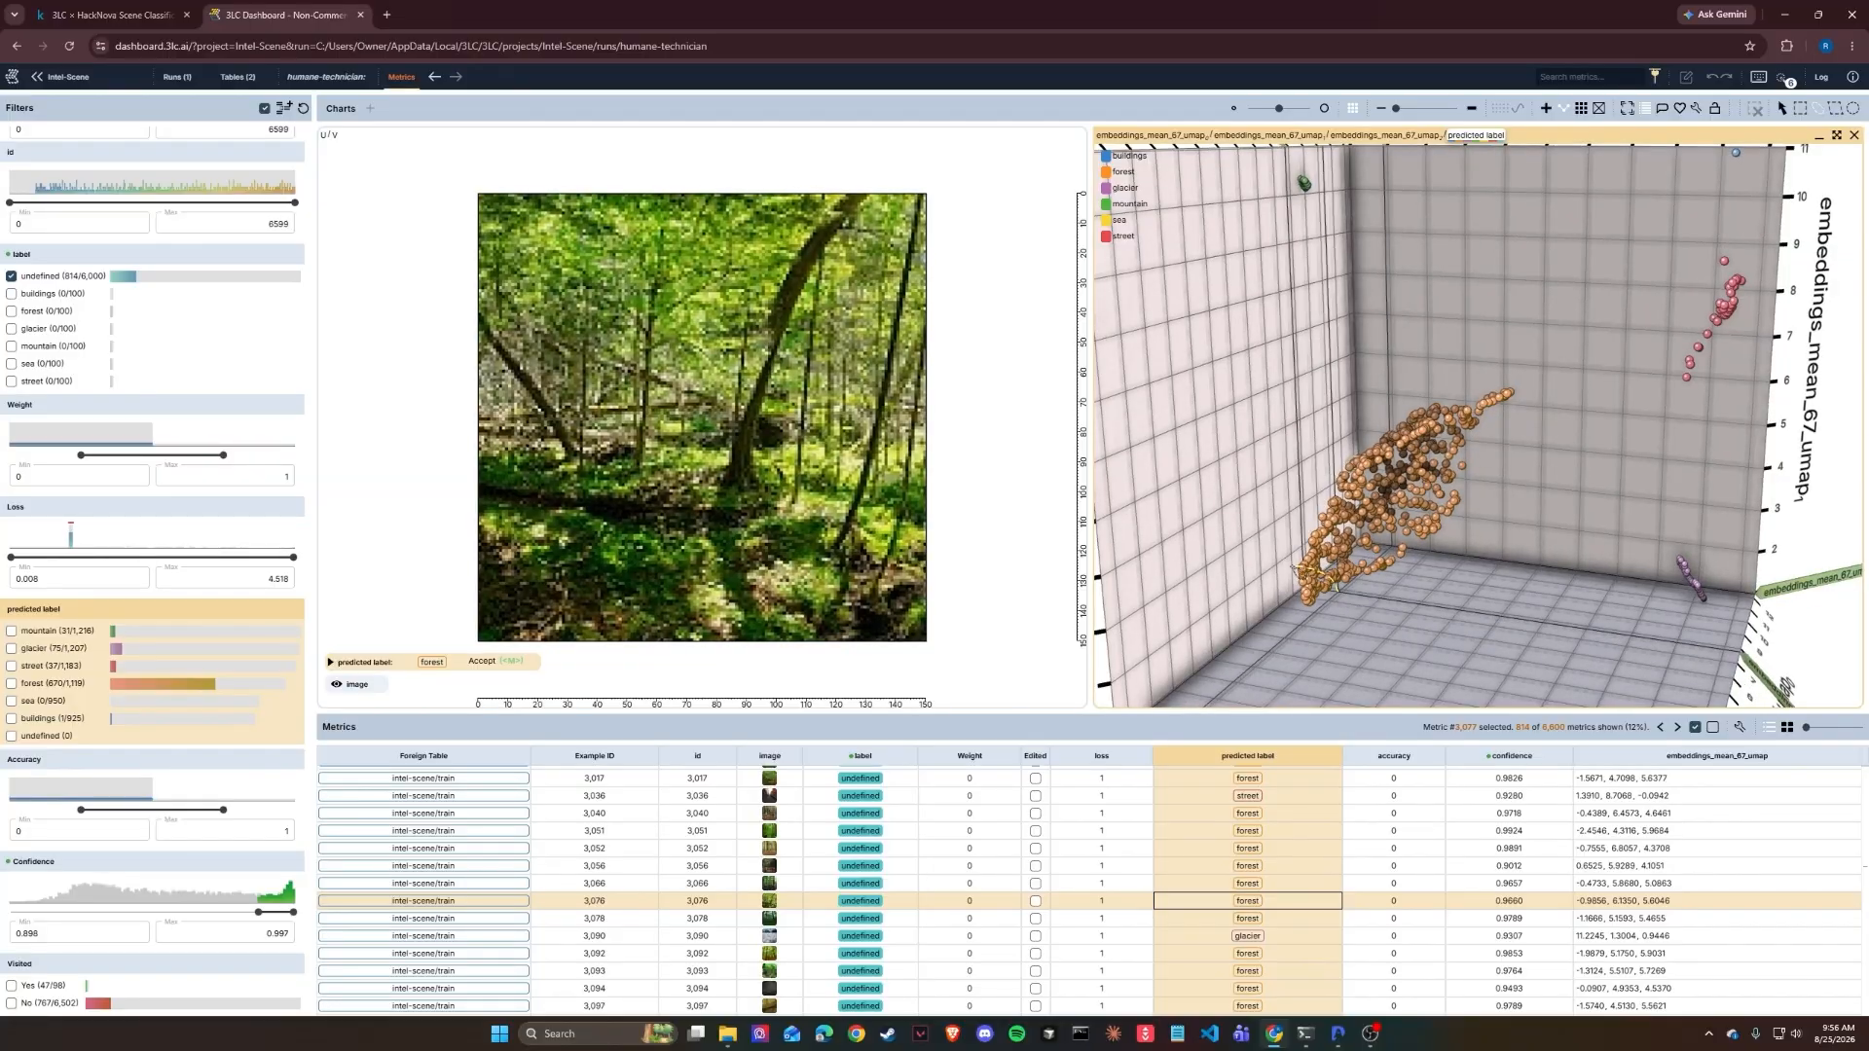
left_click_drag(1312, 611, 1303, 620)
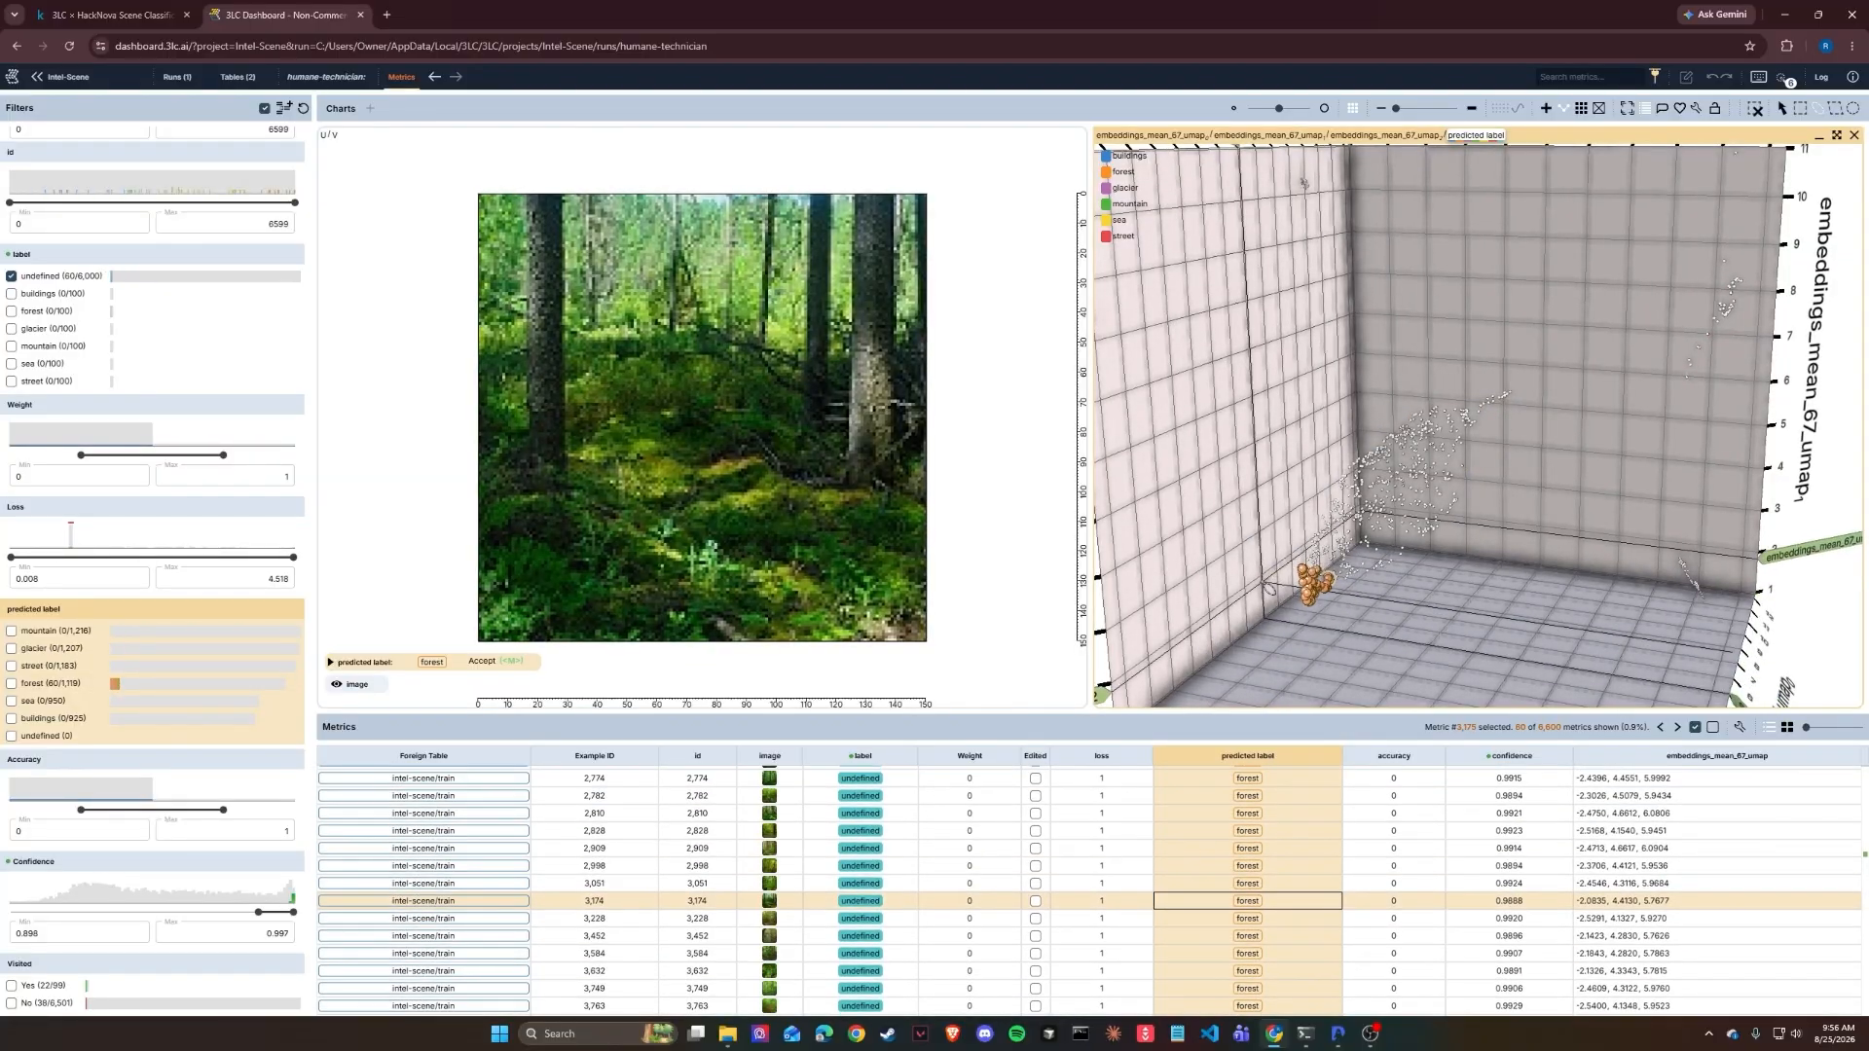
Step: Step back through the high-confidence forest samples to the first one, checking that each image shows a forest
key("Up")
key("Up")
key("Up")
key("Up")
key("Up")
key("Up")
key("Up")
key("Up")
key("Up")
key("Up")
key("Up")
key("Up")
key("Up")
key("Up")
key("Up")
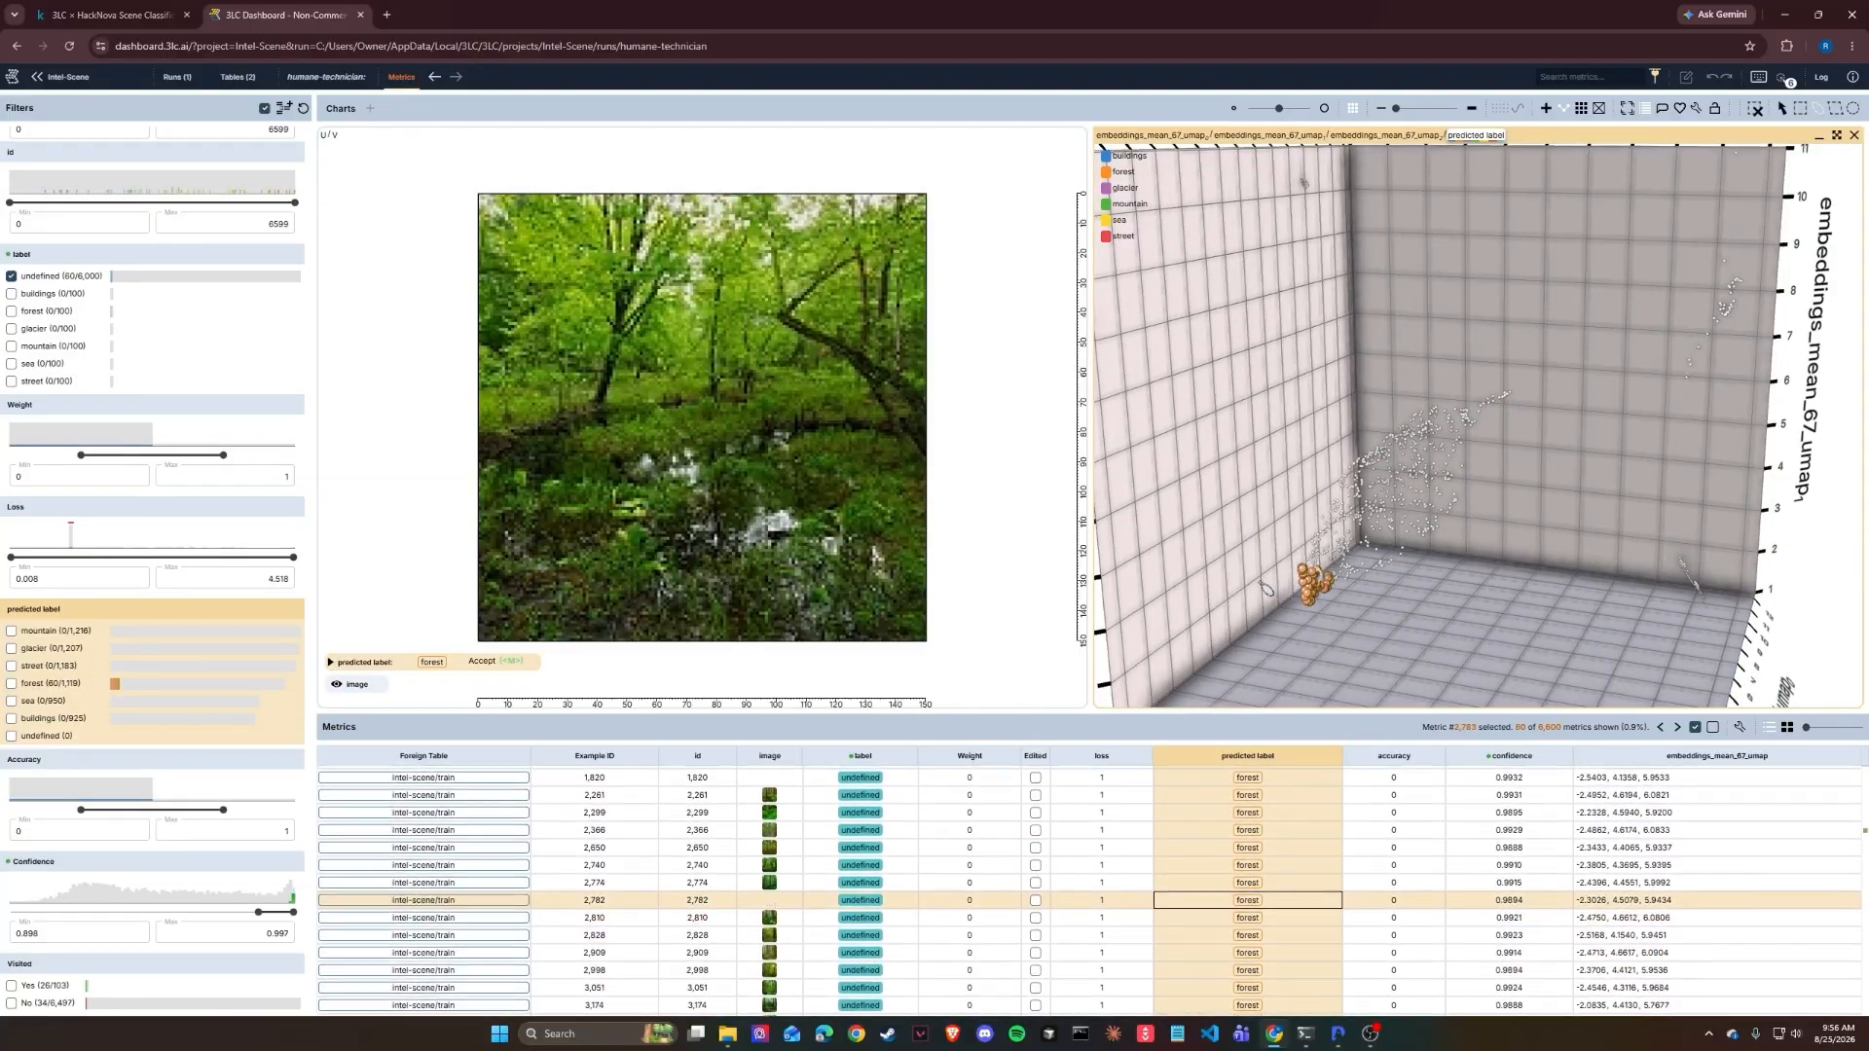
key("Up")
key("Up")
key("Up")
key("Up")
key("Up")
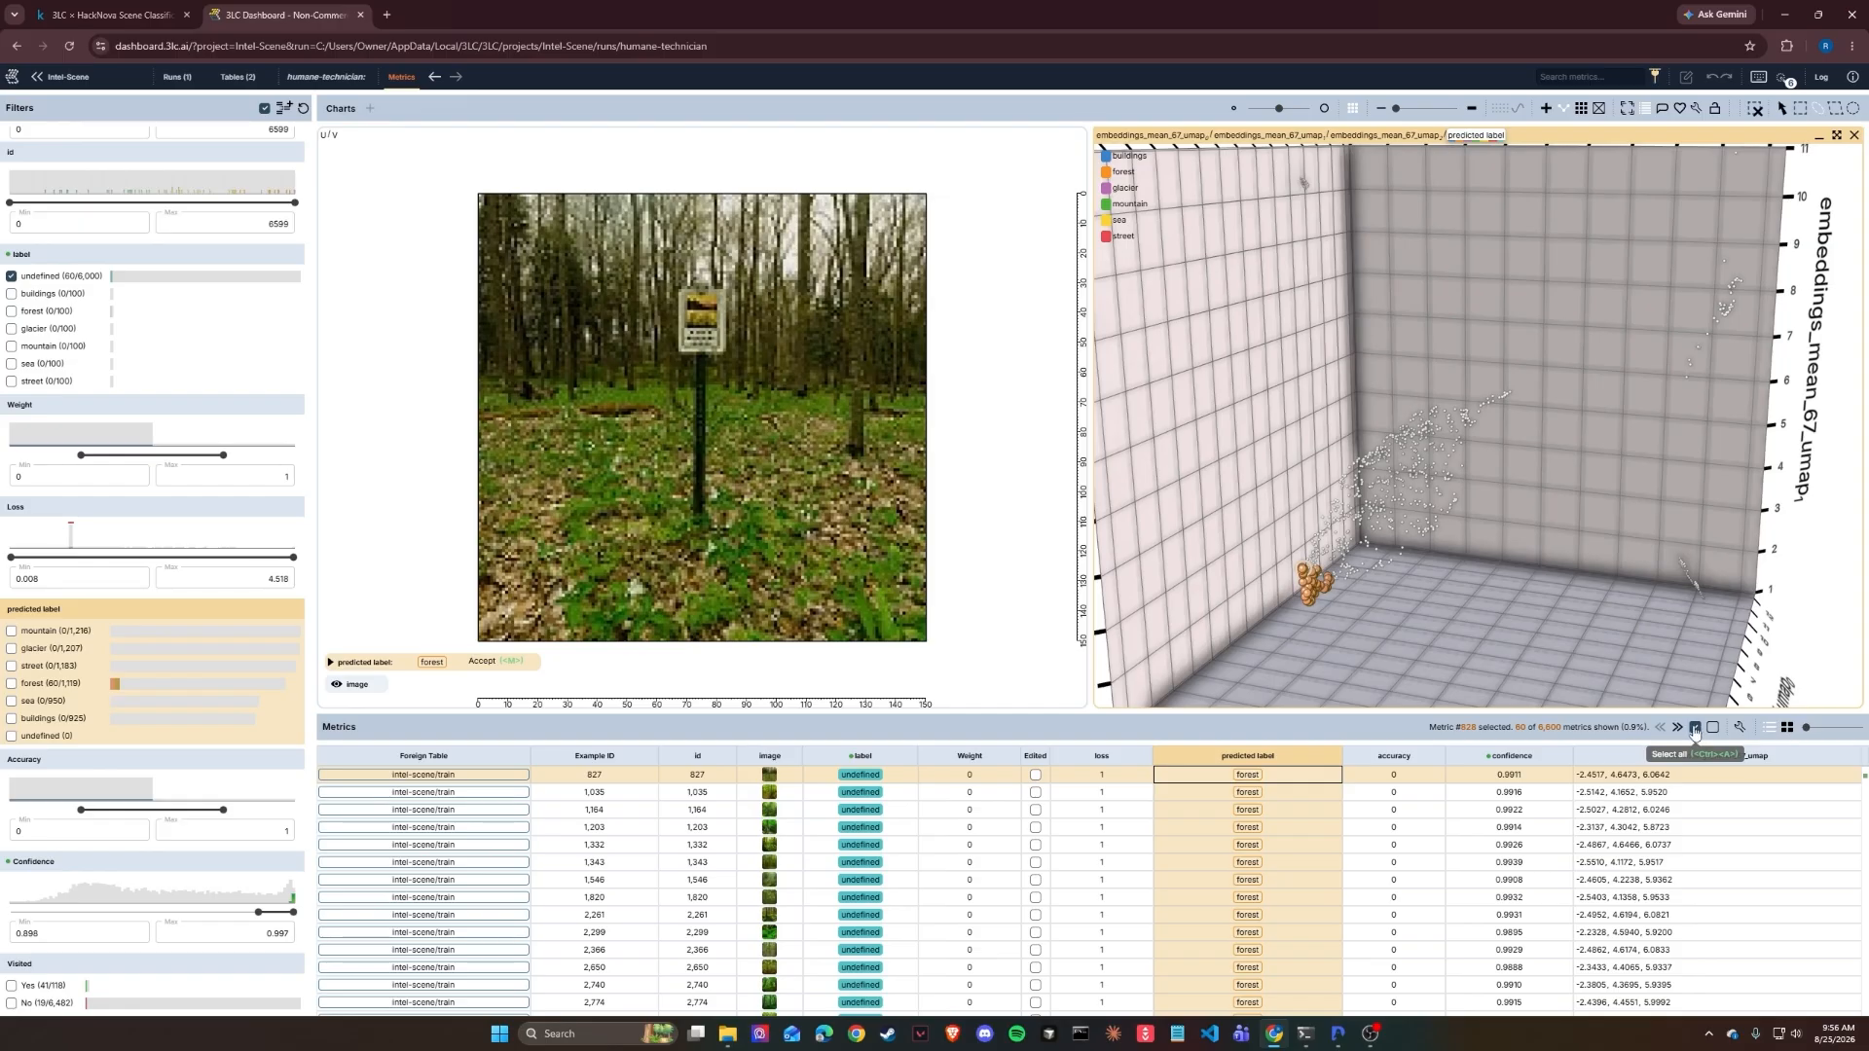
Step: Select all the filtered samples and set their label to forest
left_click(1694, 729)
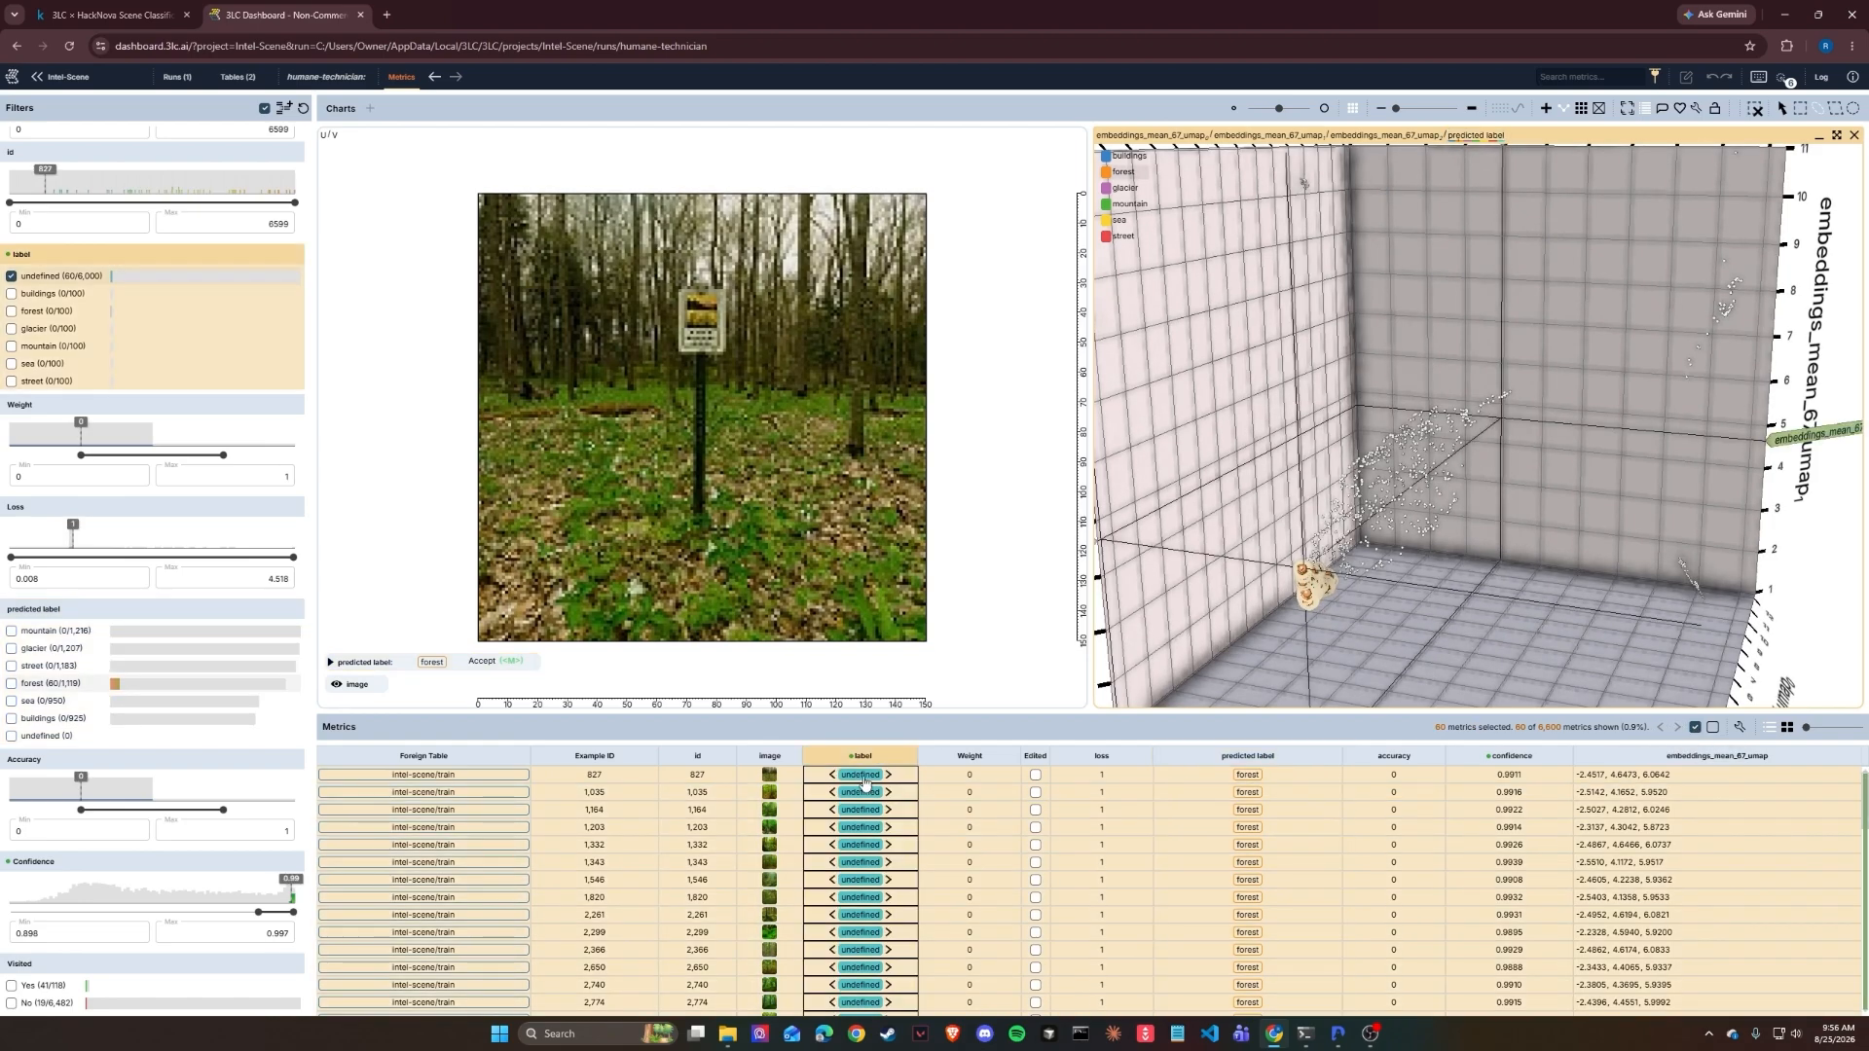
left_click(863, 777)
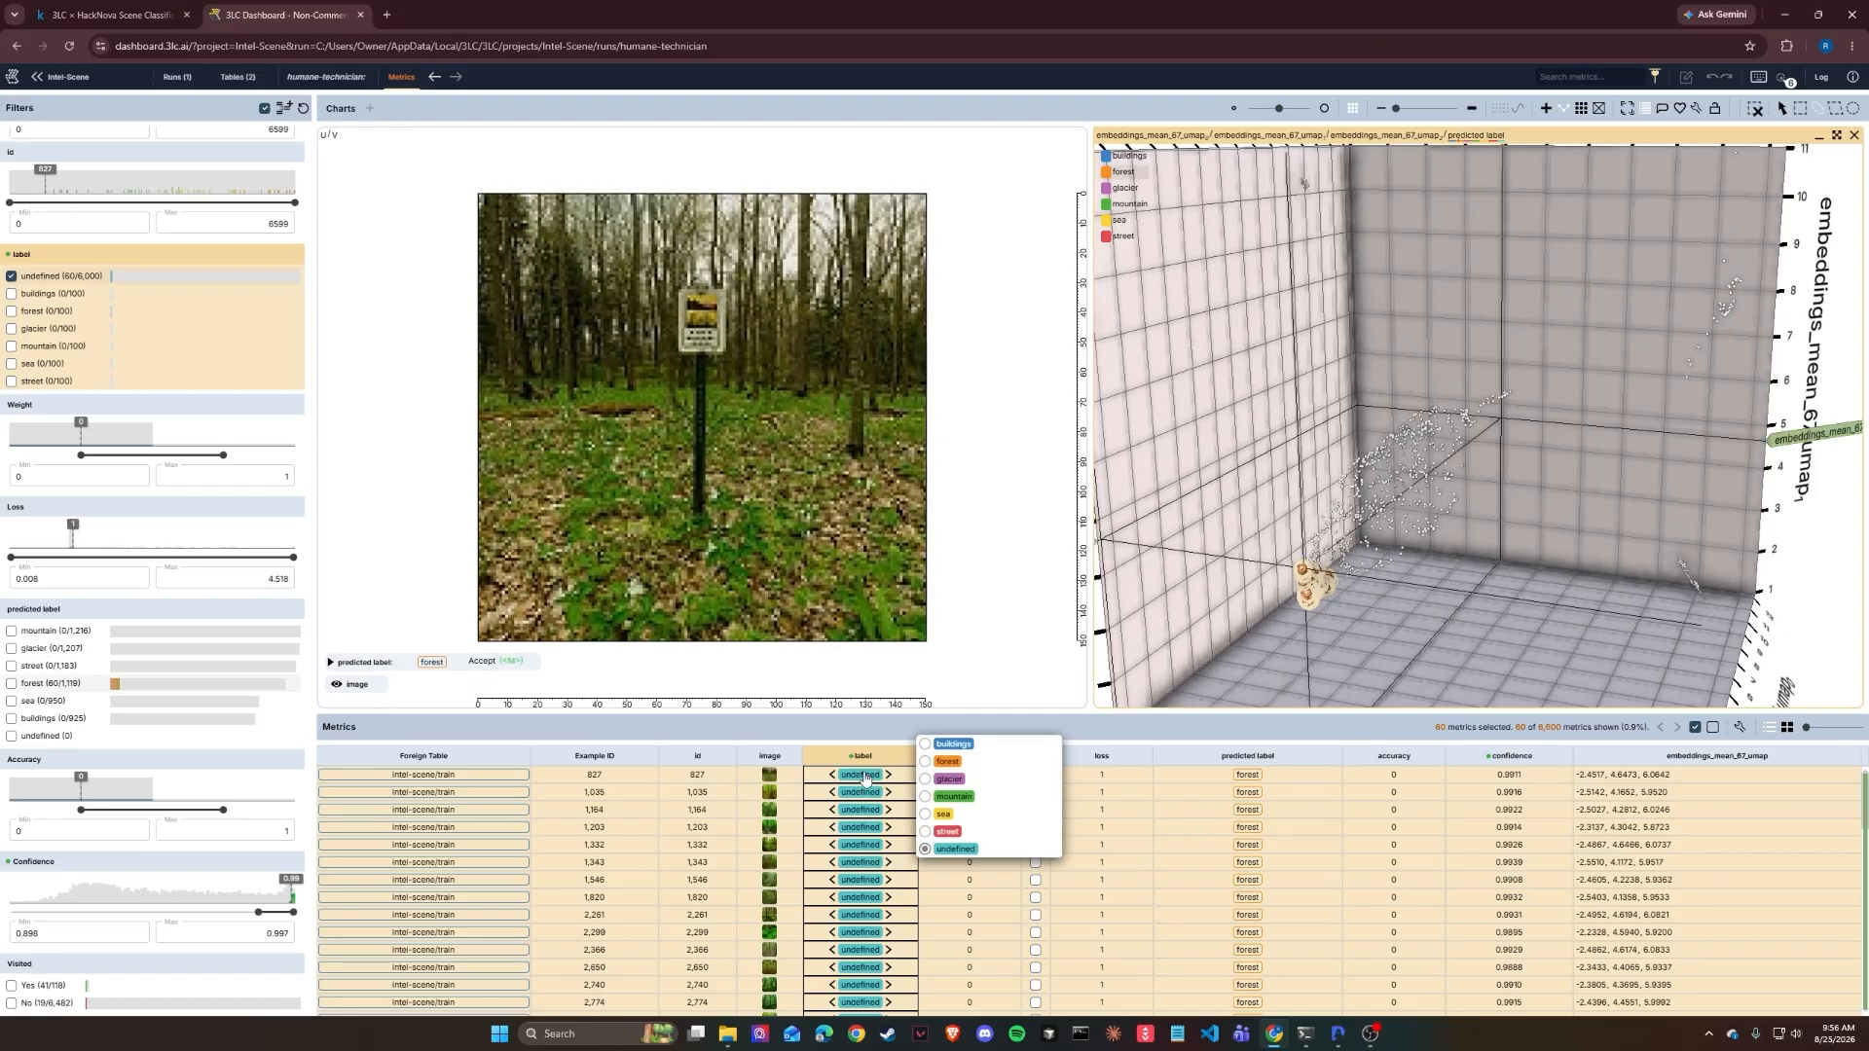
left_click(926, 762)
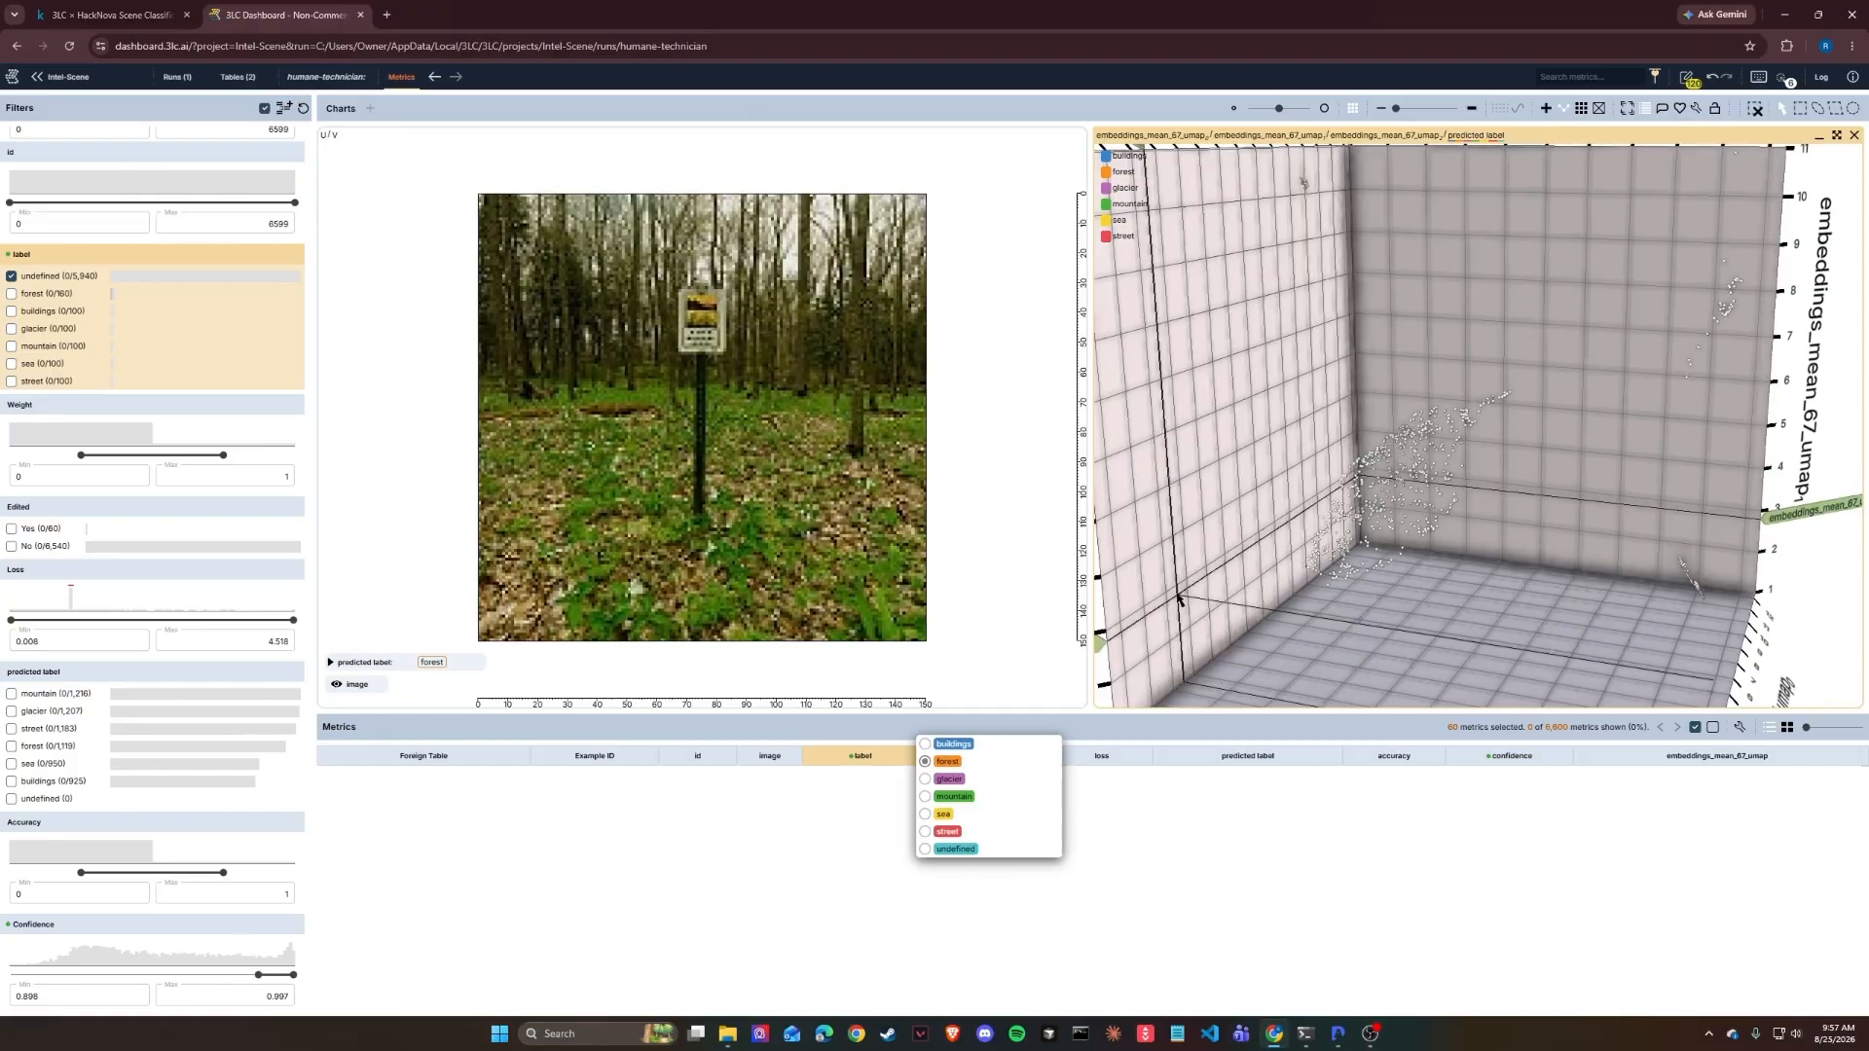
Step: Clear the filters and examine the narrow transition between the forest and street clusters up close
key("Escape")
left_click_drag(1349, 582, 1479, 613)
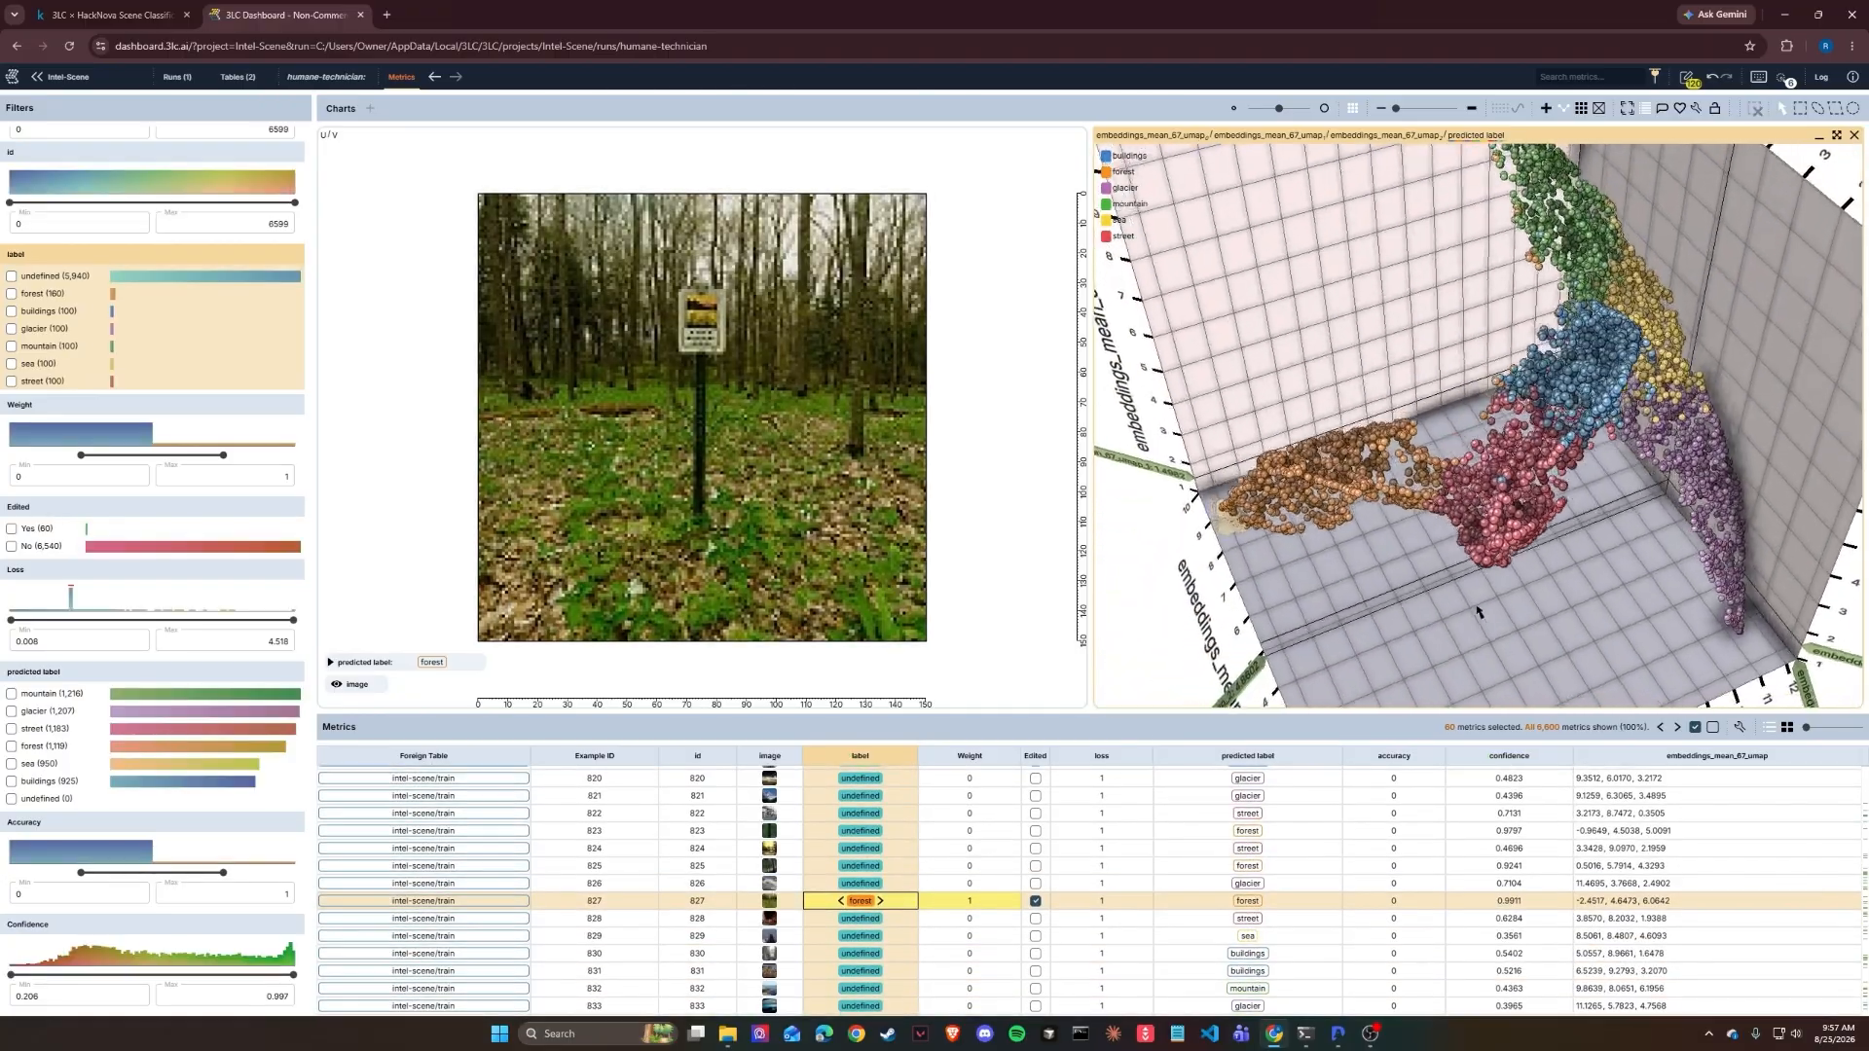
scroll(1479, 613, "up", 10)
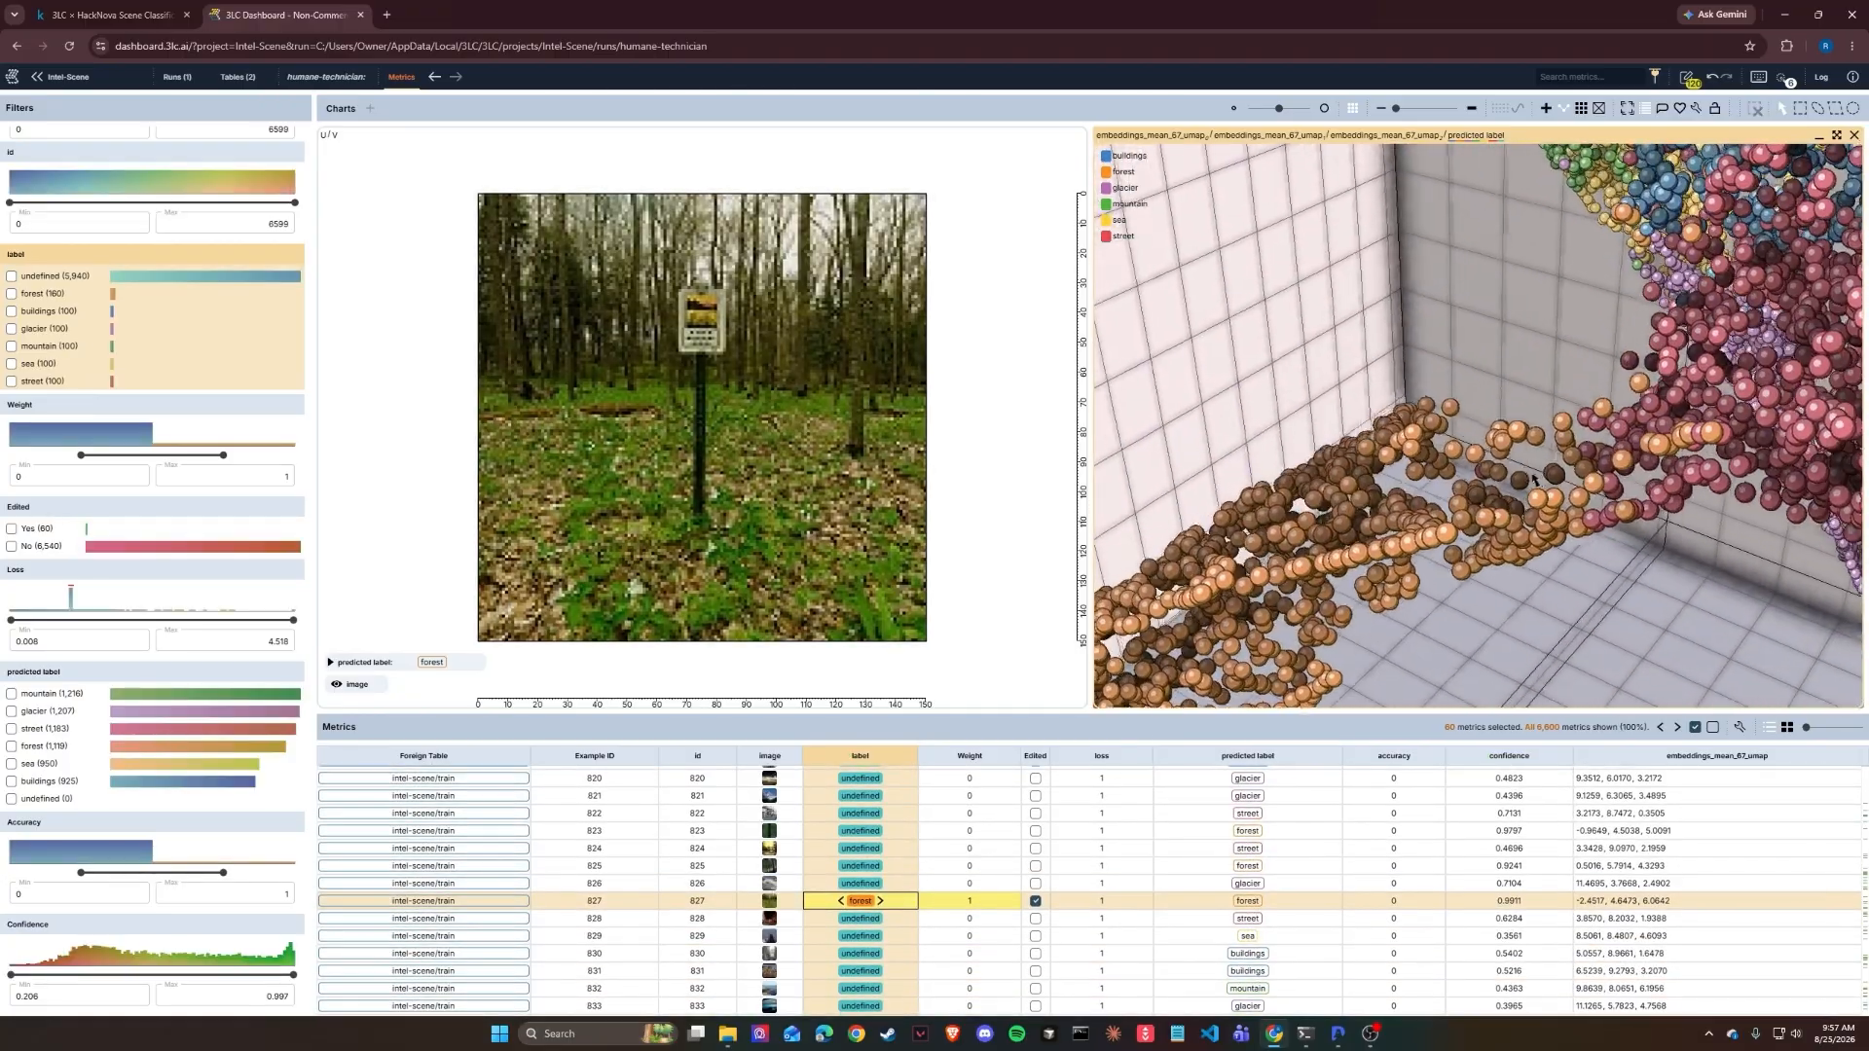
scroll(1535, 479, "up", 5)
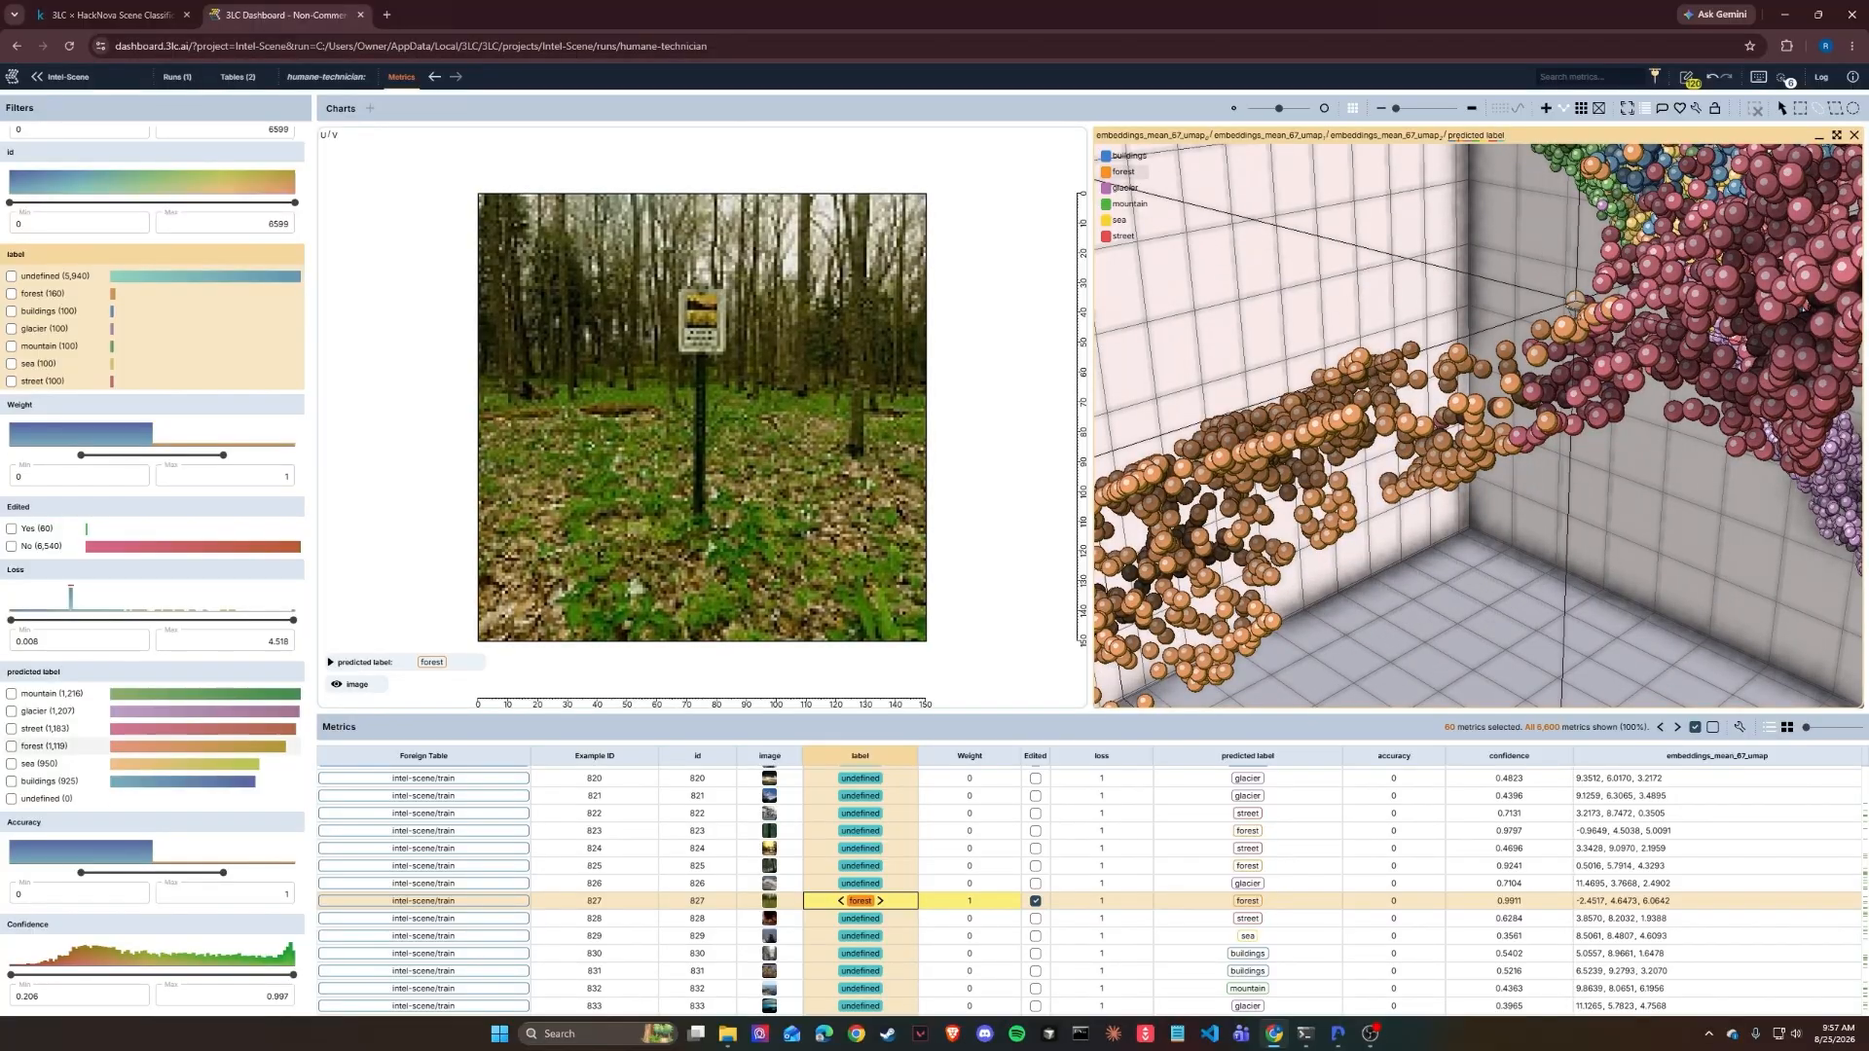
Step: Lasso the narrow forest–street transition, show only undefined labels, and step back to the first filtered sample
mouse_move(1504, 317)
left_mouse_down()
mouse_move(1579, 485)
mouse_move(1595, 309)
left_mouse_up()
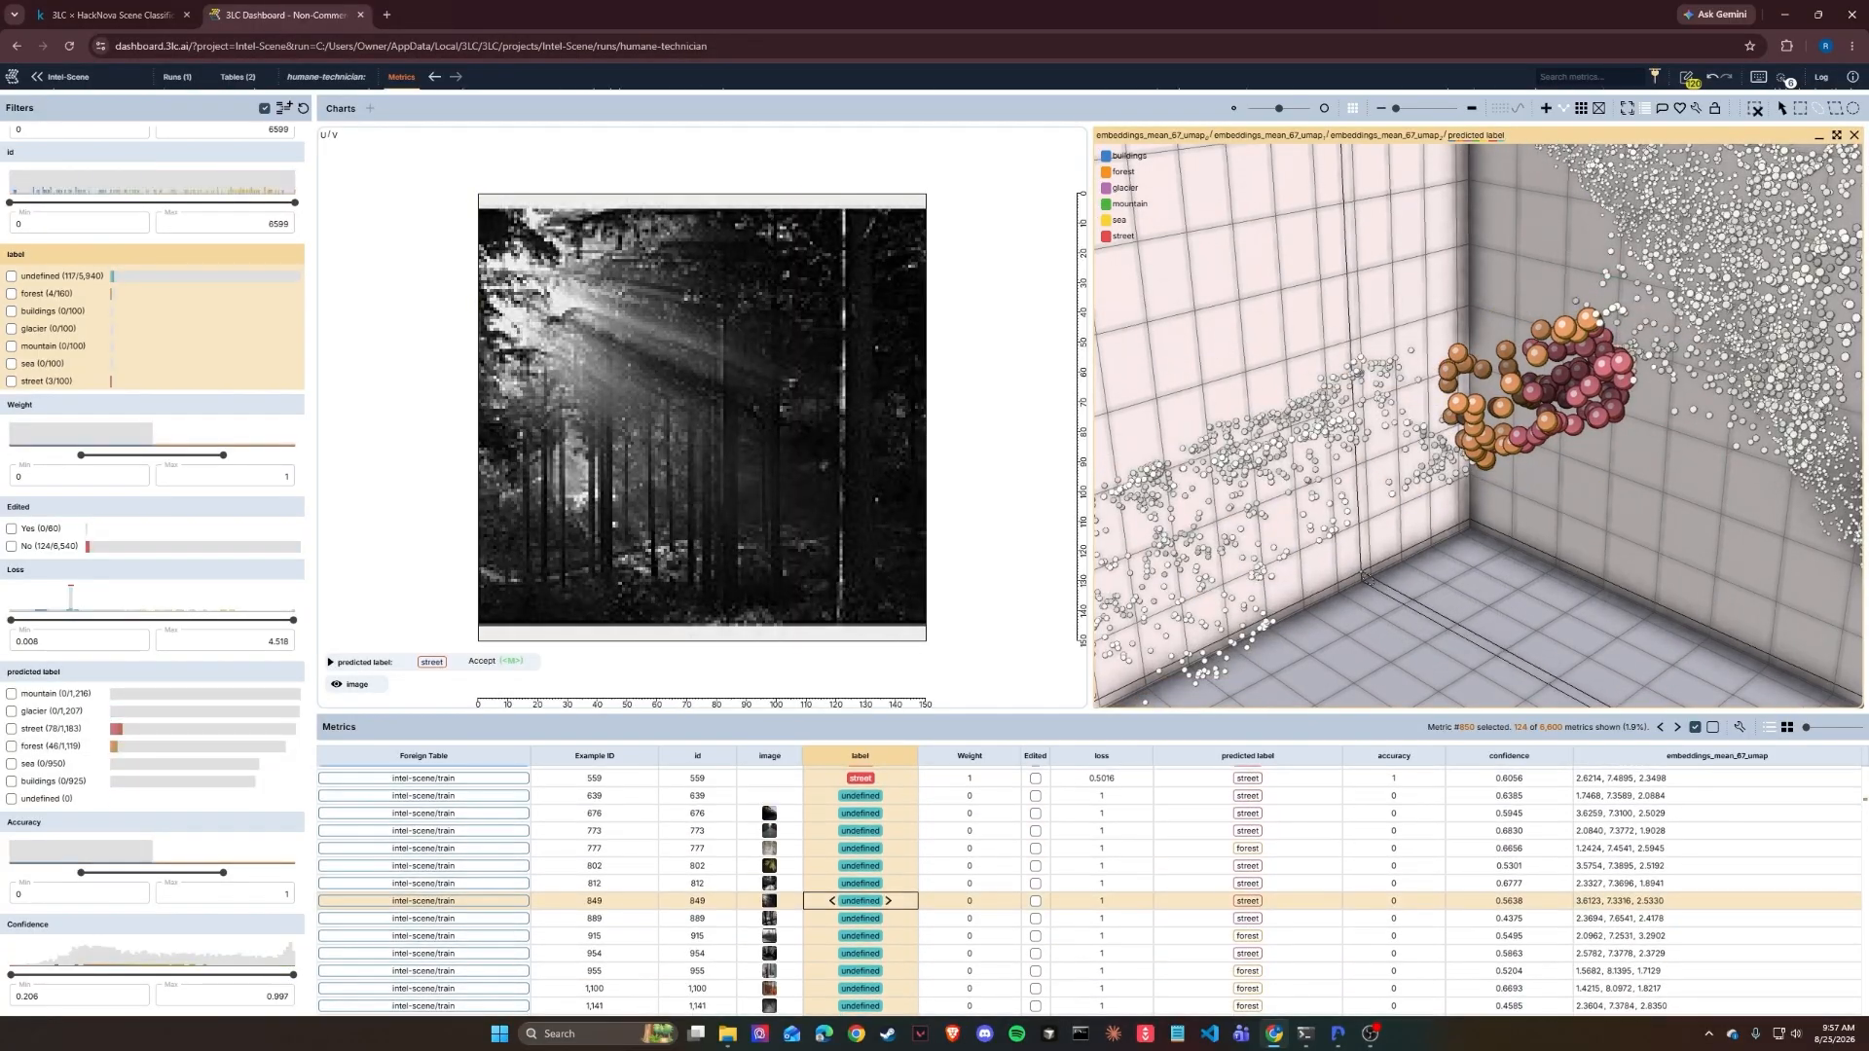
left_click(12, 278)
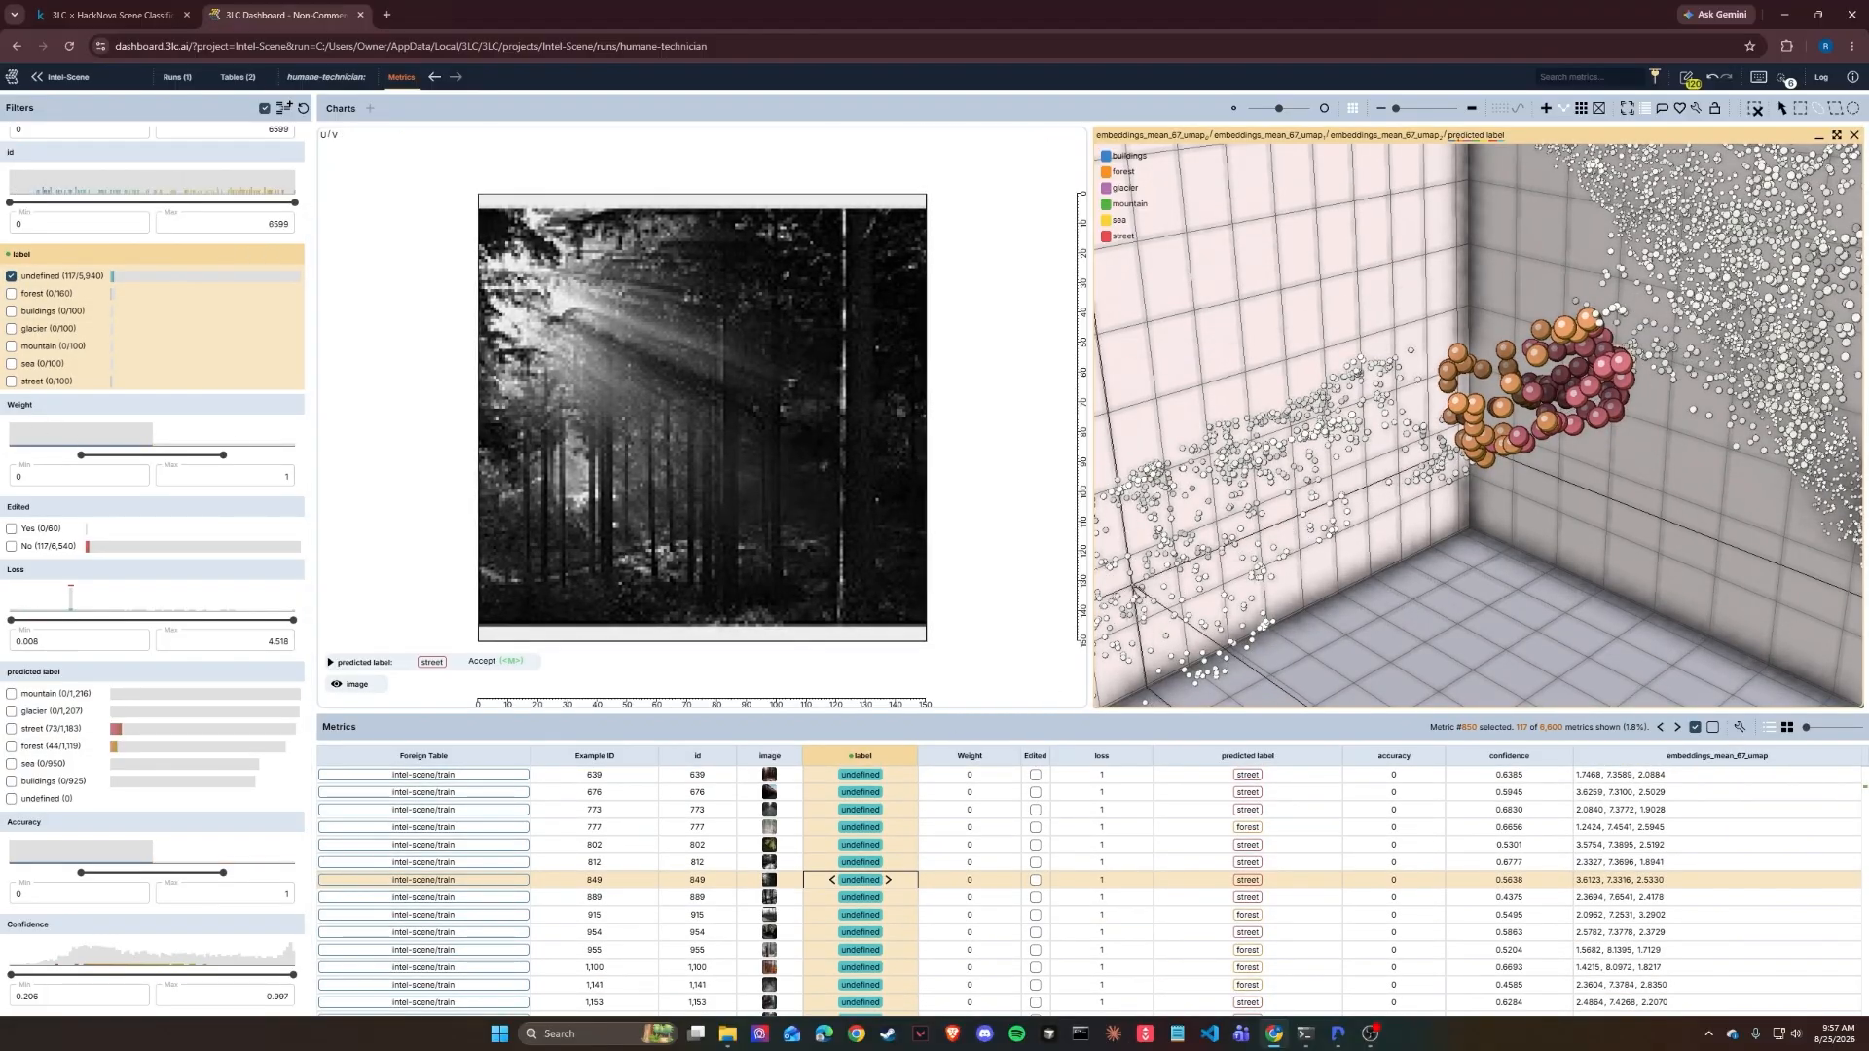
key("Up")
key("Up")
key("Up")
key("Up")
key("Up")
key("Up")
key("Up")
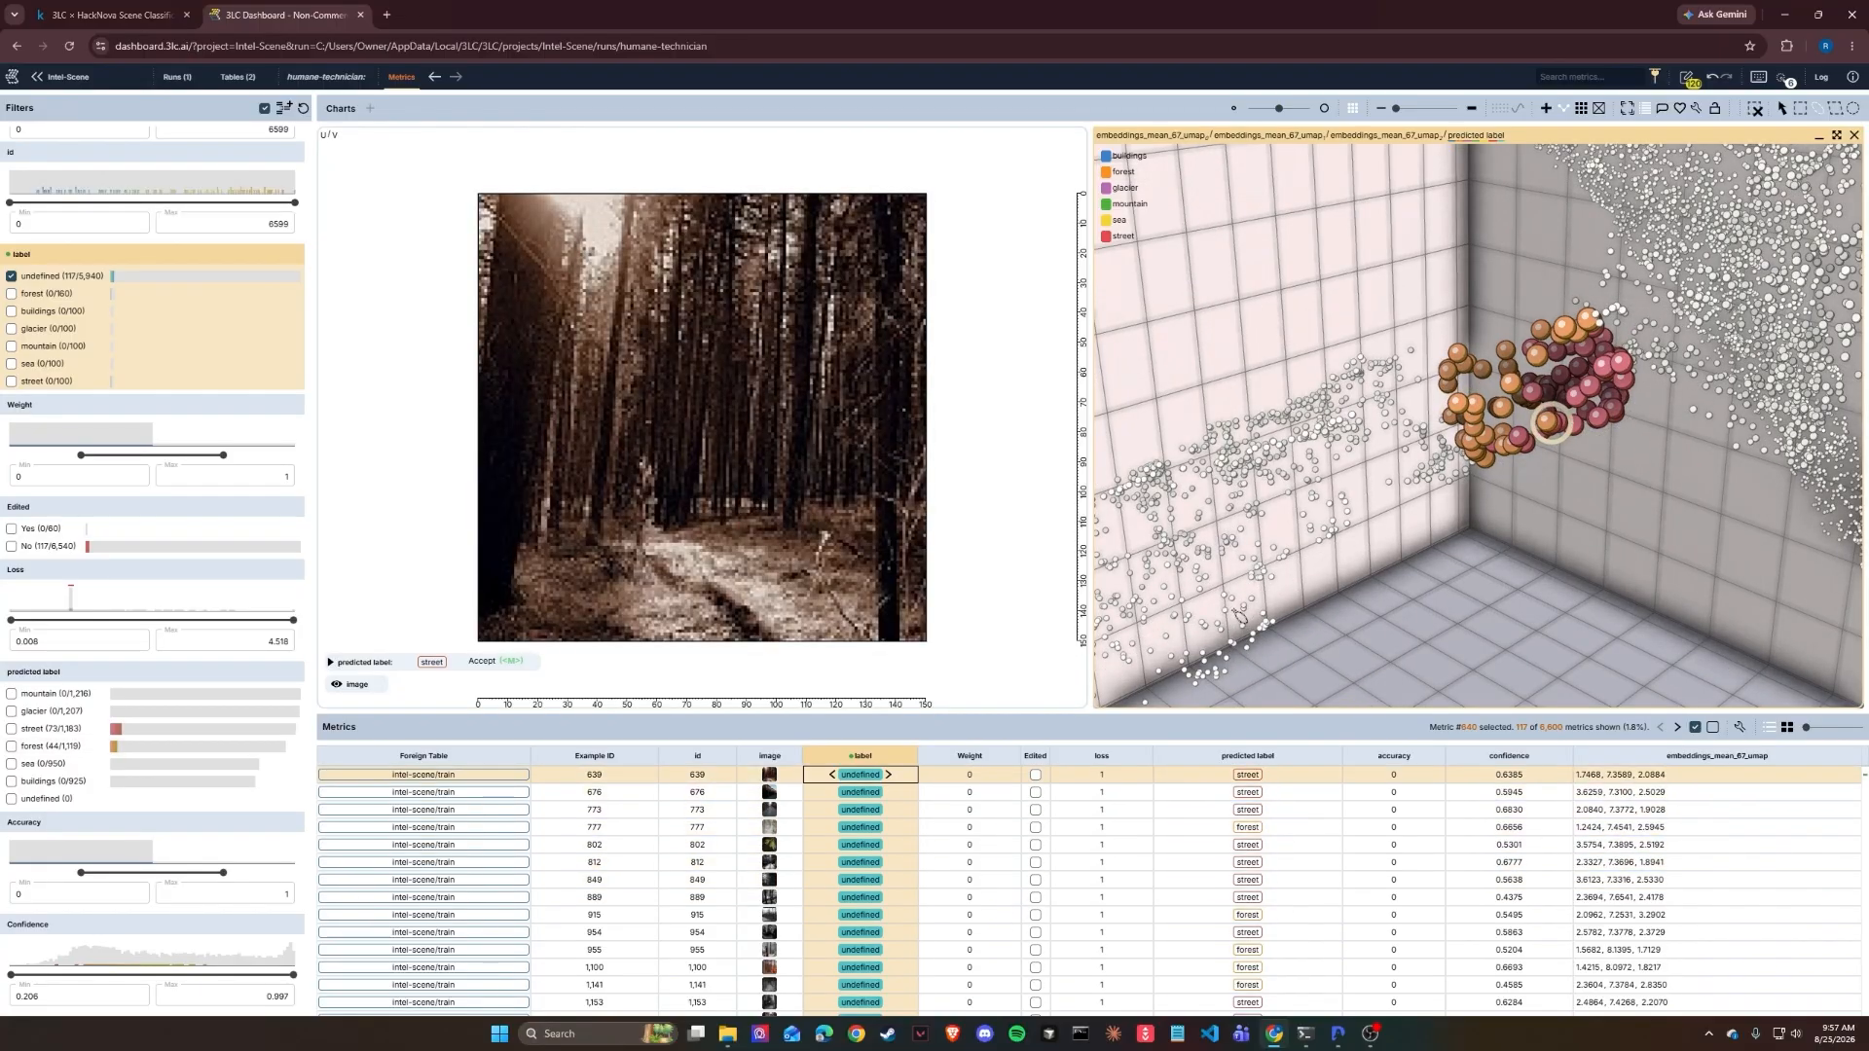
Step: Step back and forth through the first filtered transition samples, comparing each image with its predicted label
key("Down")
key("Down")
key("Down")
key("Down")
key("Down")
key("Down")
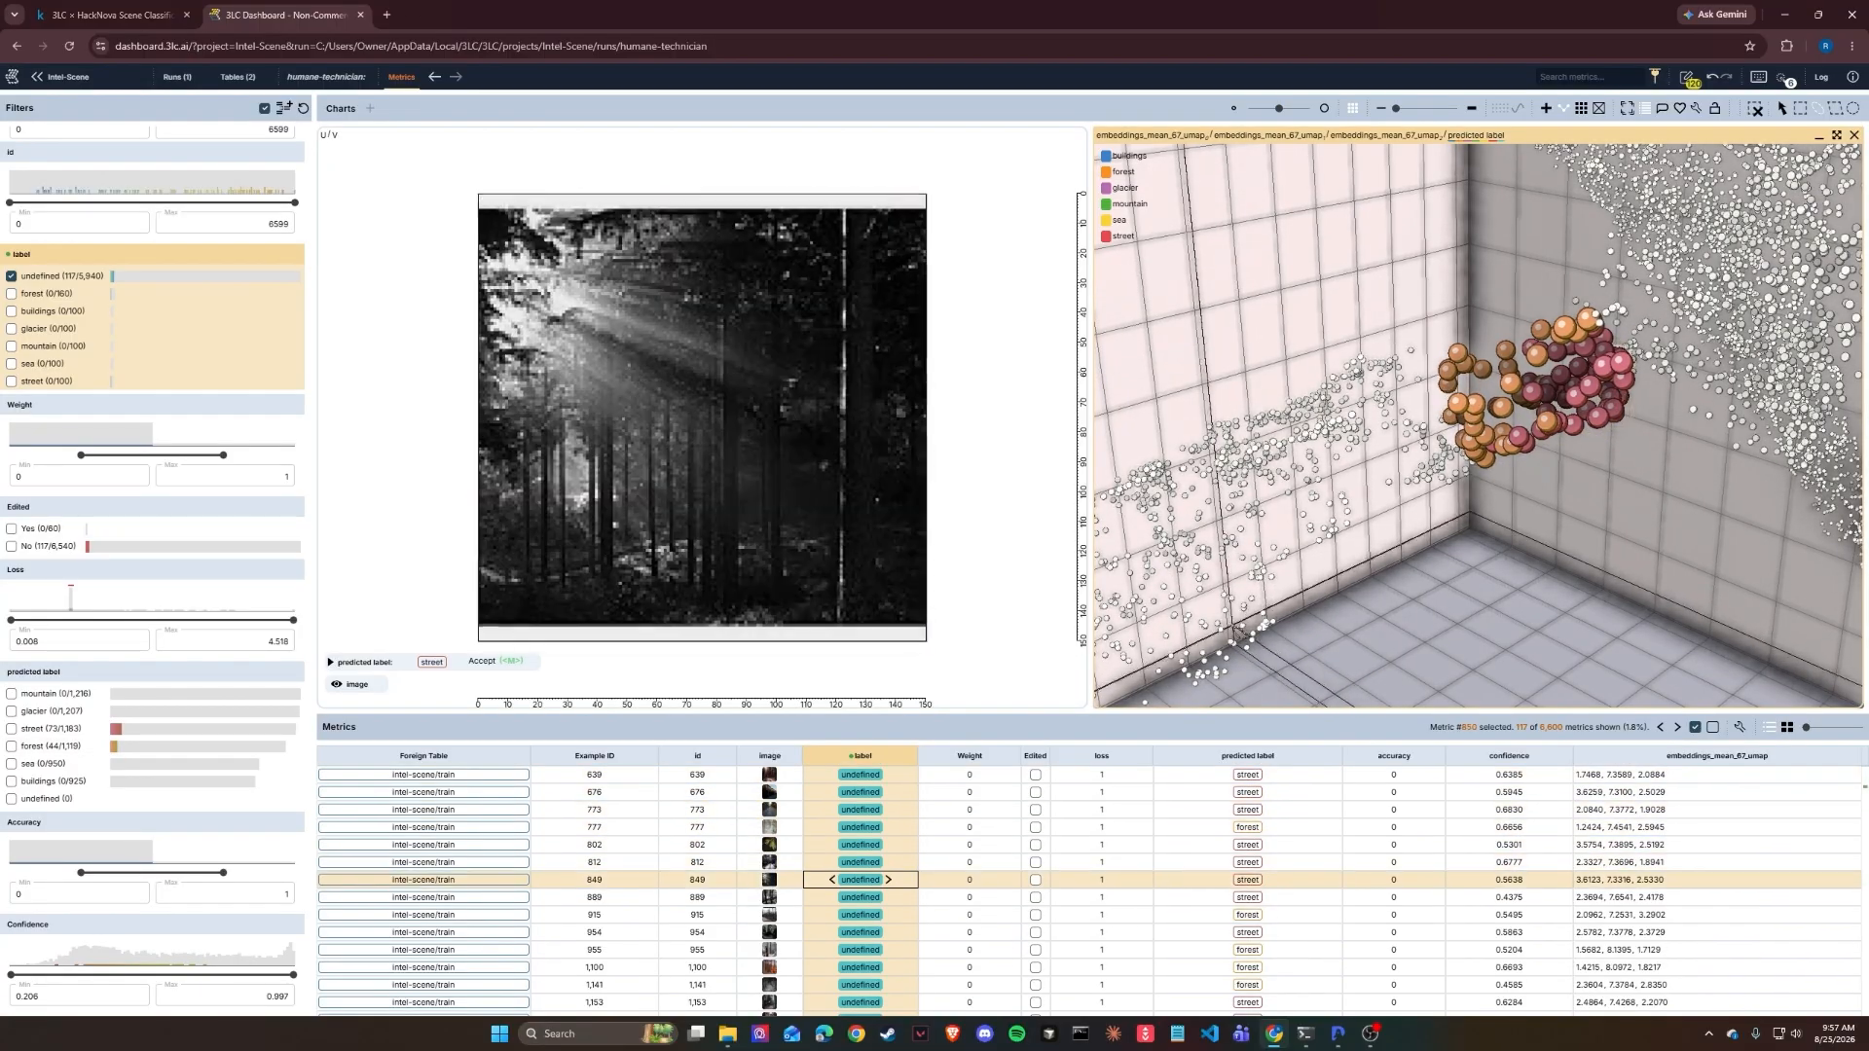
key("Down")
key("Down")
key("Down")
key("Down")
key("Up")
key("Up")
key("Up")
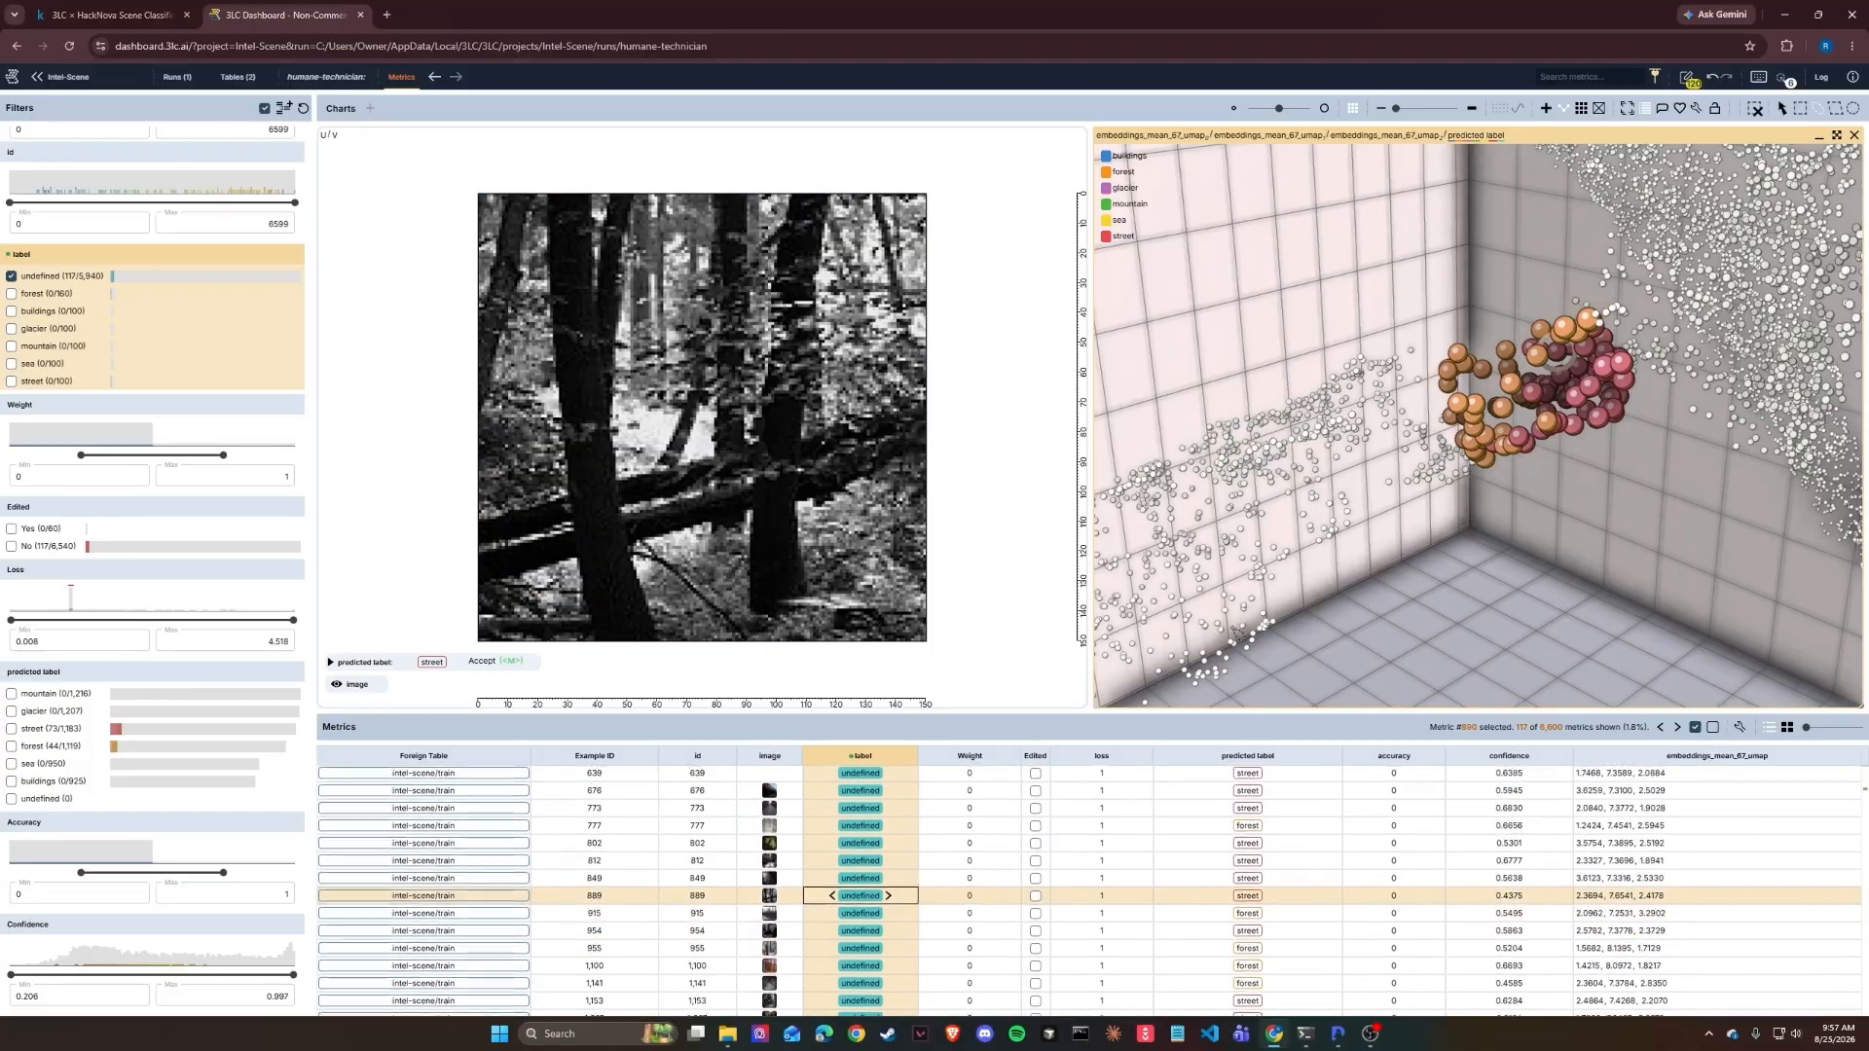
key("Up")
key("Up")
key("Up")
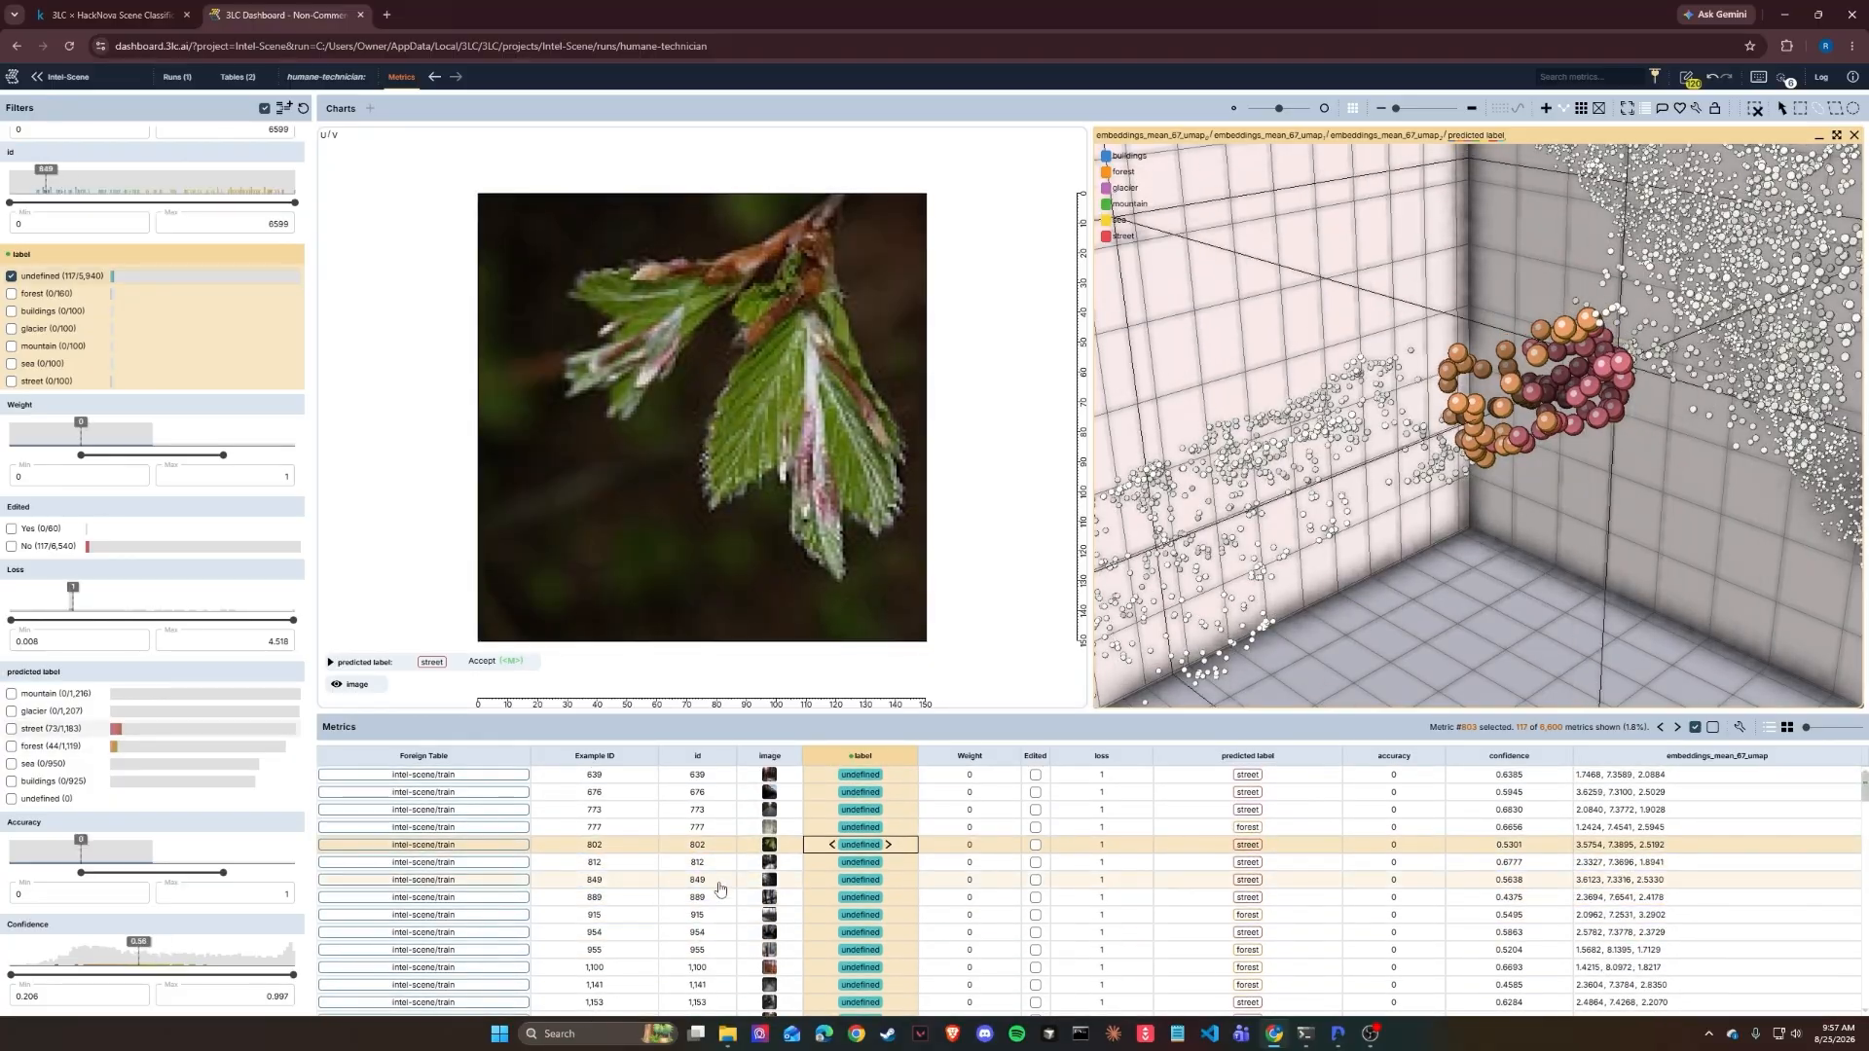
key("Up")
key("Up")
key("Down")
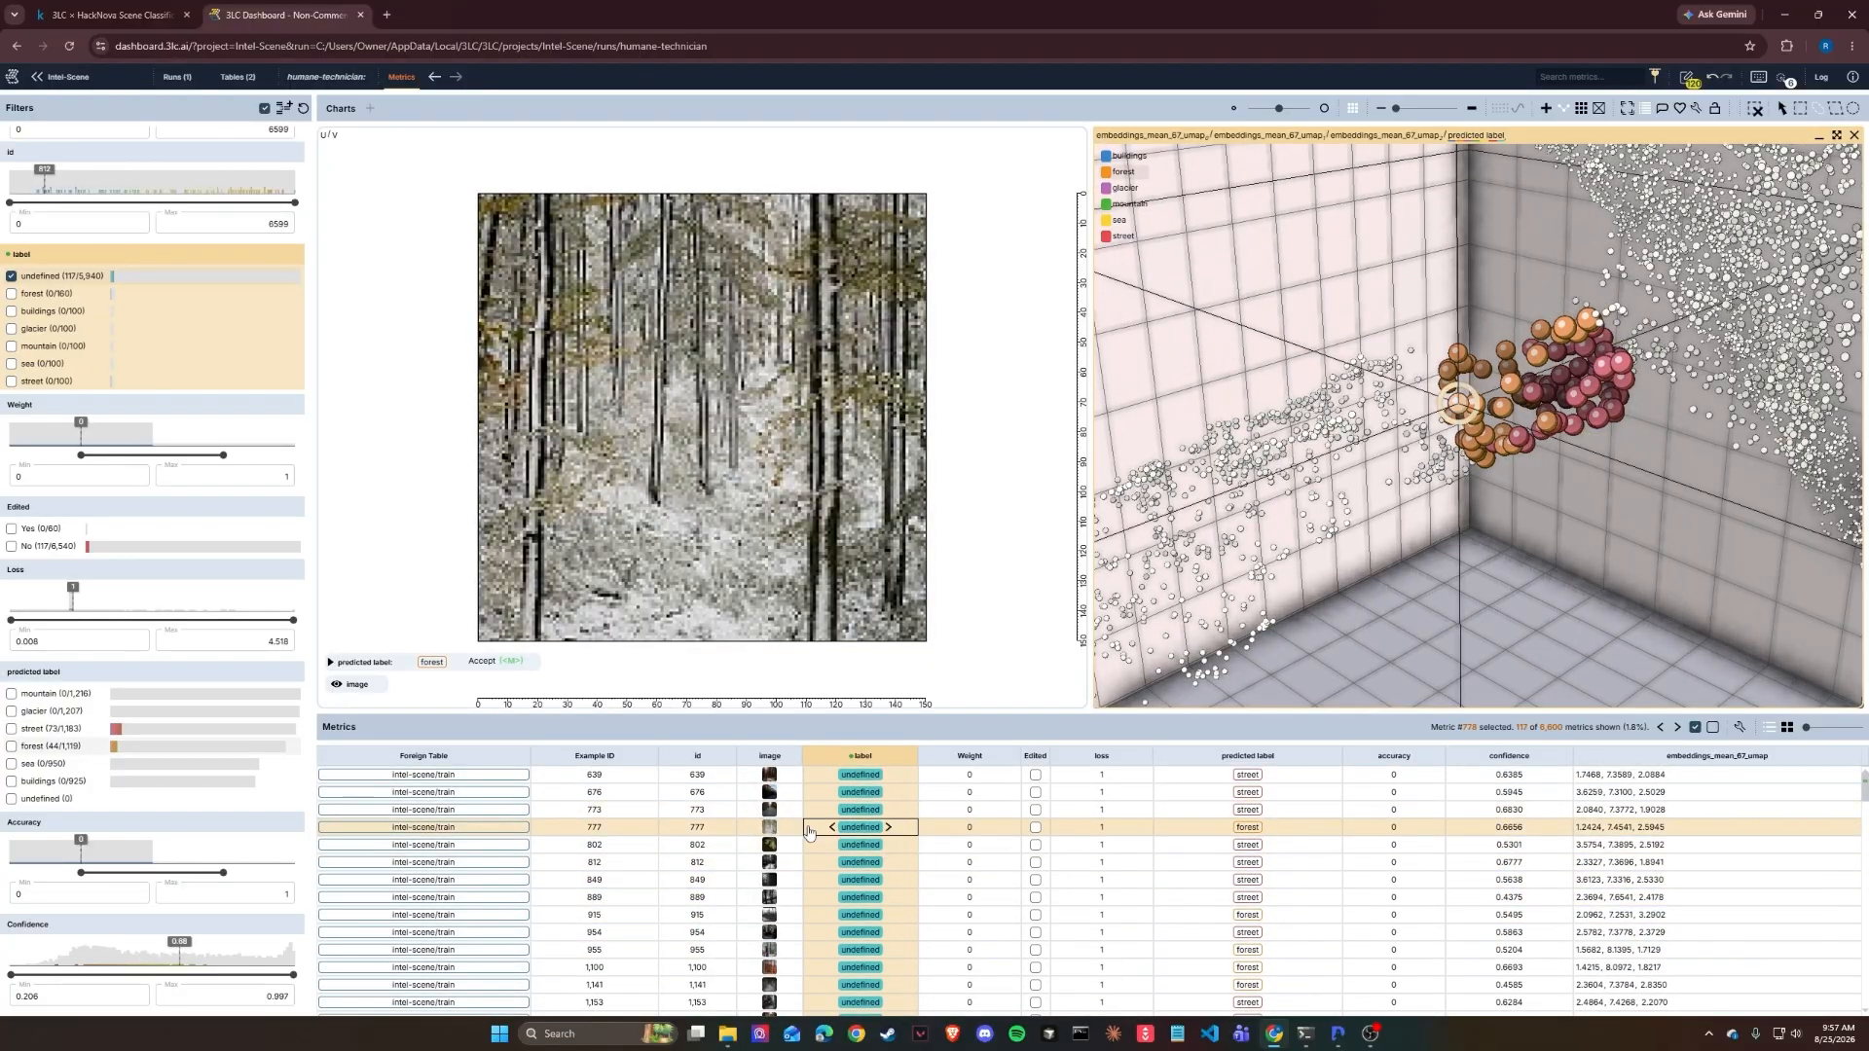
Step: Move to the Example ID column and check the images from sample 777 down to 1,141 for forest scenes
key("Left")
key("Left")
key("Left")
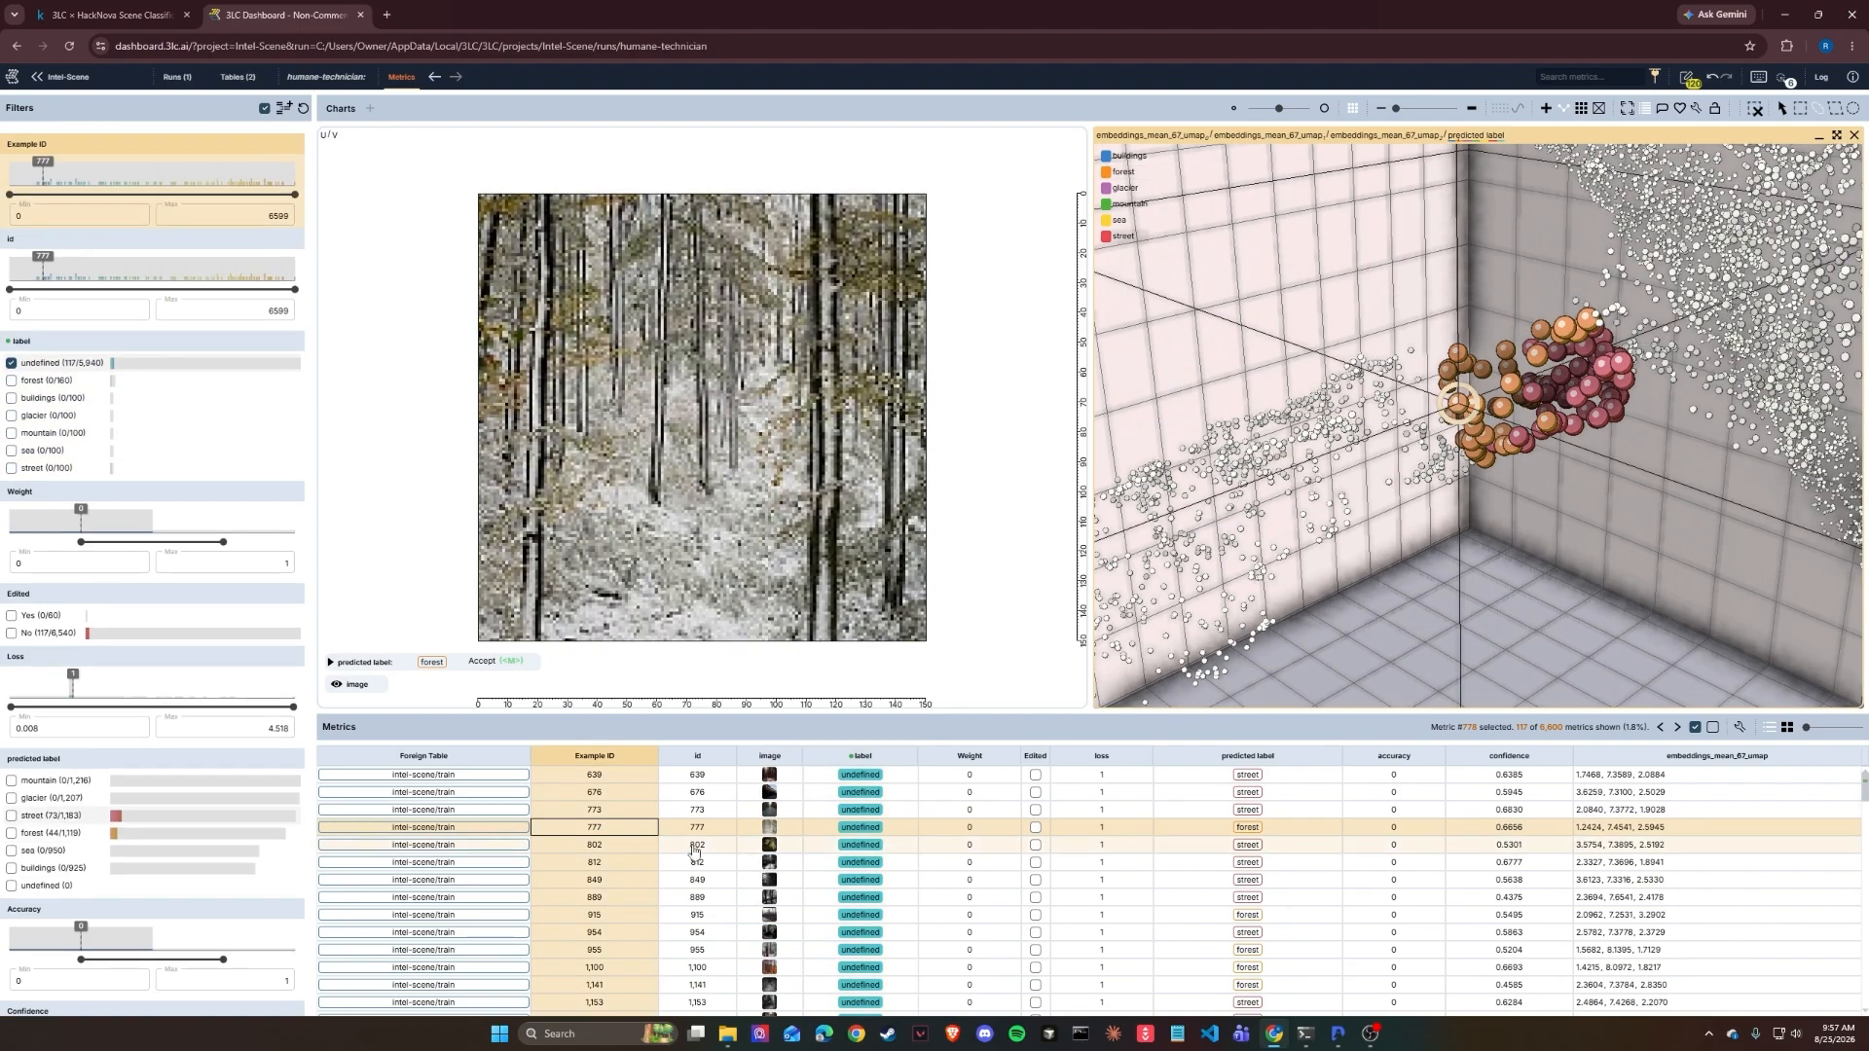
key("Down")
key("Down")
key("Down")
key("Down")
key("Down")
key("Down")
key("Down")
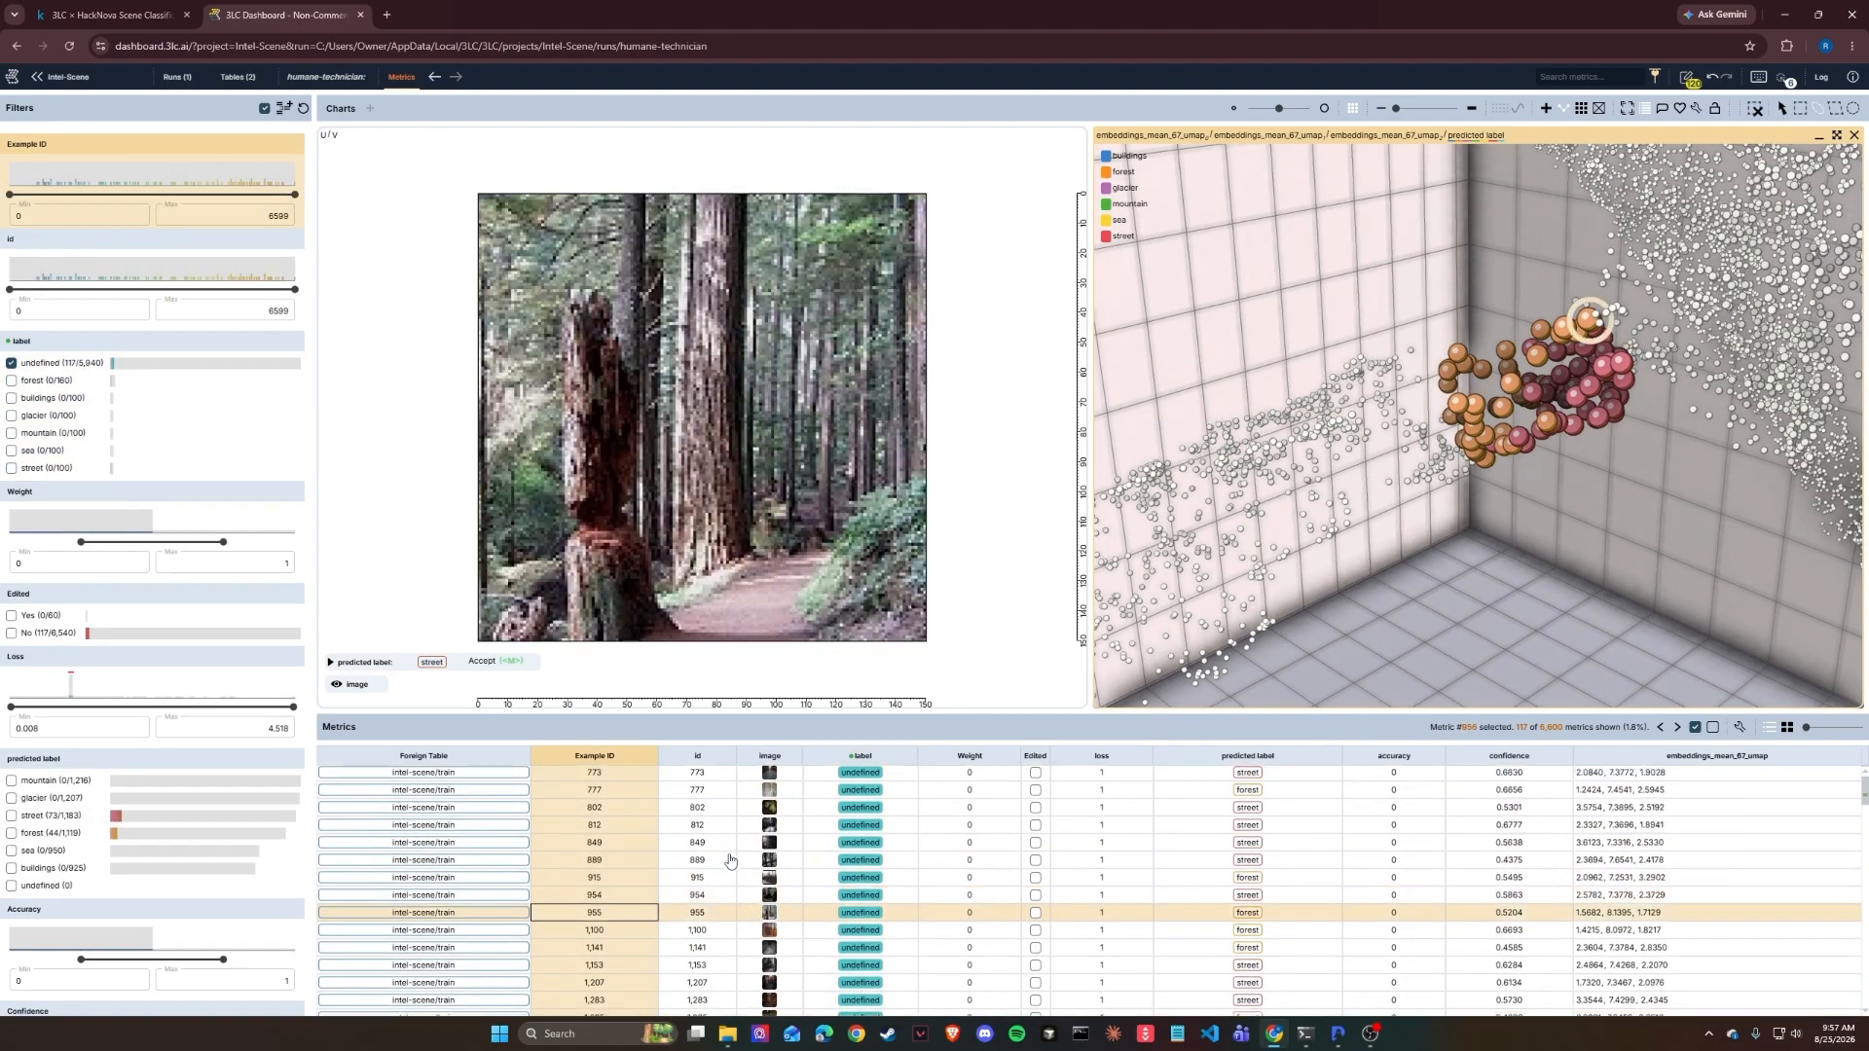
key("Down")
key("Down")
key("Down")
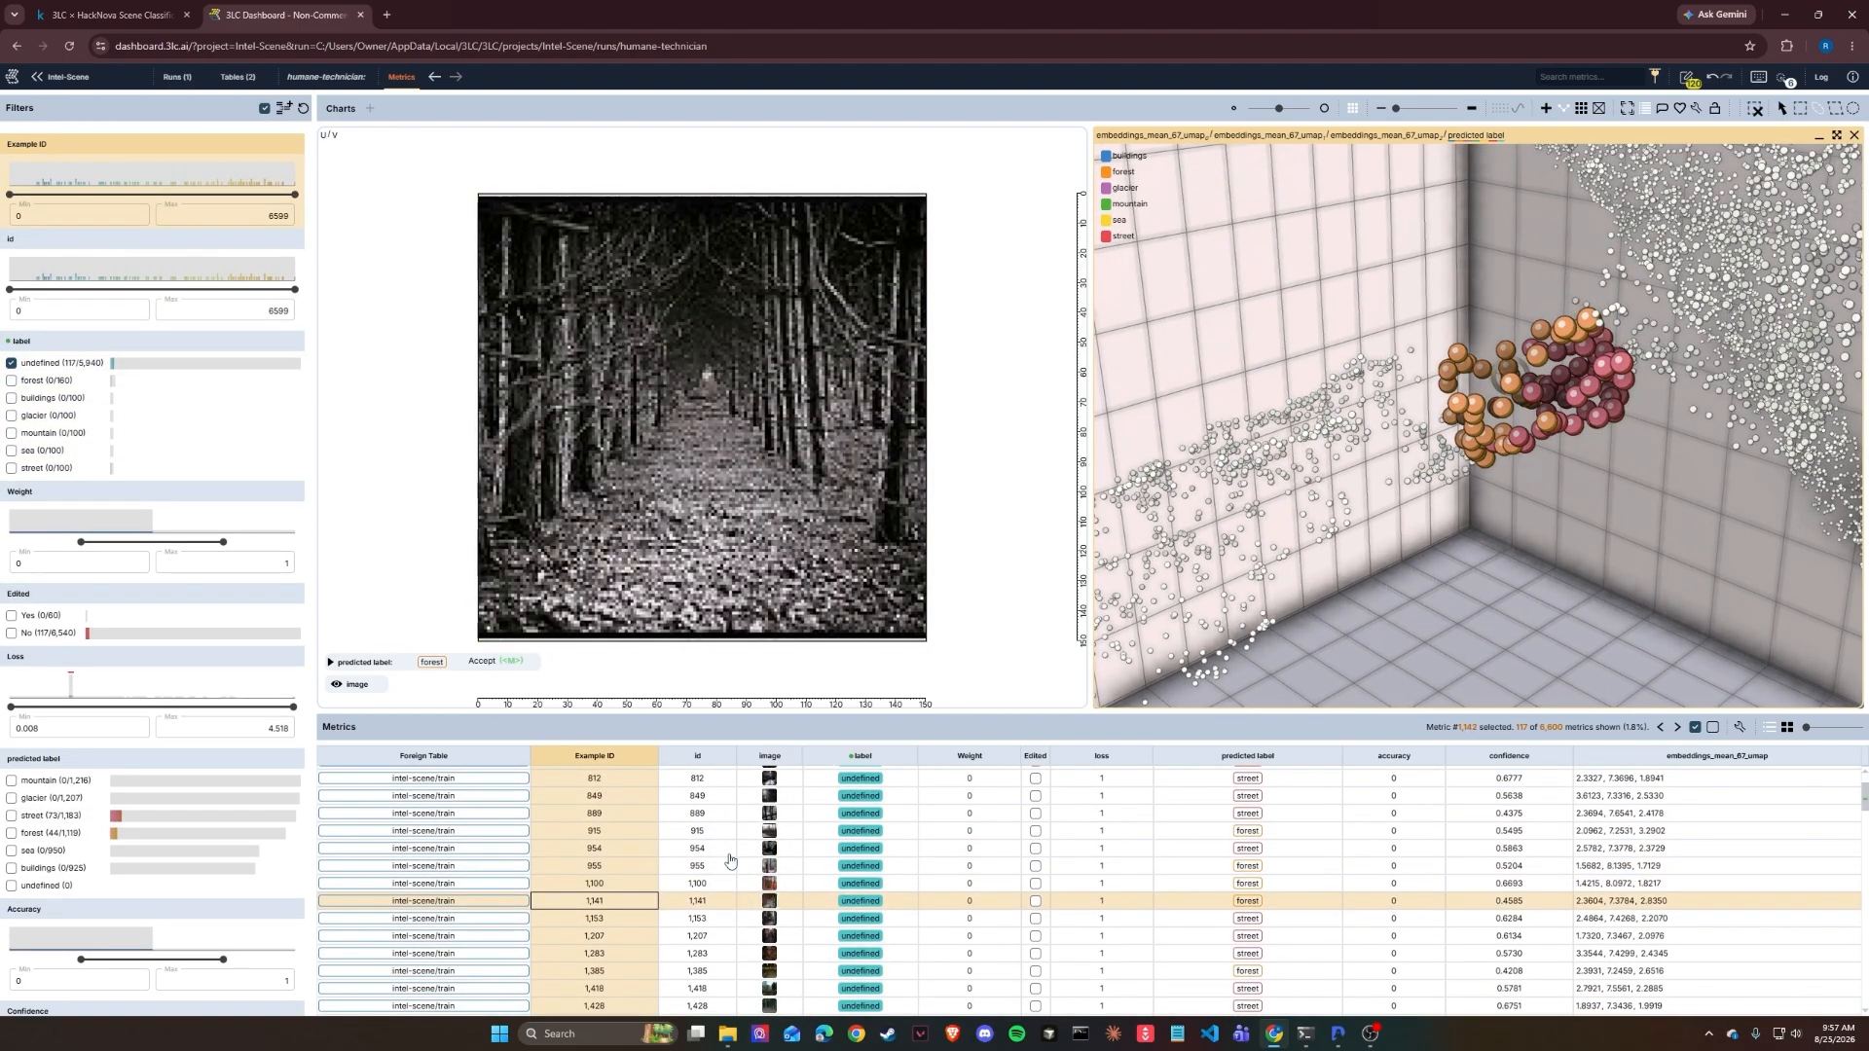
key("Up")
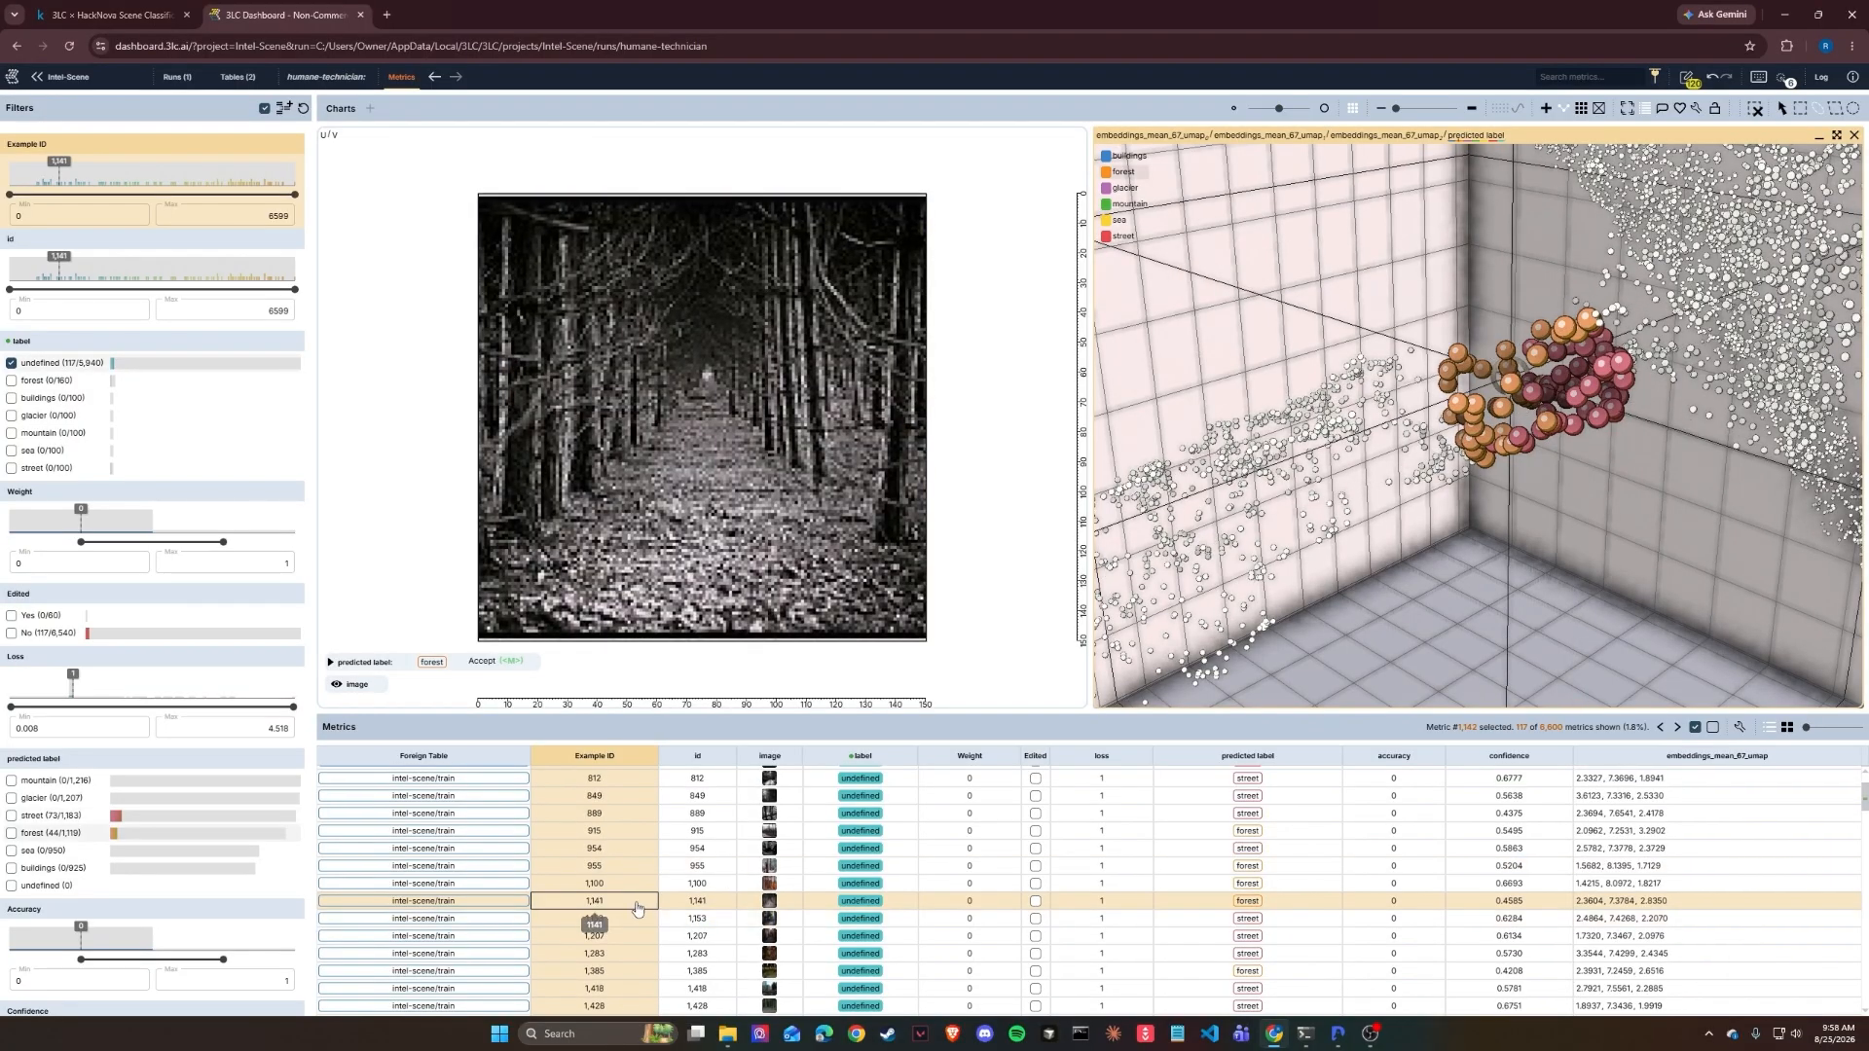
Step: Select the samples with Example IDs 777 through 1,207 and set their label to forest
scroll(638, 907, "up", 1)
left_click(607, 818)
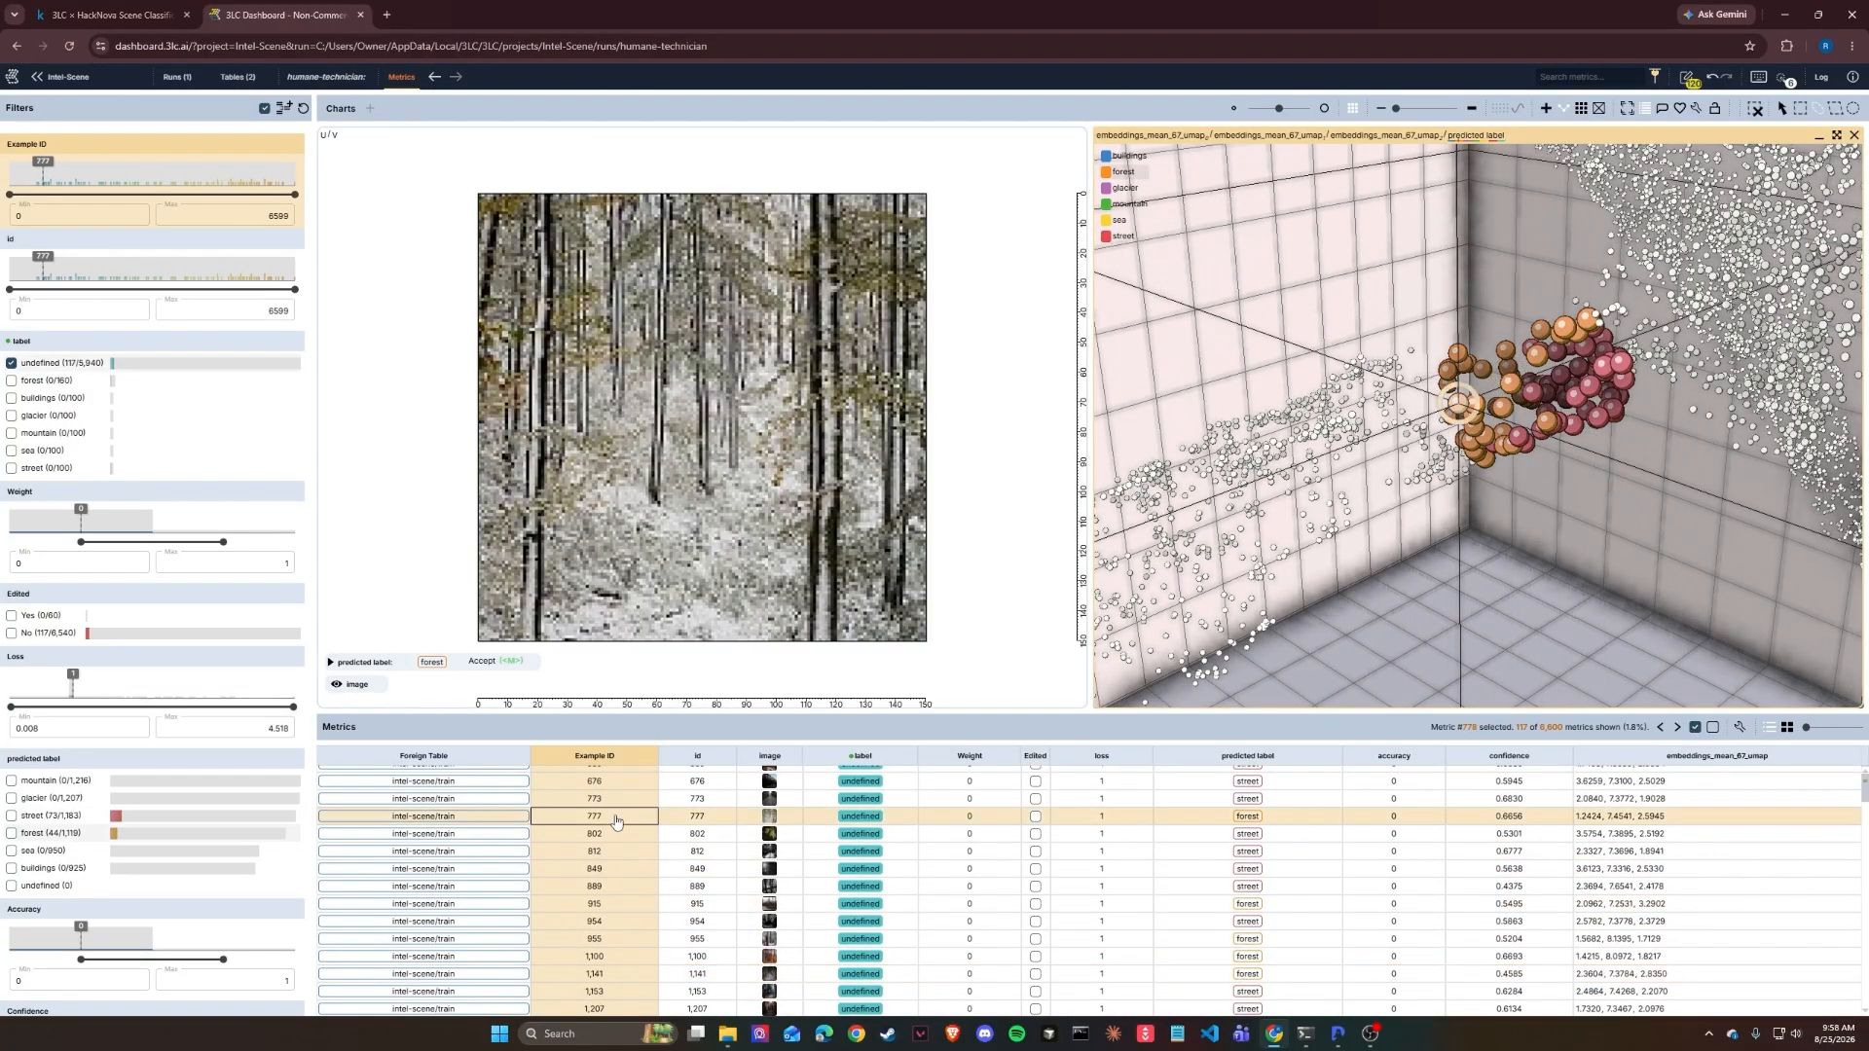
left_click(632, 1009, "shift")
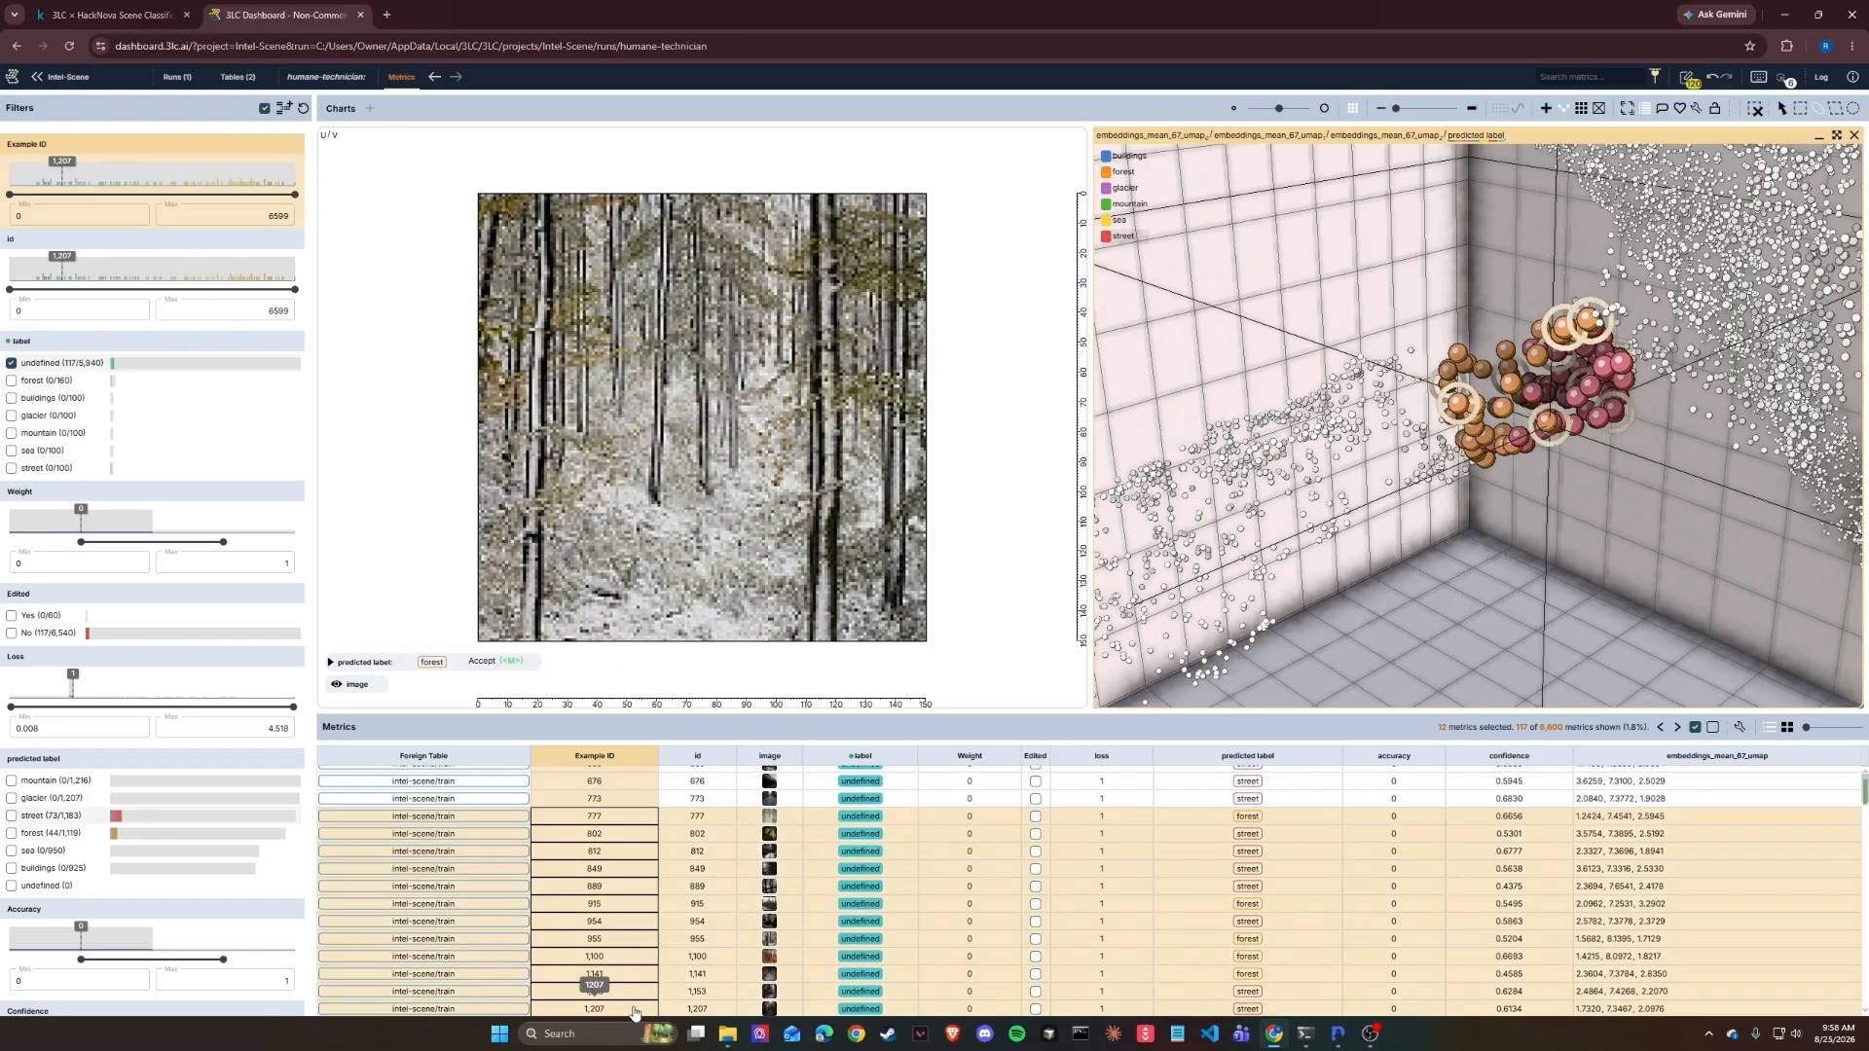
scroll(633, 993, "down", 1)
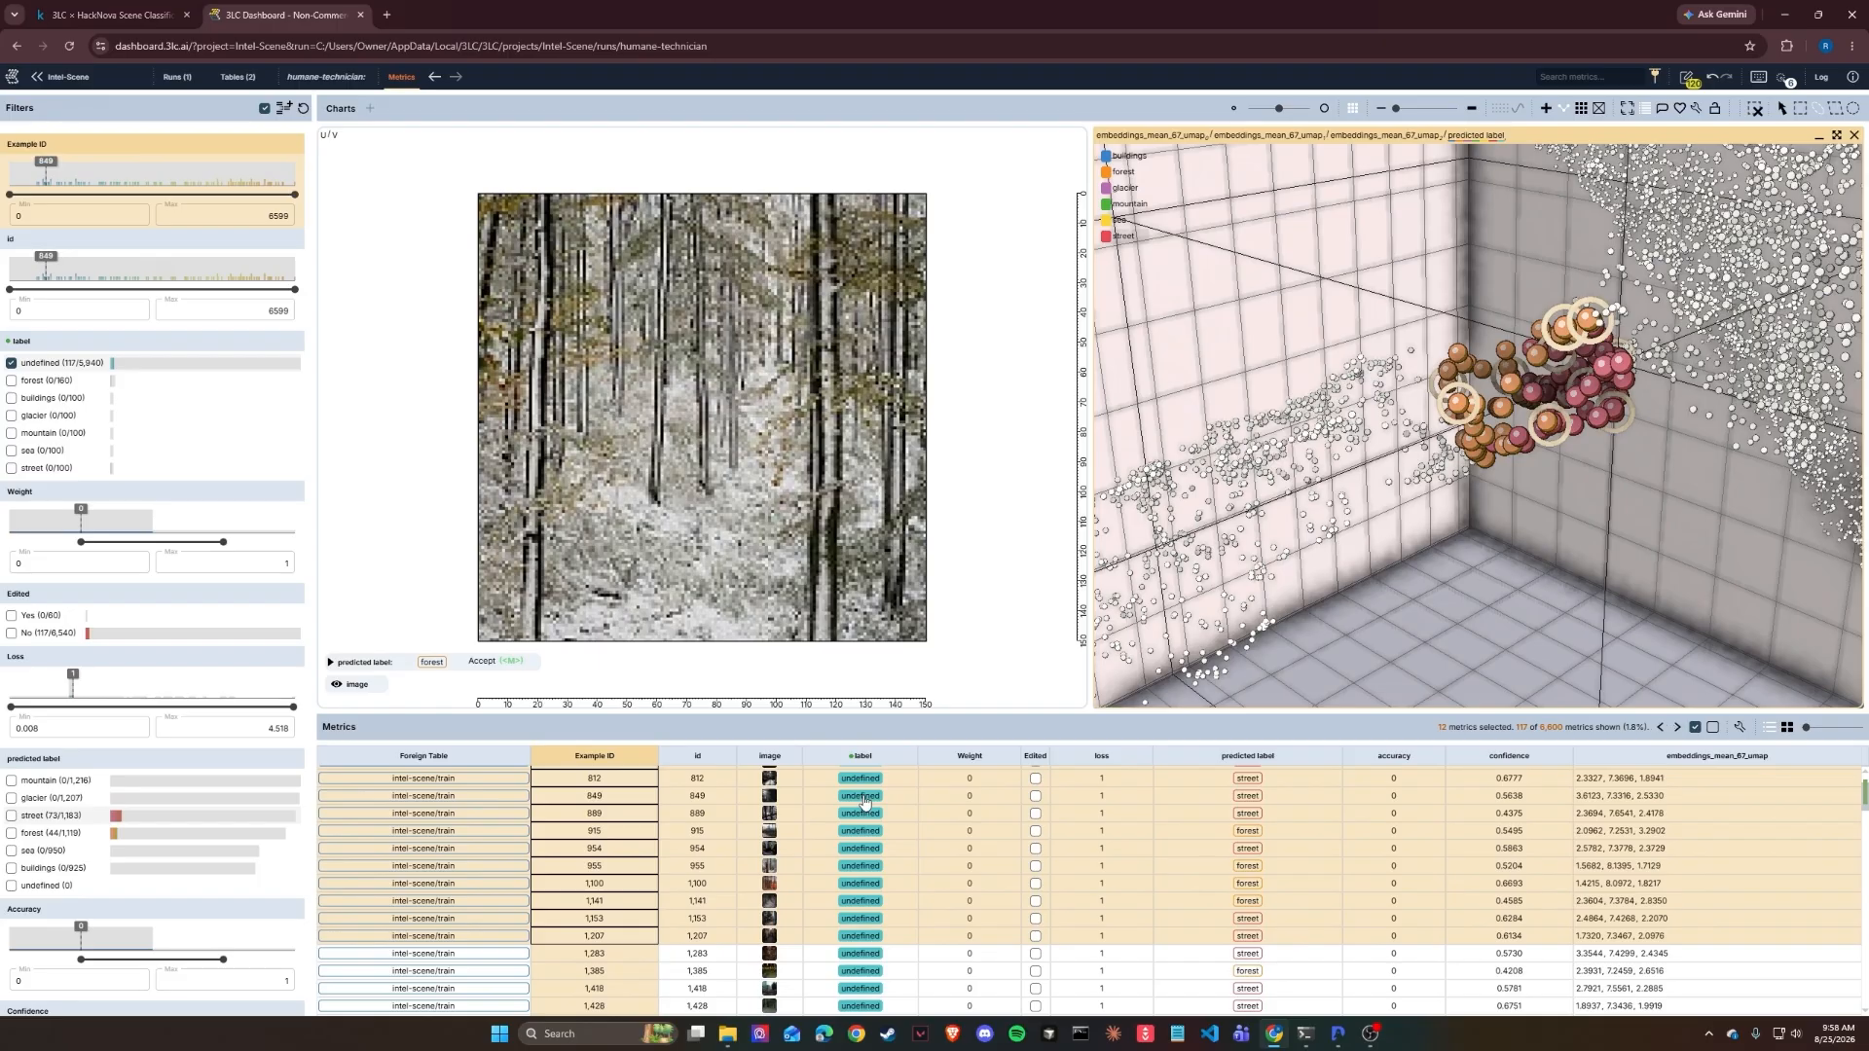
left_click(864, 801)
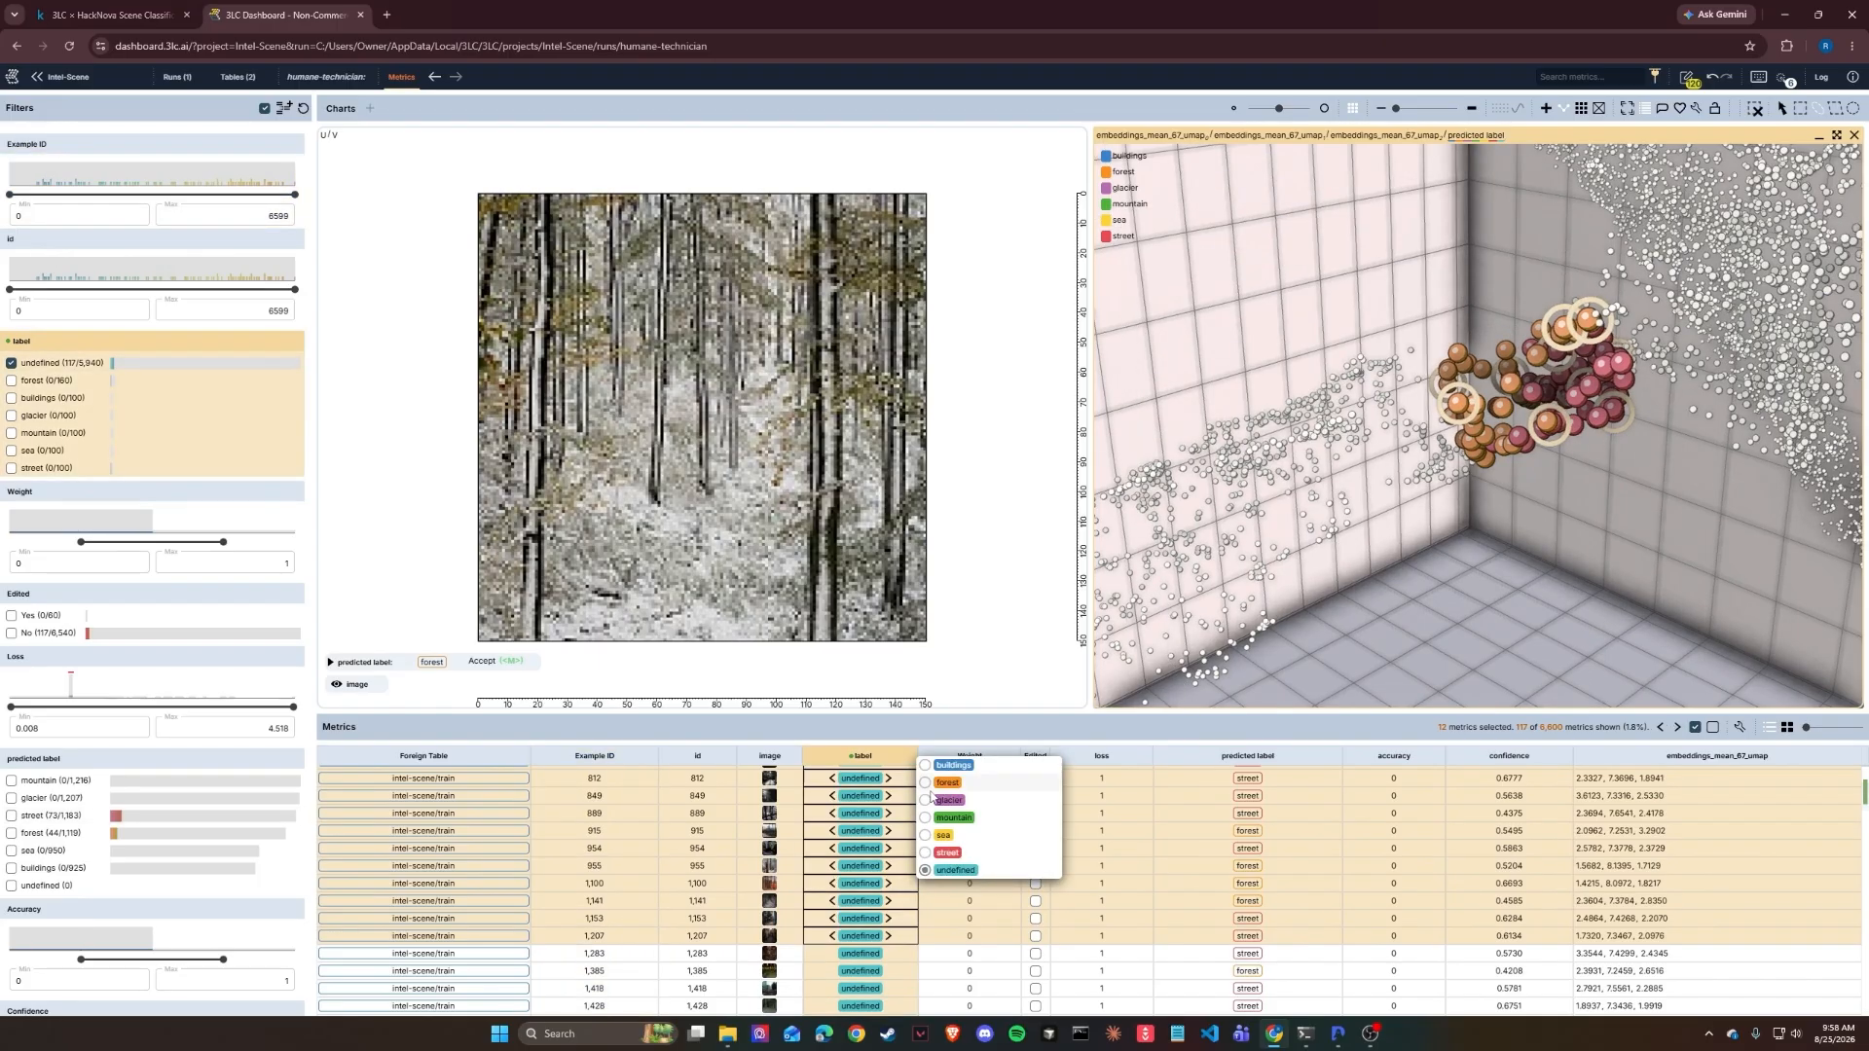
key("m")
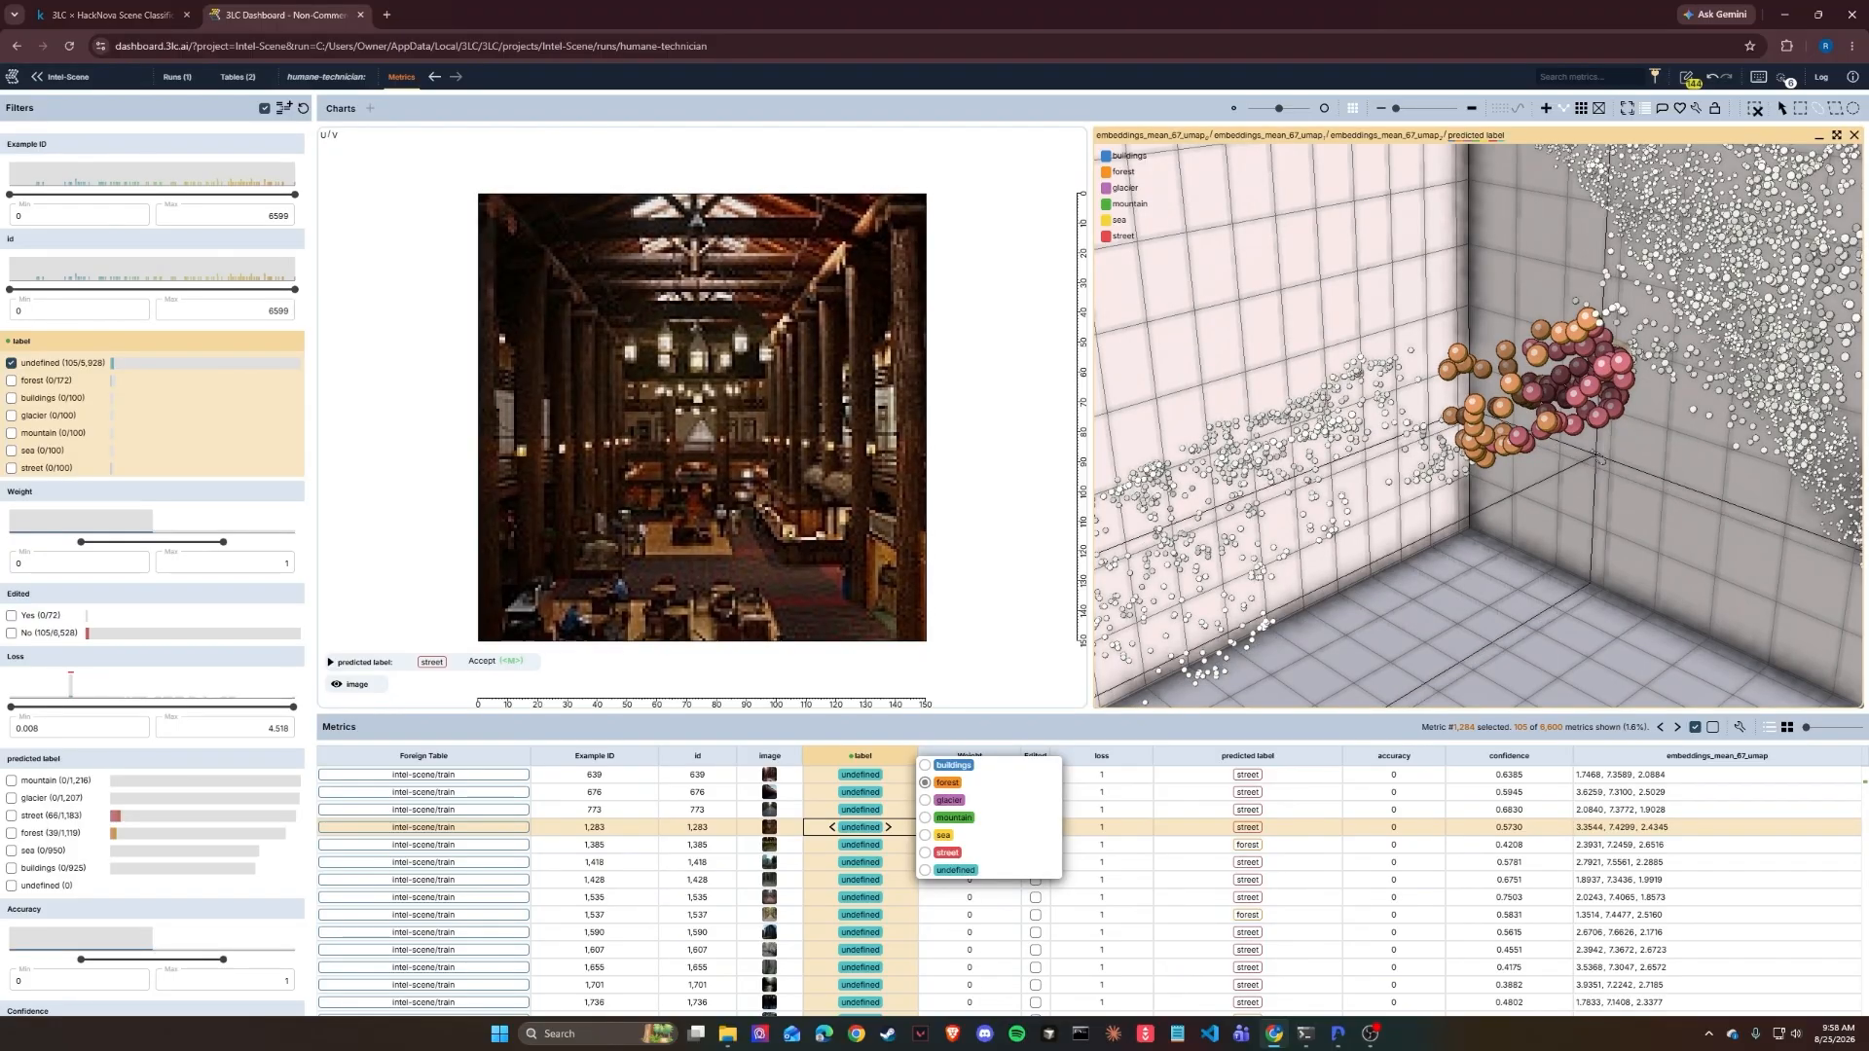
Step: Commit the pending label and weight edits with the filename override version_2, reload the dashboard, and show the project's tables
left_click(1689, 82)
left_click(1689, 82)
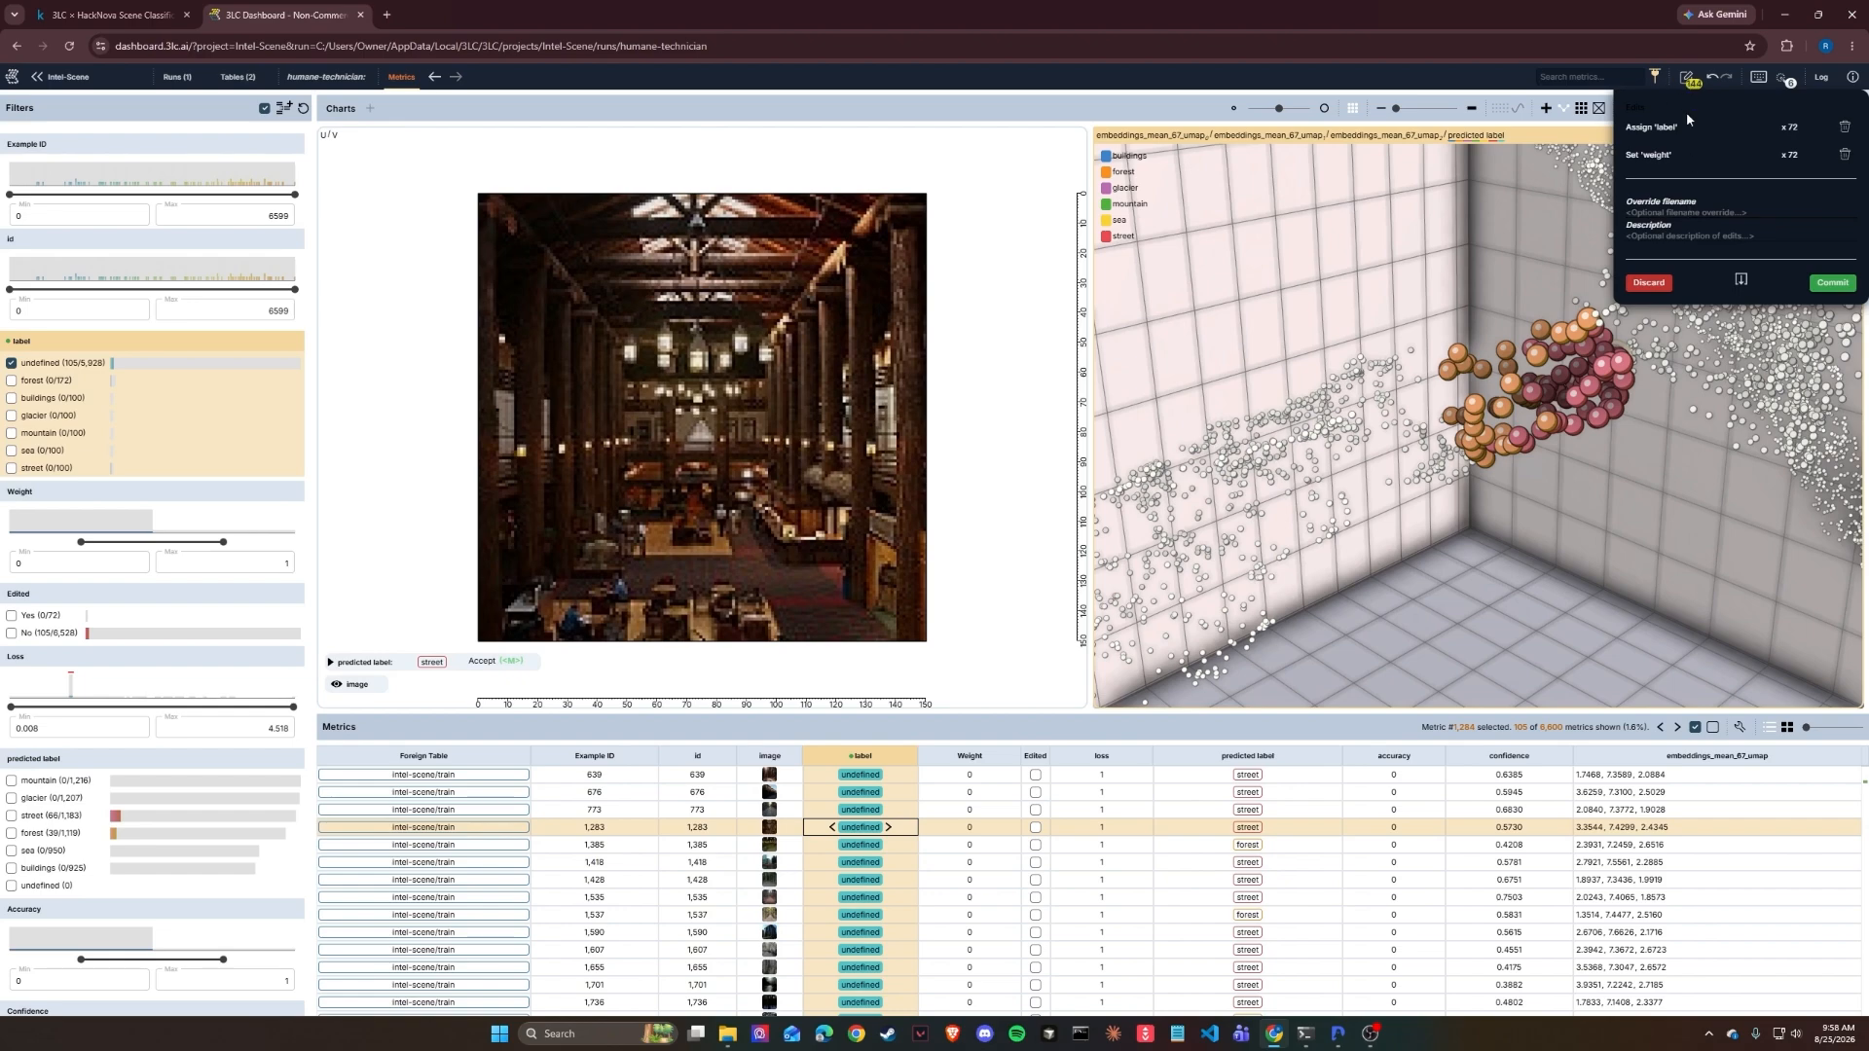
left_click(1691, 211)
type("version_2")
left_click(1832, 283)
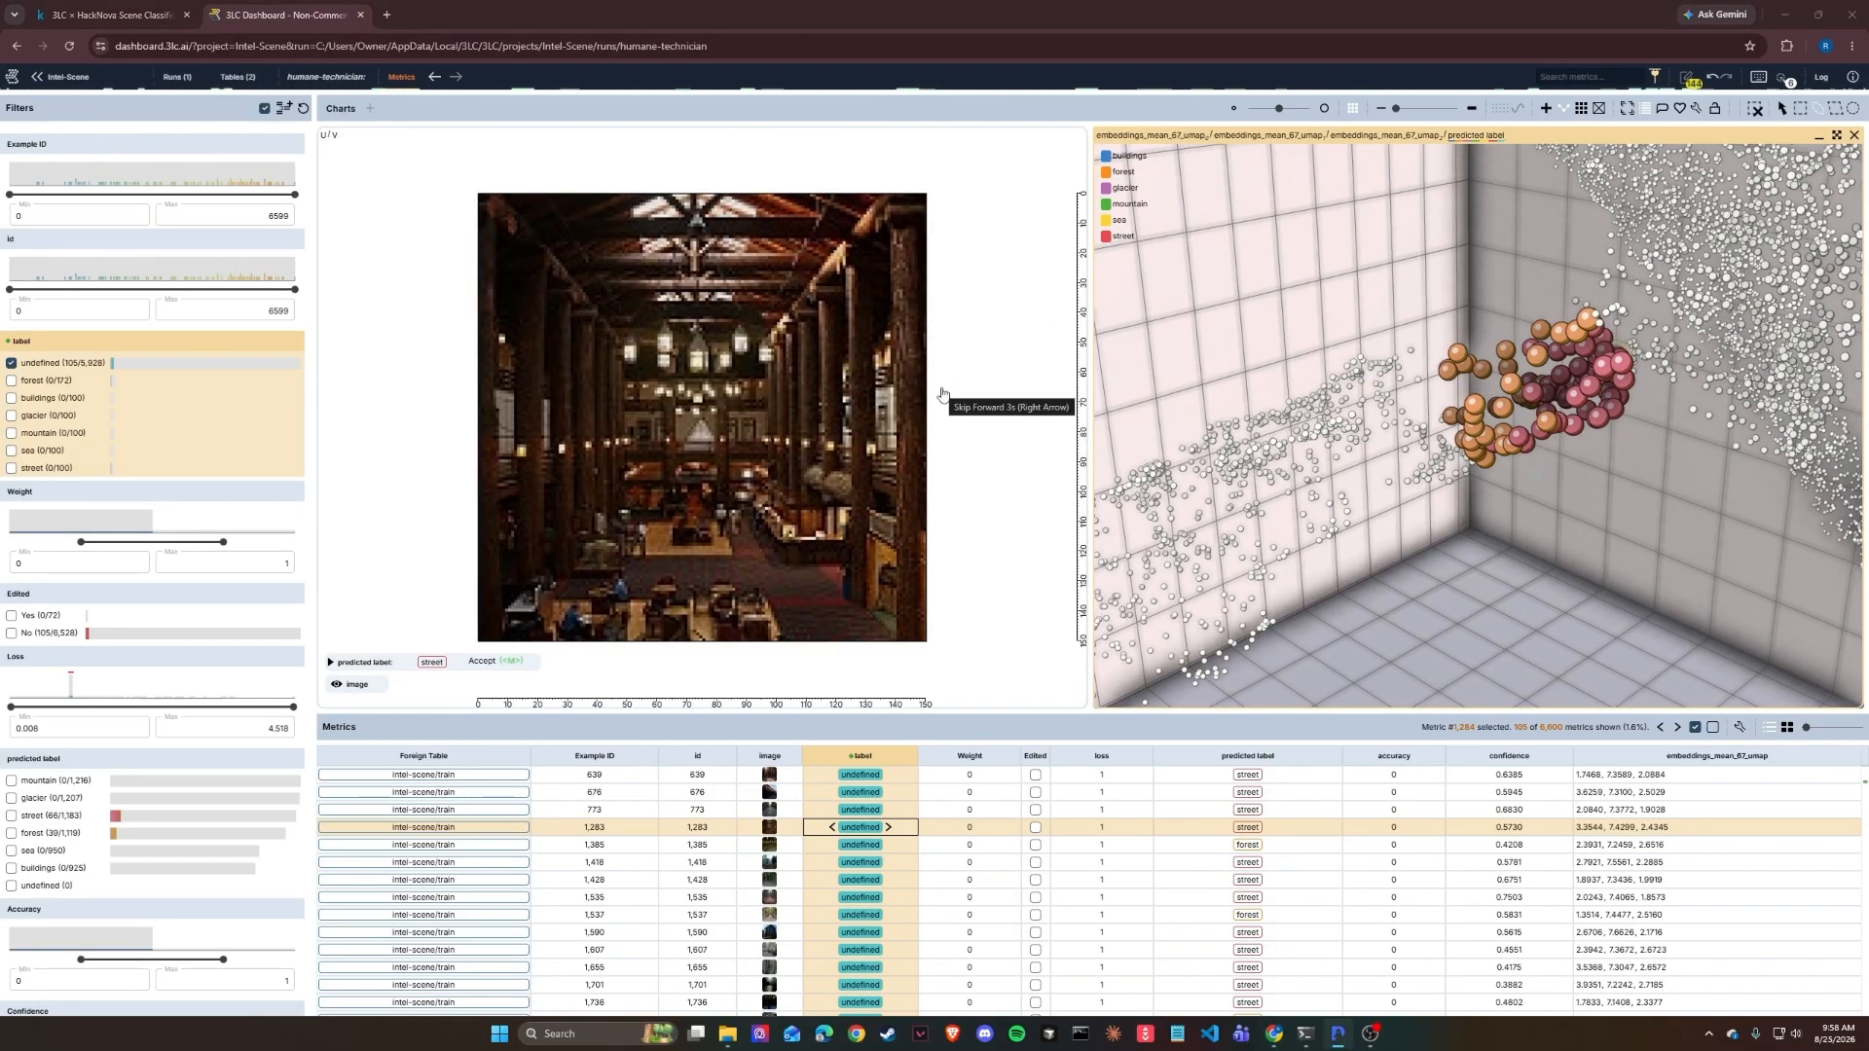
key("F5")
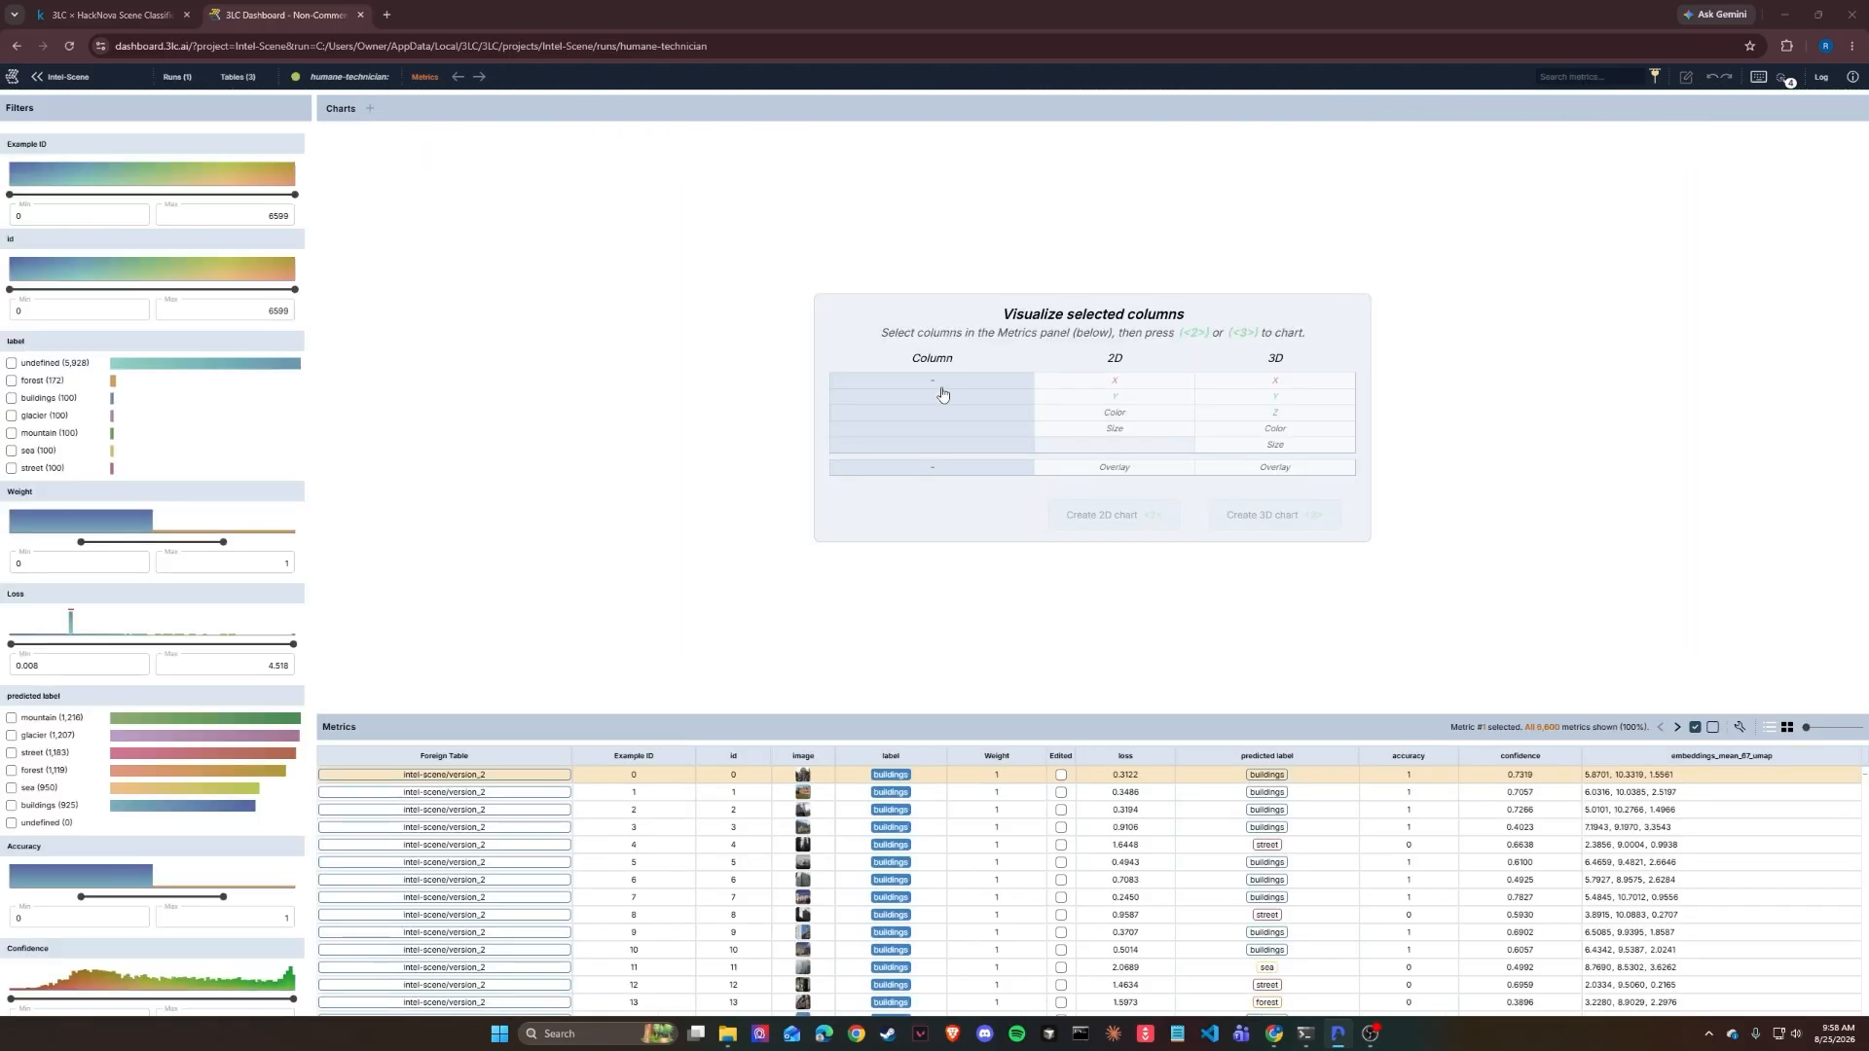
left_click(235, 81)
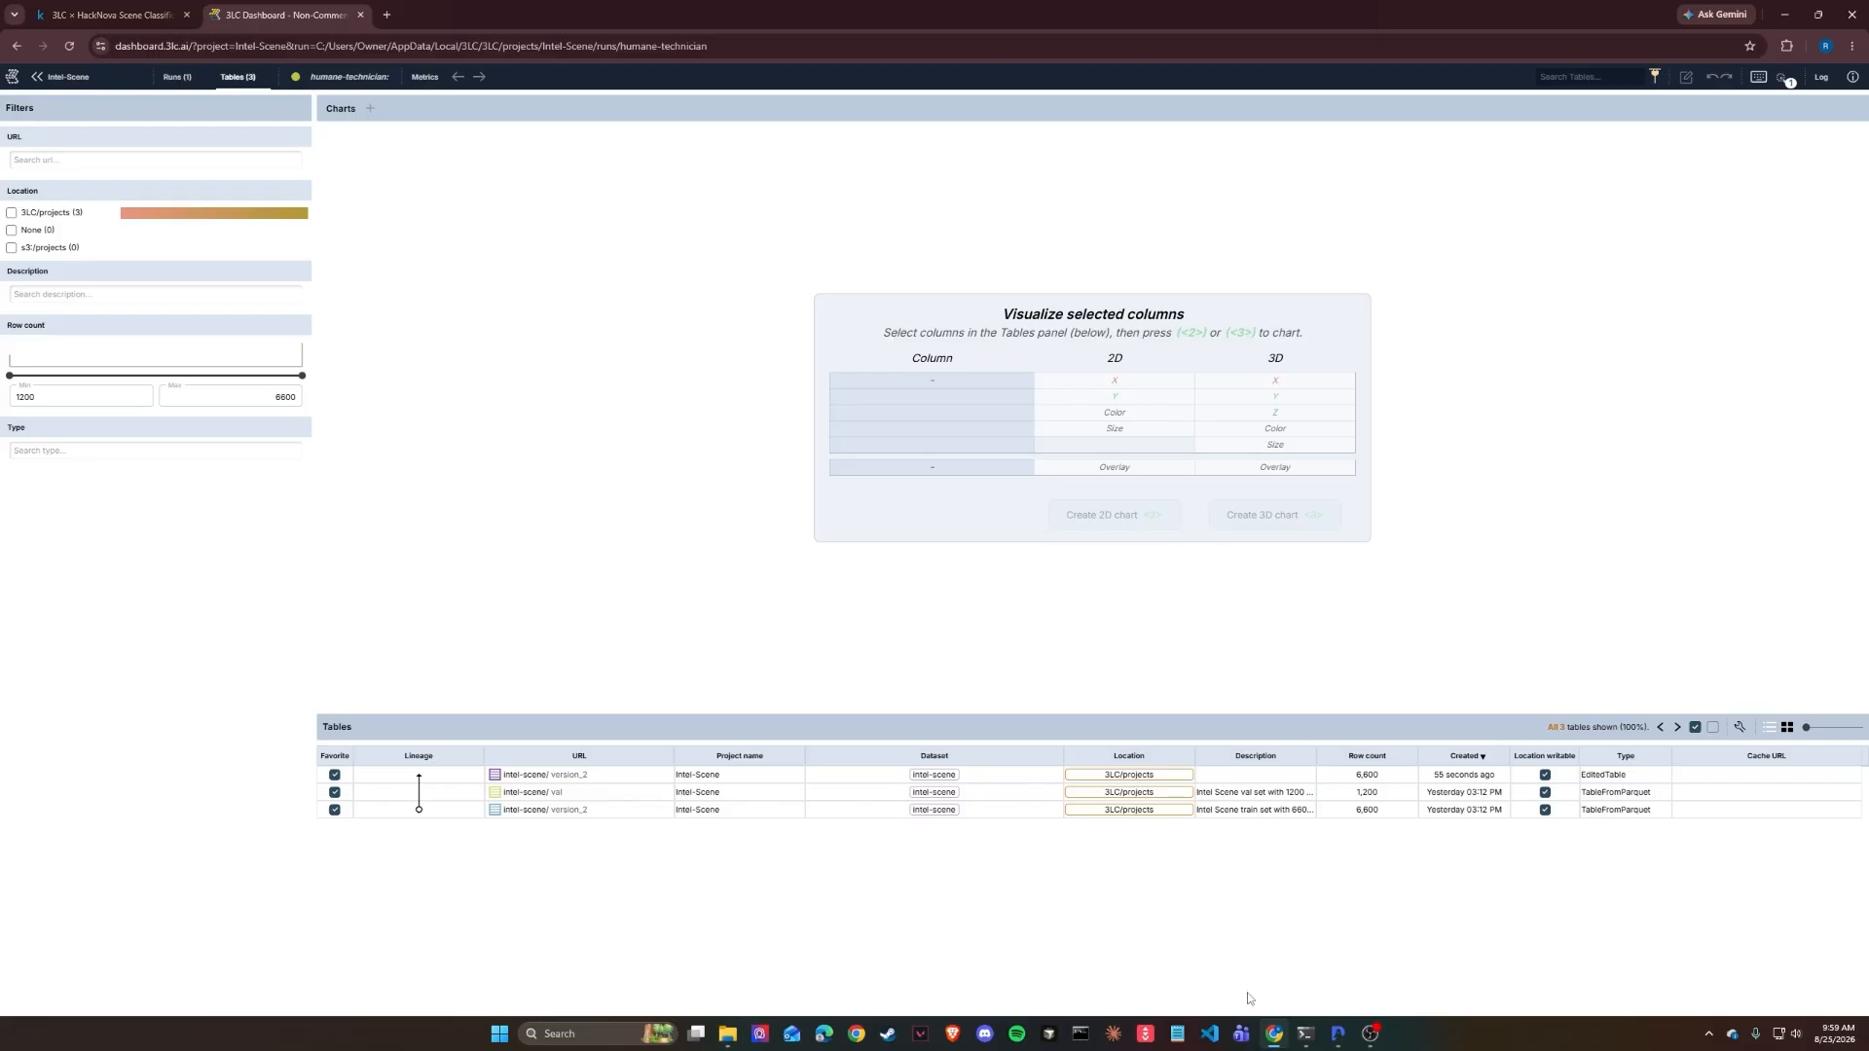
Step: Switch to the Command Prompt in the challenge folder and run python train.py
left_click(1306, 1034)
left_click_drag(448, 274, 1444, 471)
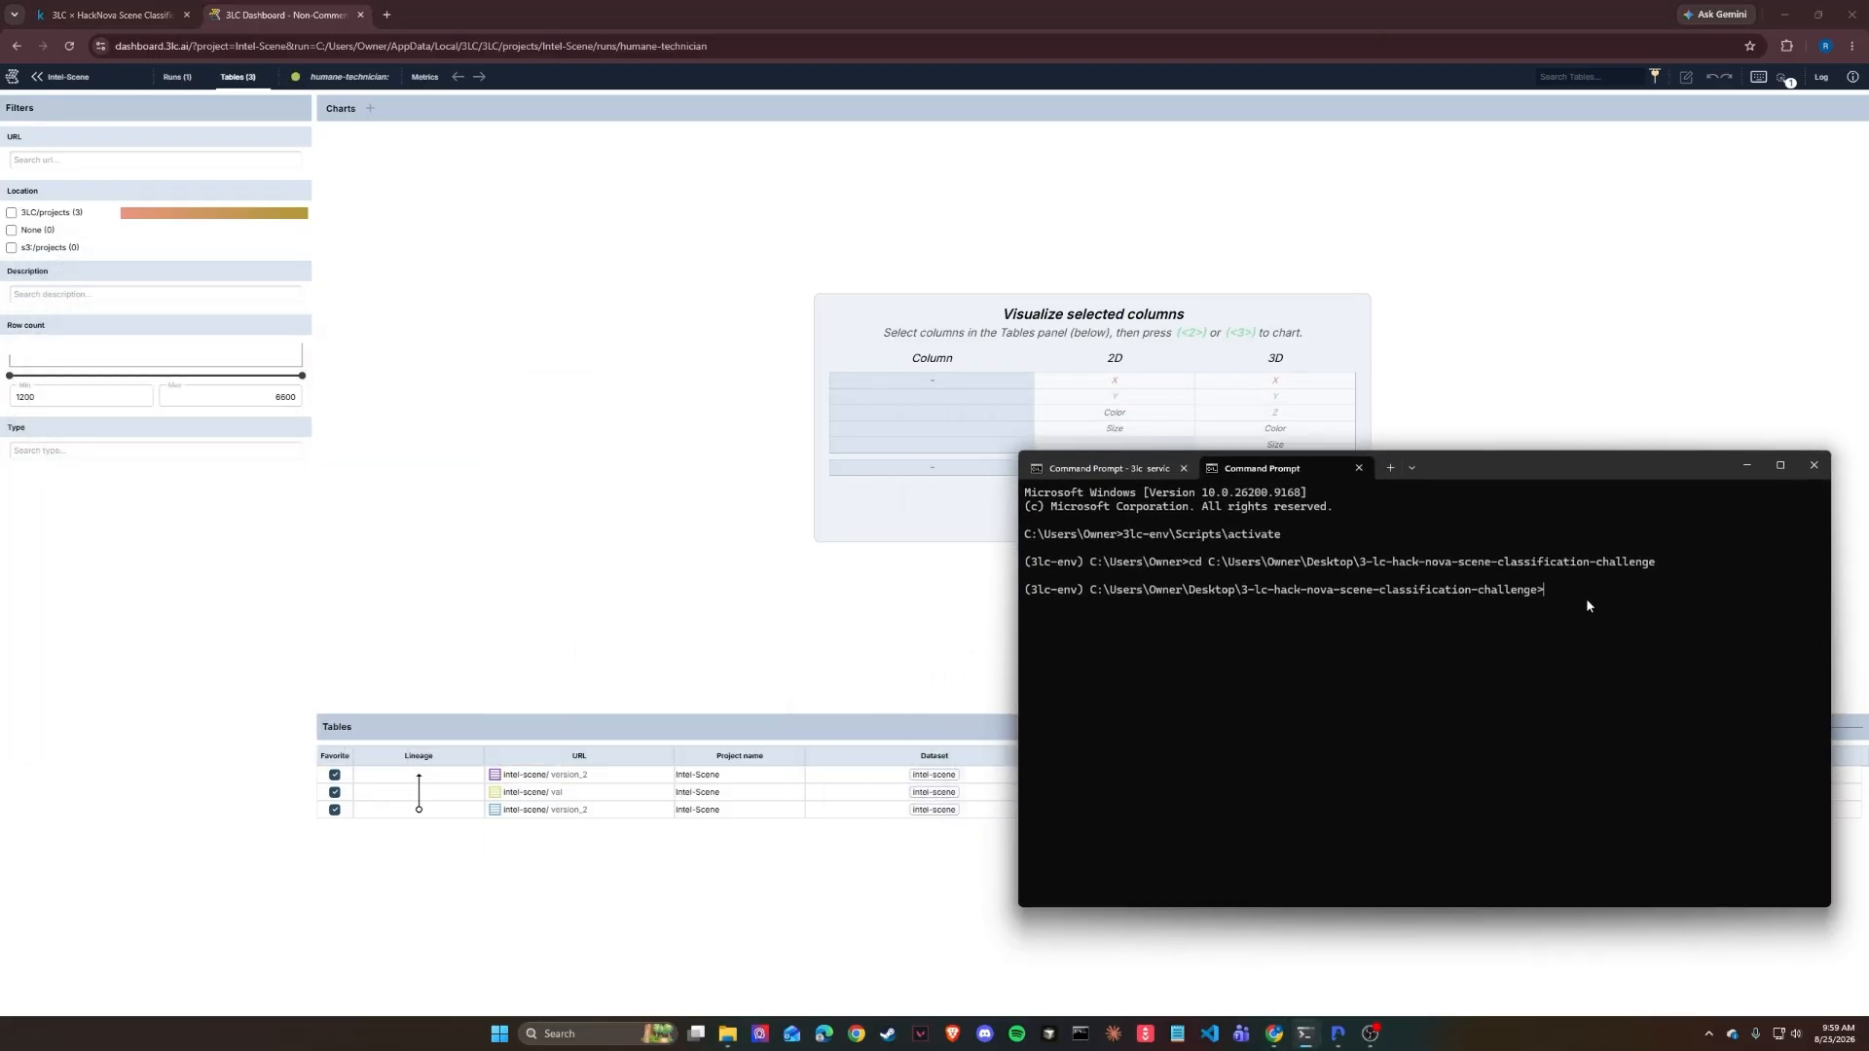
type("python train.py")
key("Return")
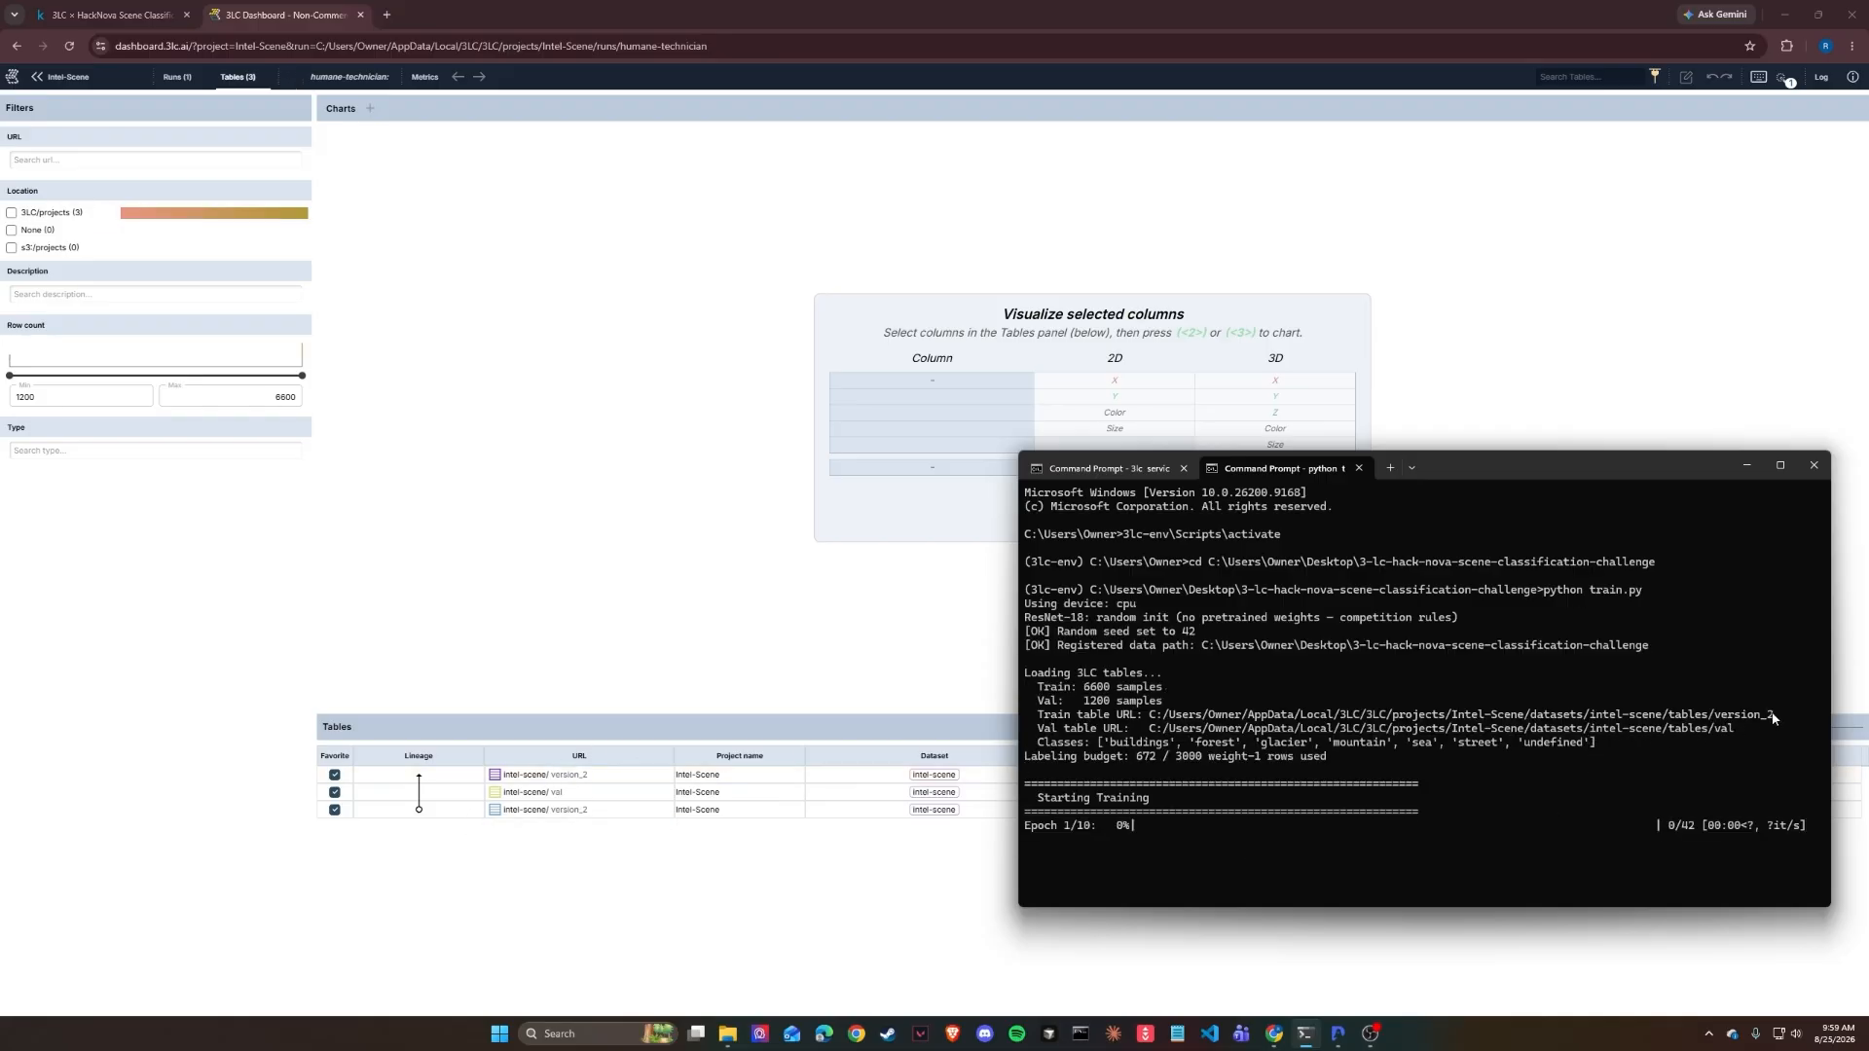
Step: Check the train table URL, val table URL and labeling budget lines in the training output
left_click_drag(1784, 717, 1150, 716)
left_click_drag(1738, 731, 1145, 730)
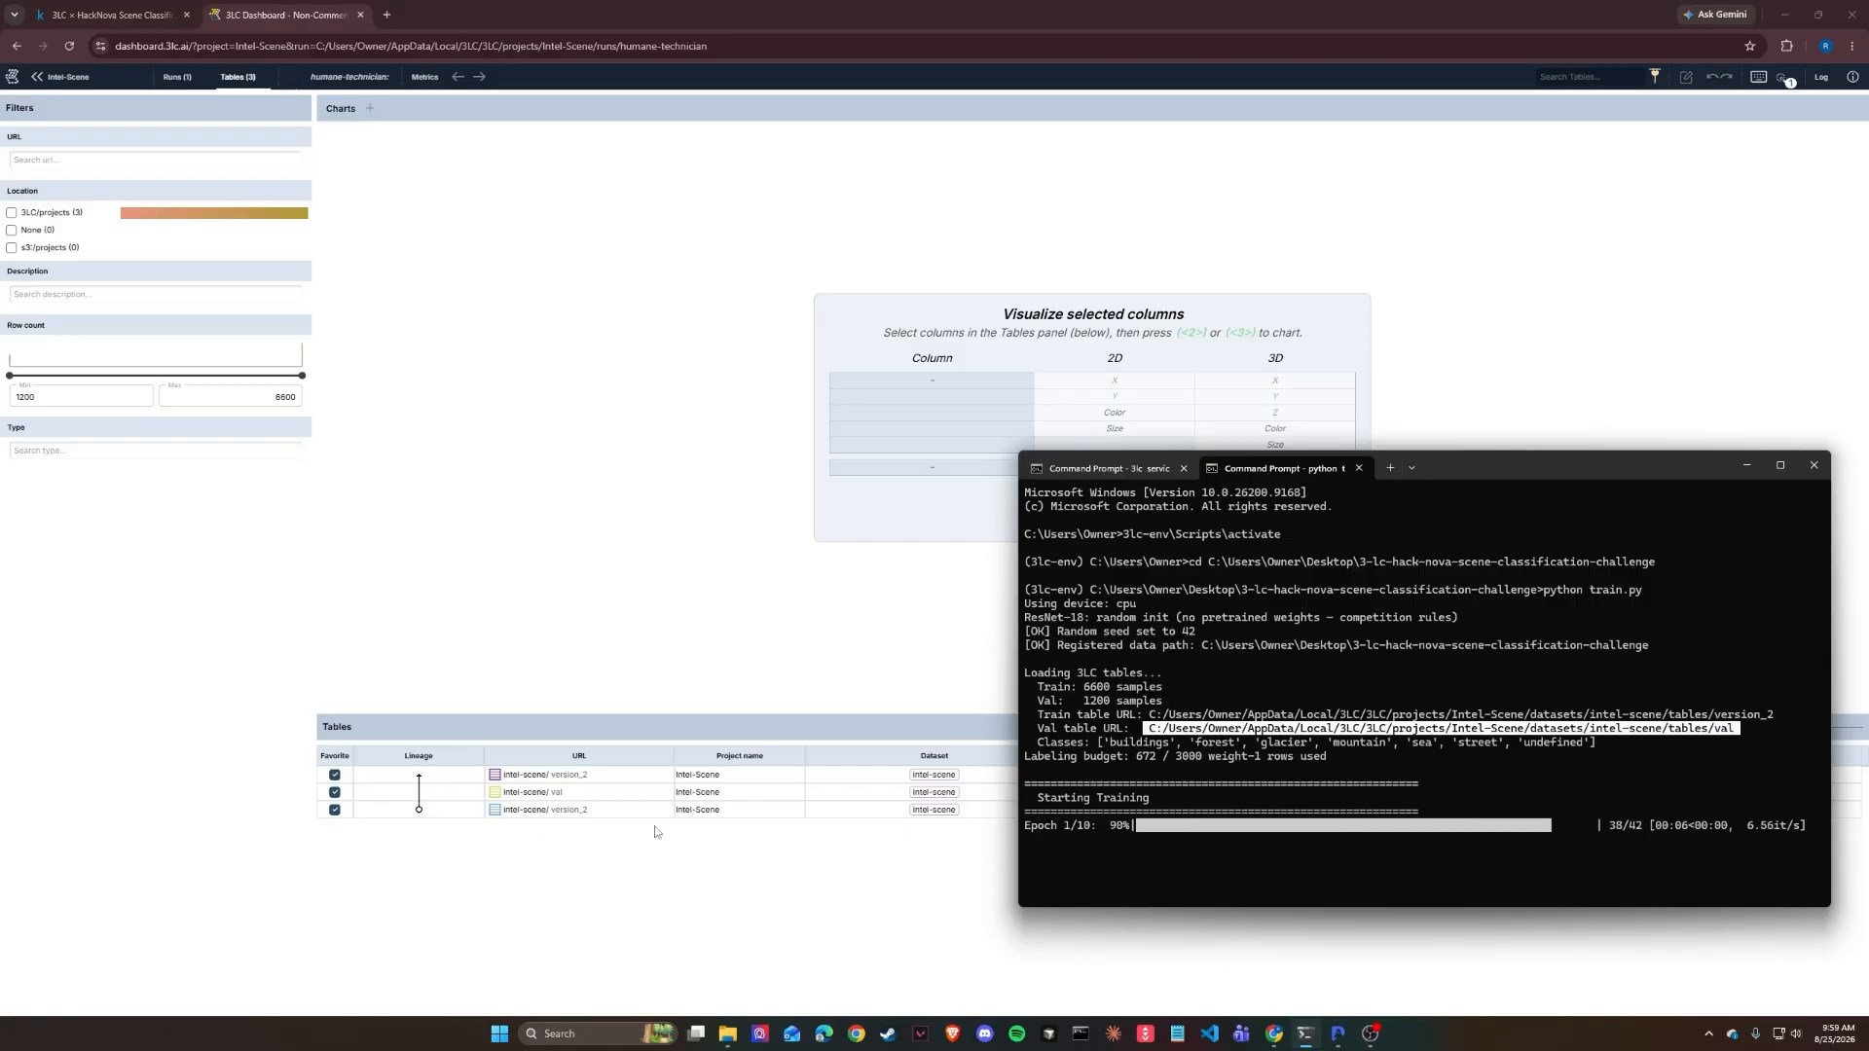
left_click(1514, 740)
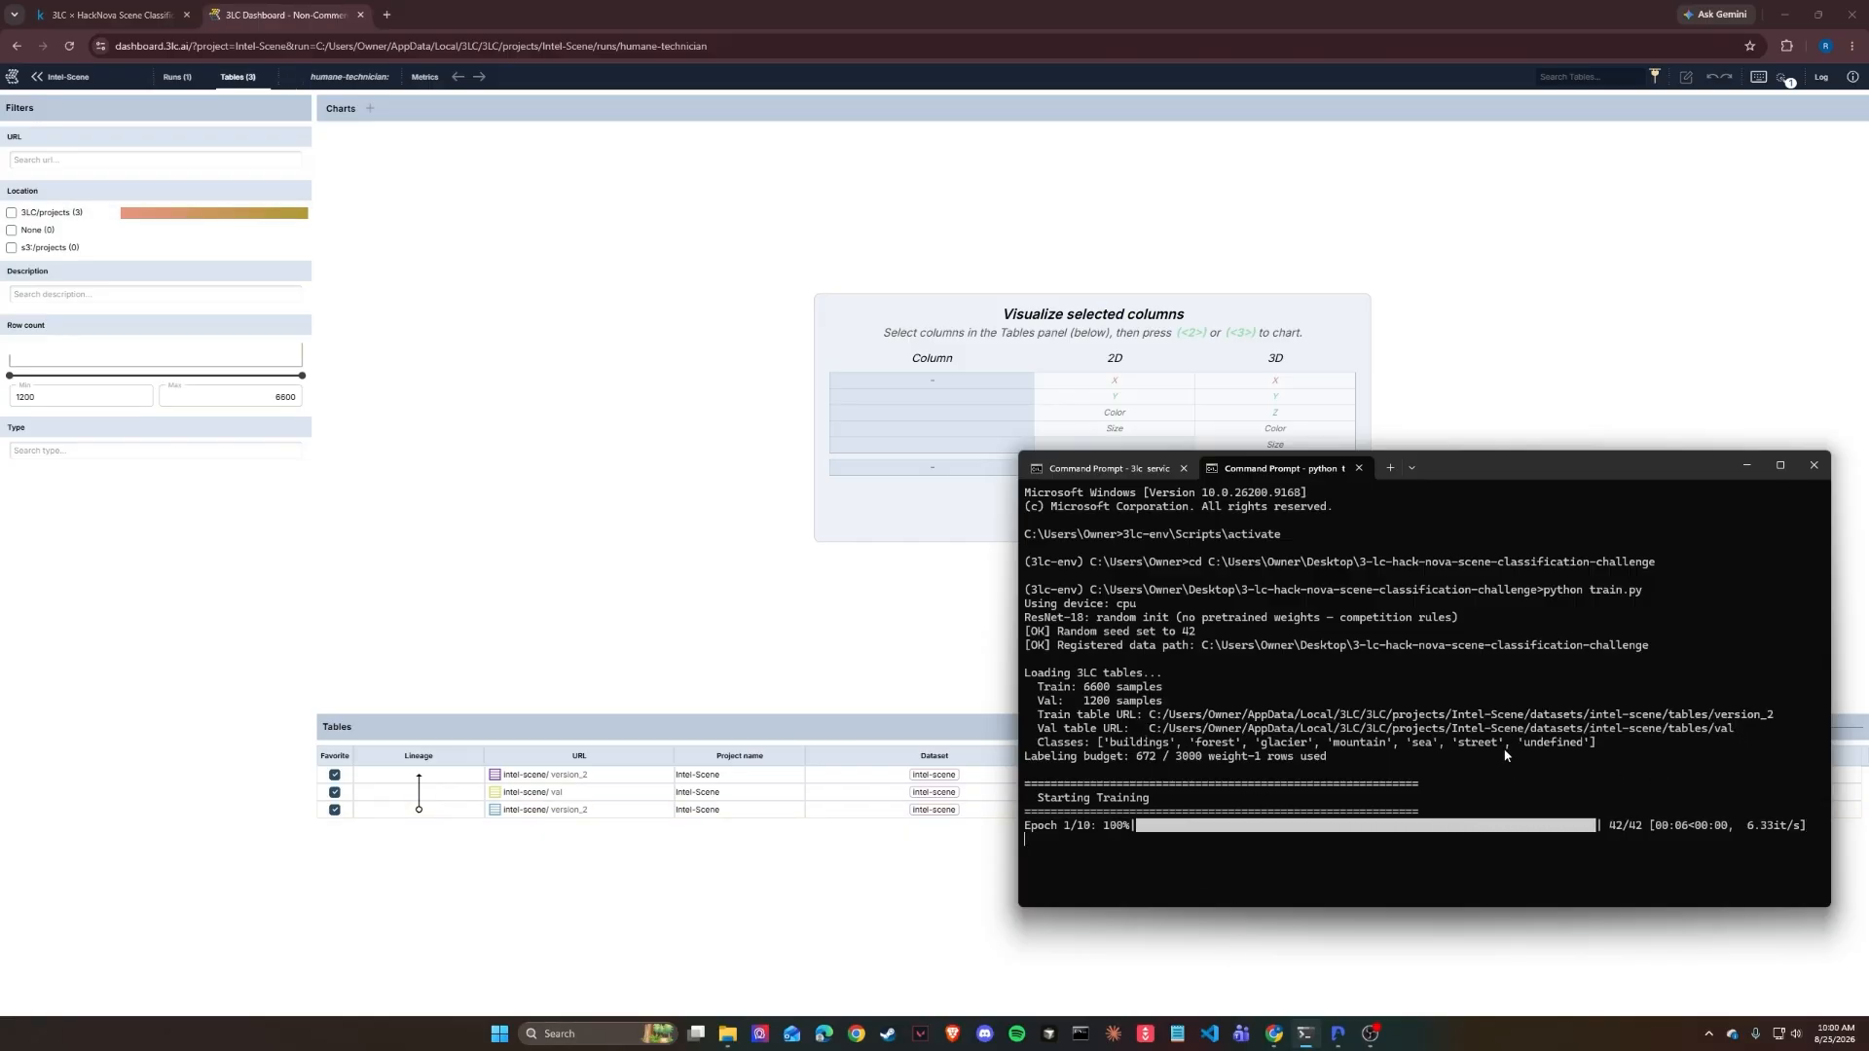
left_click_drag(1159, 755, 1145, 760)
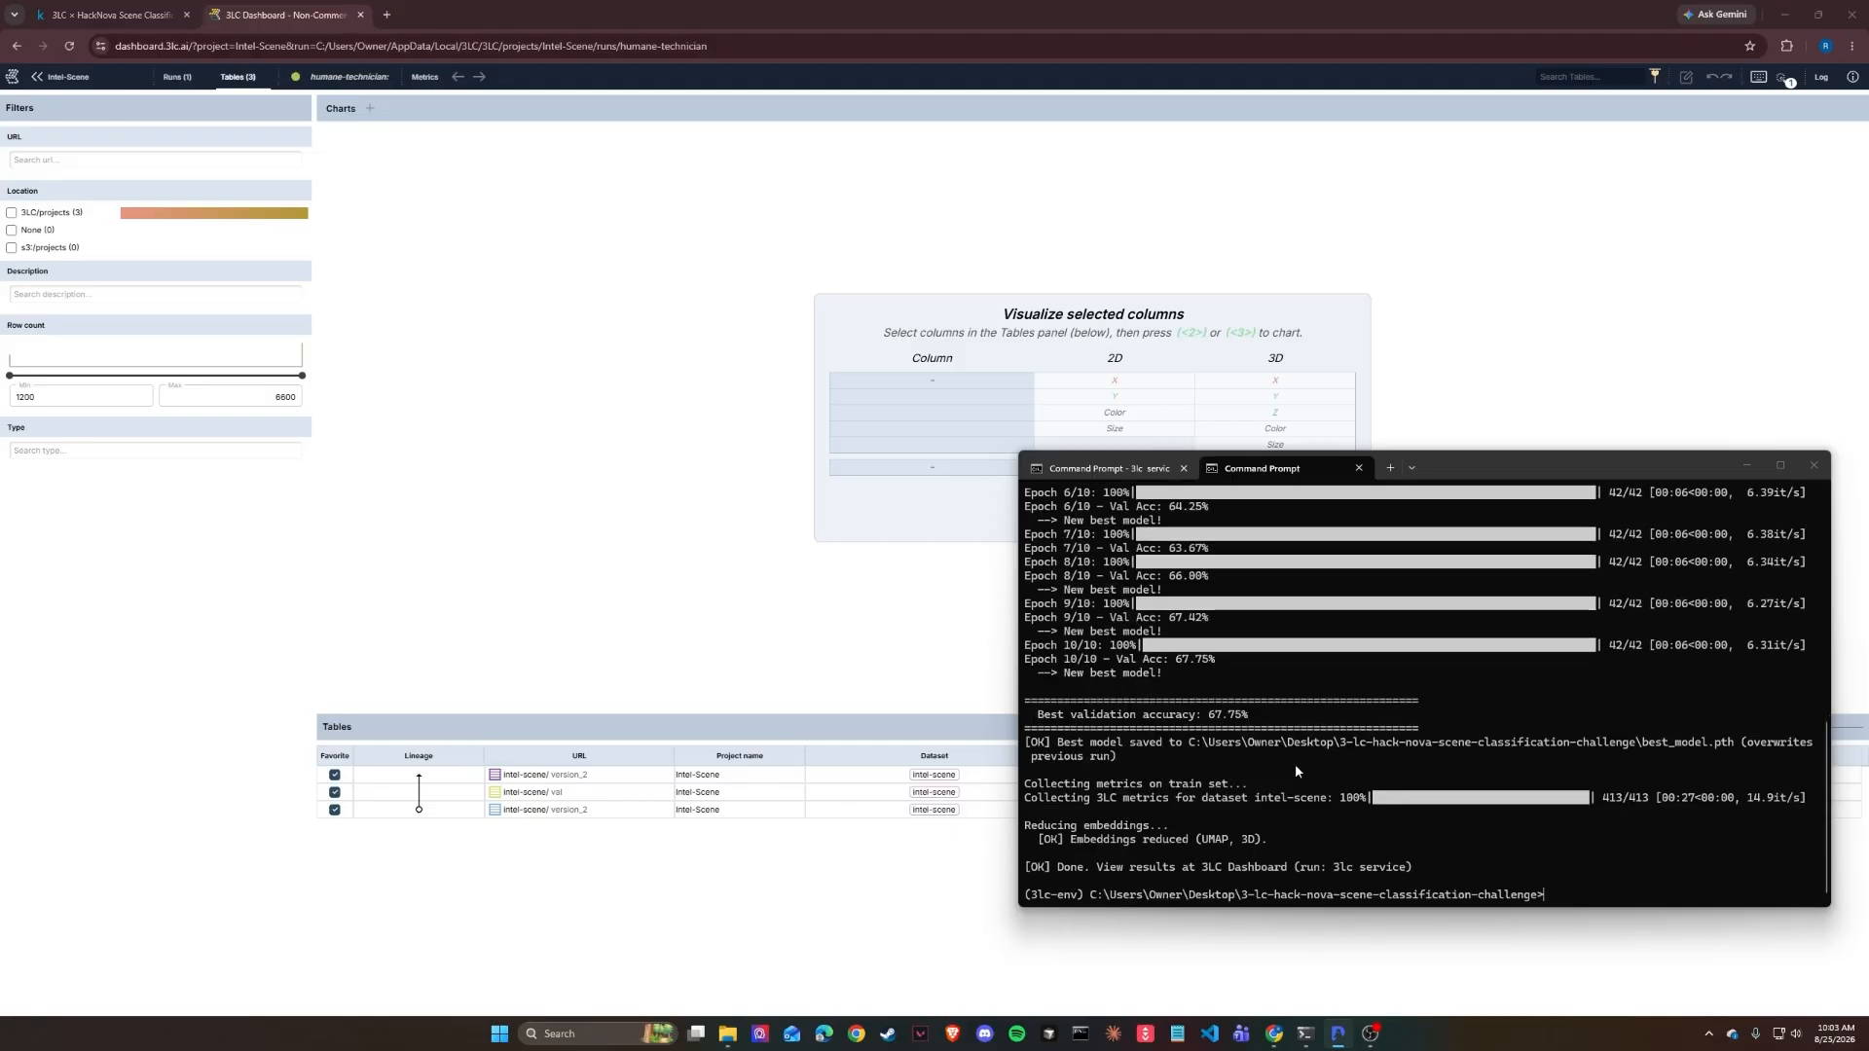
Step: Reopen the humane-technician run from the runs list and switch its input table to the original intel-scene/train revision
left_click(177, 76)
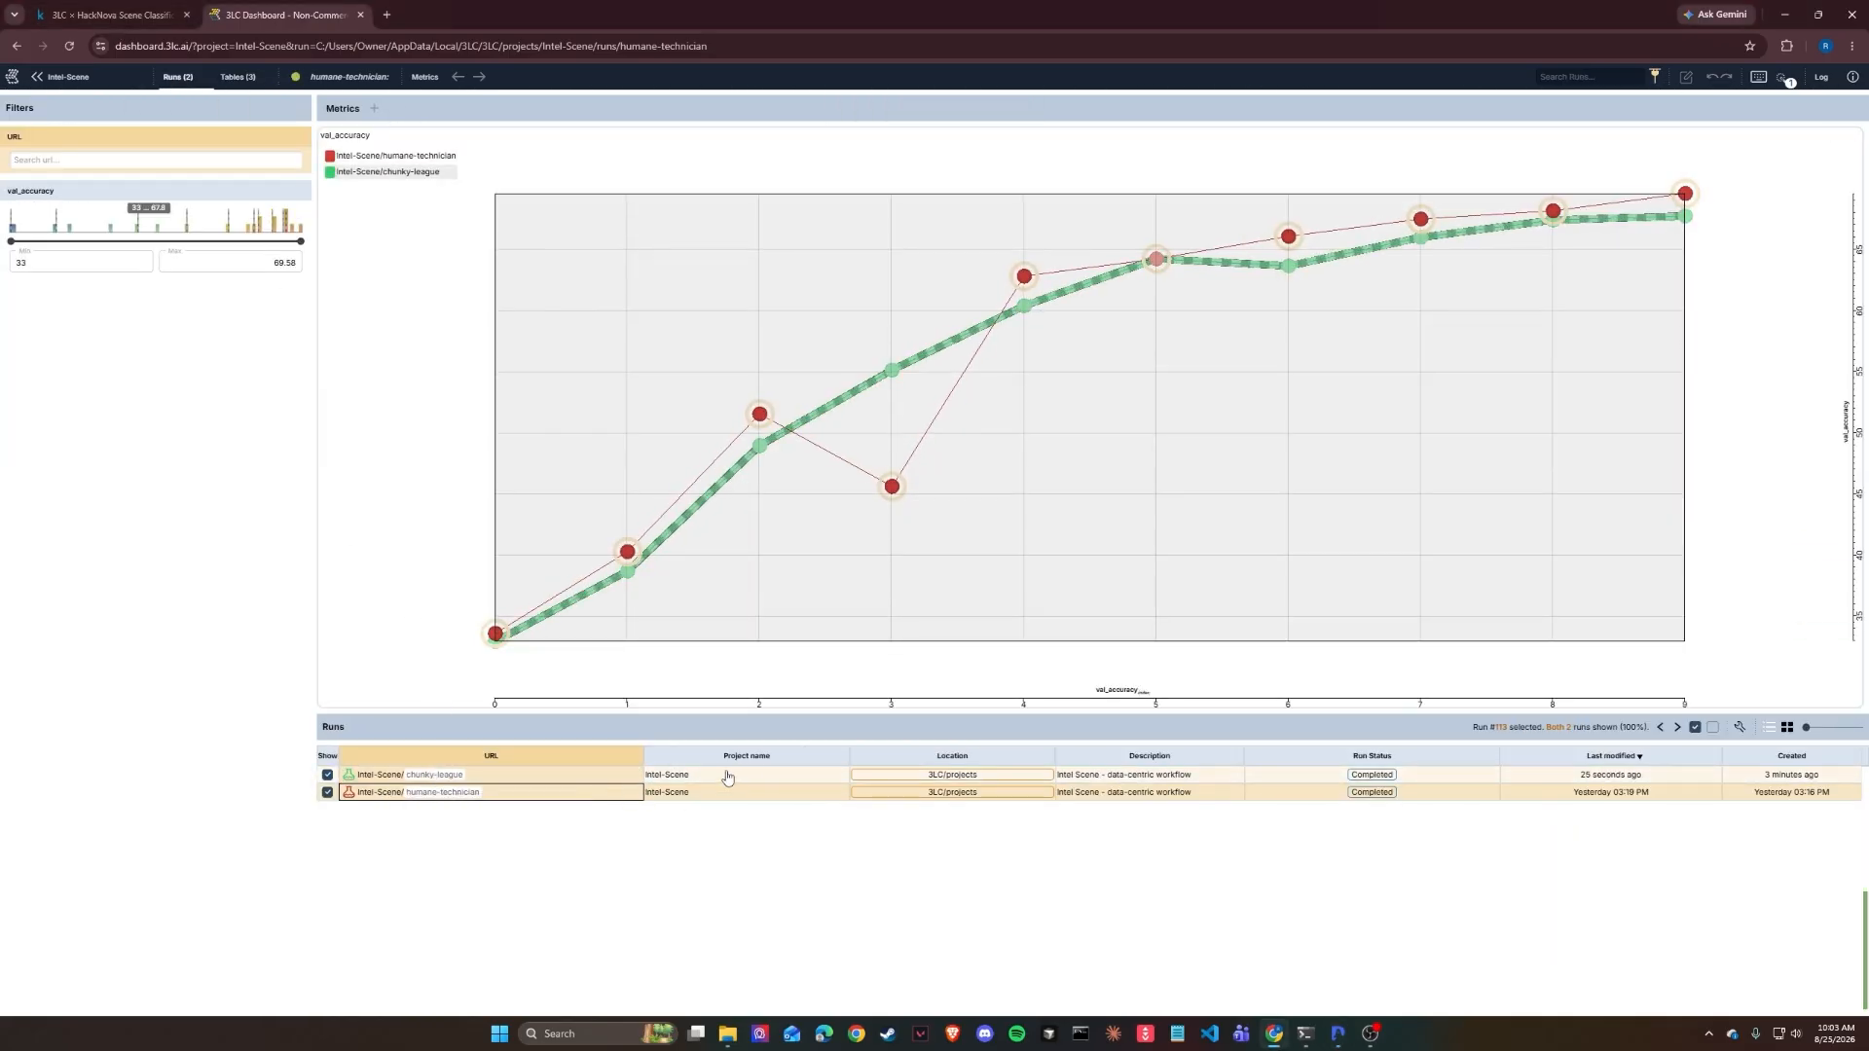
double_click(390, 794)
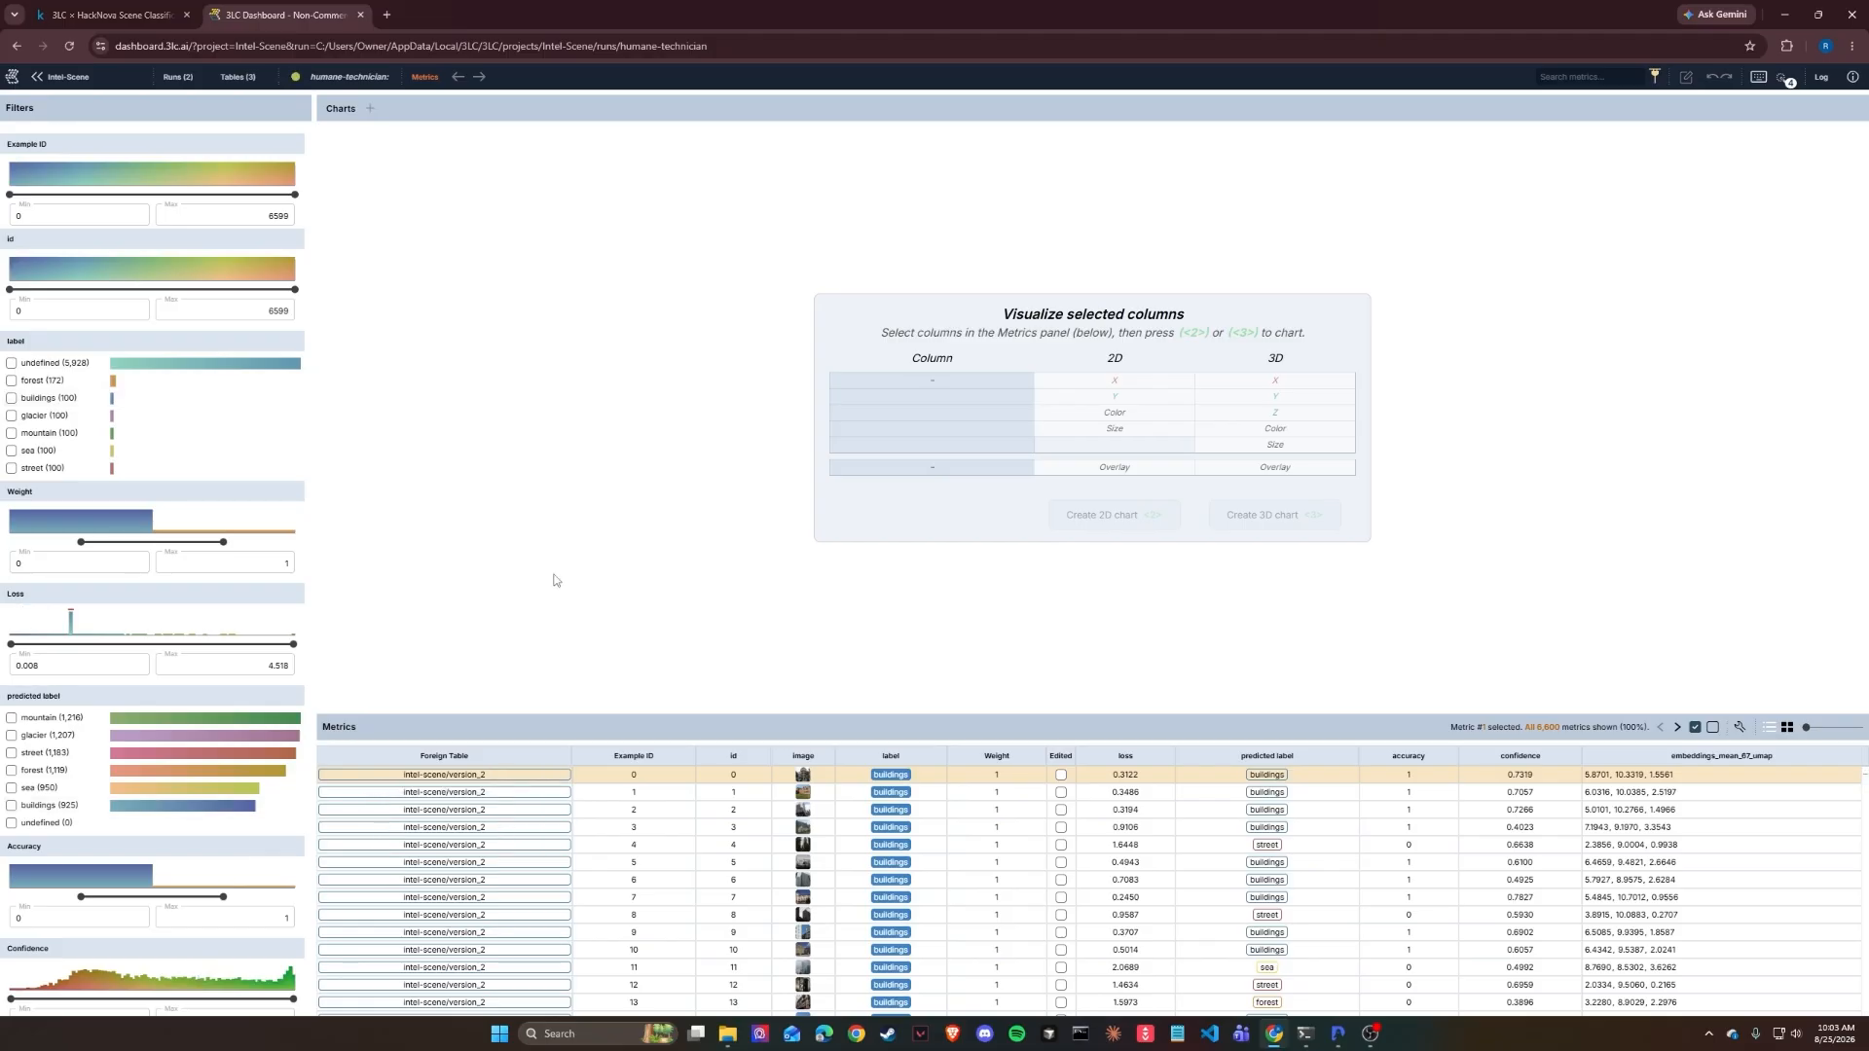
key("d")
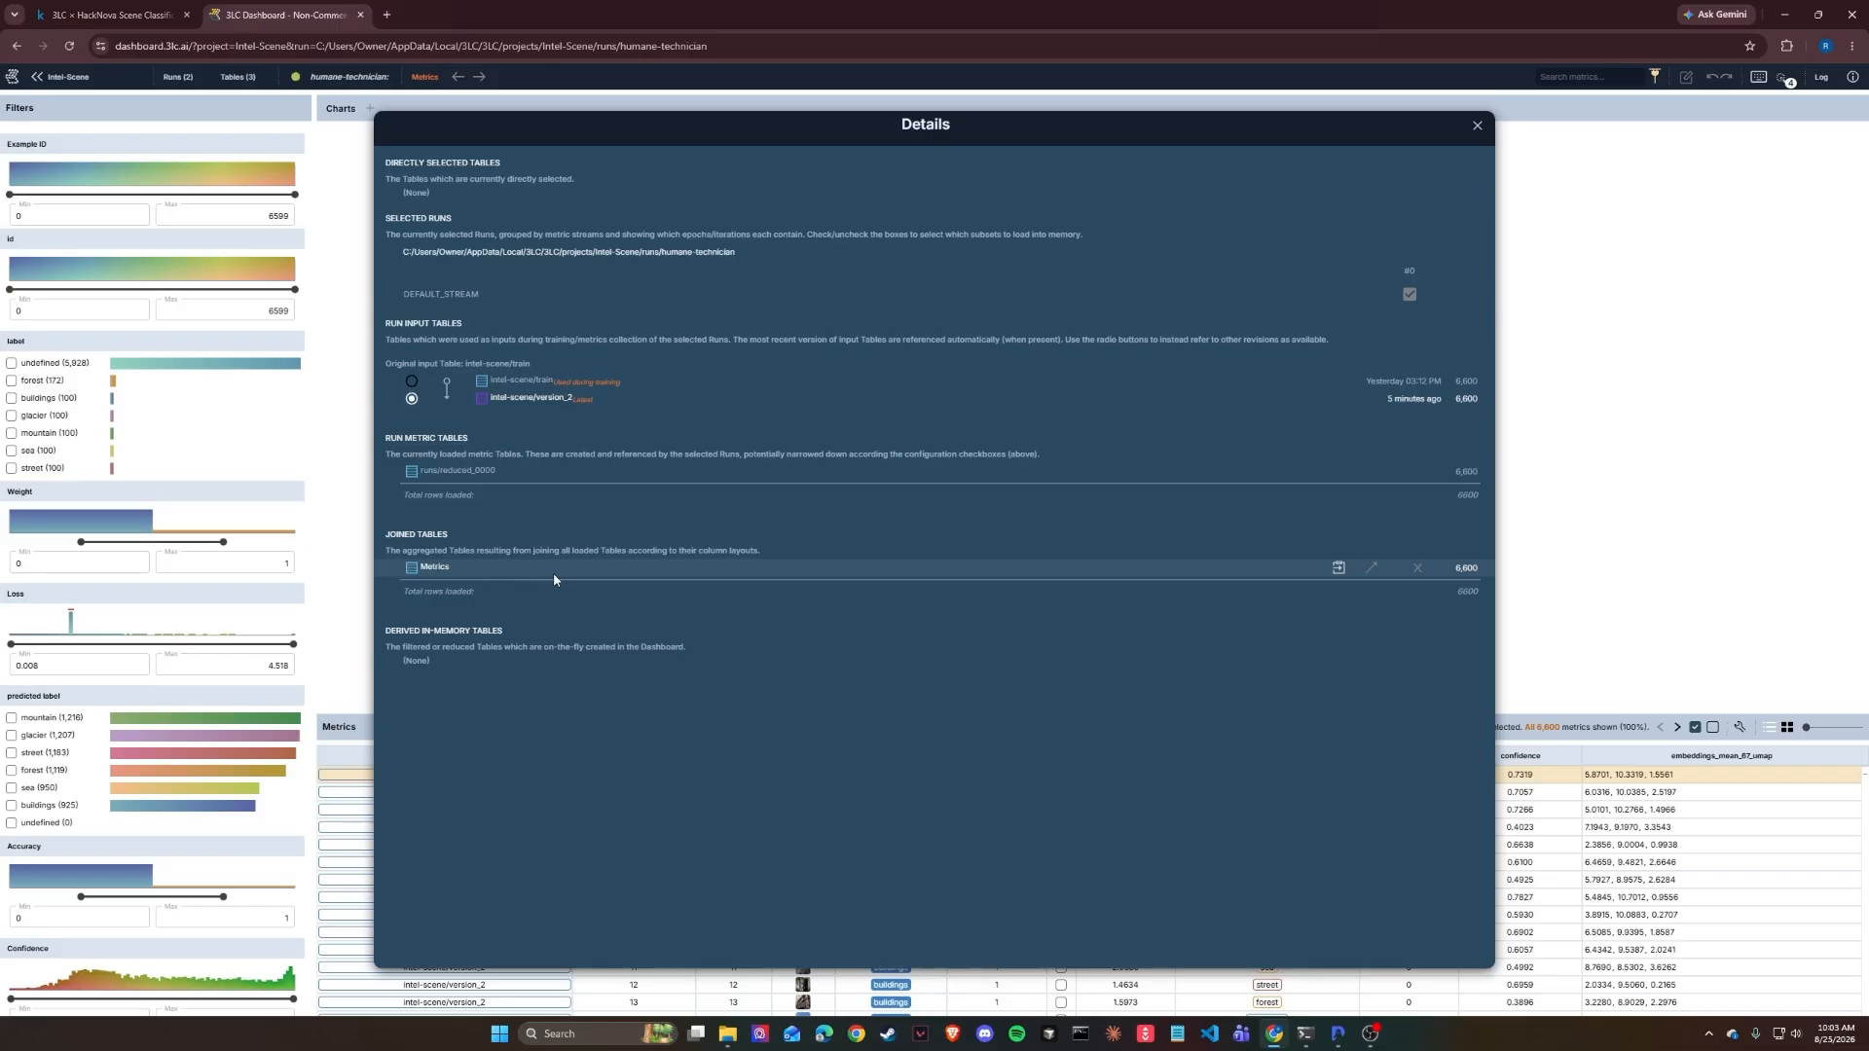
left_click(412, 383)
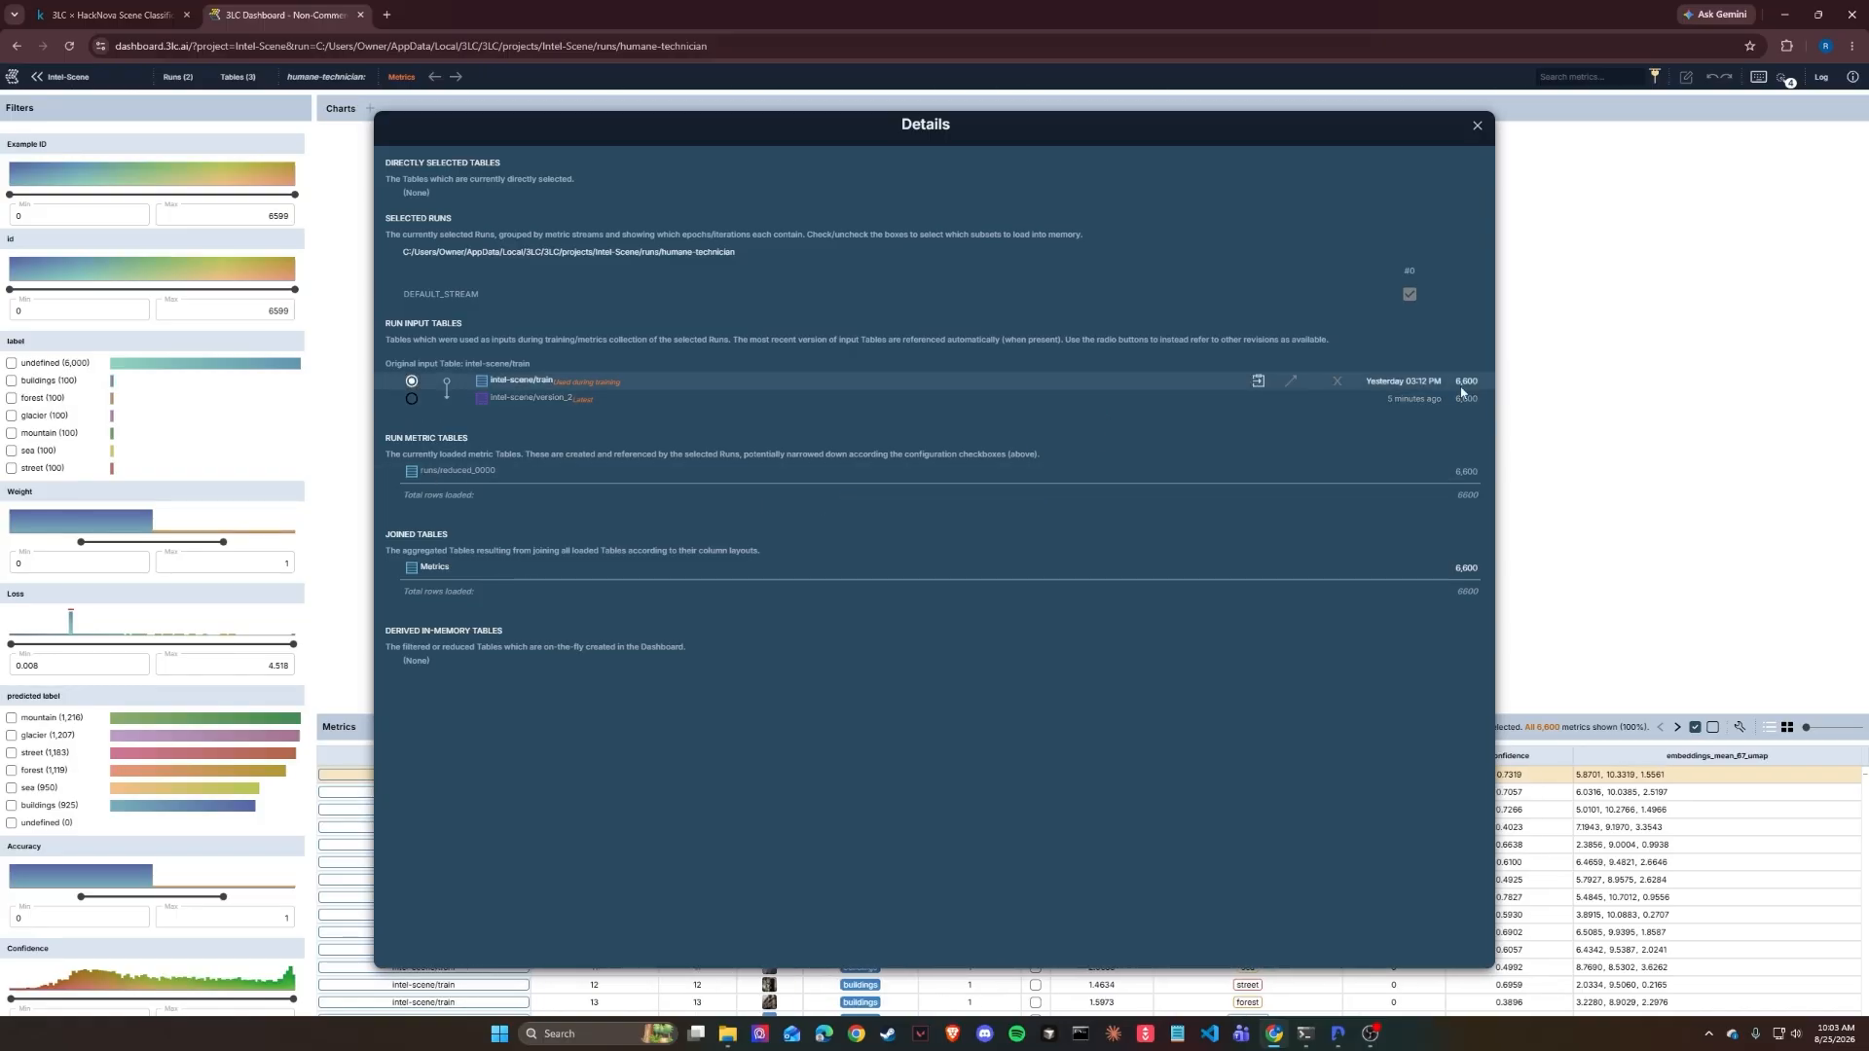
left_click(1578, 405)
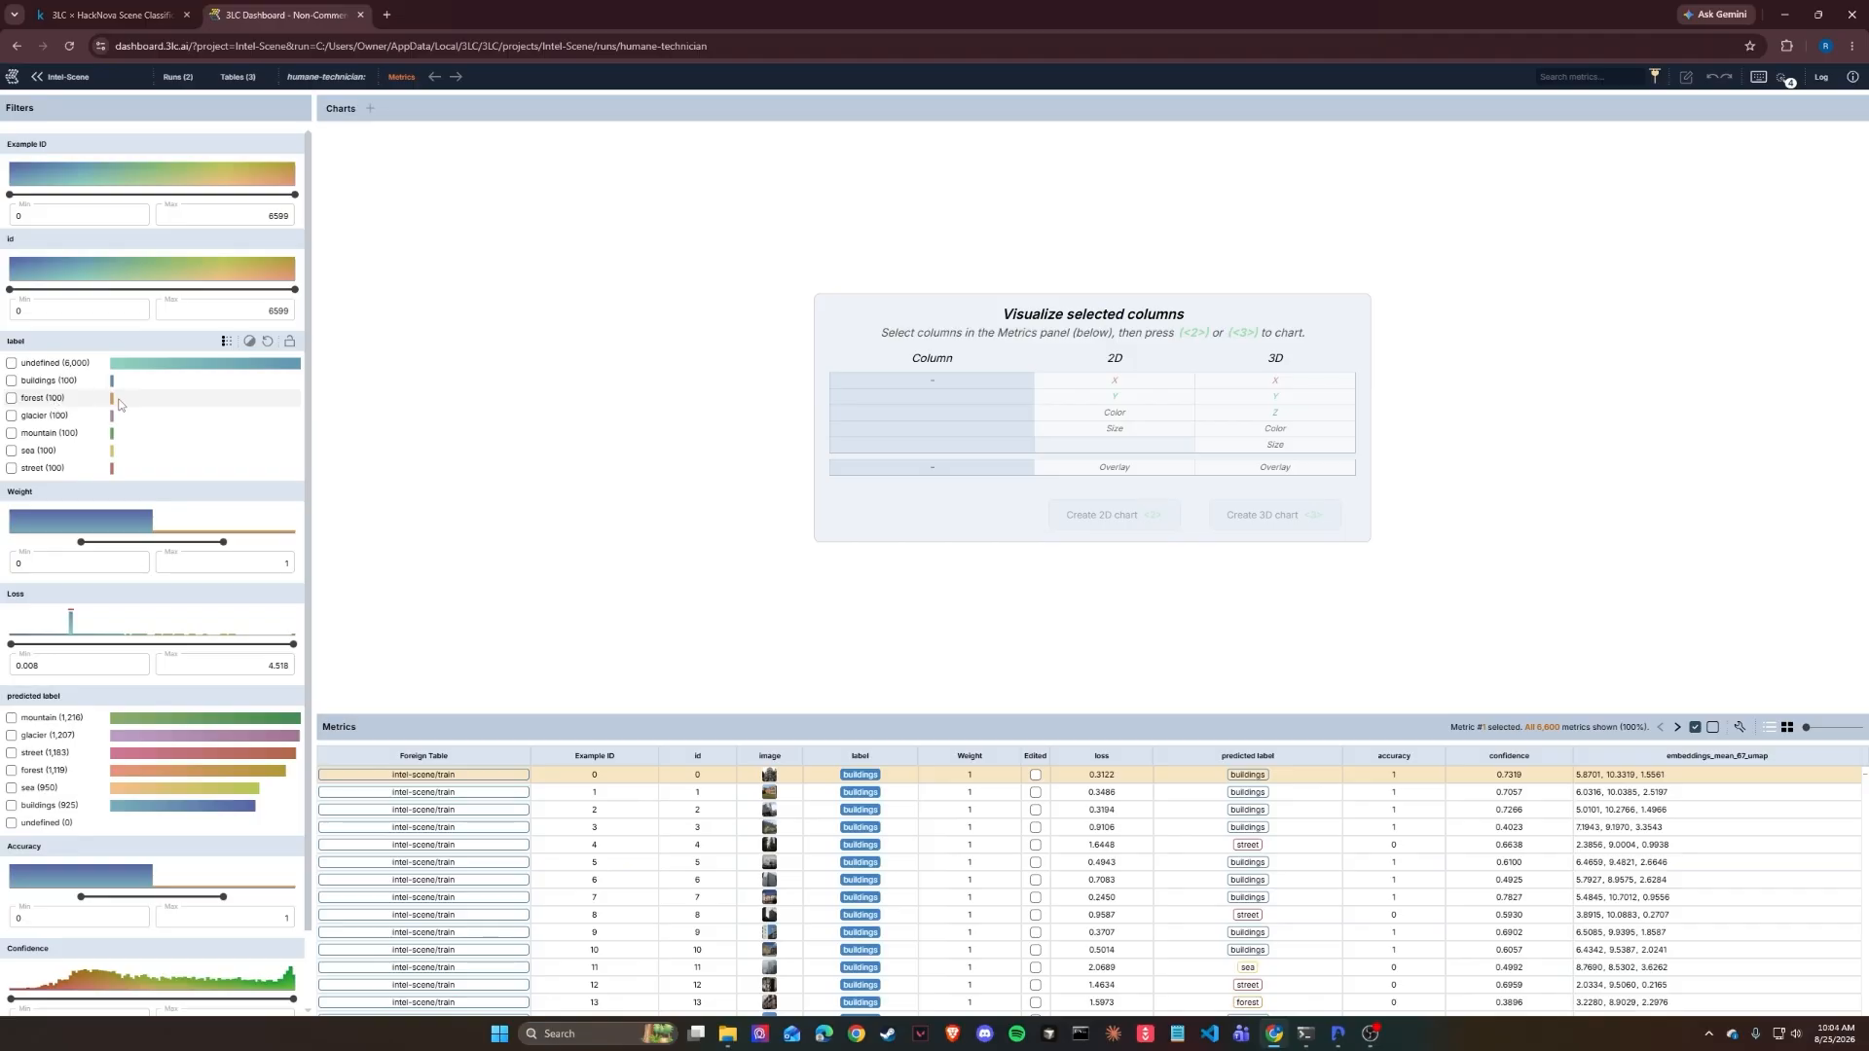
Step: Show only undefined labels and create a 2D chart of the image column with the predicted label
left_click(11, 364)
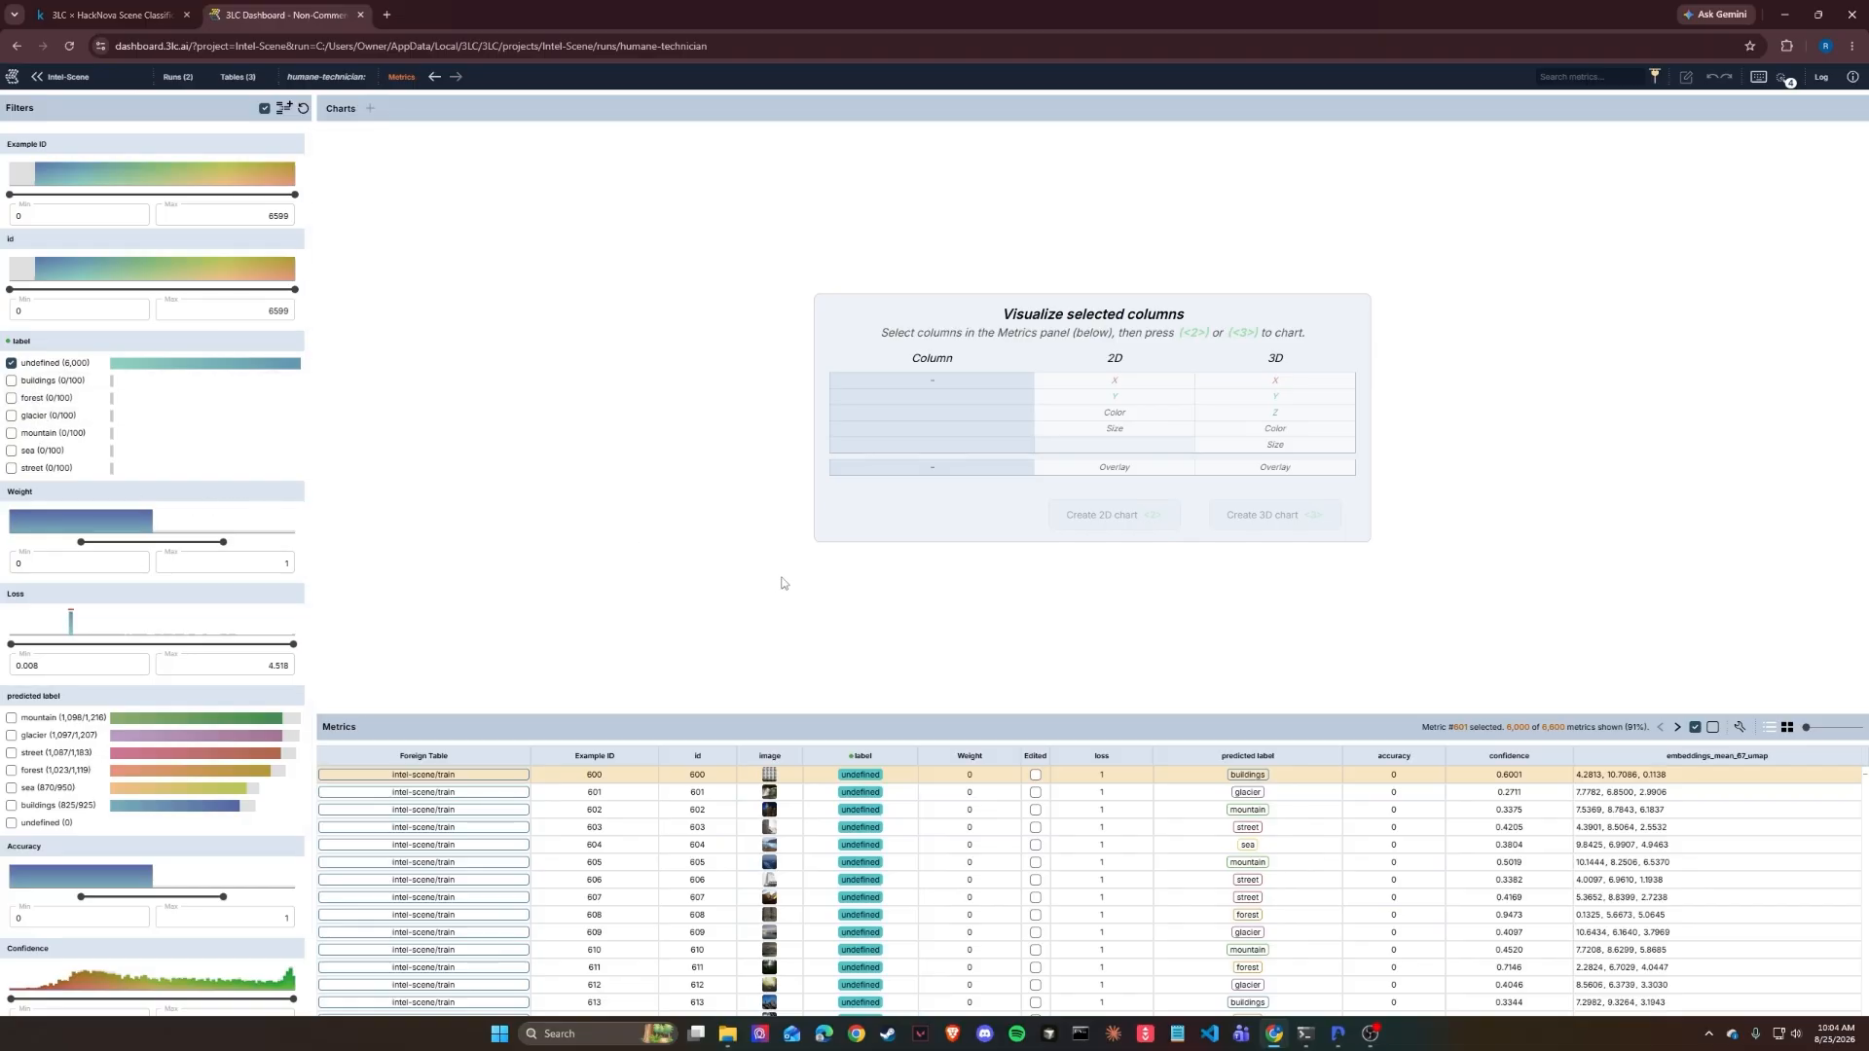
left_click(769, 755)
left_click(1254, 756)
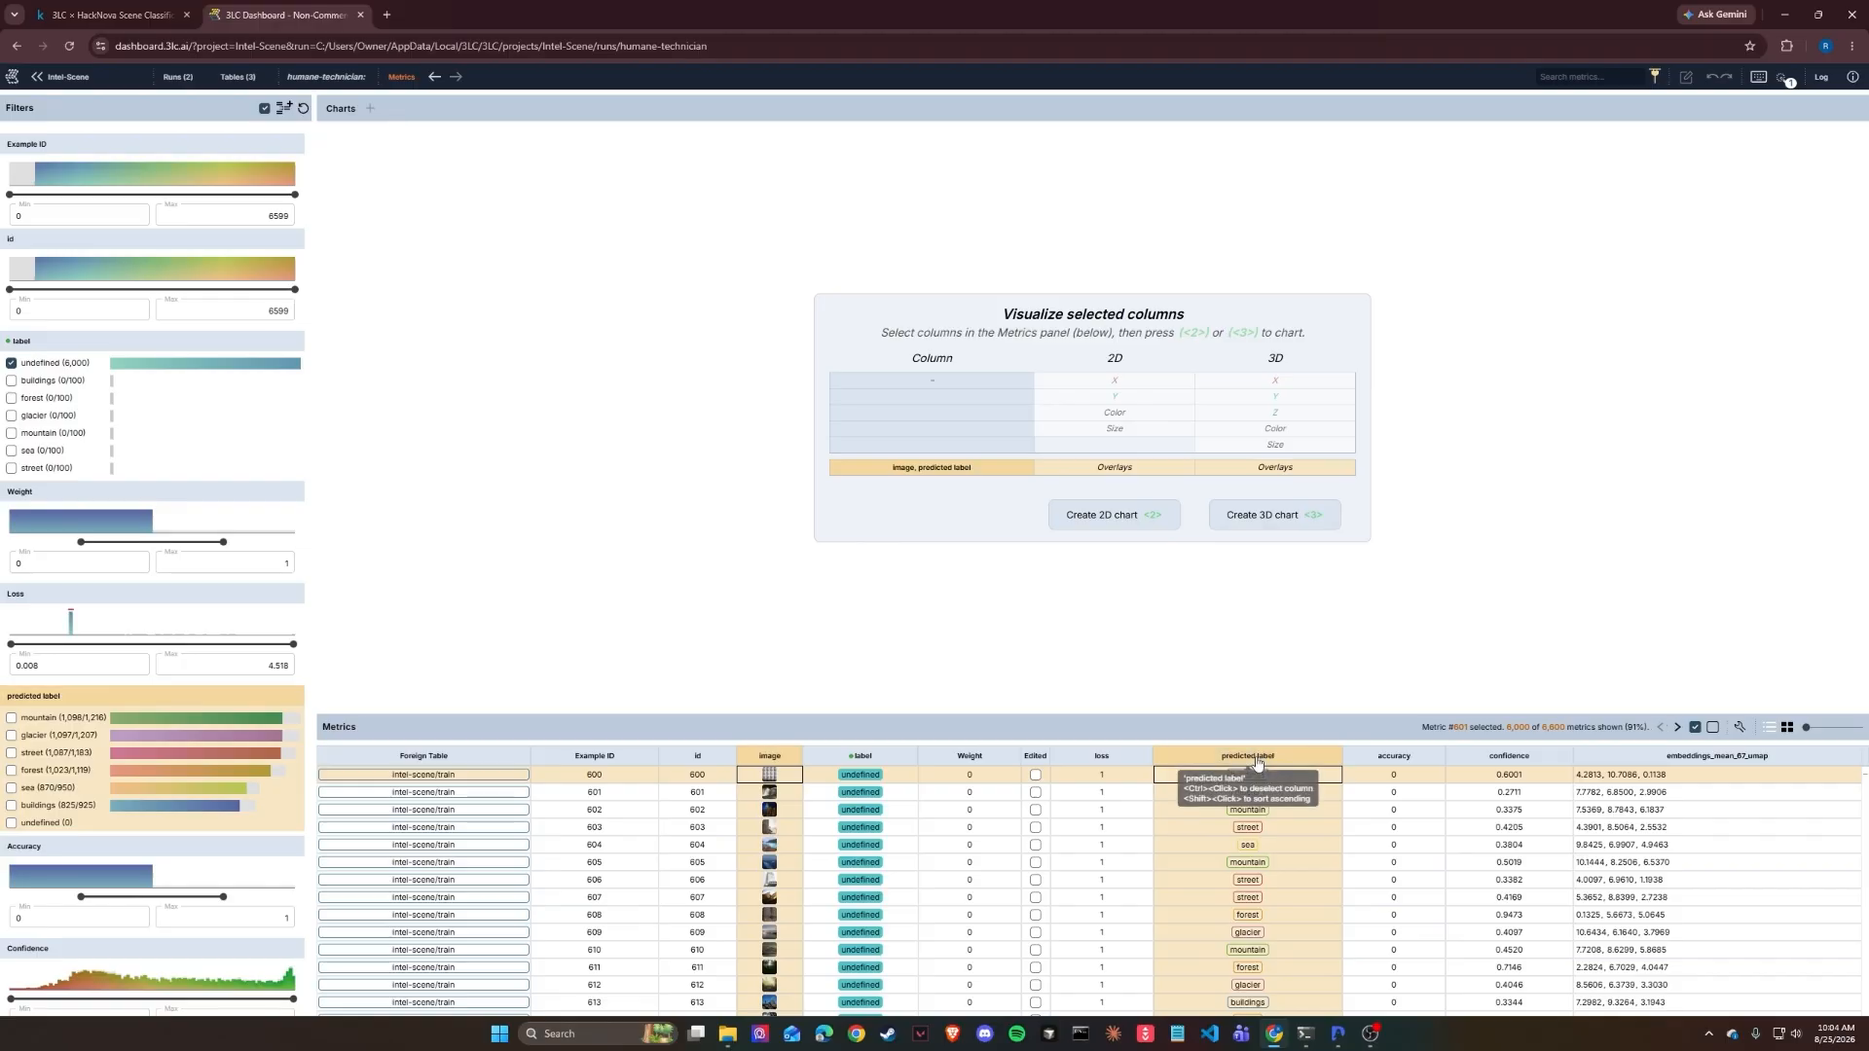
key("2")
Step: Create a 3D chart of the embeddings_mean_67_umap column and color its points by predicted label
left_click(1646, 760)
key("3")
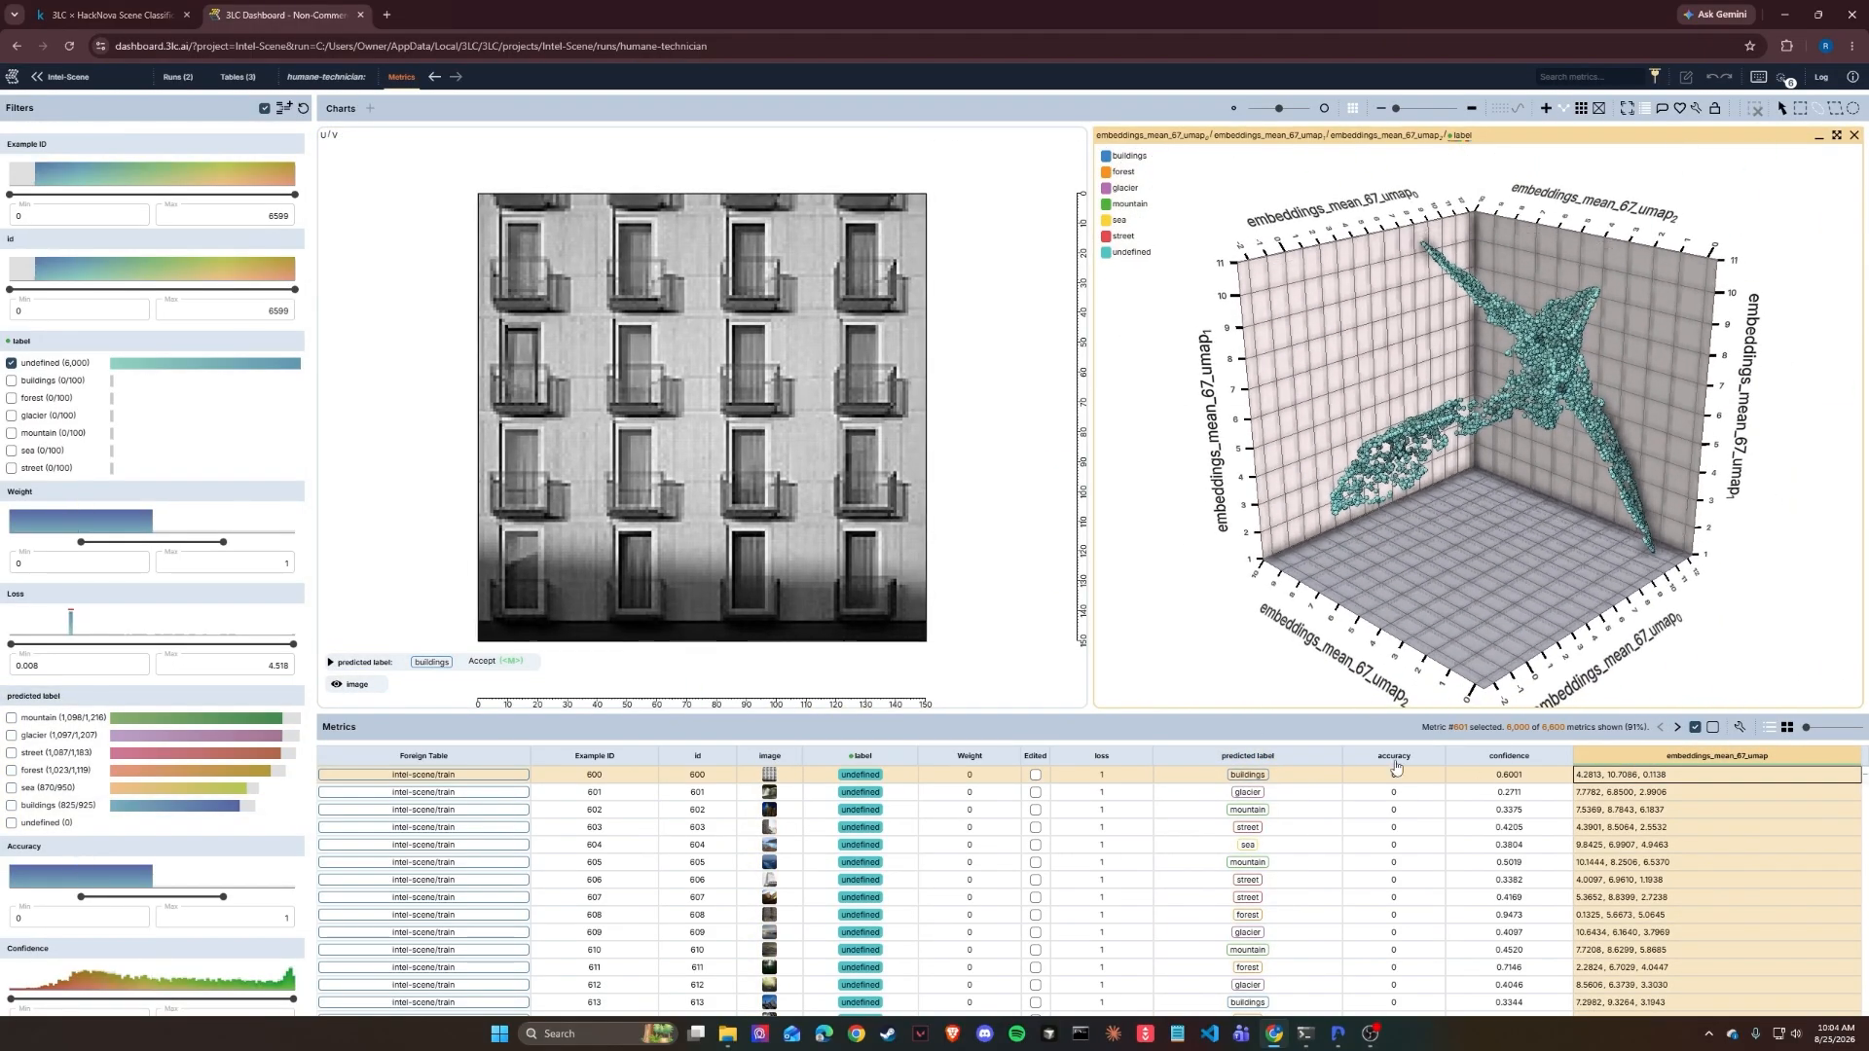
left_click_drag(1248, 756, 1493, 584)
left_click_drag(1458, 143, 1460, 137)
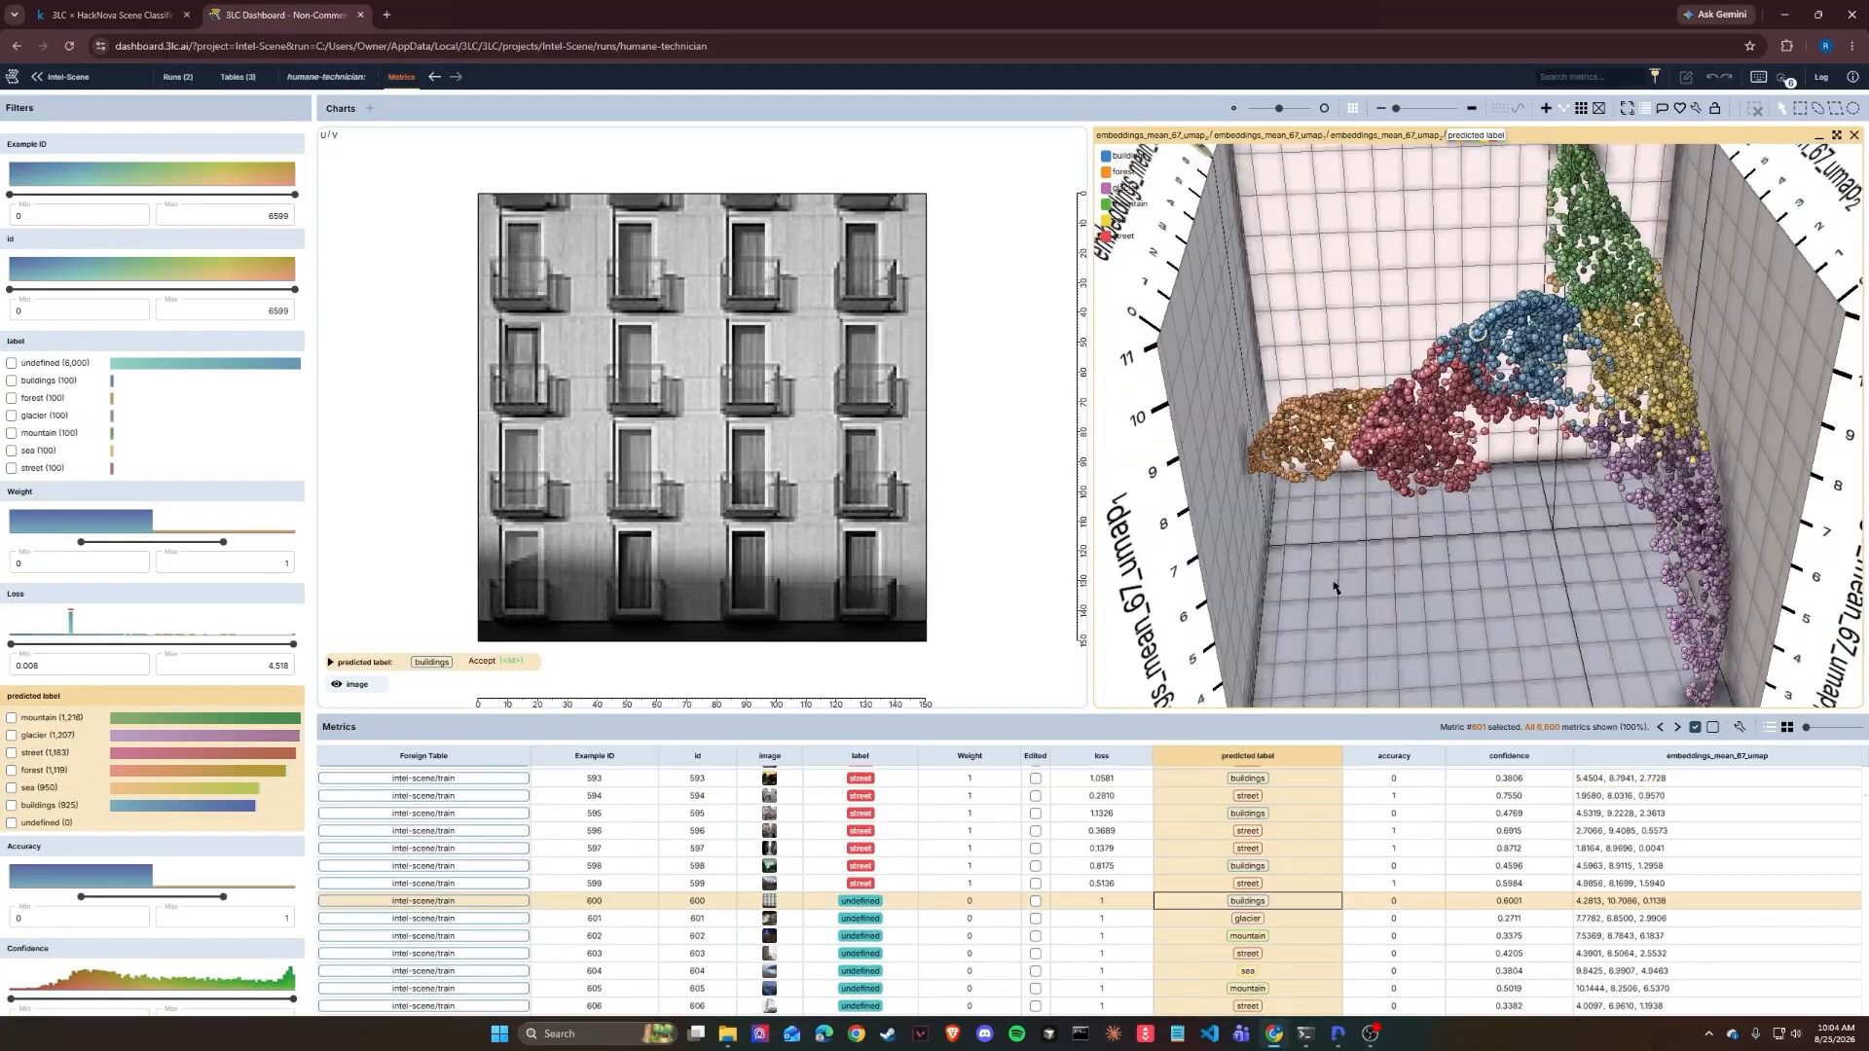
Step: Reapply the undefined label filter to the 3D embeddings and view the predicted clusters as a whole
mouse_move(1335, 588)
left_mouse_down()
mouse_move(1370, 594)
mouse_move(1360, 617)
mouse_move(1344, 569)
left_mouse_up()
scroll(1343, 569, "down", 2)
left_click(12, 362)
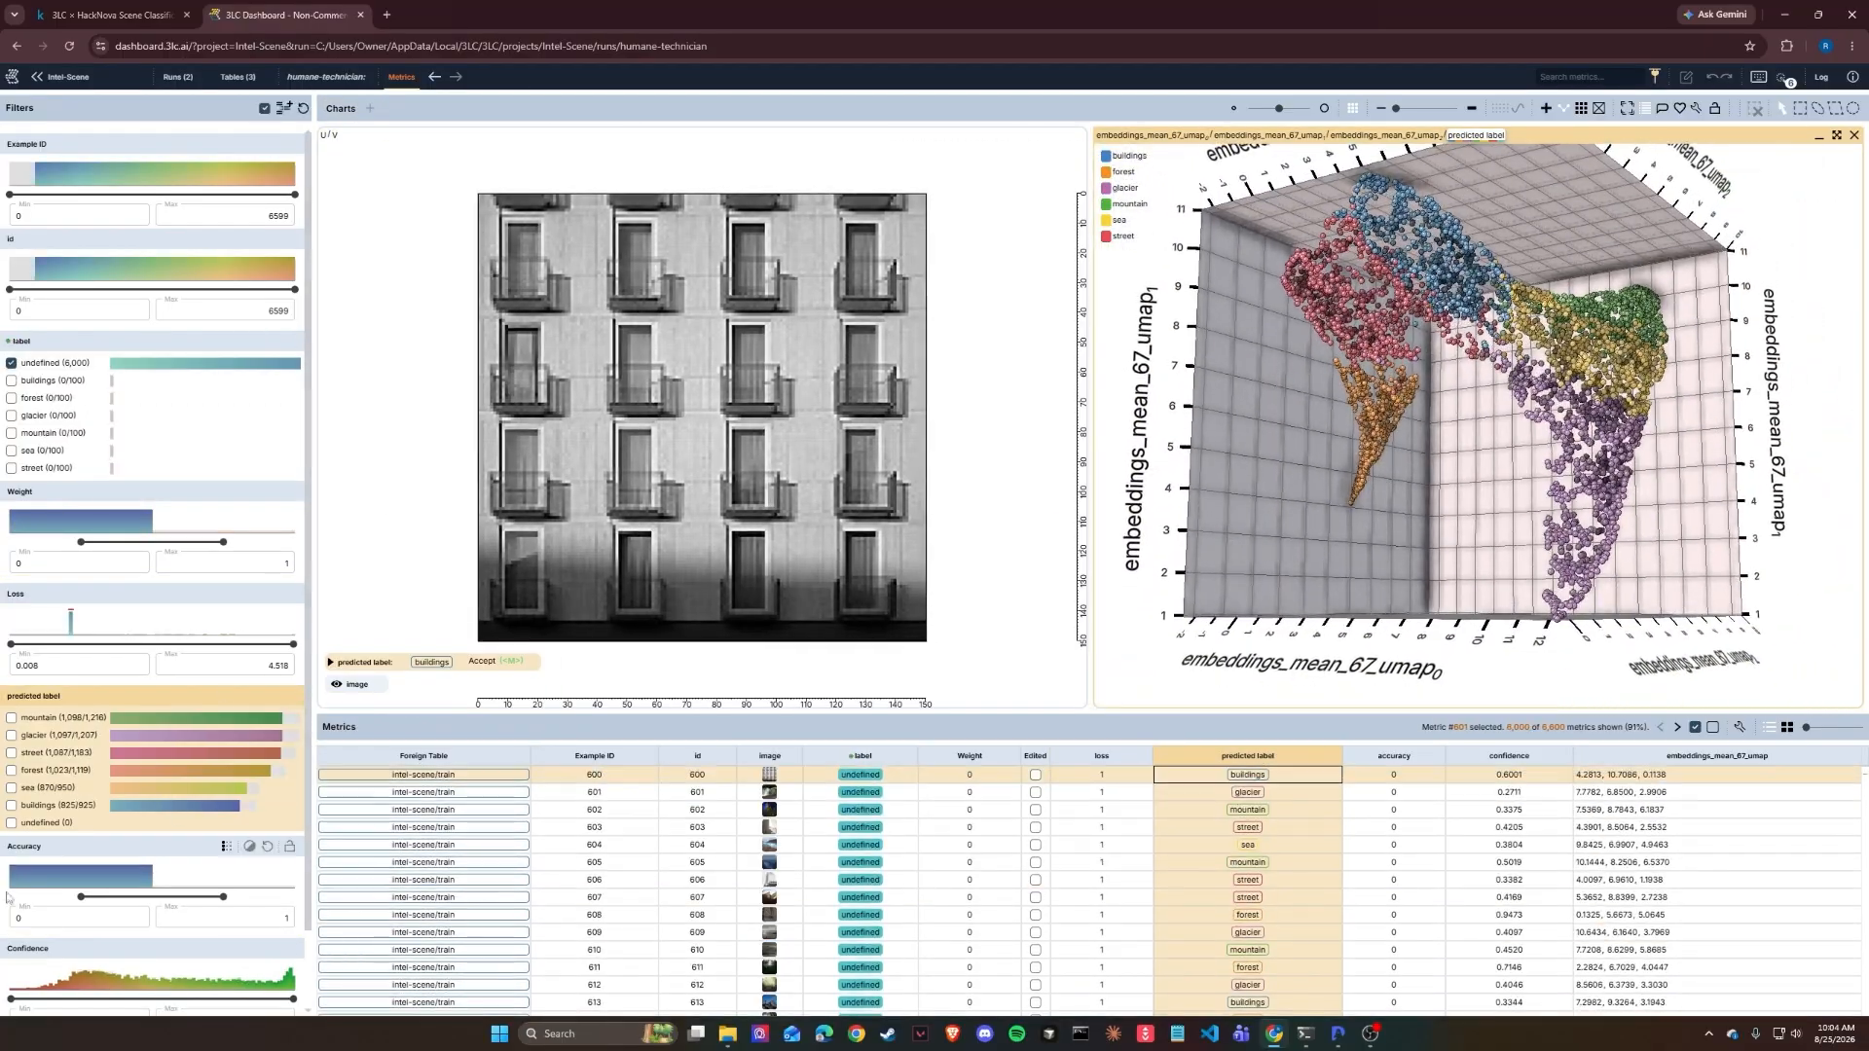
Step: Raise the minimum confidence filter and lasso the lower tip of the glacier cluster in the 3D embeddings chart
left_click_drag(12, 1000, 105, 993)
scroll(1527, 584, "up", 3)
left_click_drag(1526, 584, 1571, 674)
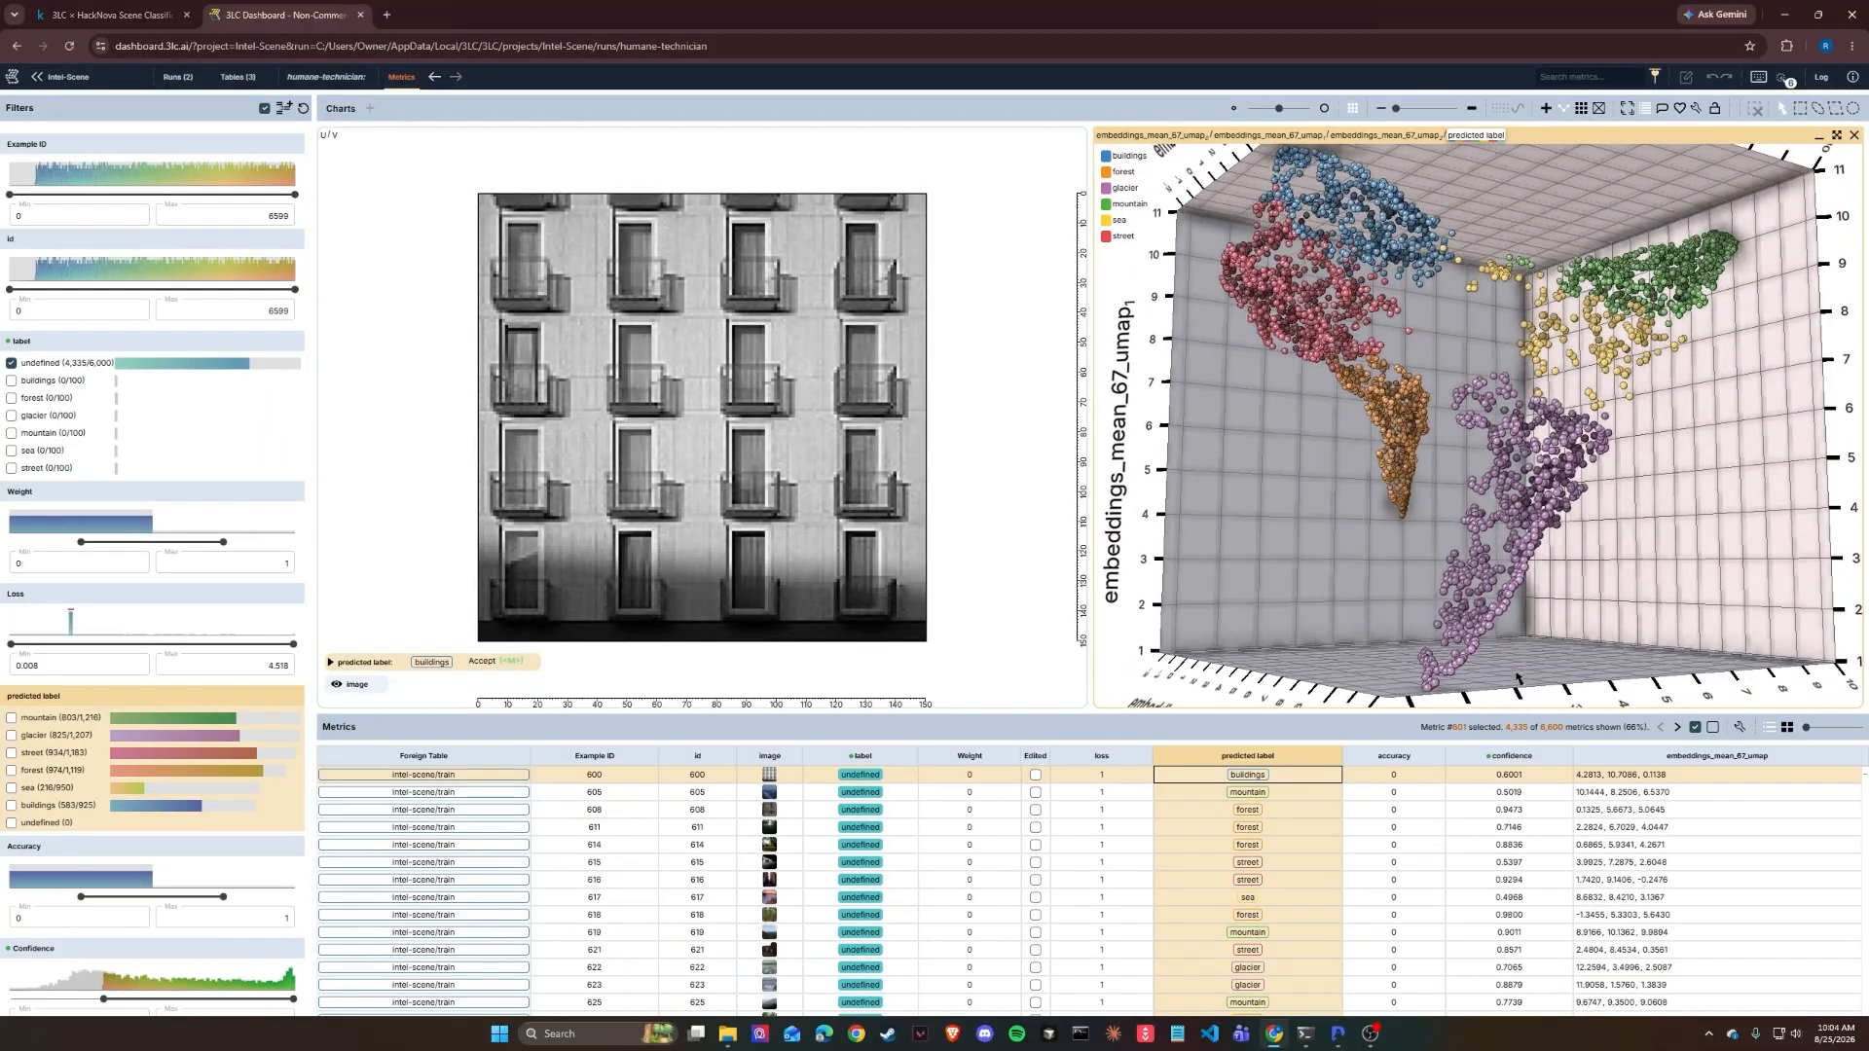
left_click_drag(1419, 640, 1421, 699)
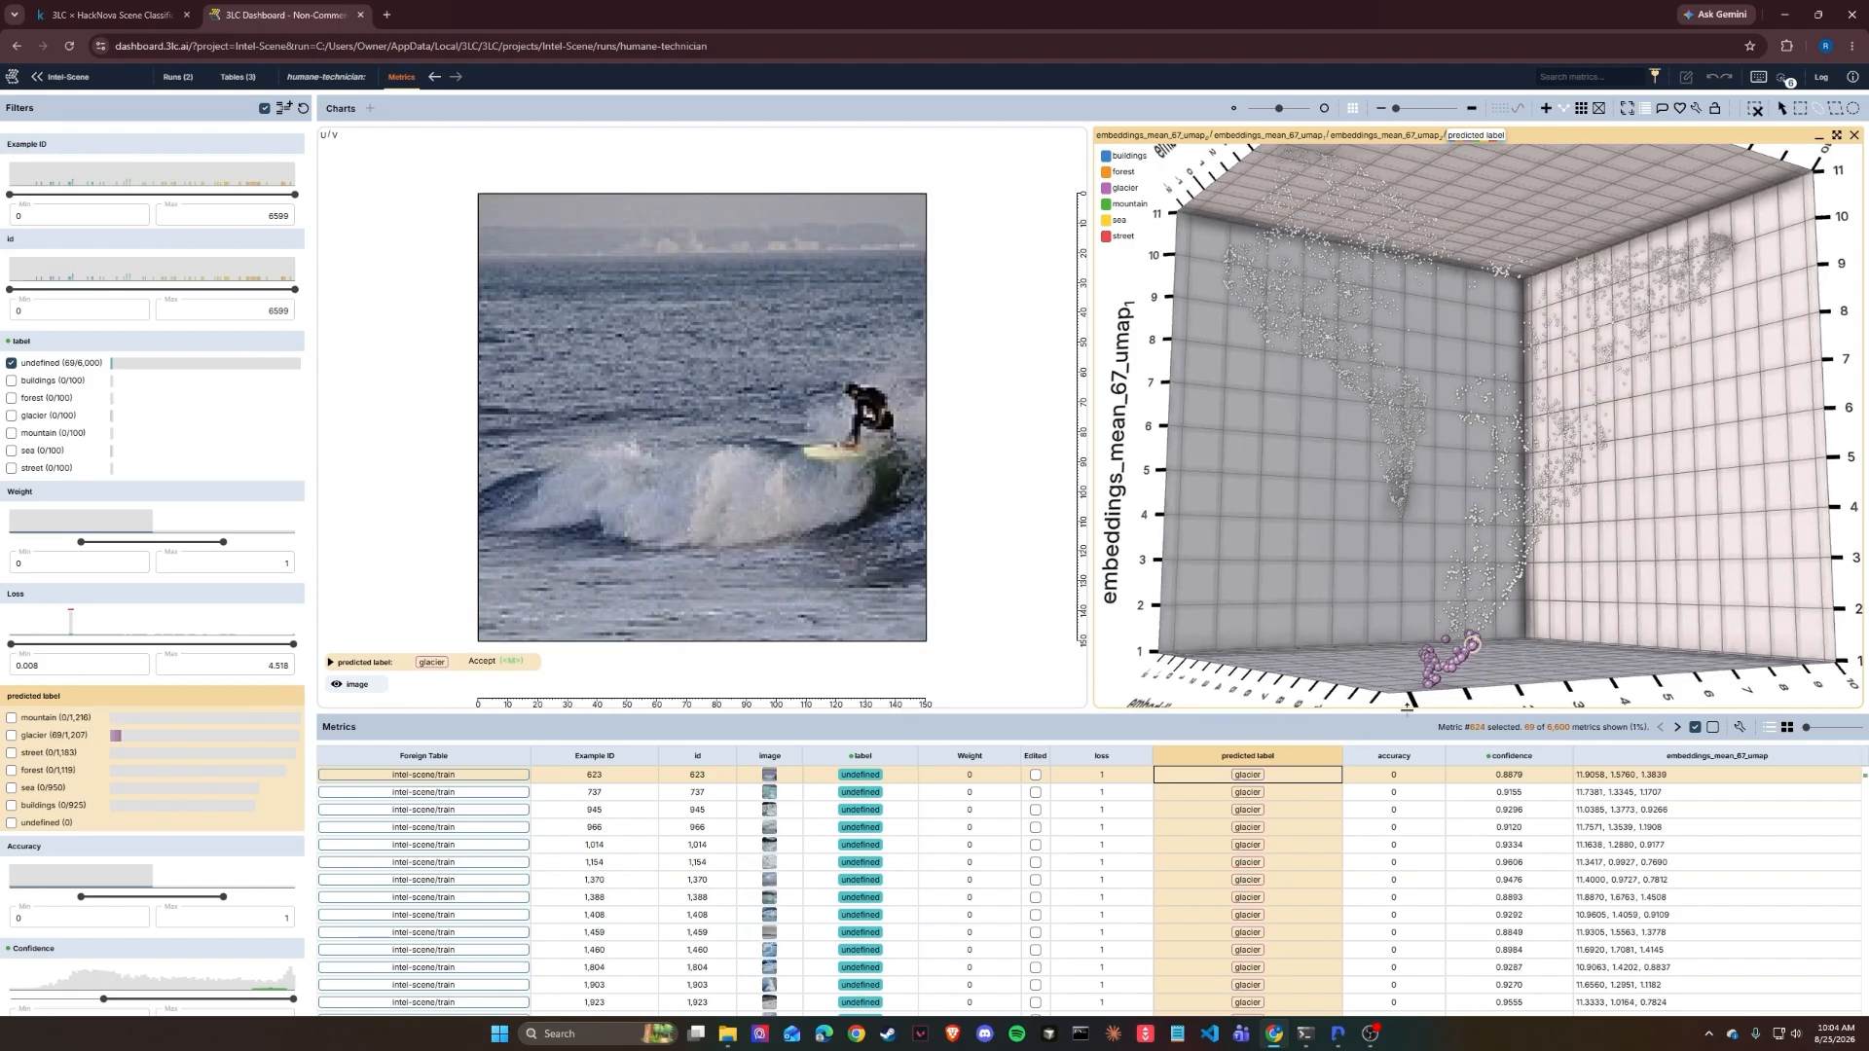
left_click_drag(1484, 629, 1359, 659)
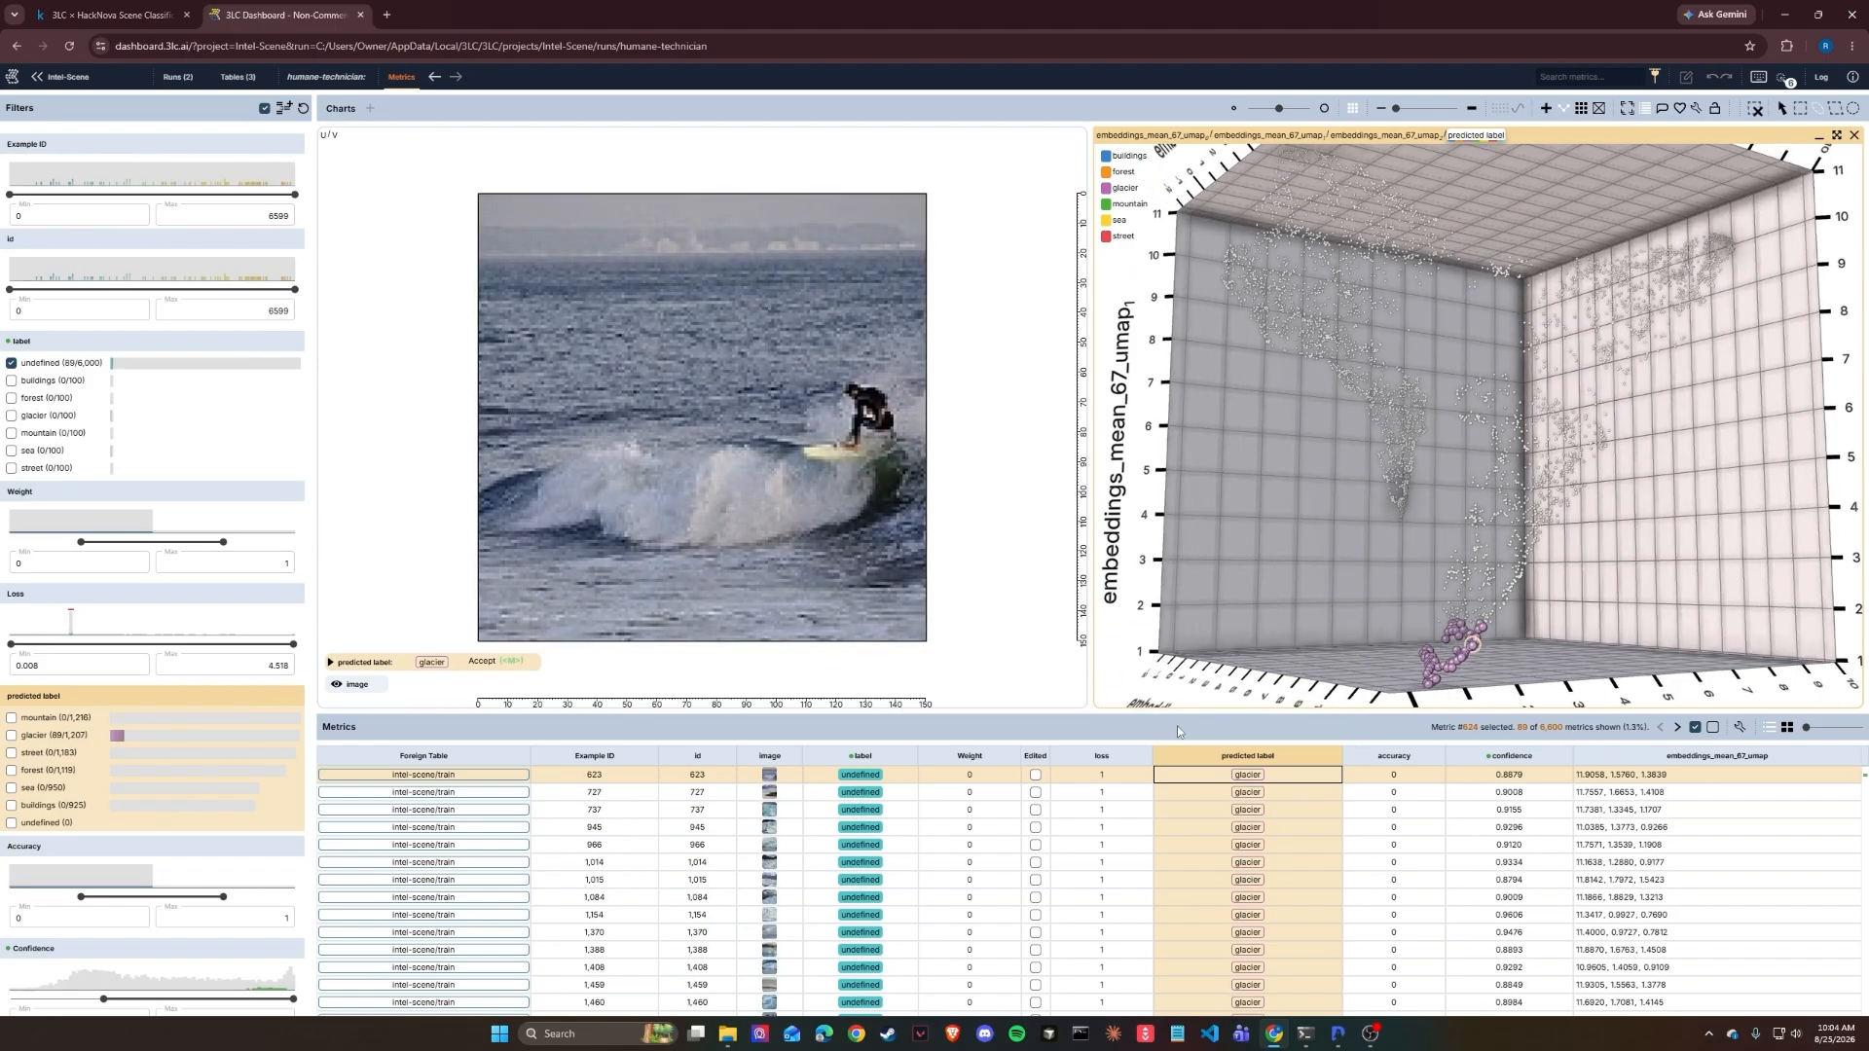
Step: Step through the images in the lassoed glacier group to check that they show glaciers
key("Down")
key("Down")
key("Down")
key("Down")
key("Down")
key("Down")
key("Down")
key("Down")
key("Down")
key("Down")
key("Down")
key("Down")
key("Down")
key("Down")
key("Down")
key("Down")
key("Down")
key("Down")
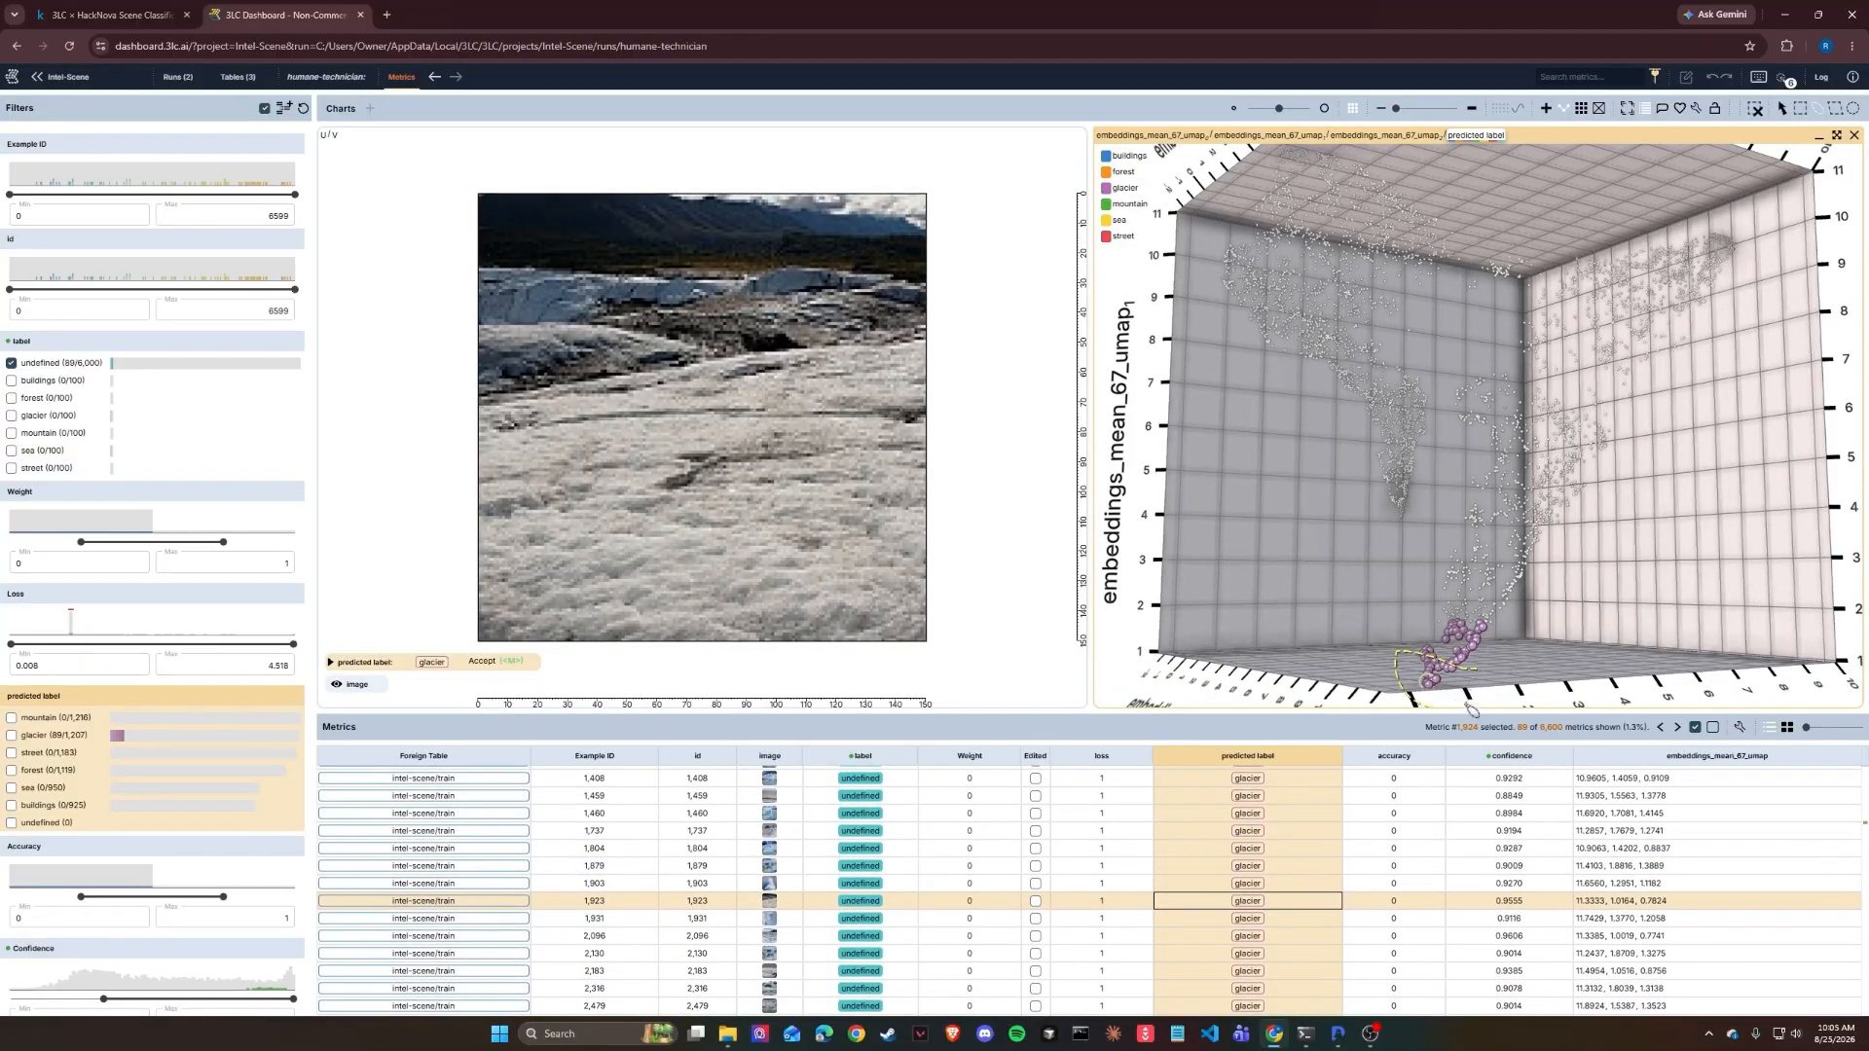
Step: Lasso a tighter part of the glacier cluster's tip and review the images it contains
left_click_drag(1413, 700, 1423, 693)
key("Down")
key("Down")
key("Down")
key("Down")
key("Down")
key("Down")
key("Down")
key("Down")
key("Down")
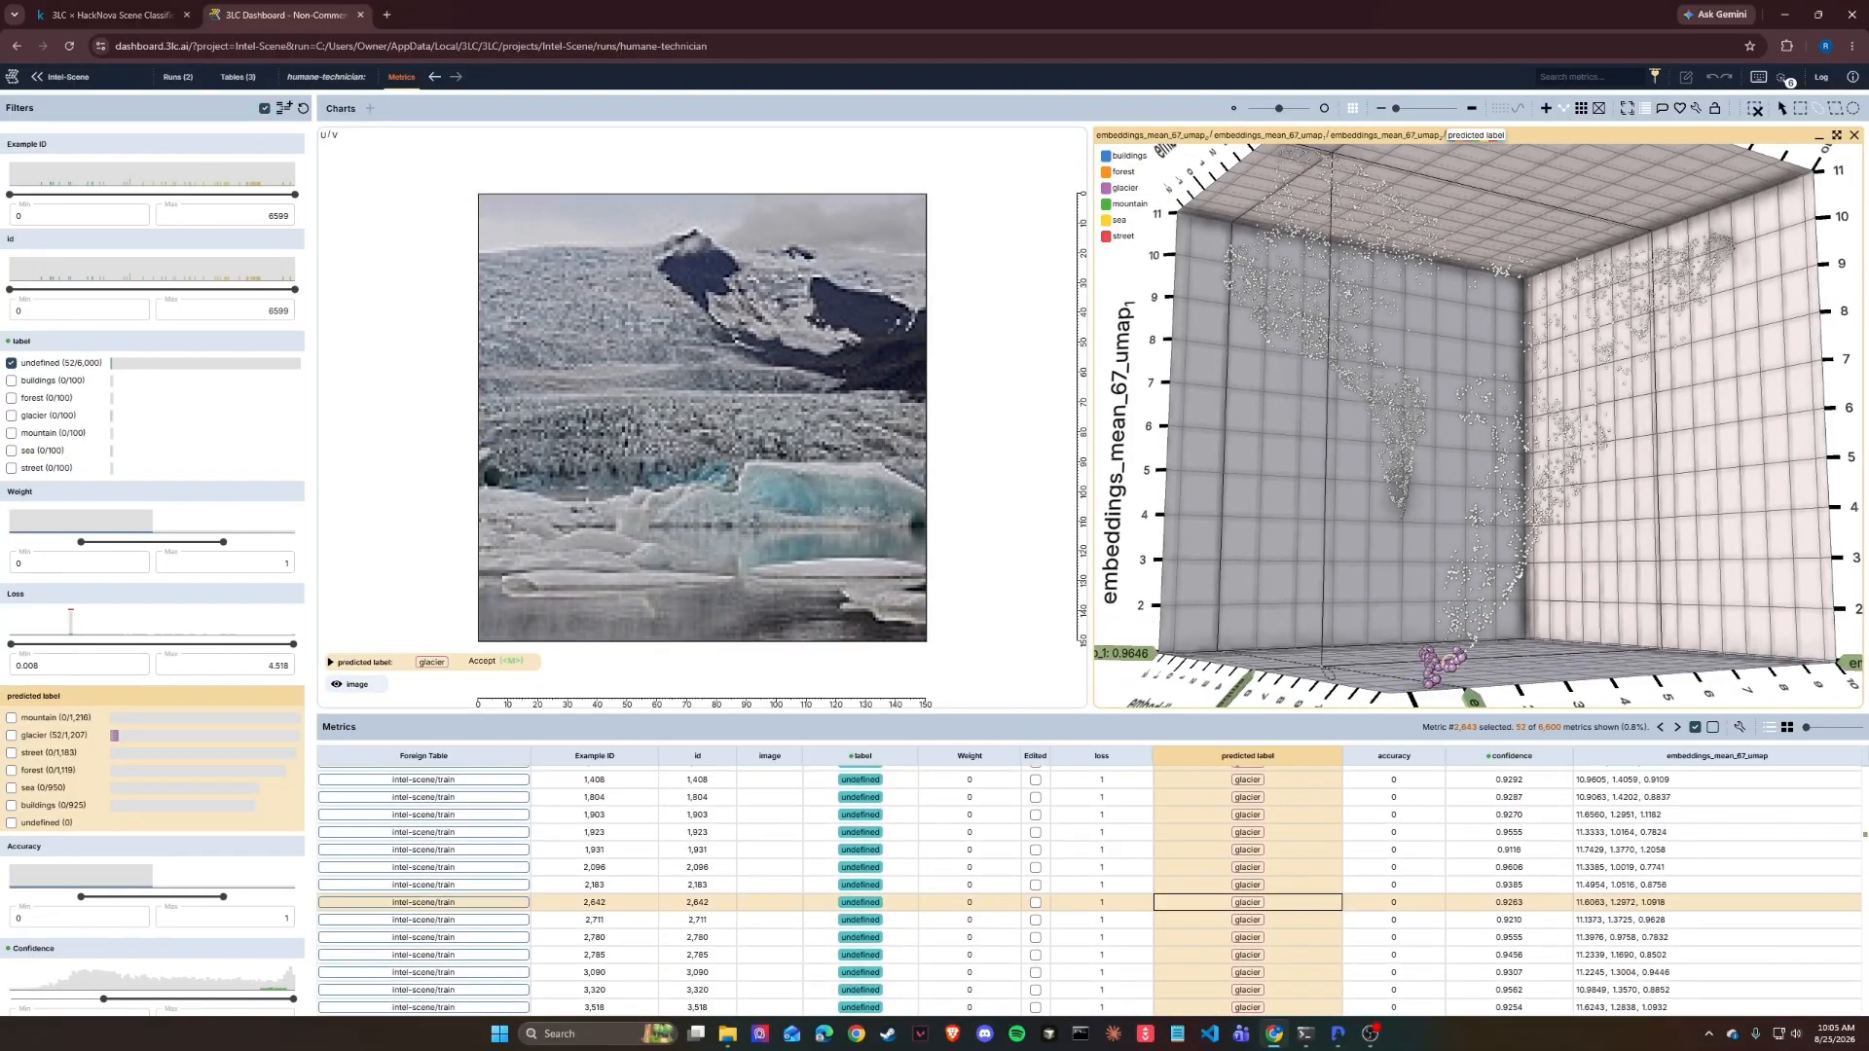
key("Down")
key("Down")
key("Down")
key("Down")
key("Down")
key("Down")
key("Down")
key("Down")
key("Down")
key("Down")
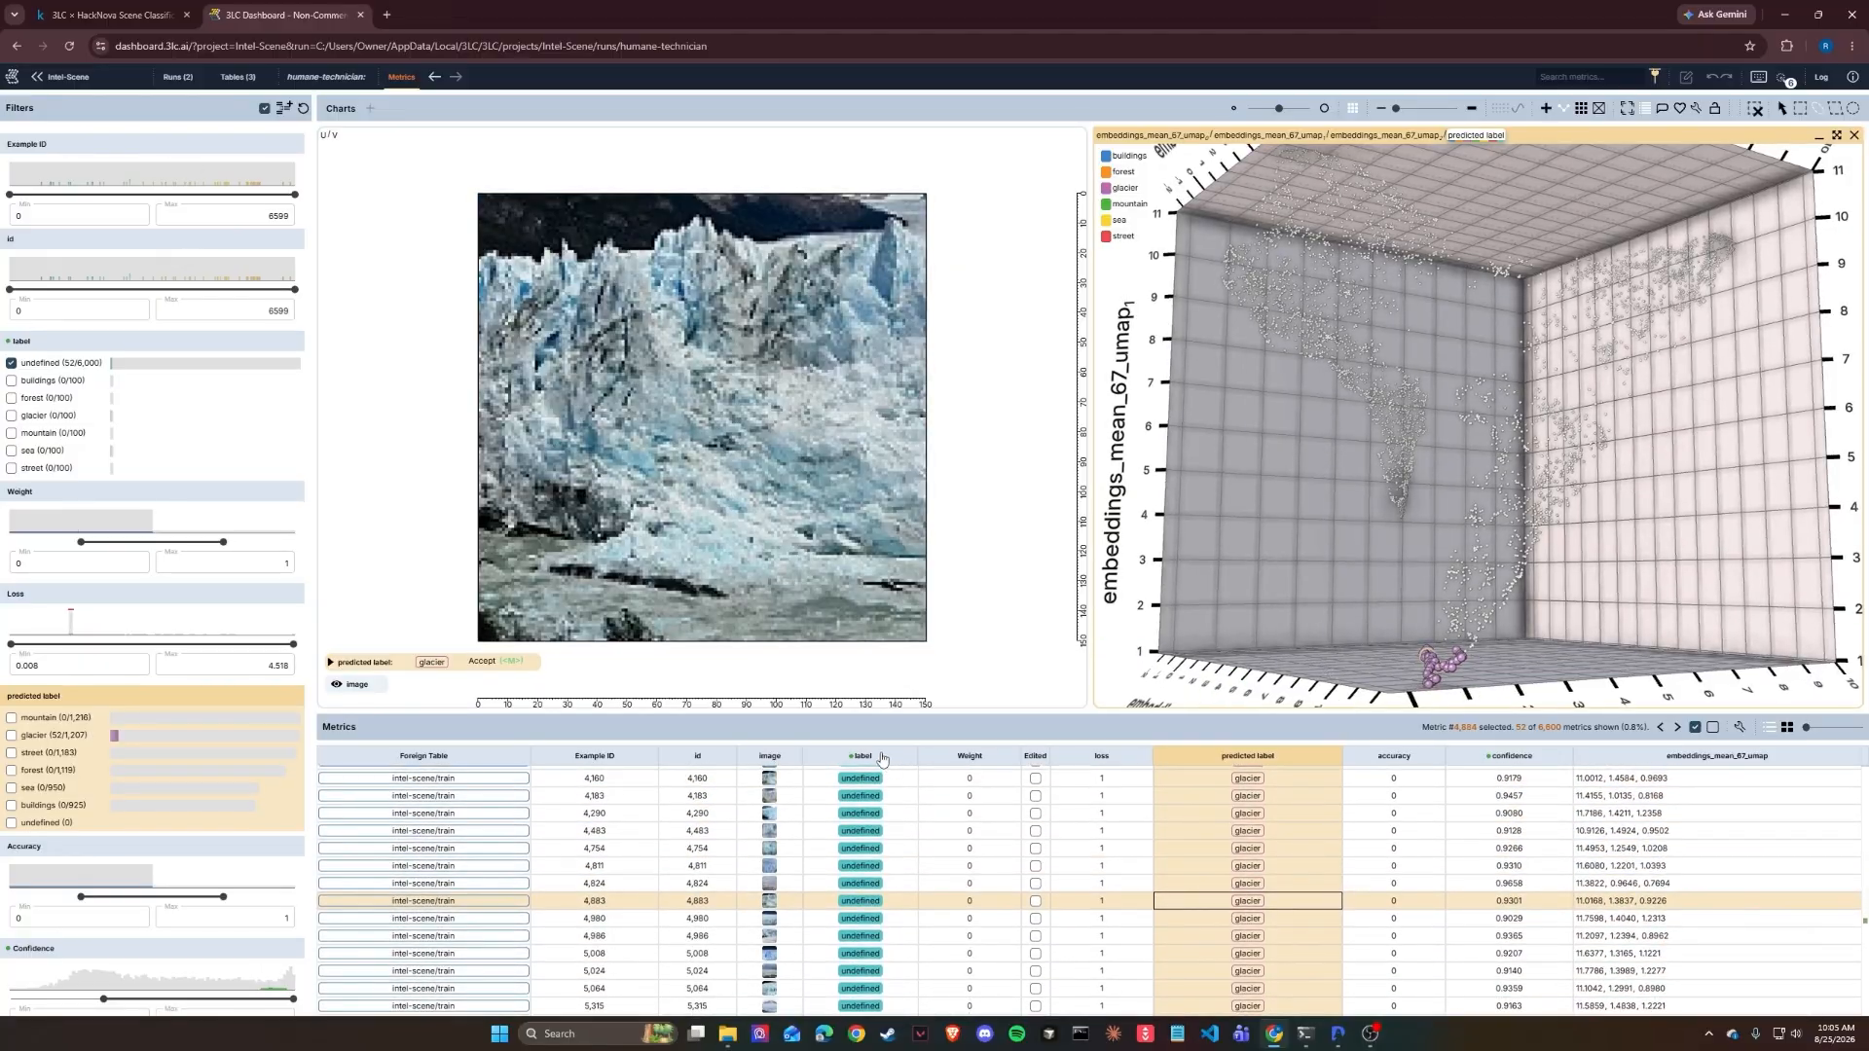
Step: Select the label cells of all the filtered glacier samples and set them to glacier
key("Left")
key("Left")
key("Left")
key("Left")
key("ctrl+a")
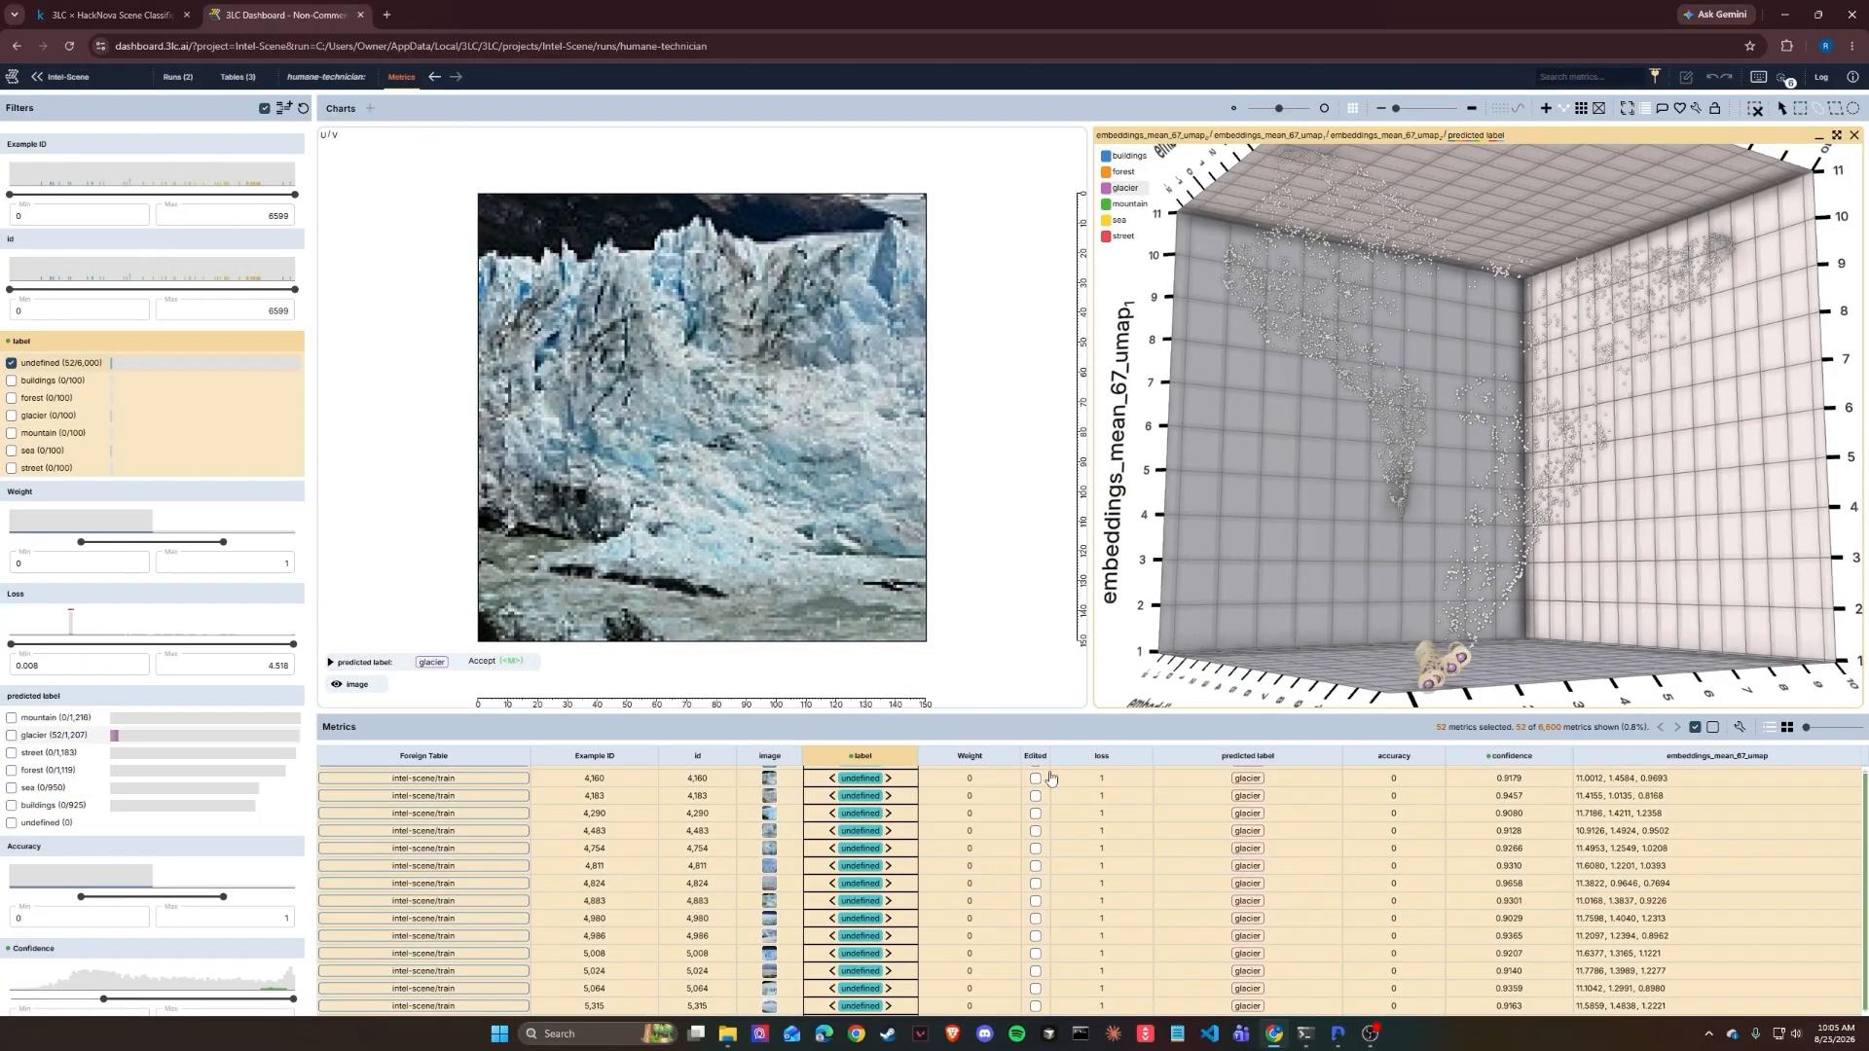
left_click(861, 780)
left_click(925, 785)
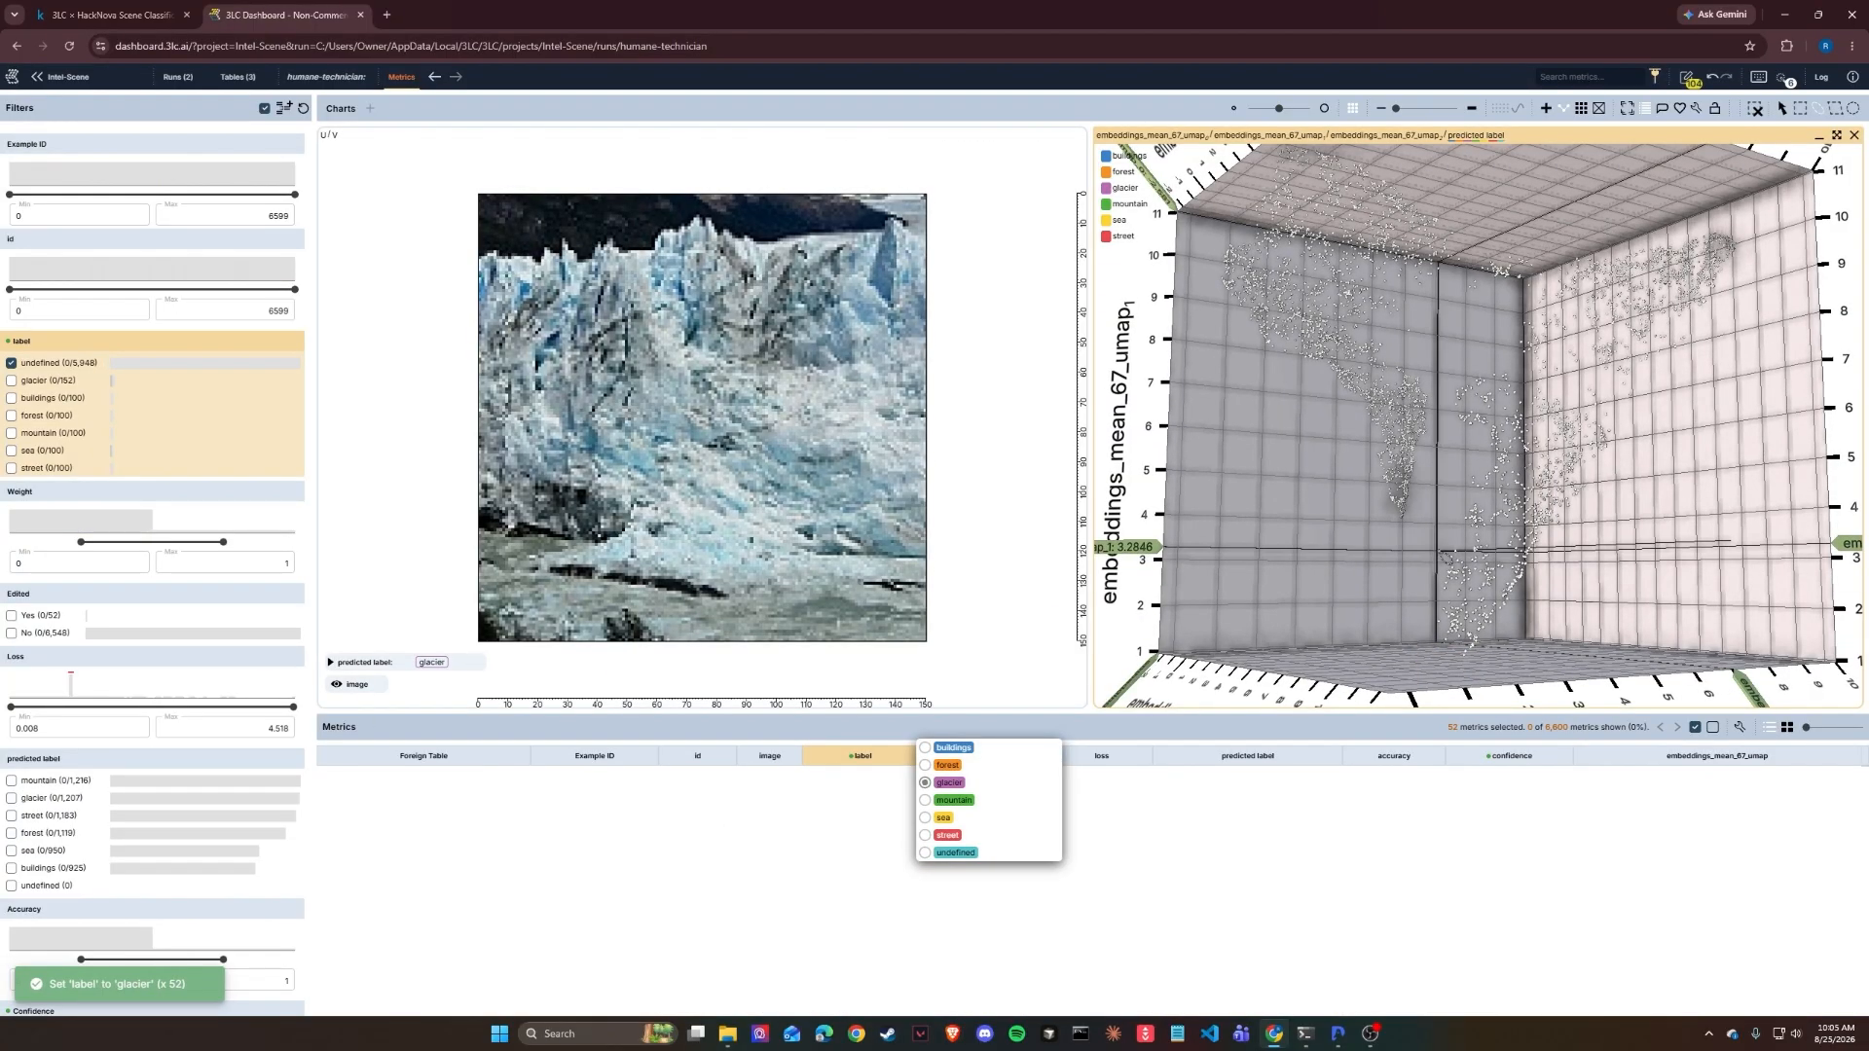
Step: Clear the active filters, show only undefined labels and set the minimum confidence to about 0.765
left_click_drag(1415, 556, 1295, 584)
key("Escape")
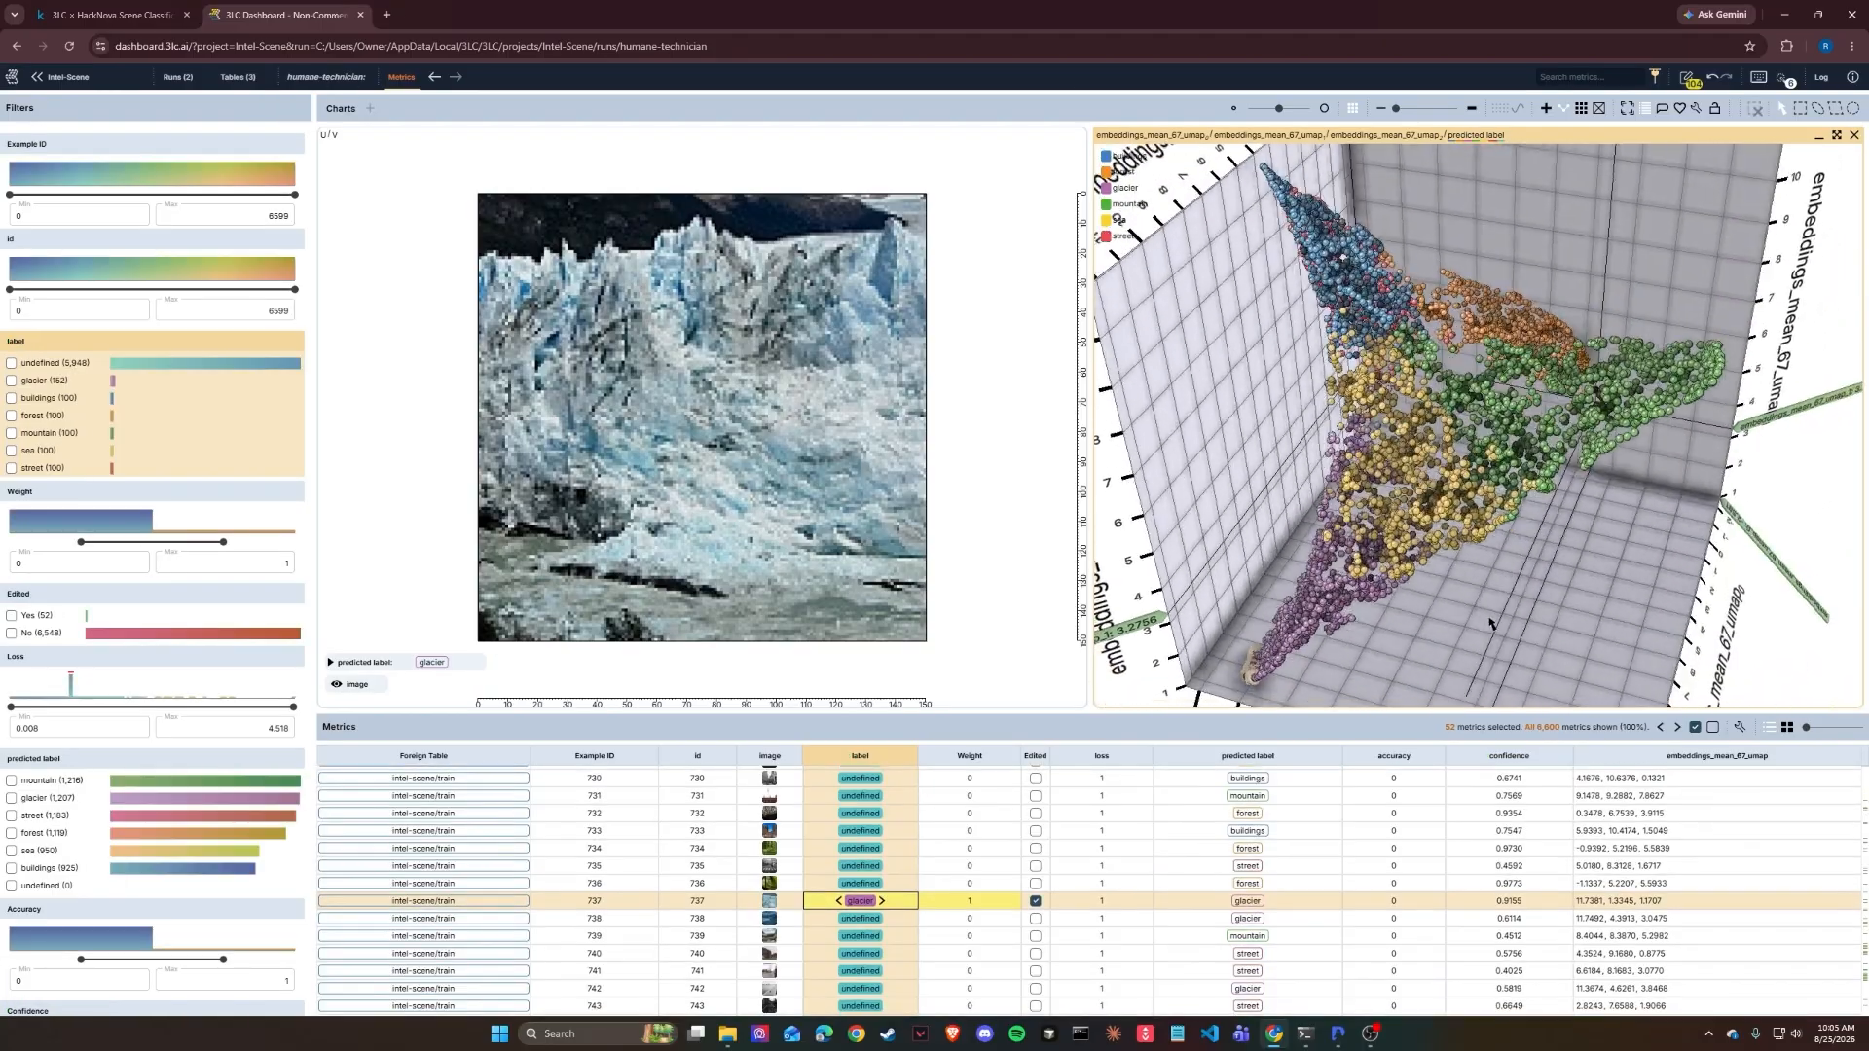
left_click(10, 364)
scroll(12, 370, "down", 3)
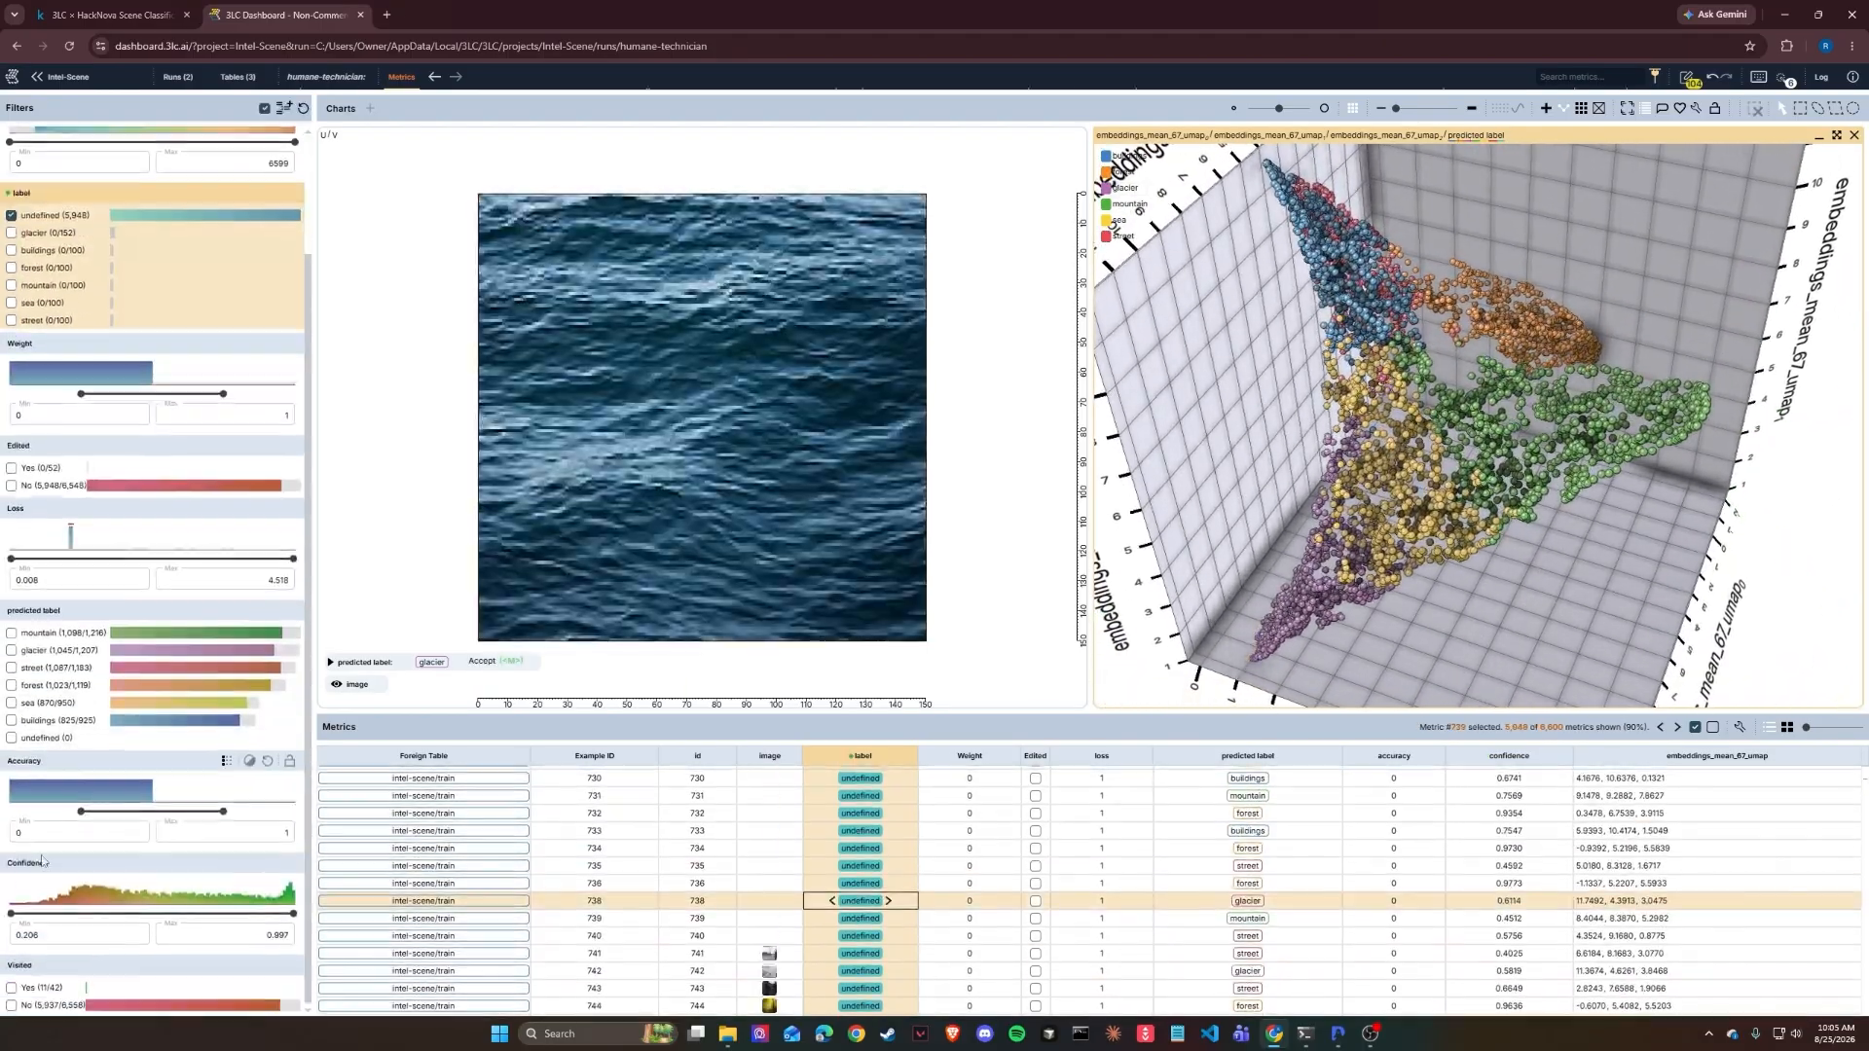
left_click_drag(11, 913, 211, 912)
Step: Lasso the outer tip of the mountain cluster and step through its images to check them
left_click_drag(1542, 569, 1681, 452)
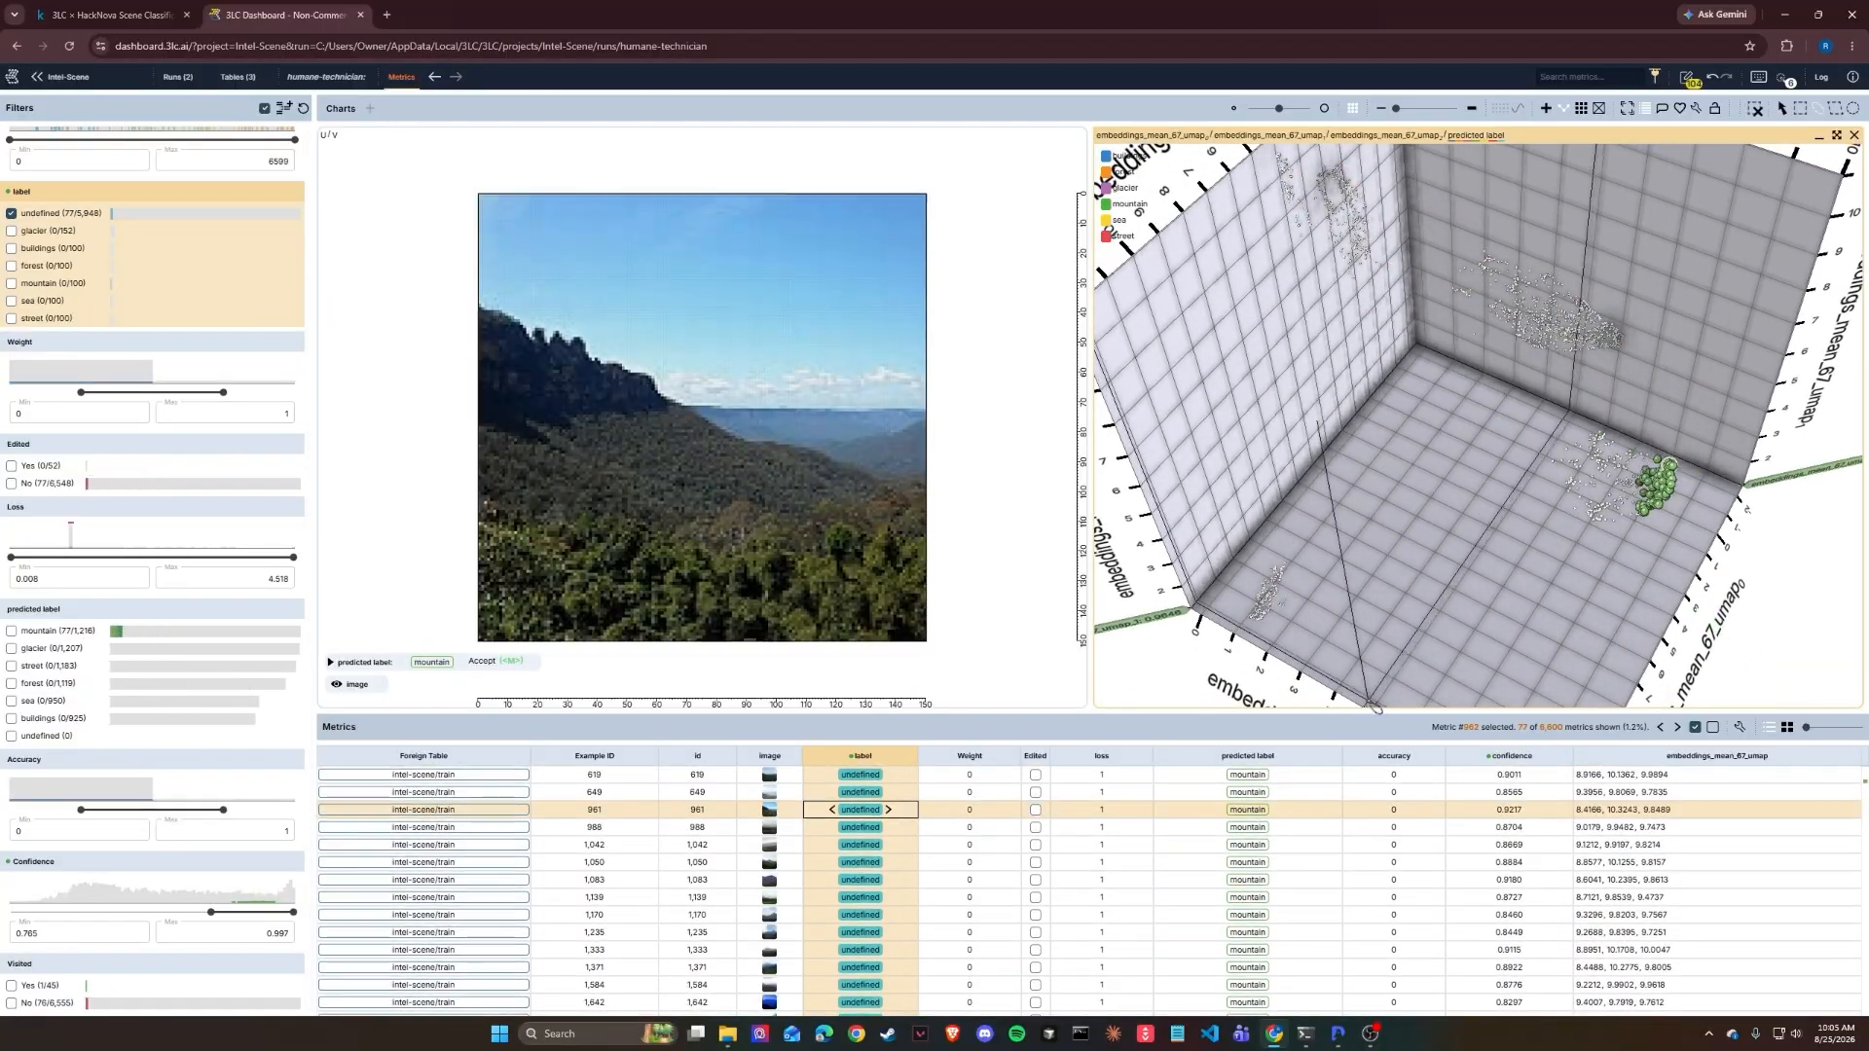
key("Down")
key("Down")
key("Down")
key("Down")
key("Down")
key("Down")
key("Down")
key("Down")
key("Down")
key("Down")
key("Down")
key("Down")
key("Down")
key("Down")
key("Down")
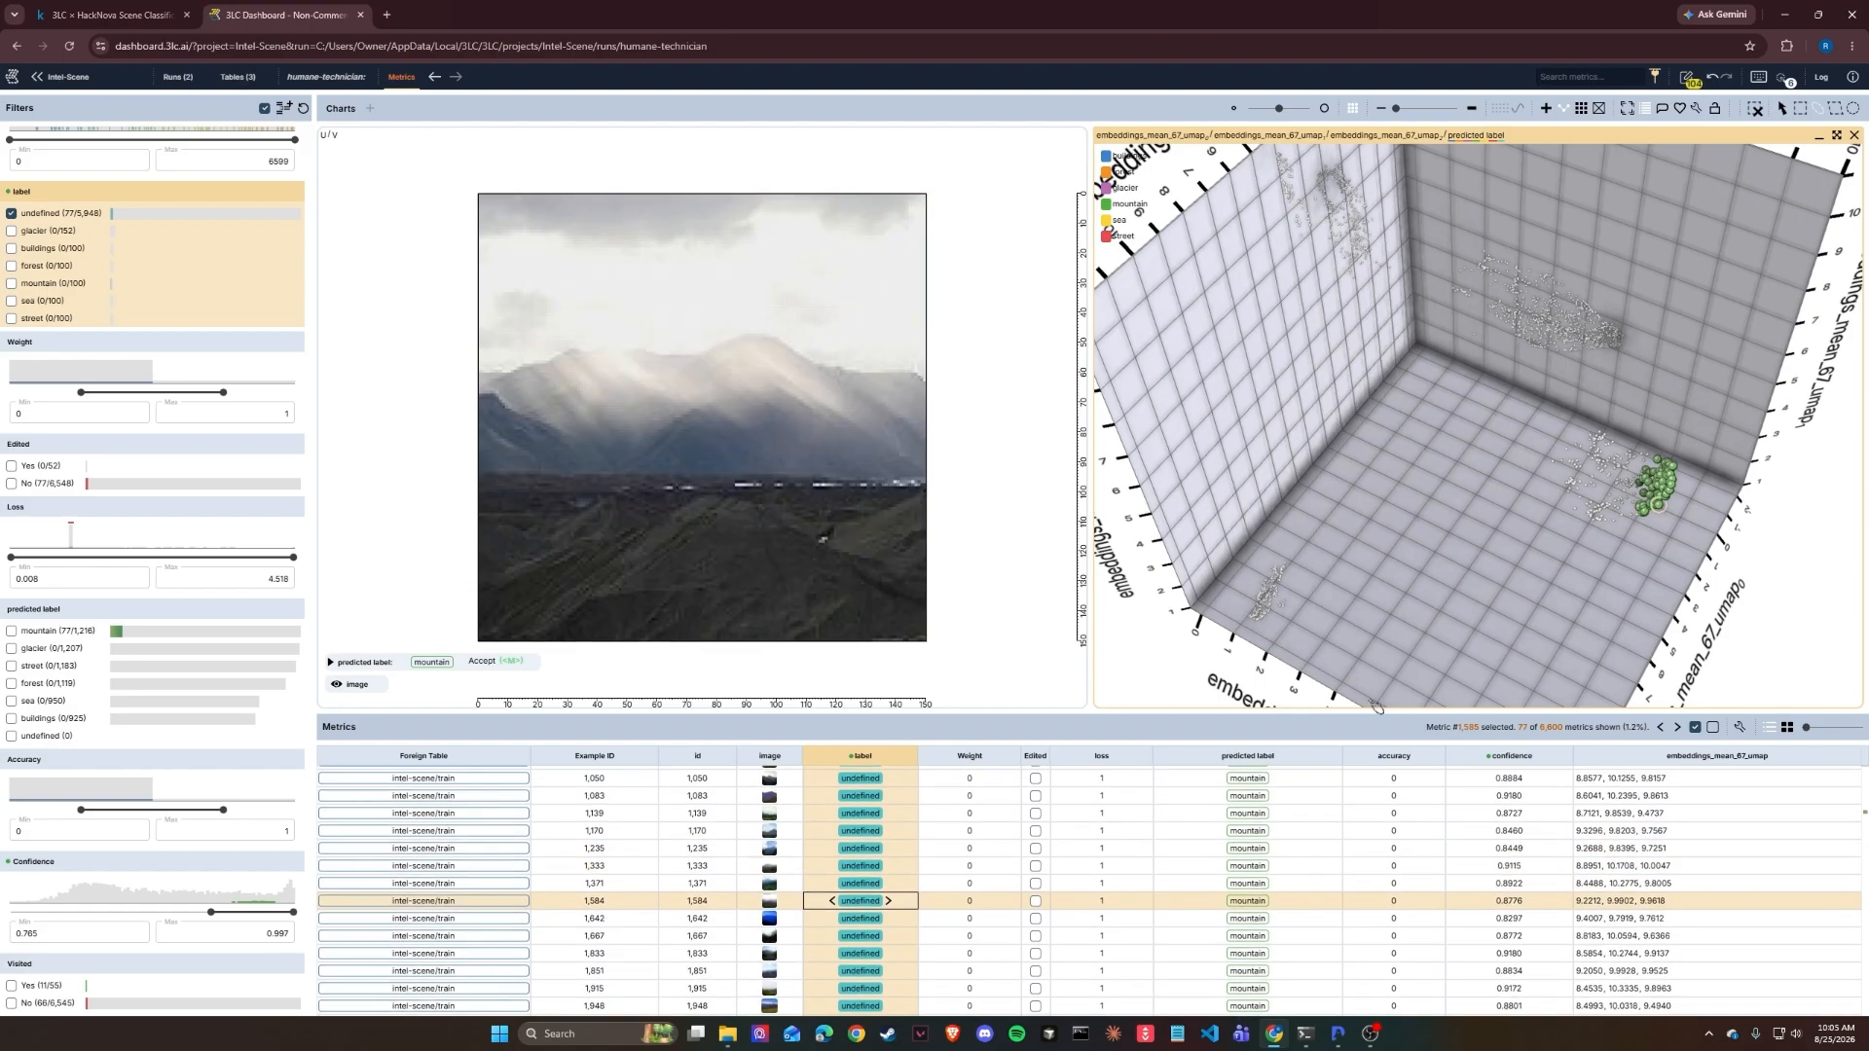
key("Down")
key("Down")
key("Down")
key("Down")
key("Down")
key("Down")
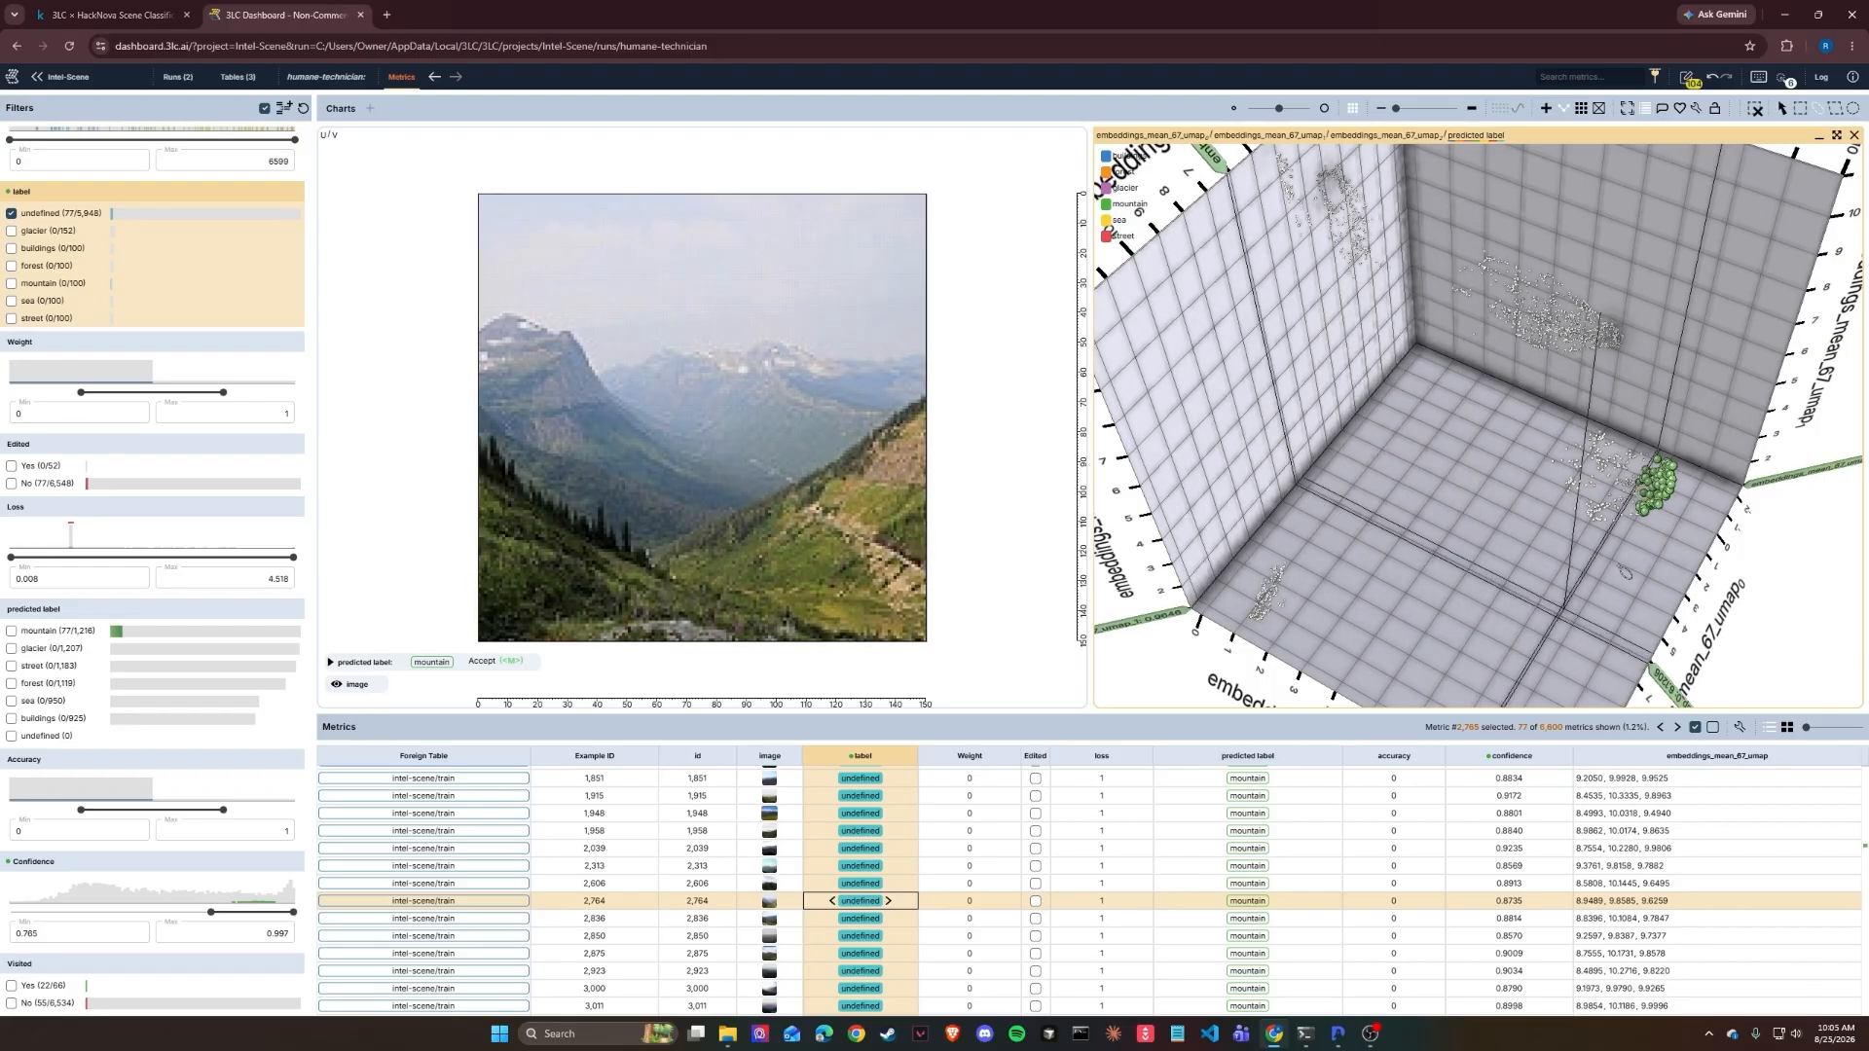
Step: Narrow the lasso to a tighter group at the mountain cluster's tip and review its images
mouse_move(1688, 484)
left_mouse_down()
mouse_move(1651, 469)
mouse_move(1627, 524)
left_mouse_up()
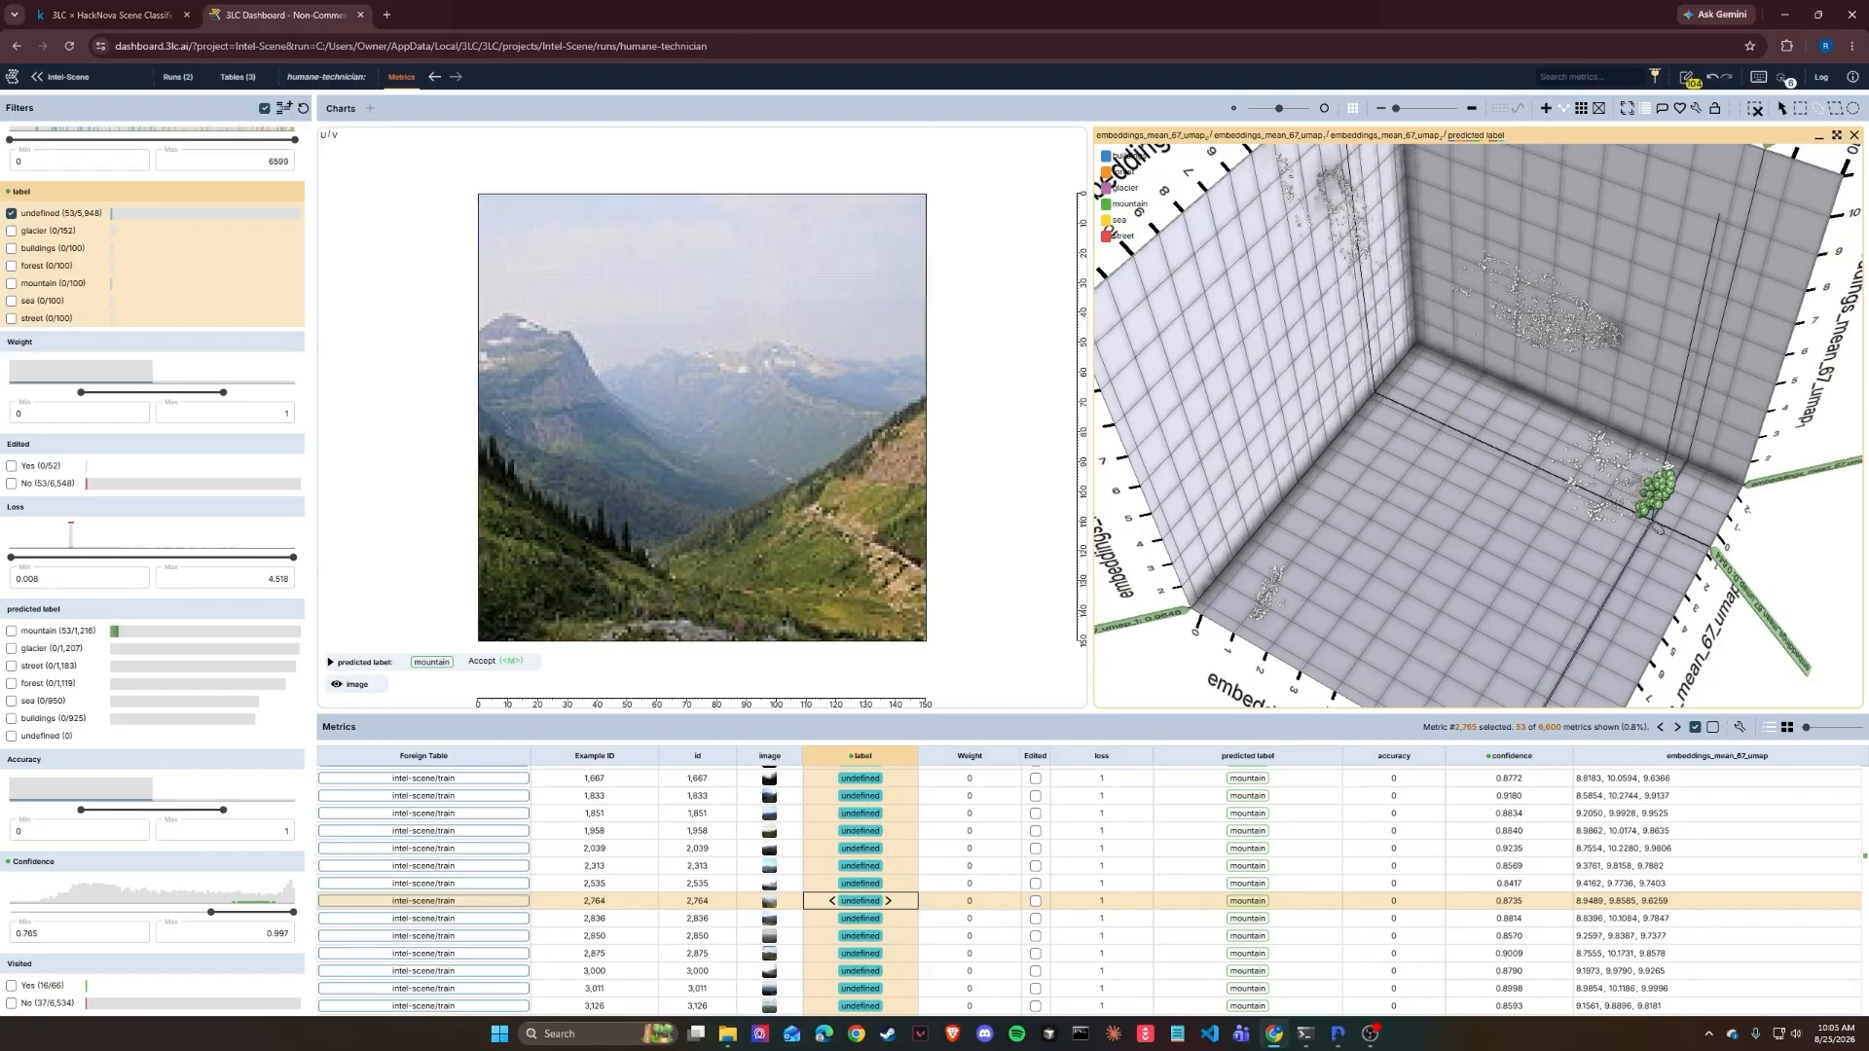
key("Down")
key("Down")
key("Down")
key("Down")
key("Down")
key("Down")
key("Down")
key("Down")
key("Down")
key("Down")
key("Down")
key("Down")
key("Down")
key("Down")
key("Down")
key("Down")
key("Down")
key("Down")
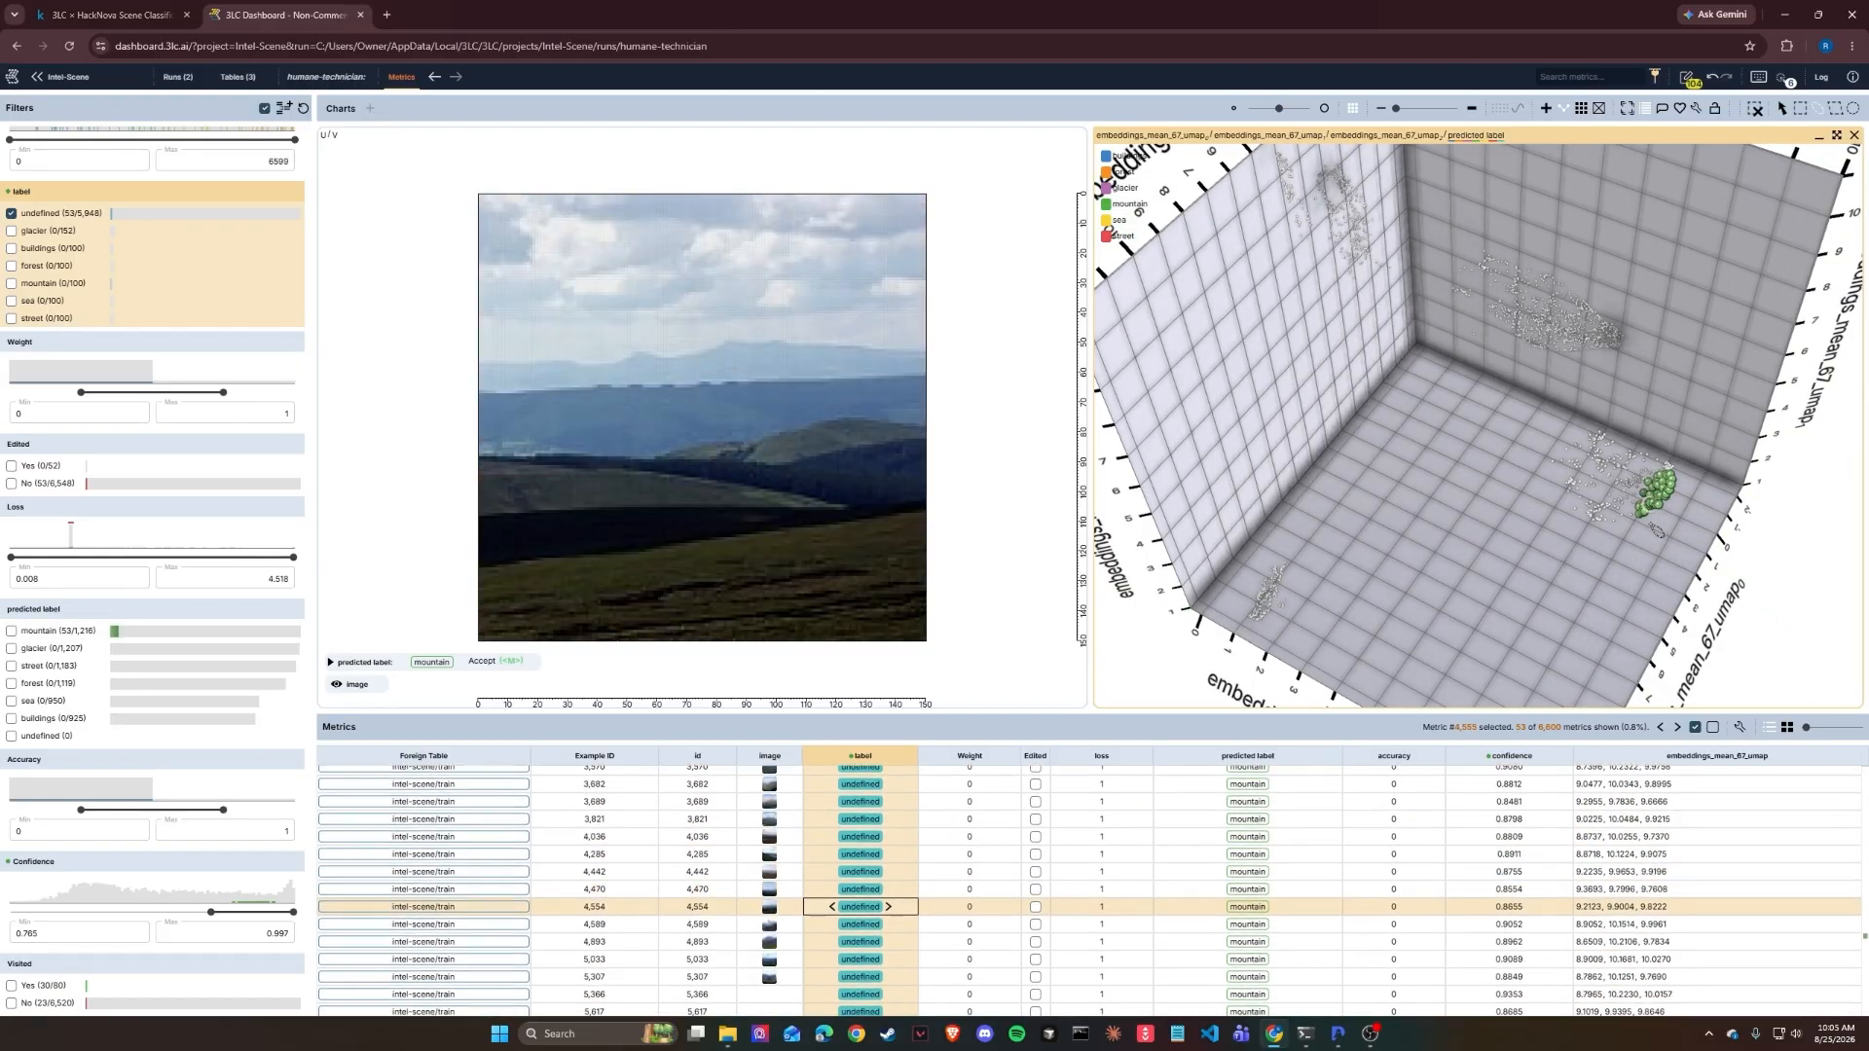
Step: Set the label of all the filtered mountain samples to mountain, then clear the filters
left_click(880, 761)
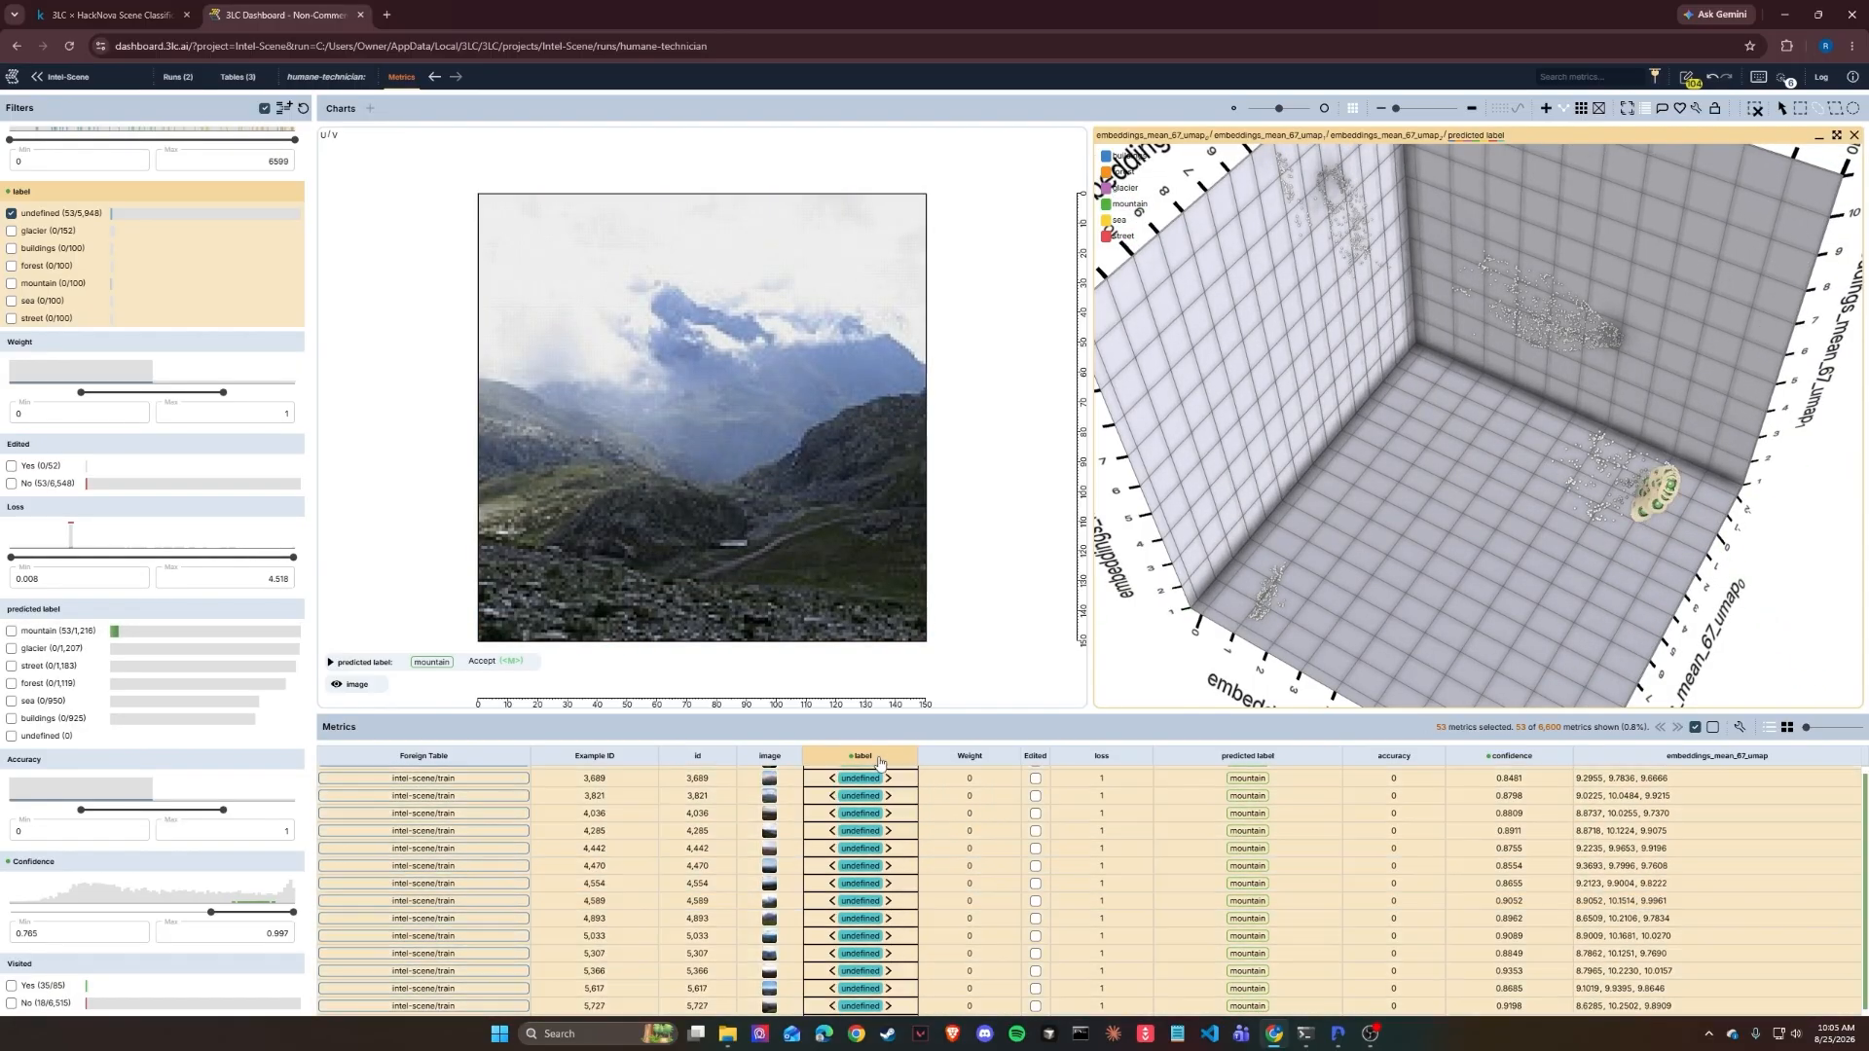
left_click(864, 791)
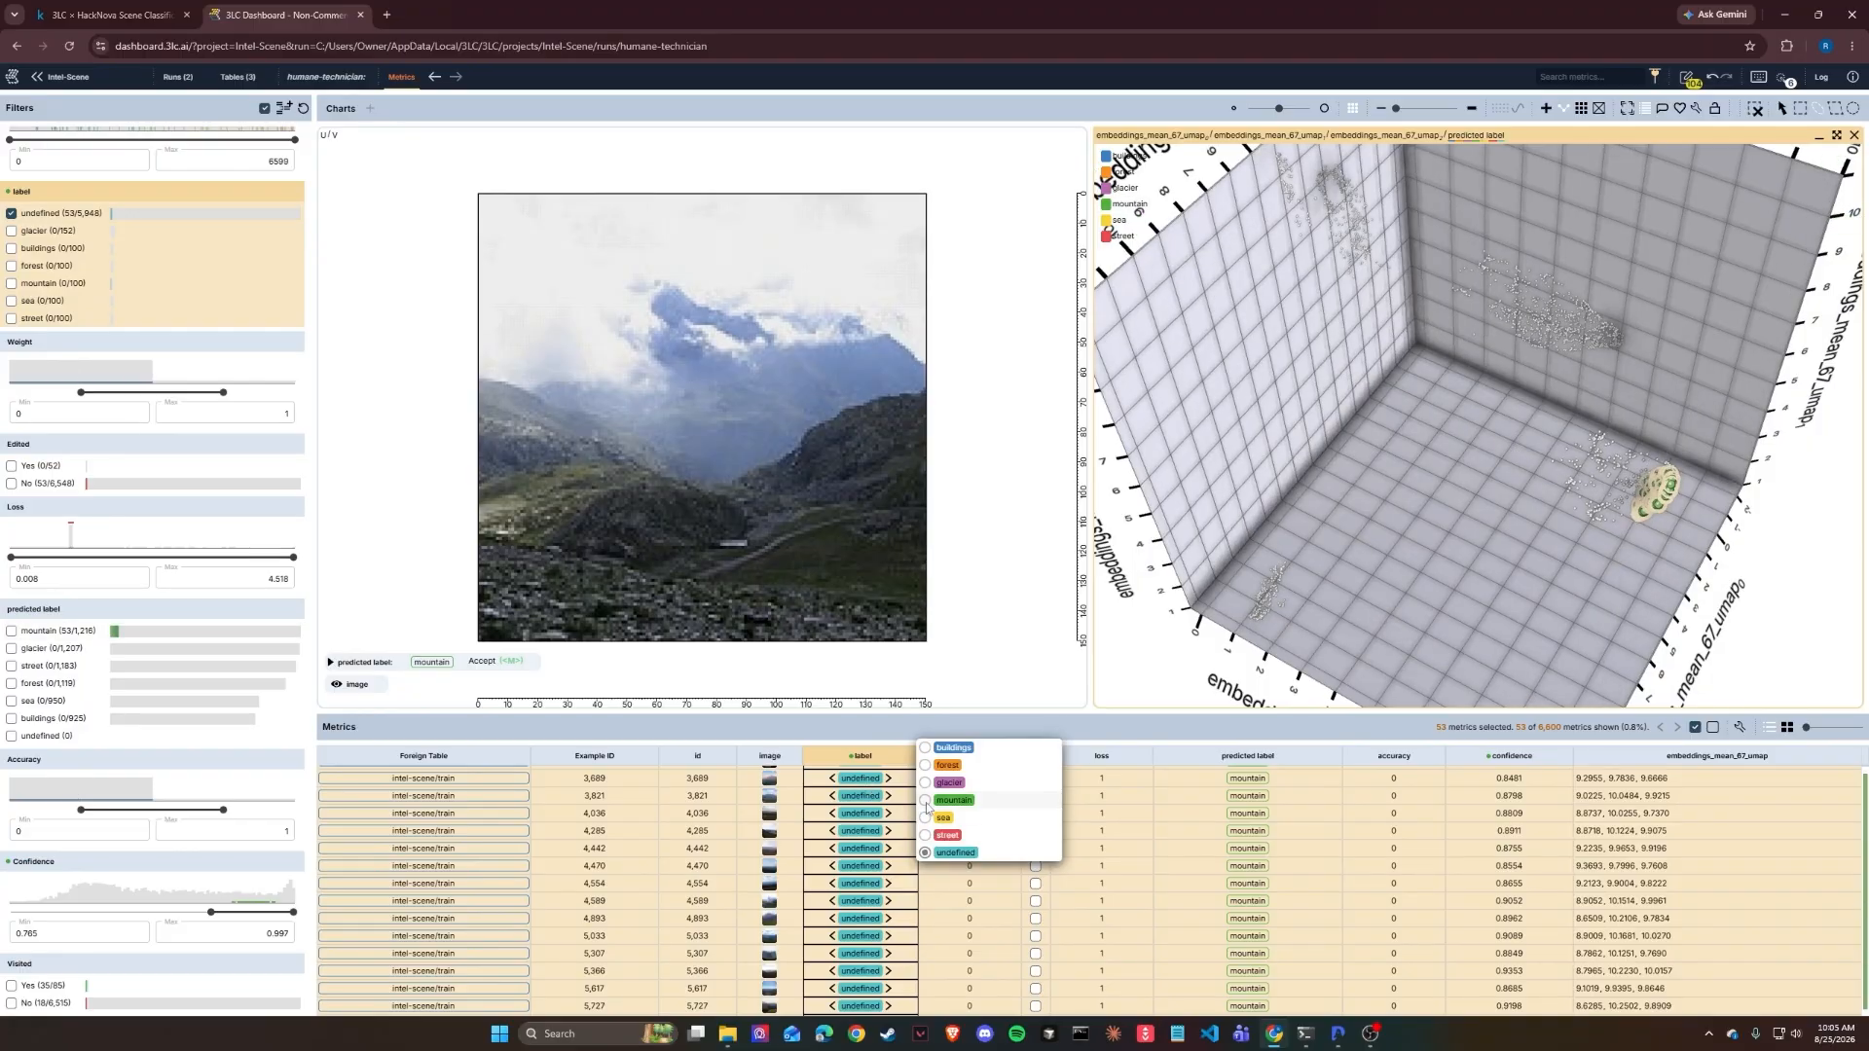
left_click(926, 801)
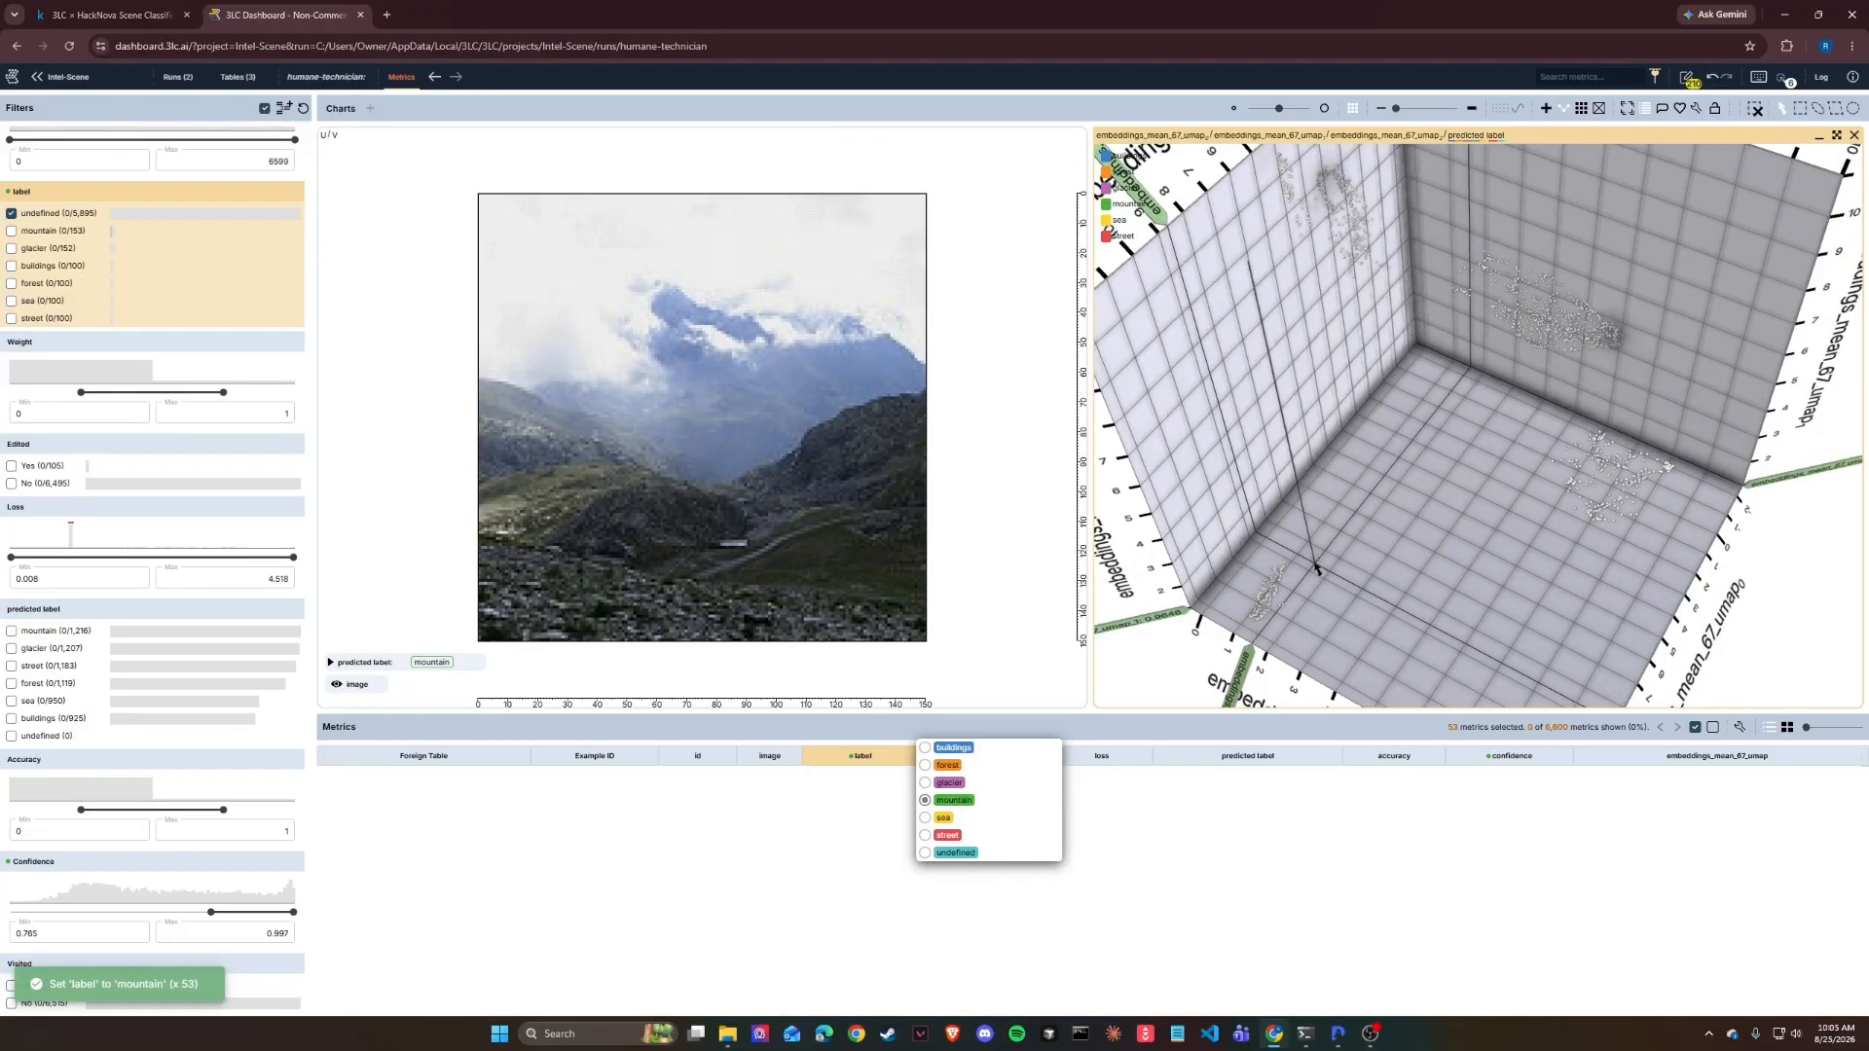
key("Escape")
Step: Lasso the outer tip of the forest cluster and restrict the selection to undefined labels
left_click_drag(1402, 531, 1411, 589)
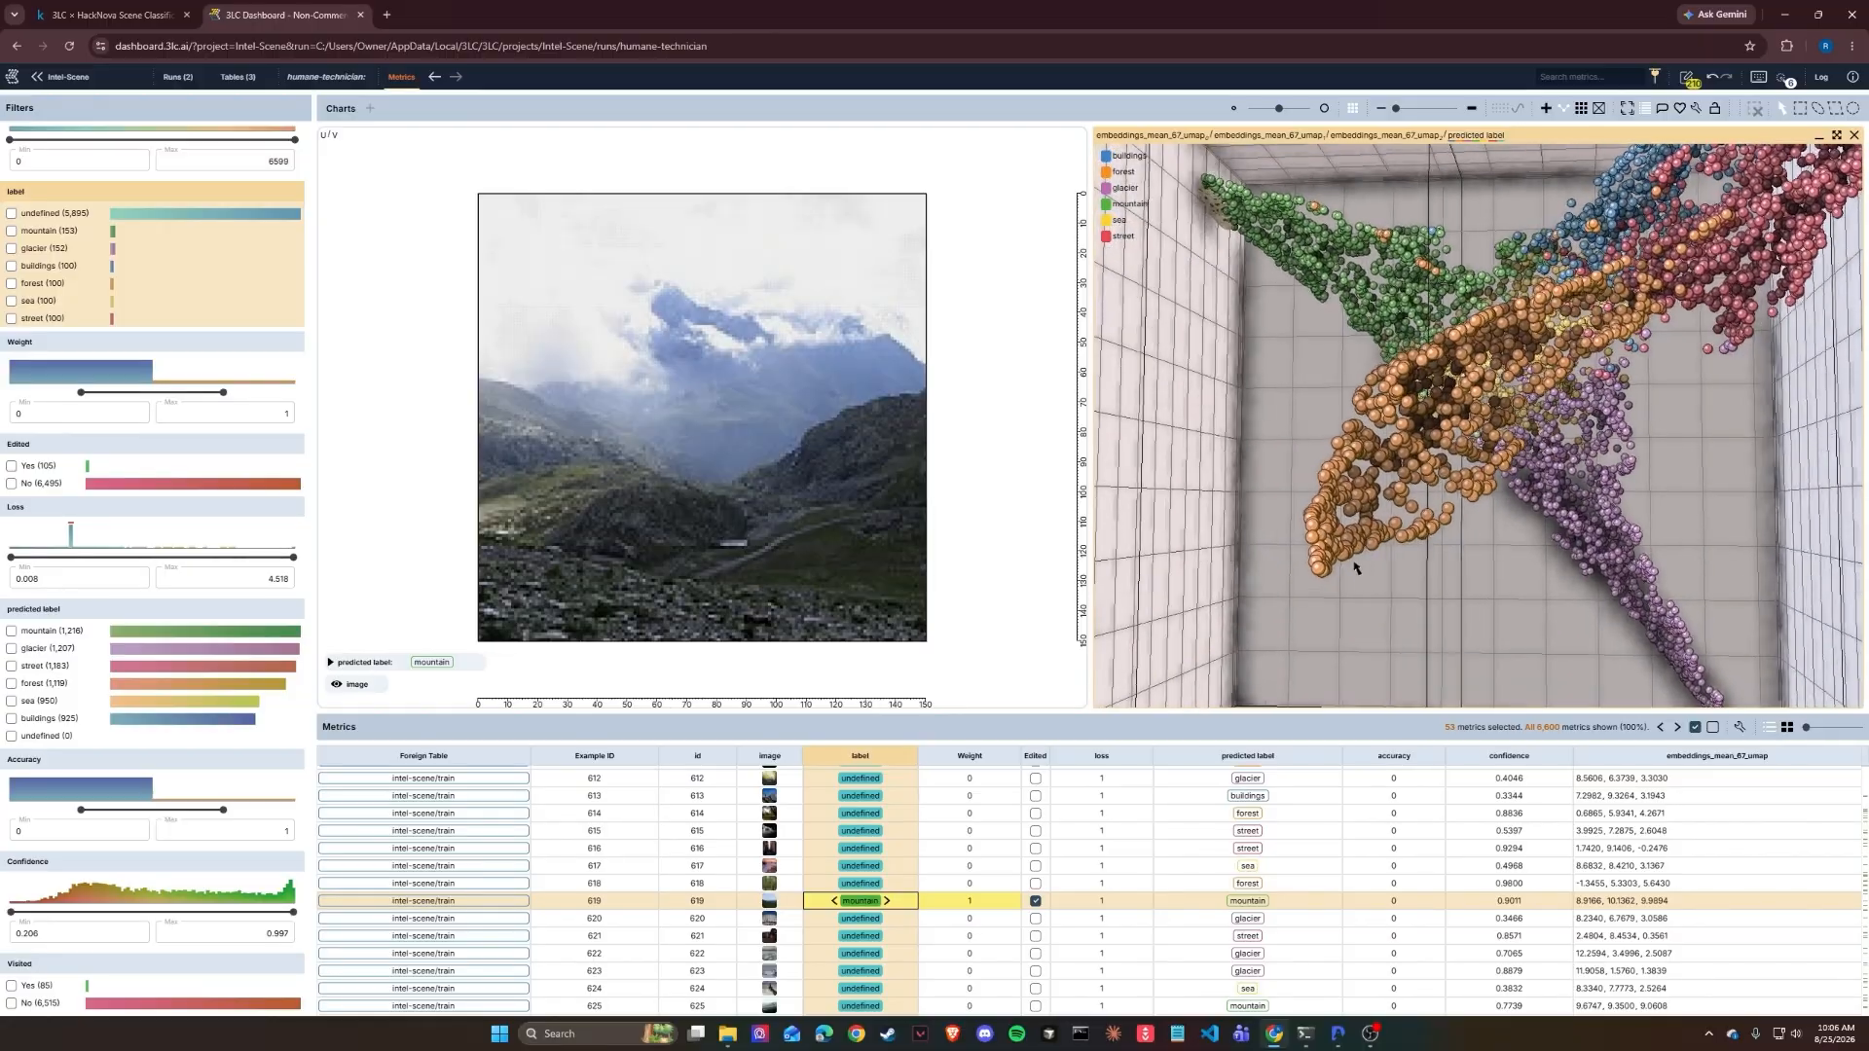
left_click_drag(1354, 546, 1299, 627)
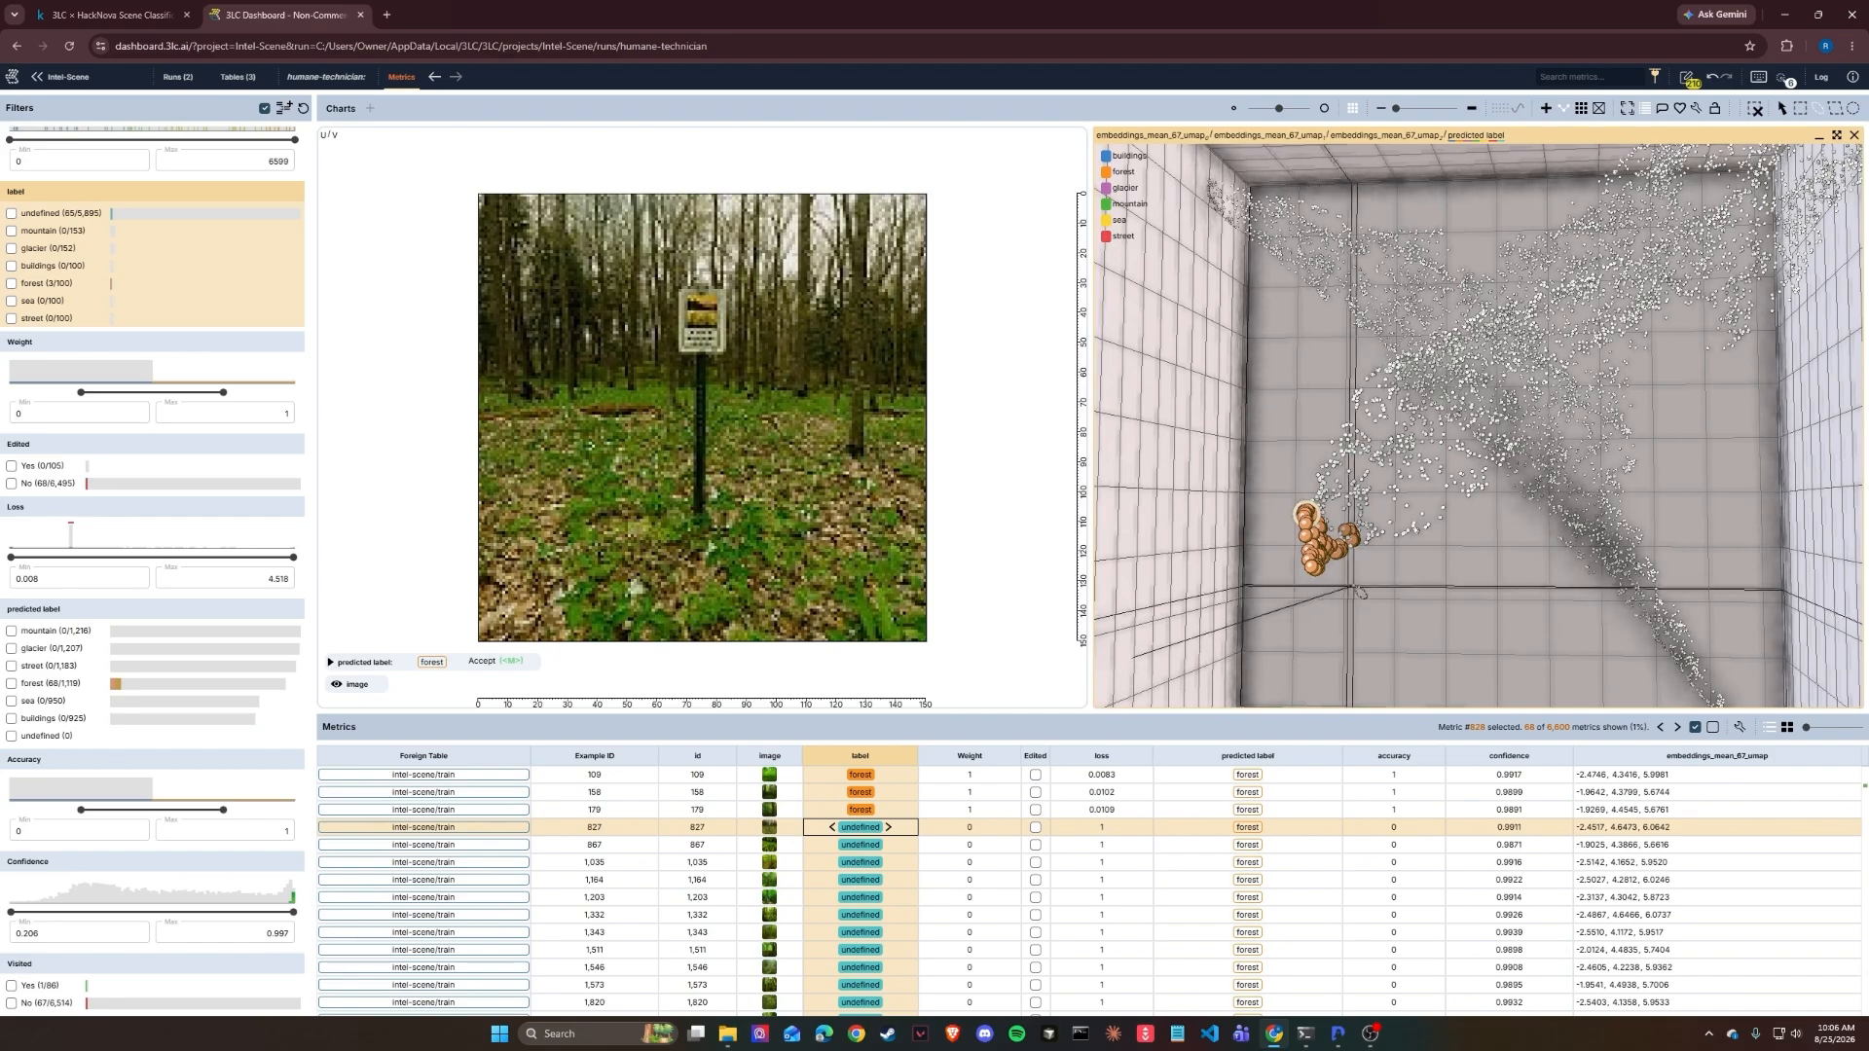
left_click_drag(1358, 551, 1342, 569)
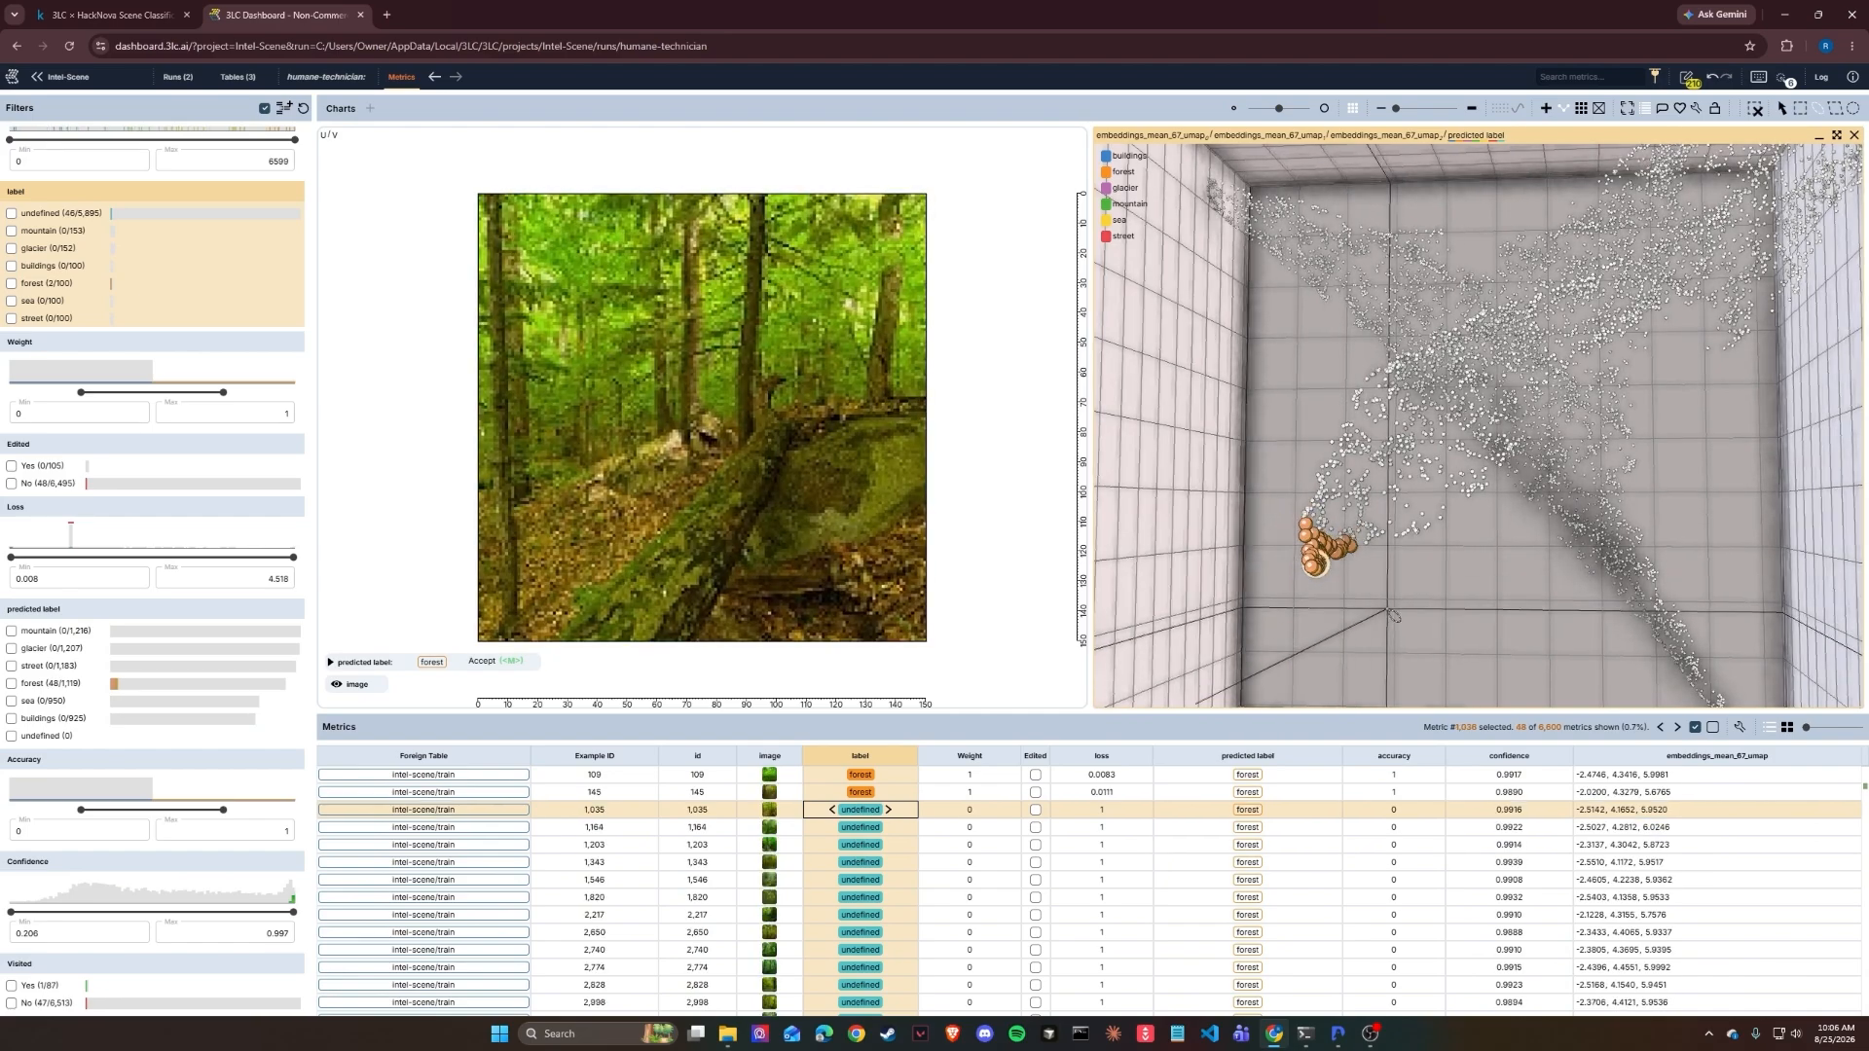
left_click_drag(1293, 562, 1281, 590)
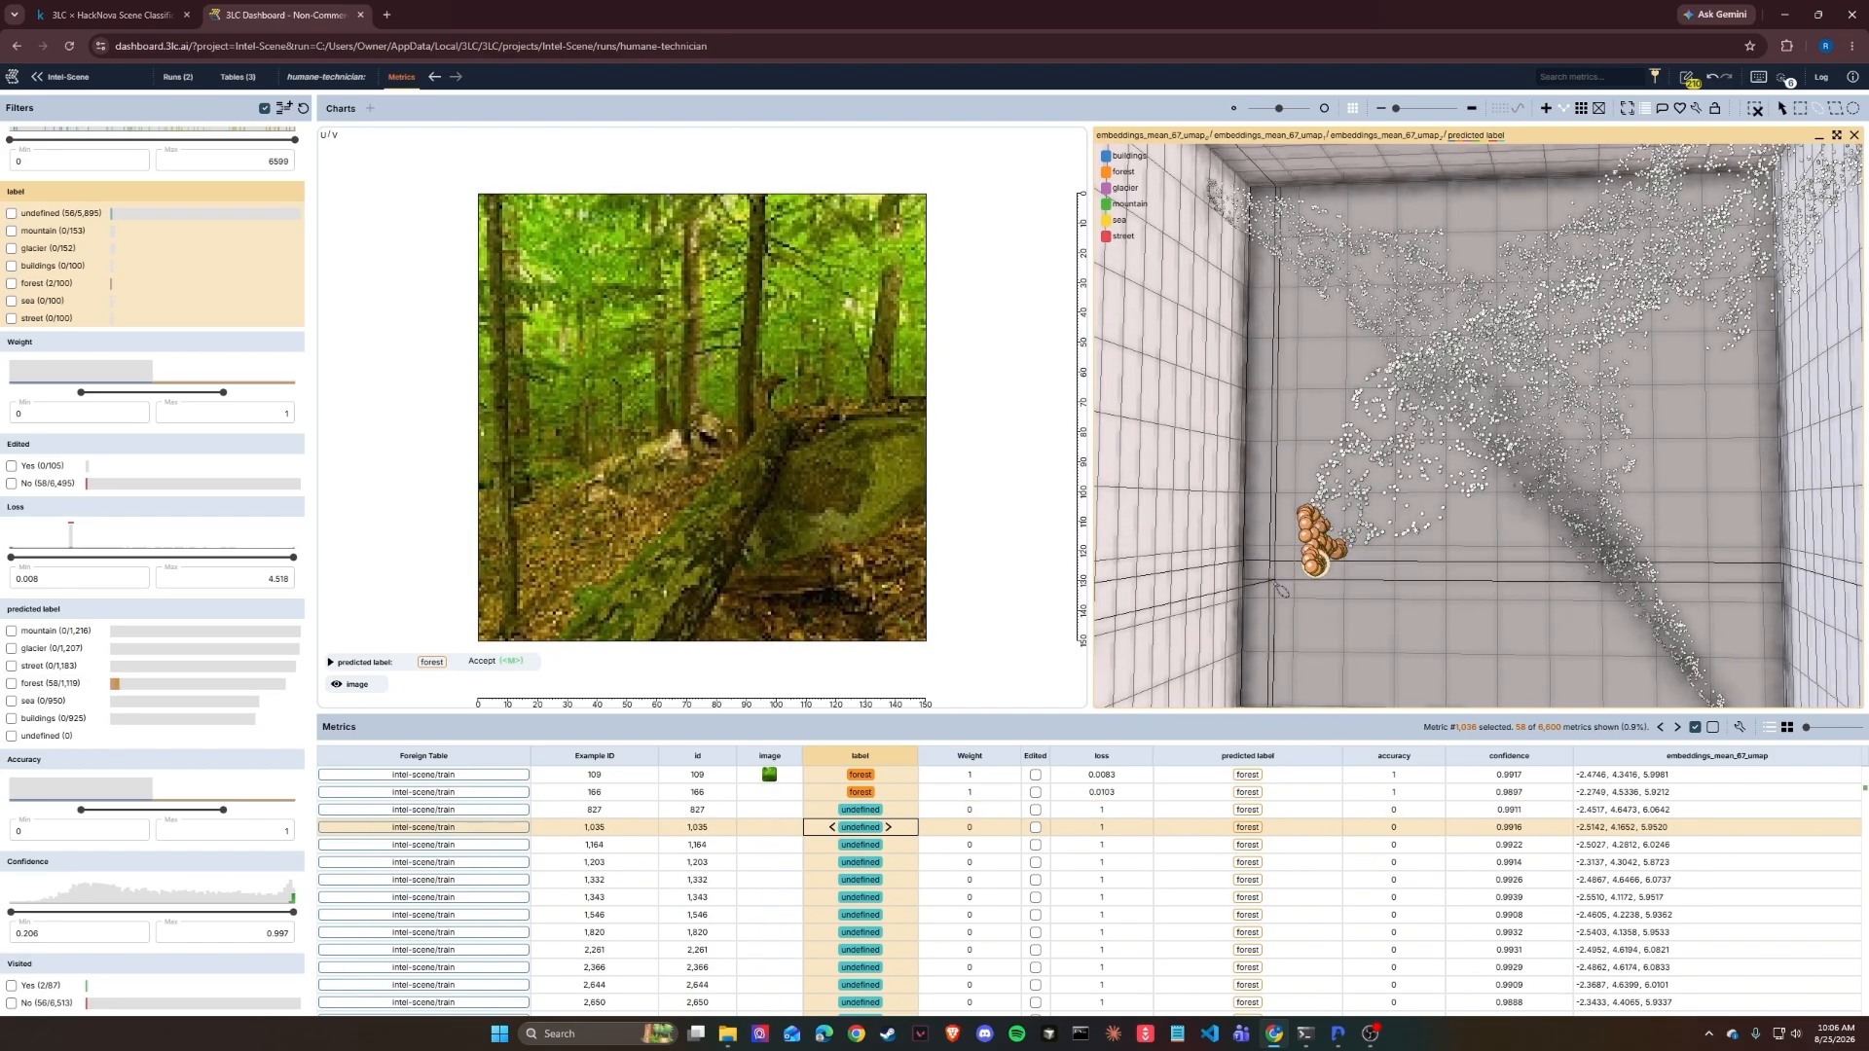
key("Tab")
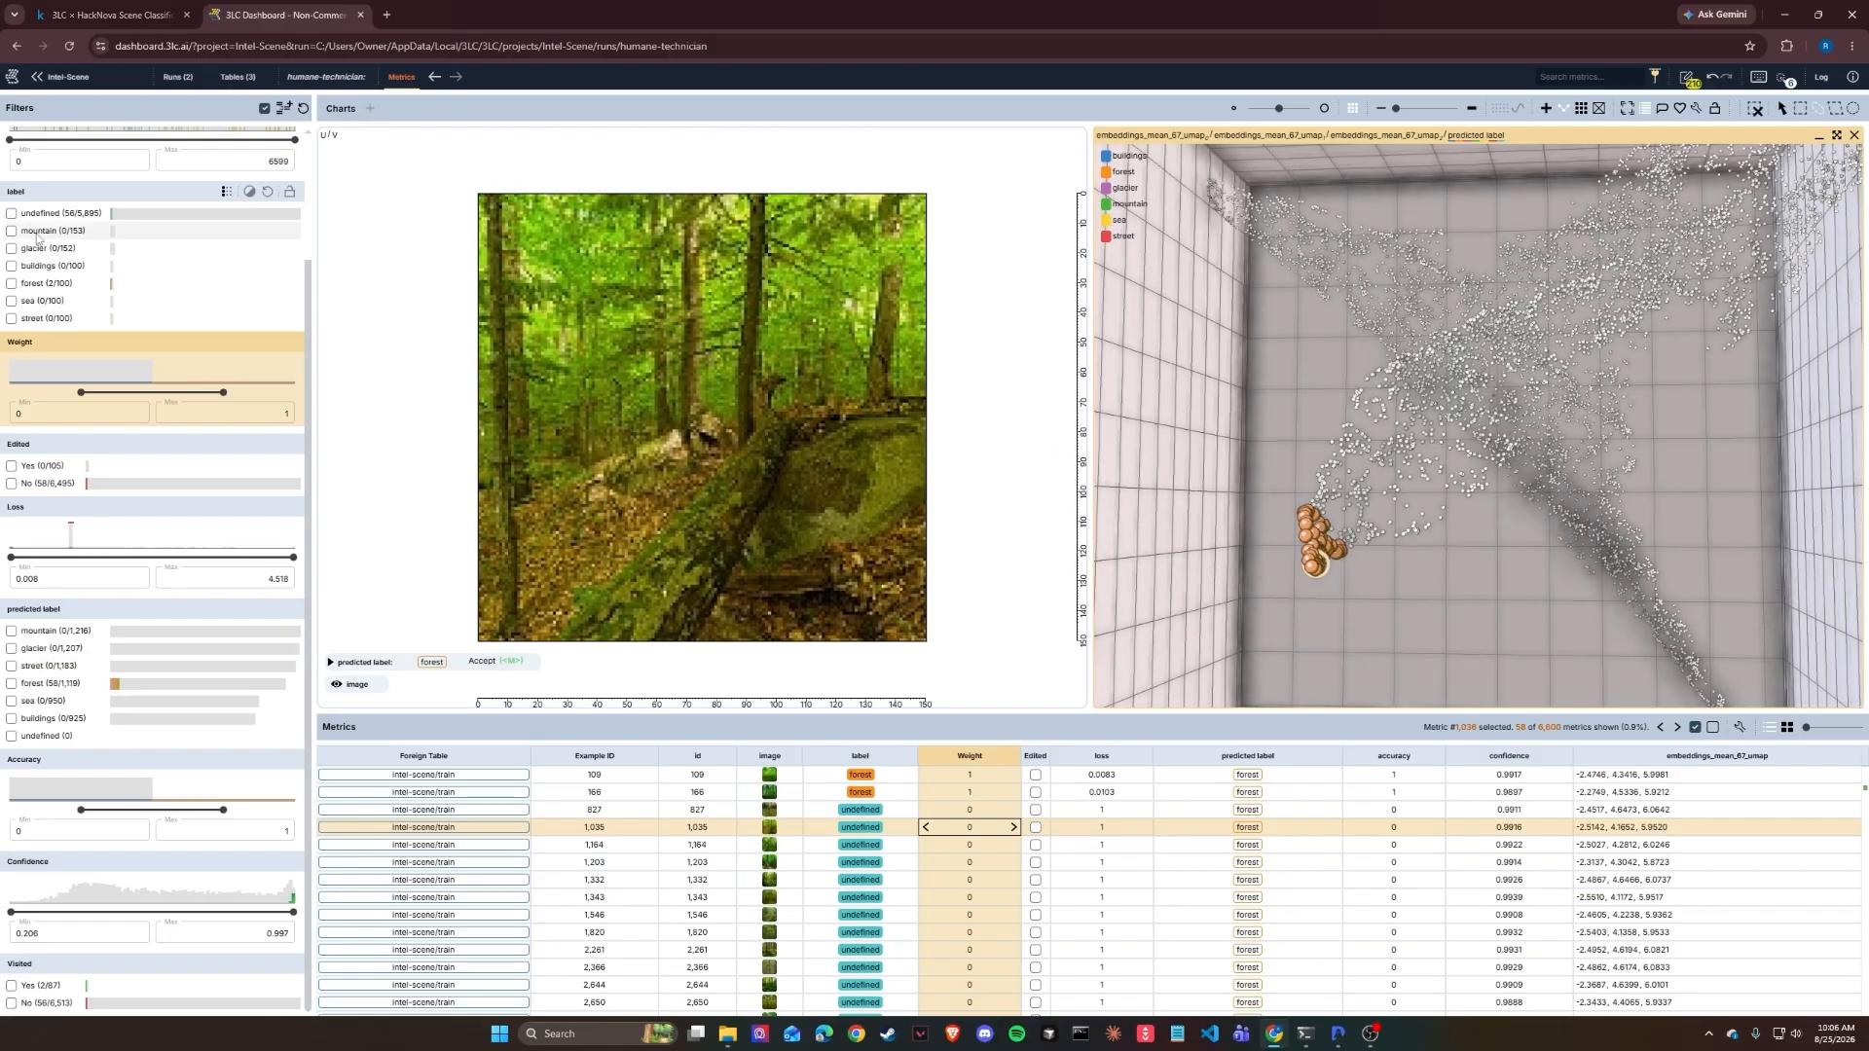
left_click(11, 213)
Step: Step through the images in the lassoed forest group to check that they show forests
key("Down")
key("Down")
key("Down")
key("Down")
key("Down")
key("Down")
key("Down")
key("Down")
key("Down")
key("Down")
key("Down")
key("Down")
key("Down")
key("Down")
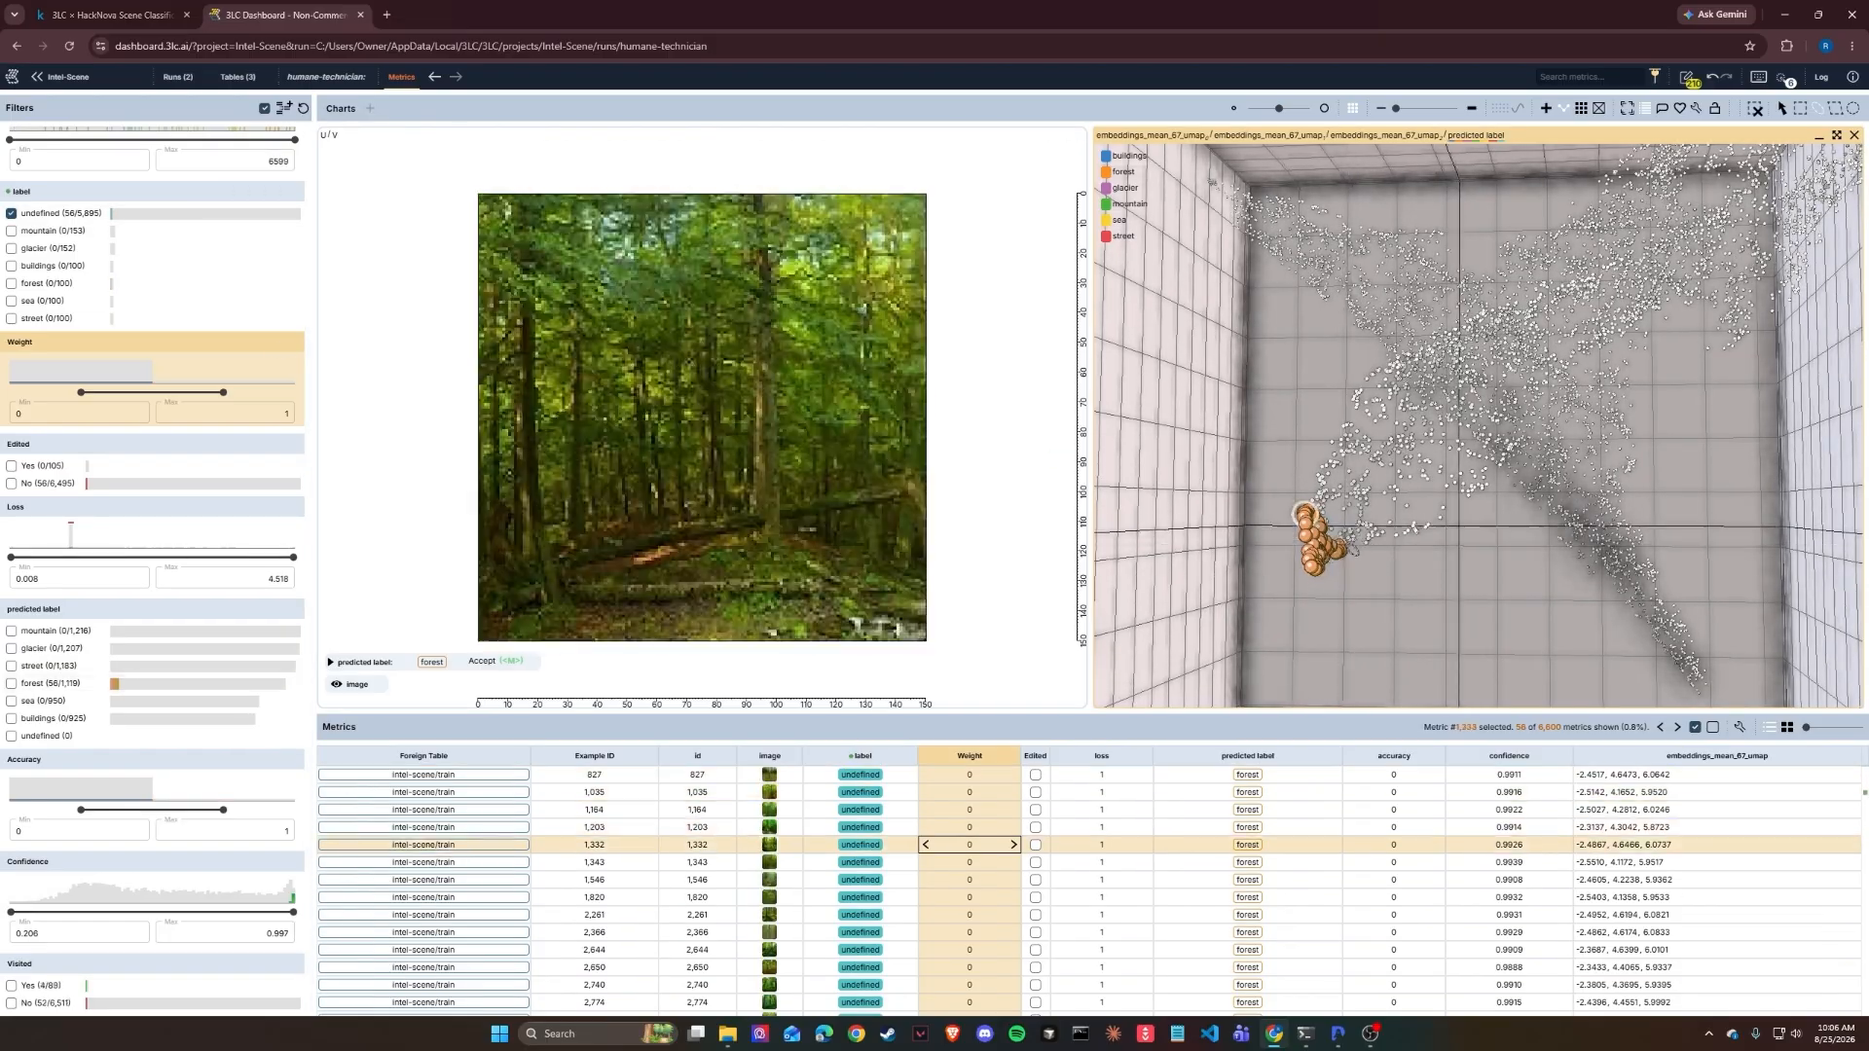
key("Down")
key("Down")
key("Down")
key("Down")
key("Down")
key("Down")
key("Down")
key("Down")
key("Down")
key("Down")
key("Down")
key("Down")
key("Down")
key("Down")
key("Down")
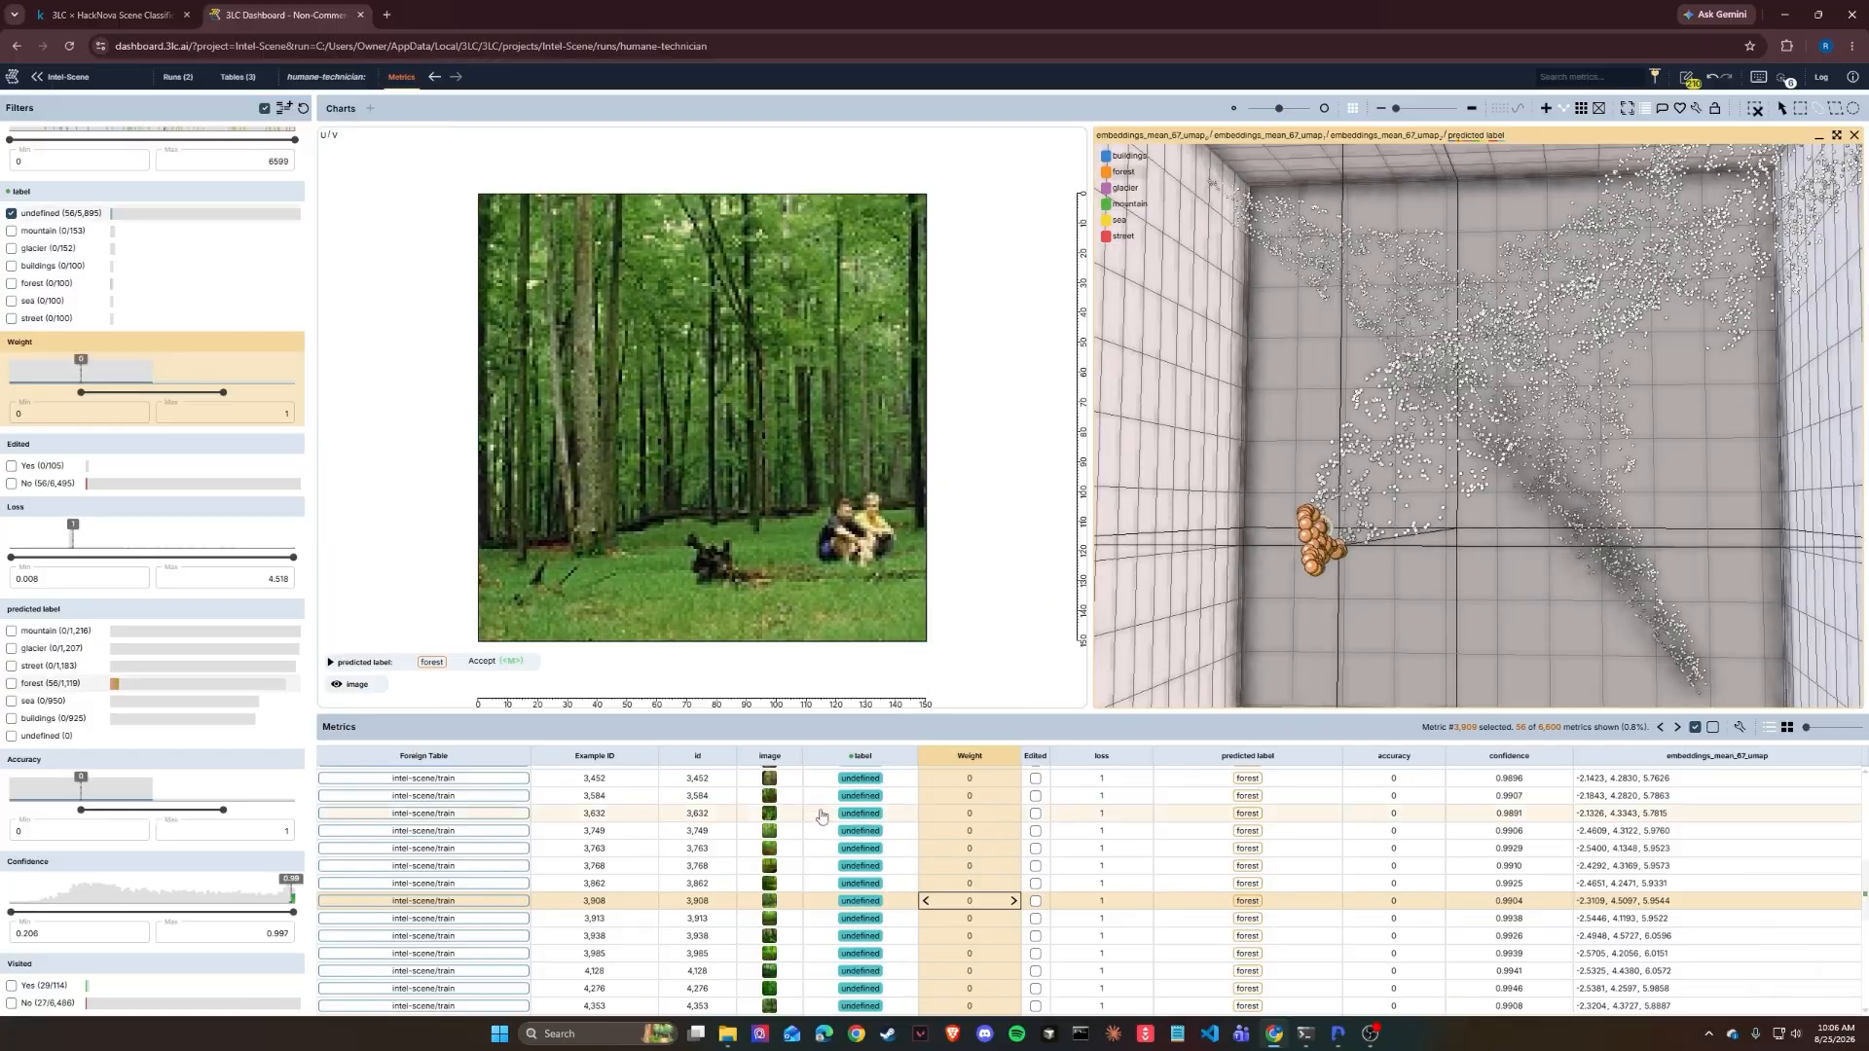
Step: Select the label cells of all the filtered forest samples and set them to forest
key("Left")
key("ctrl+a")
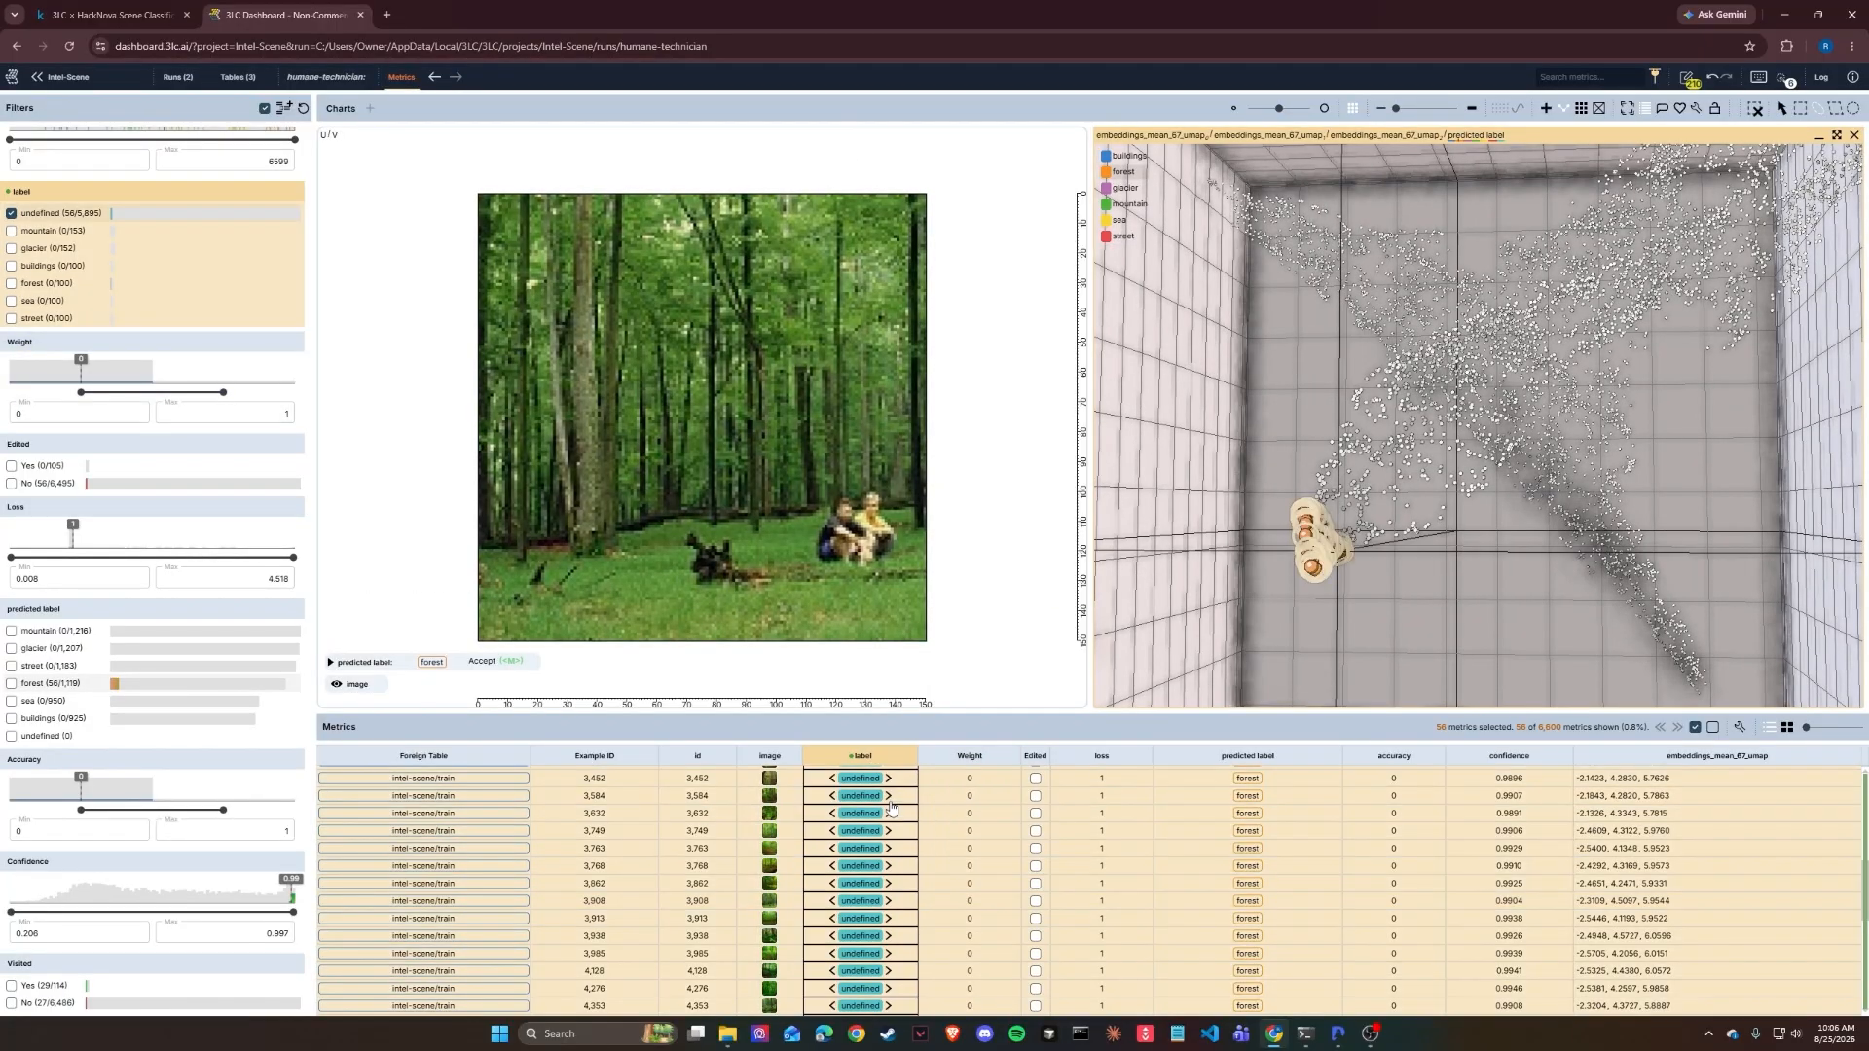
left_click(870, 786)
left_click(926, 767)
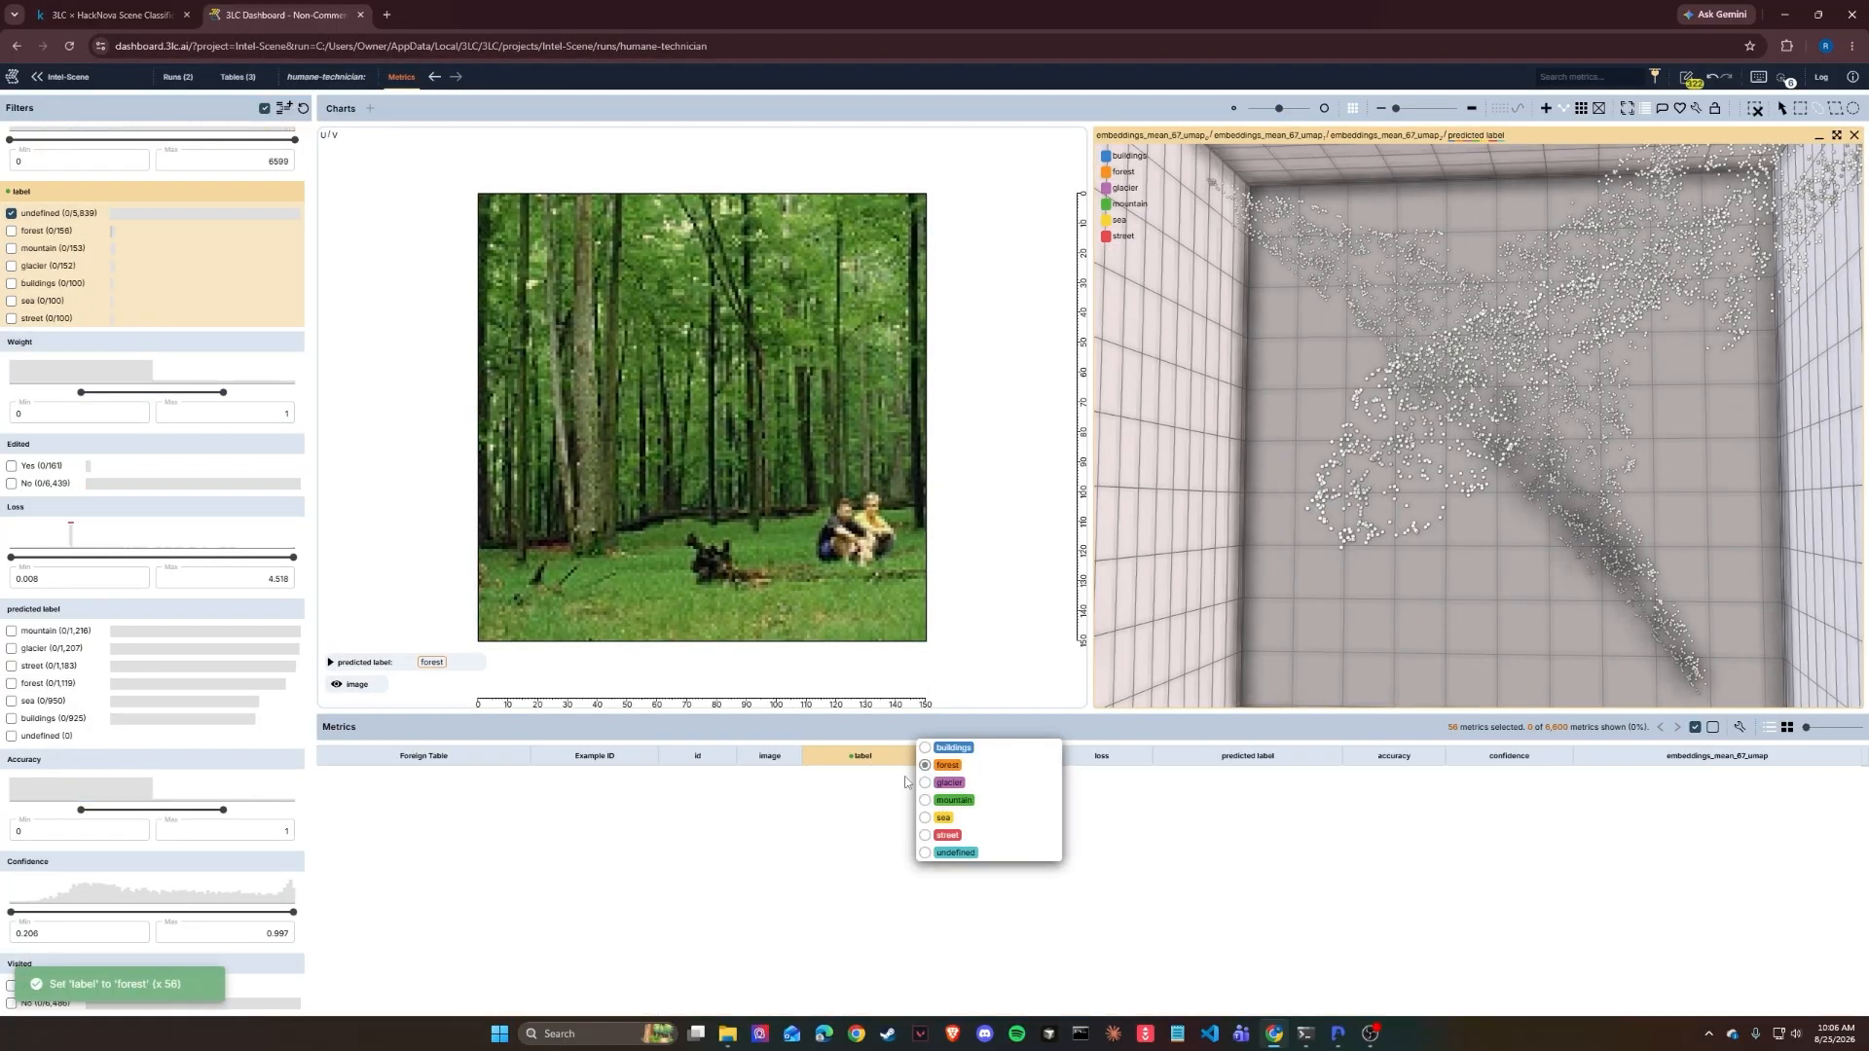
key("Escape")
Step: Clear the active filters, set the minimum confidence to about 0.682 and show only undefined labels
left_click_drag(1235, 584, 1176, 635)
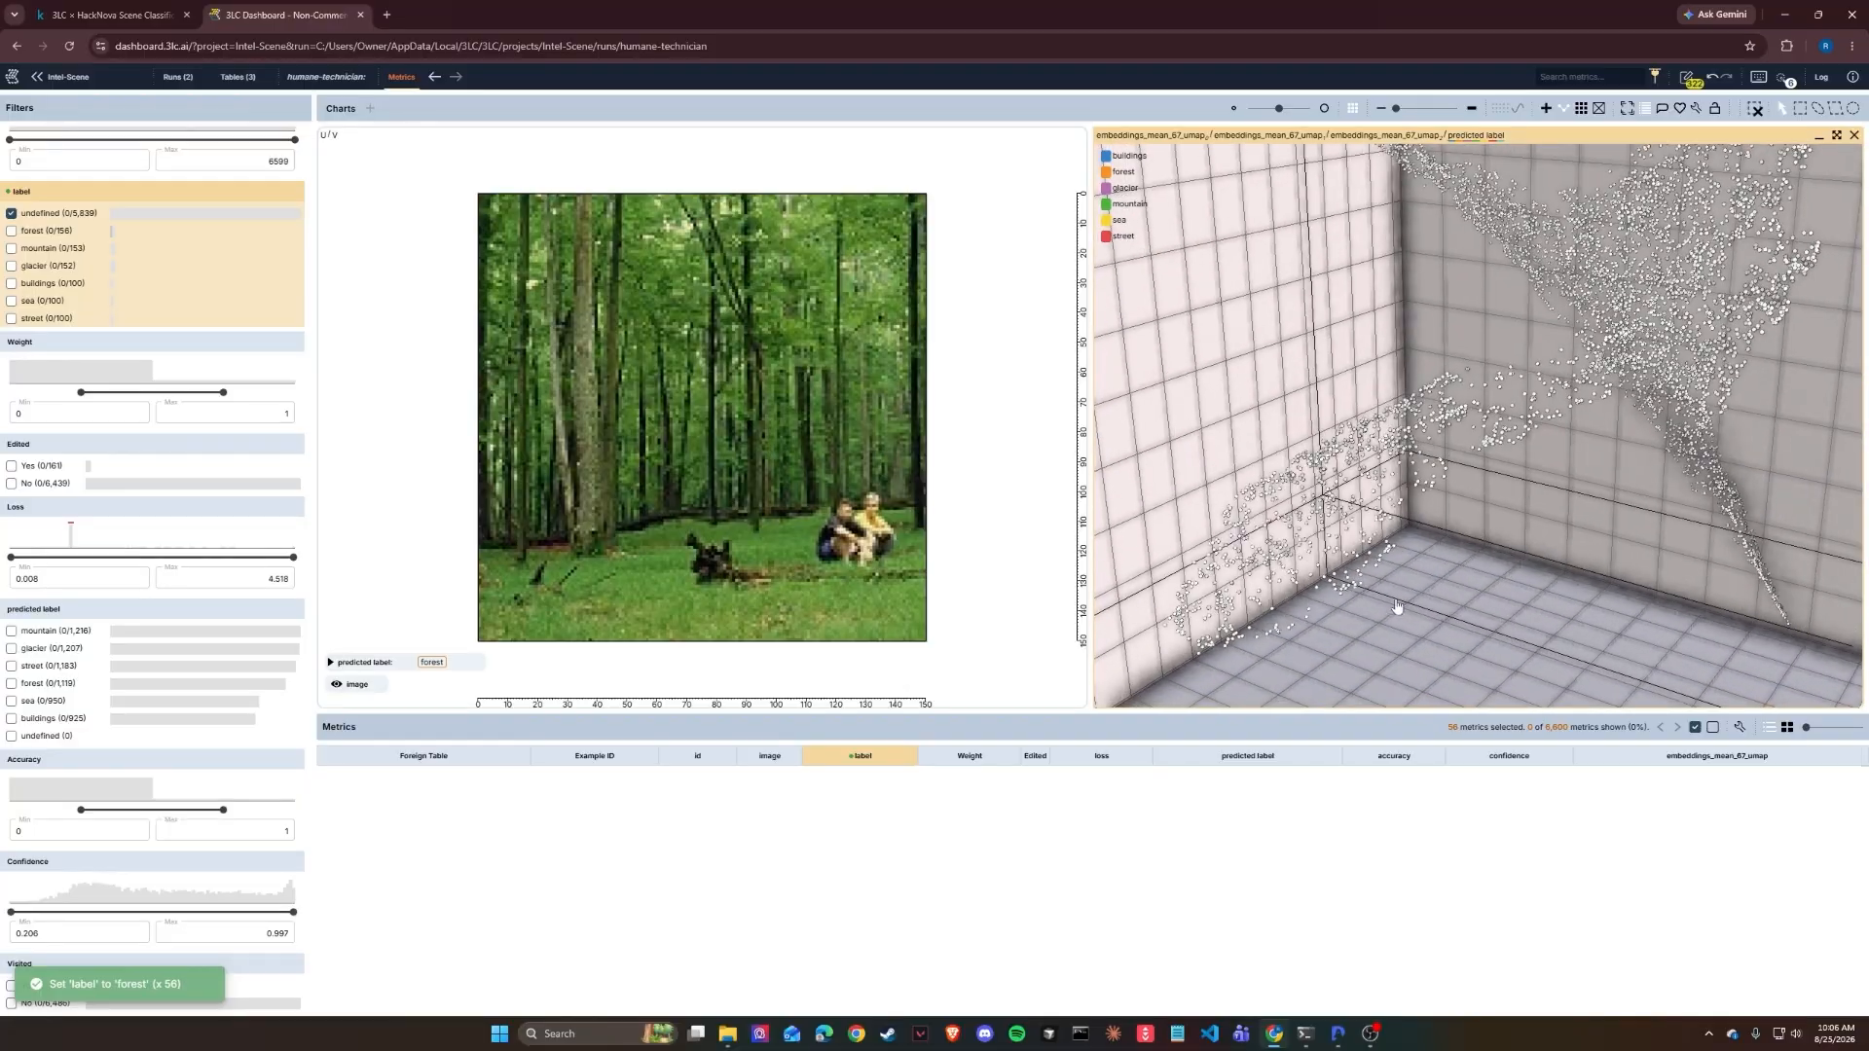
key("Escape")
left_click_drag(1491, 599, 1426, 602)
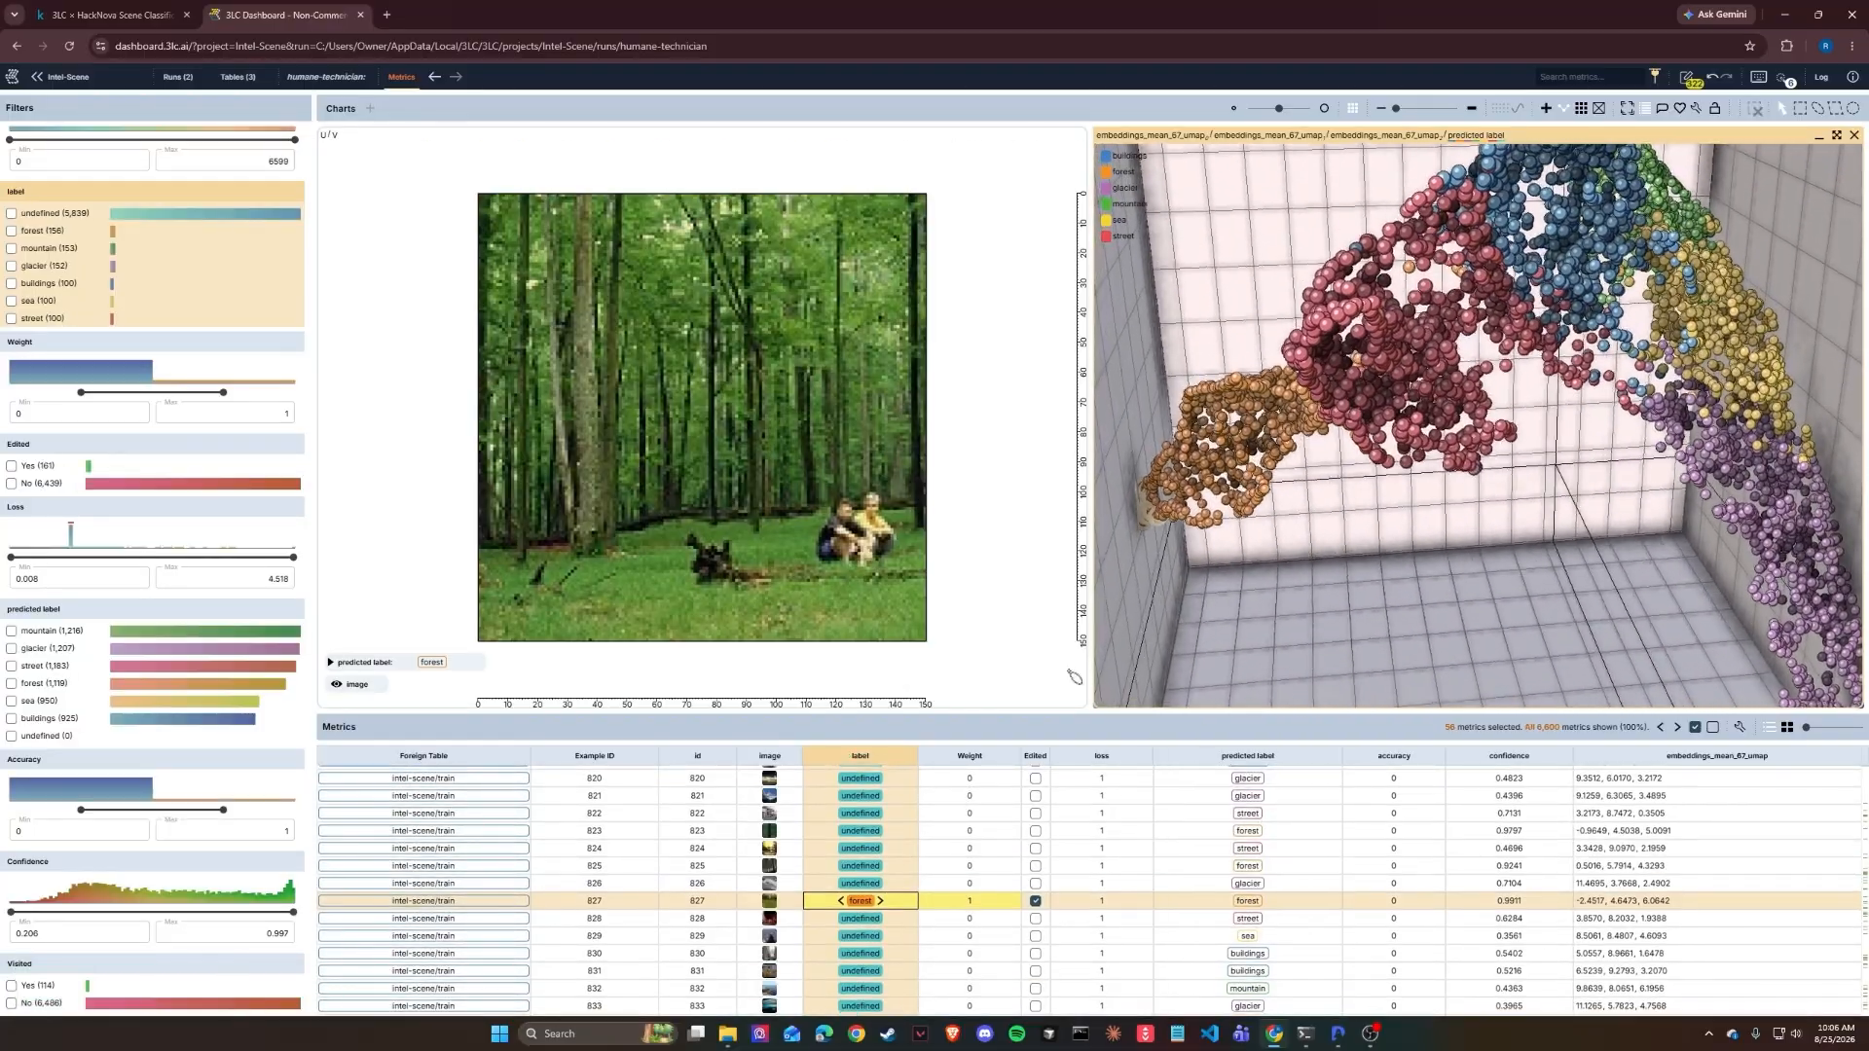
left_click_drag(66, 909, 181, 912)
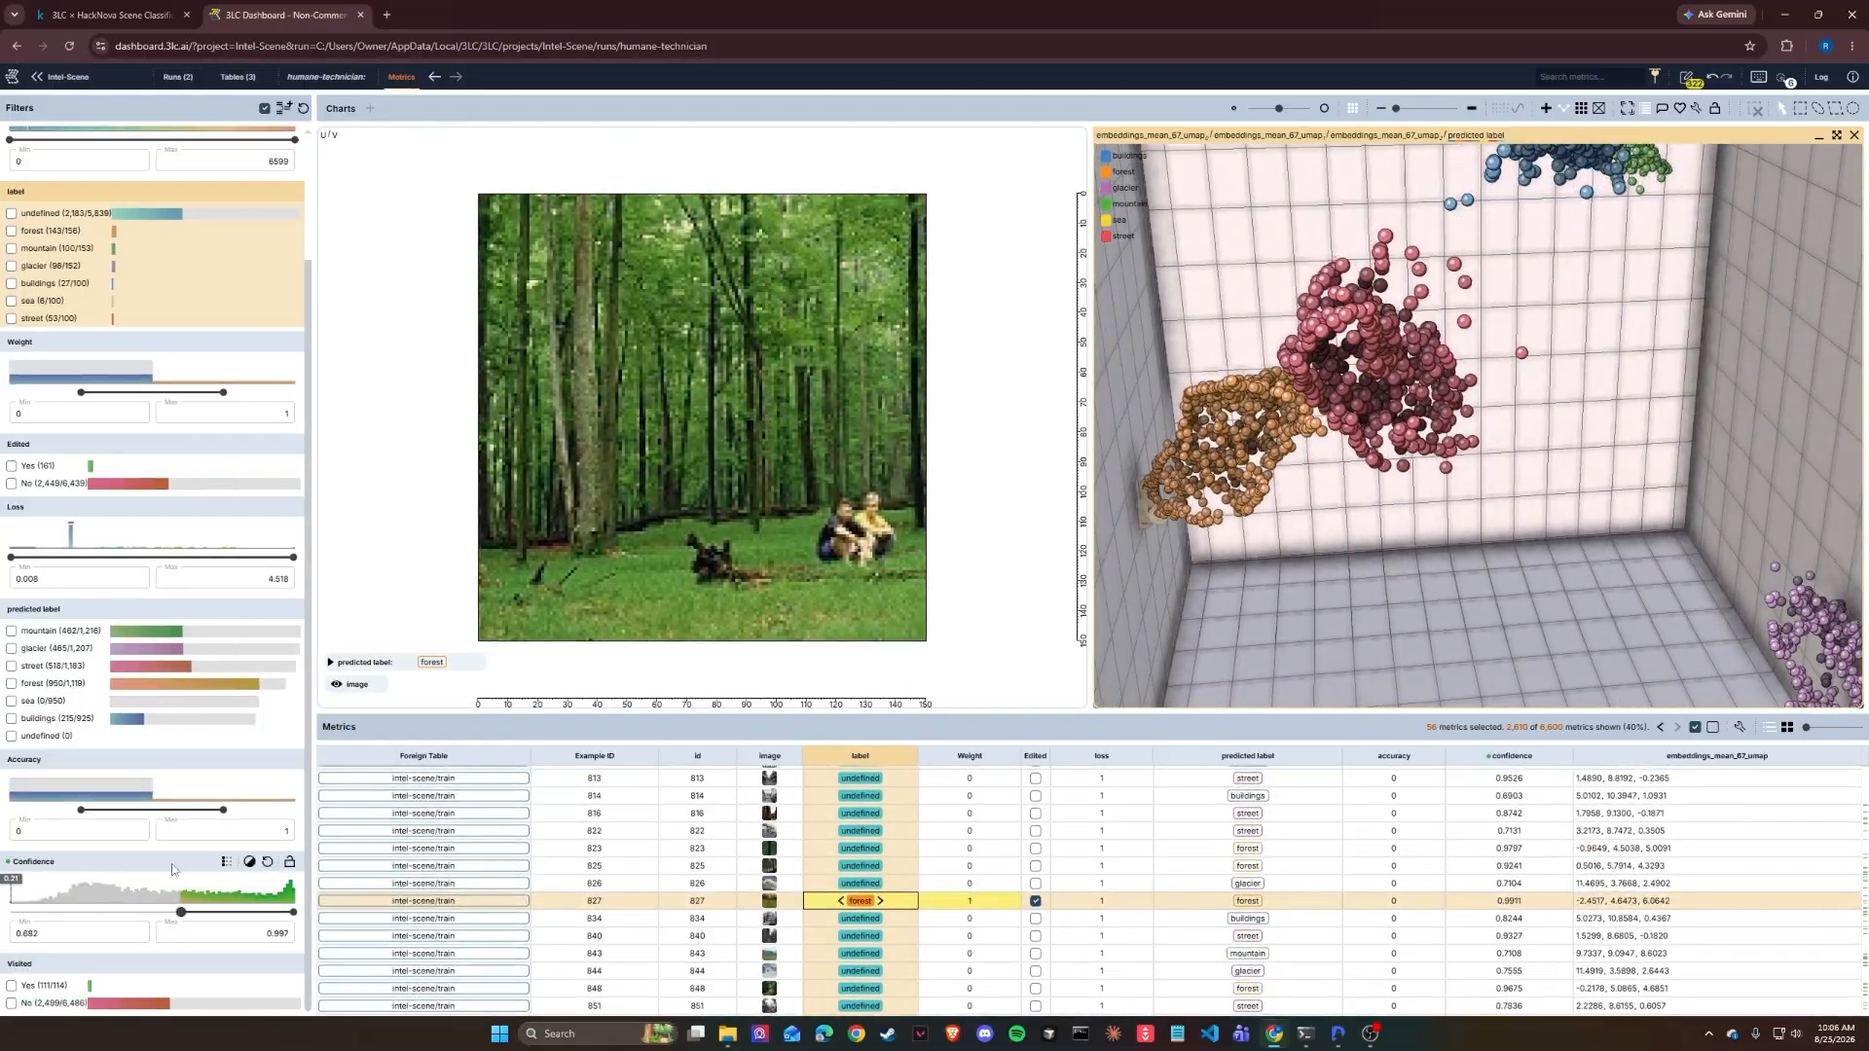
left_click(11, 214)
Step: Lasso the outer tip of the street cluster in the 3D embedding chart
left_click_drag(1495, 555, 1450, 613)
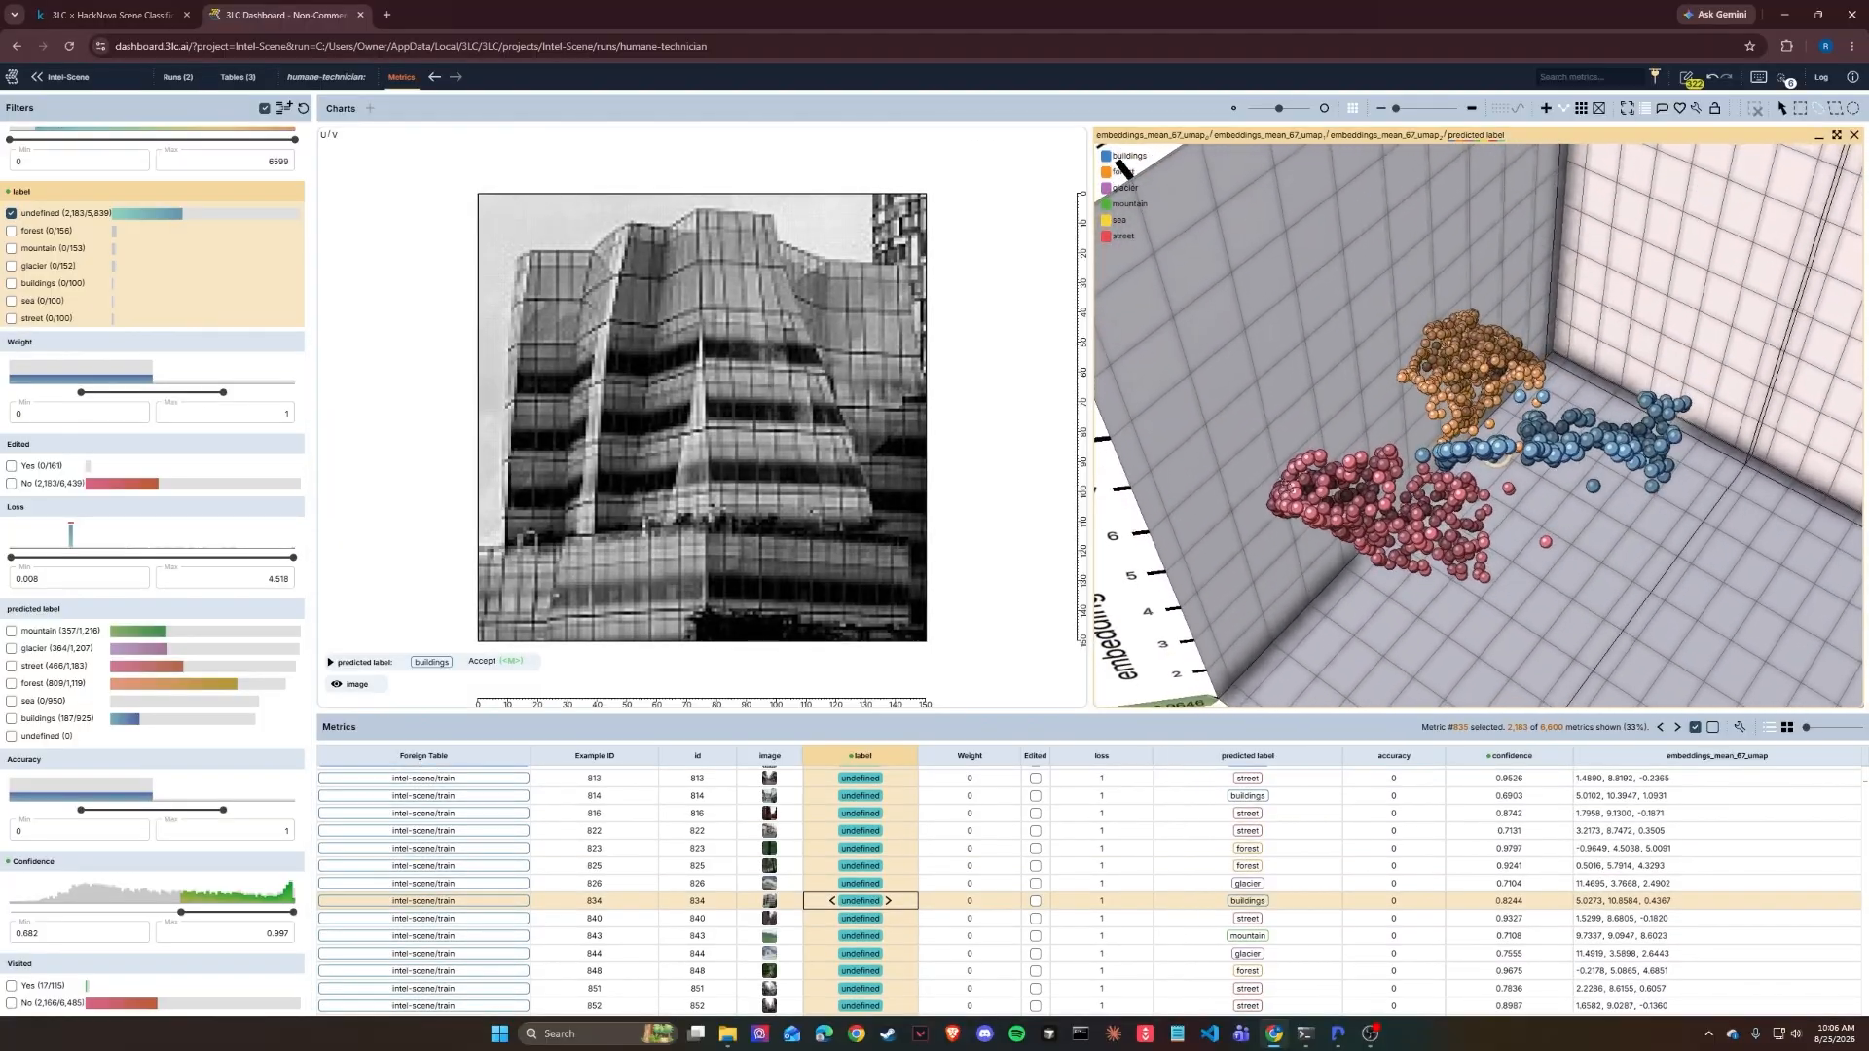
left_click_drag(1300, 510, 1289, 475)
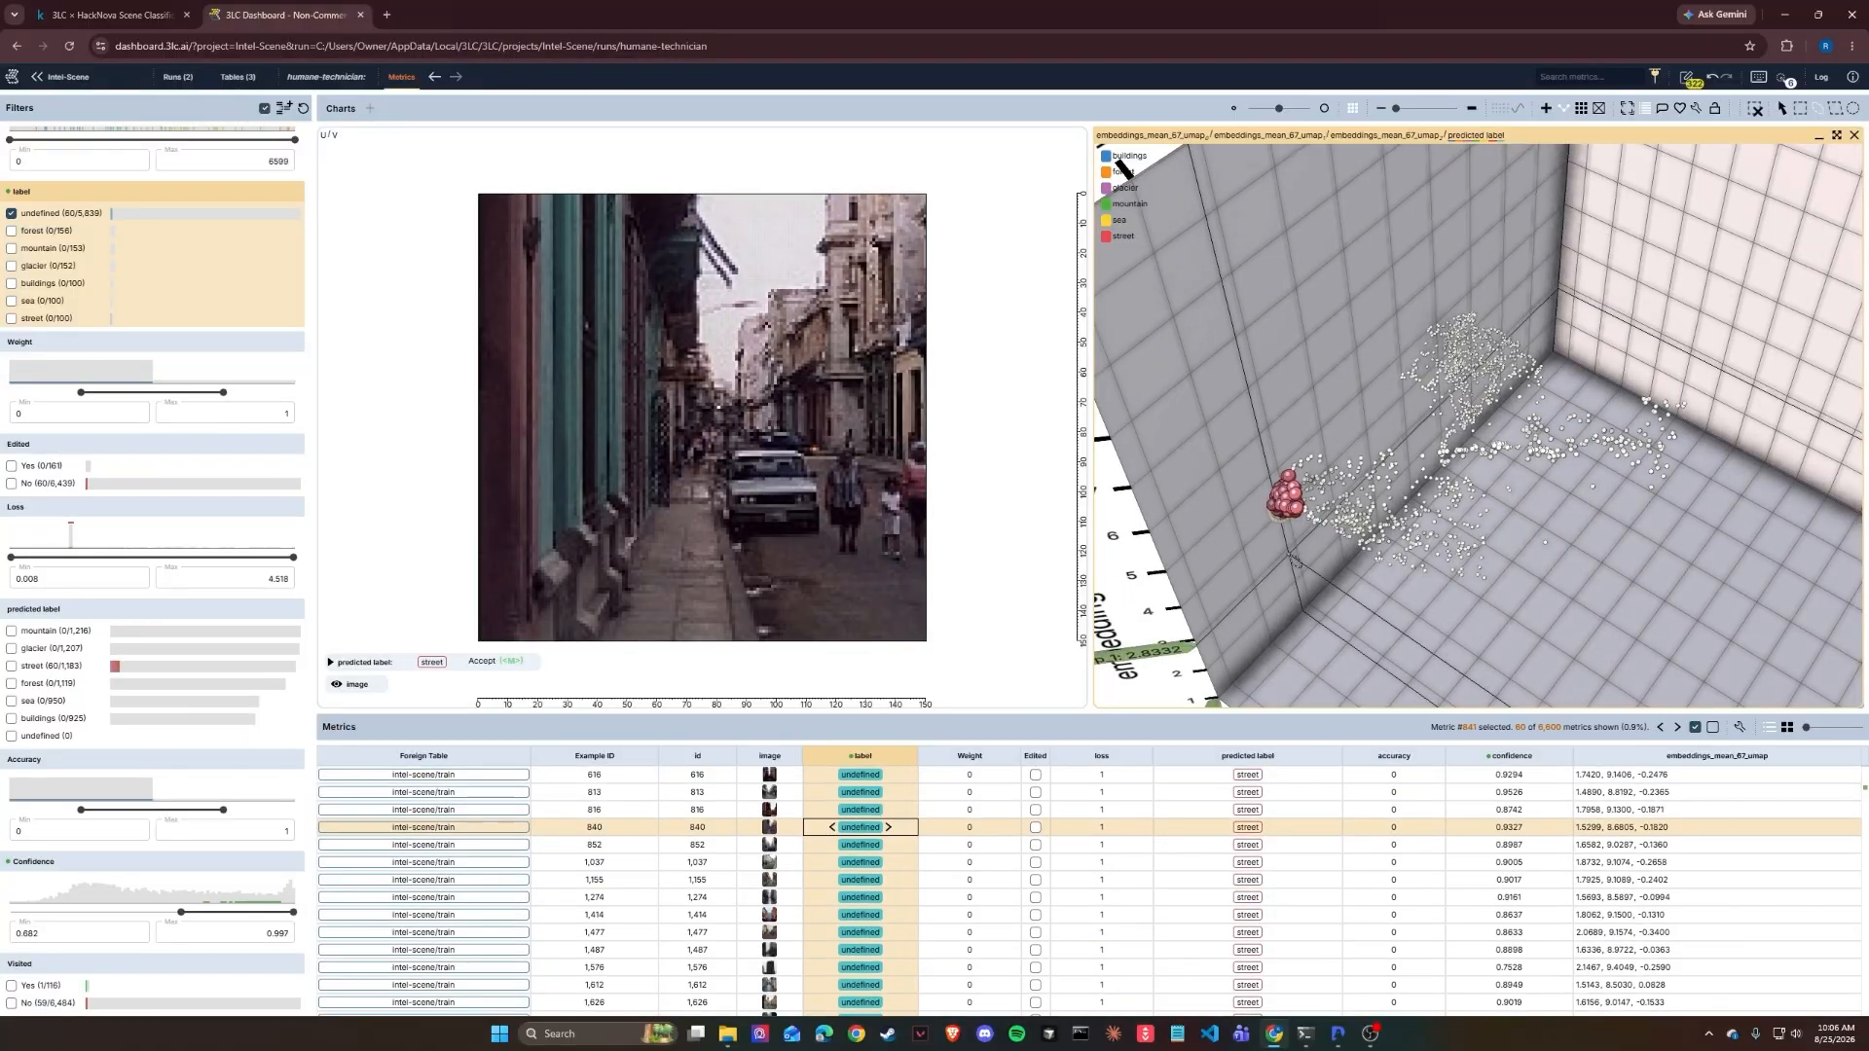
Step: Step through the images in the lassoed street group to check that they show streets
key("Up")
key("Up")
key("Up")
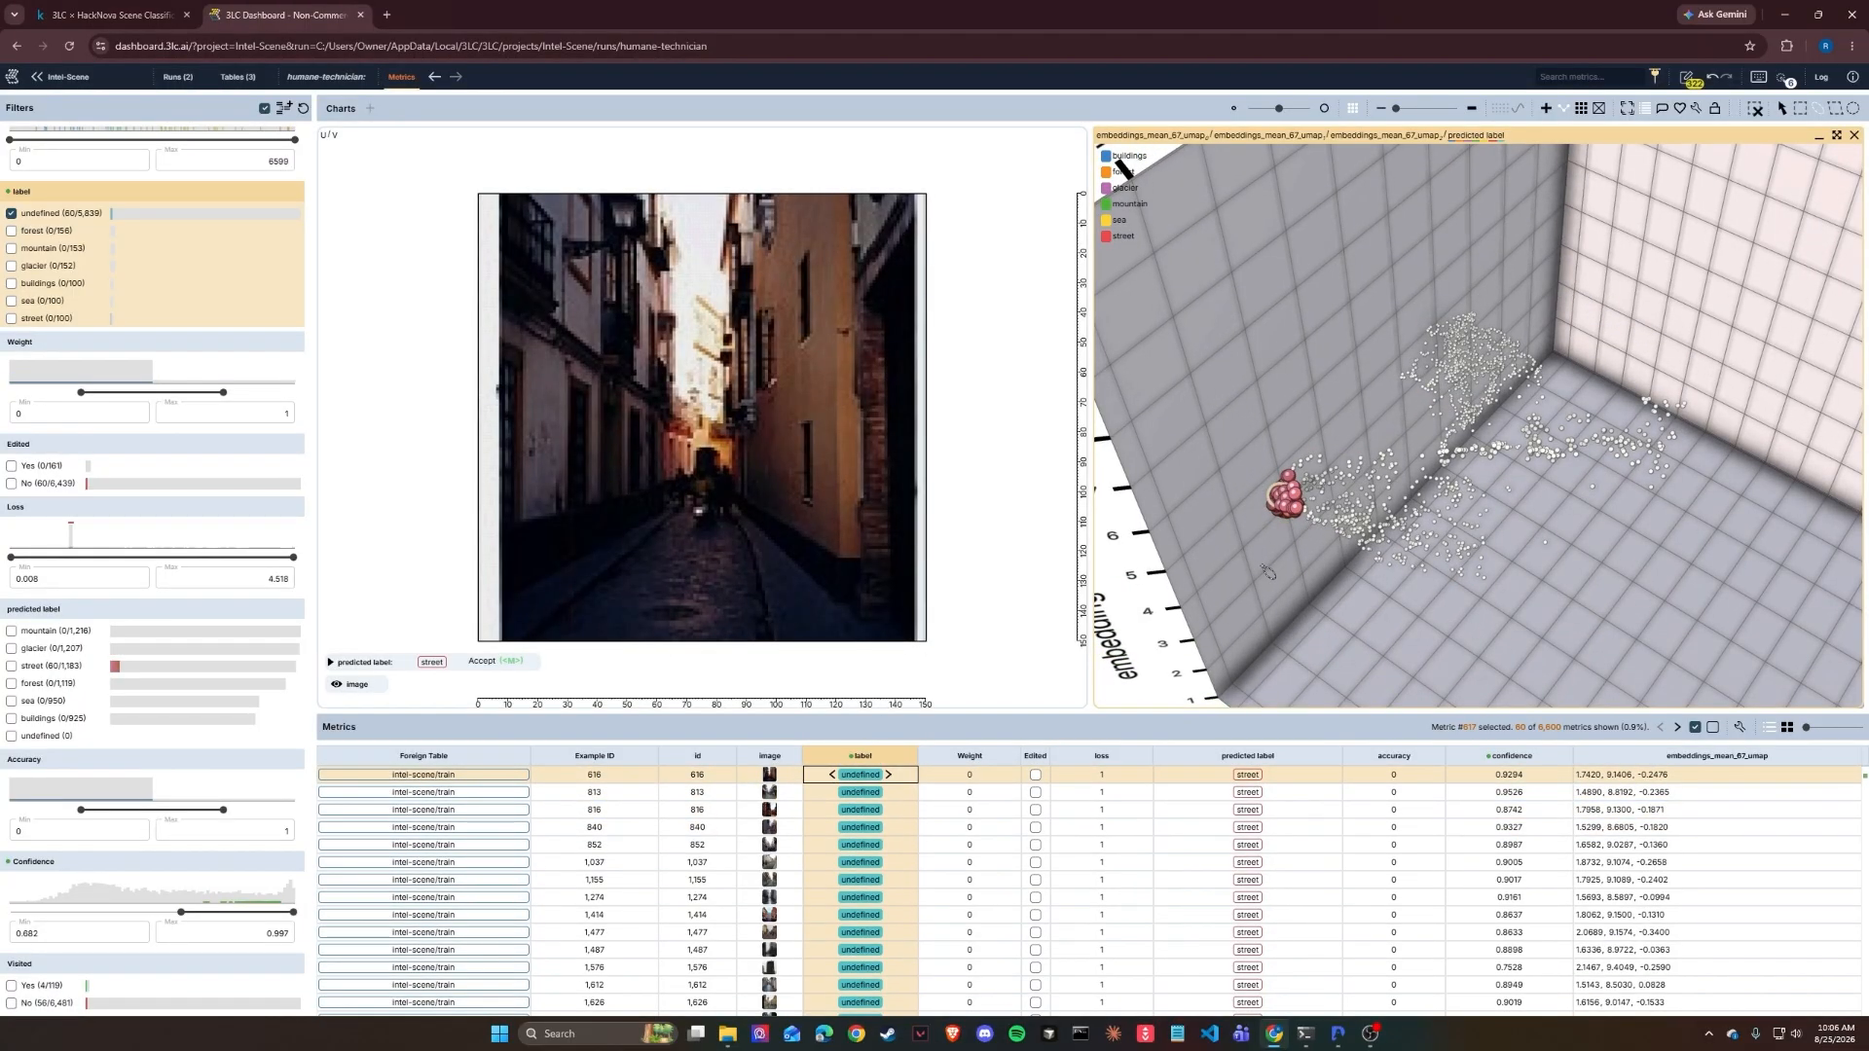
key("Down")
key("Down")
key("Down")
key("Down")
key("Down")
key("Down")
key("Down")
key("Down")
key("Down")
key("Down")
key("Down")
key("Down")
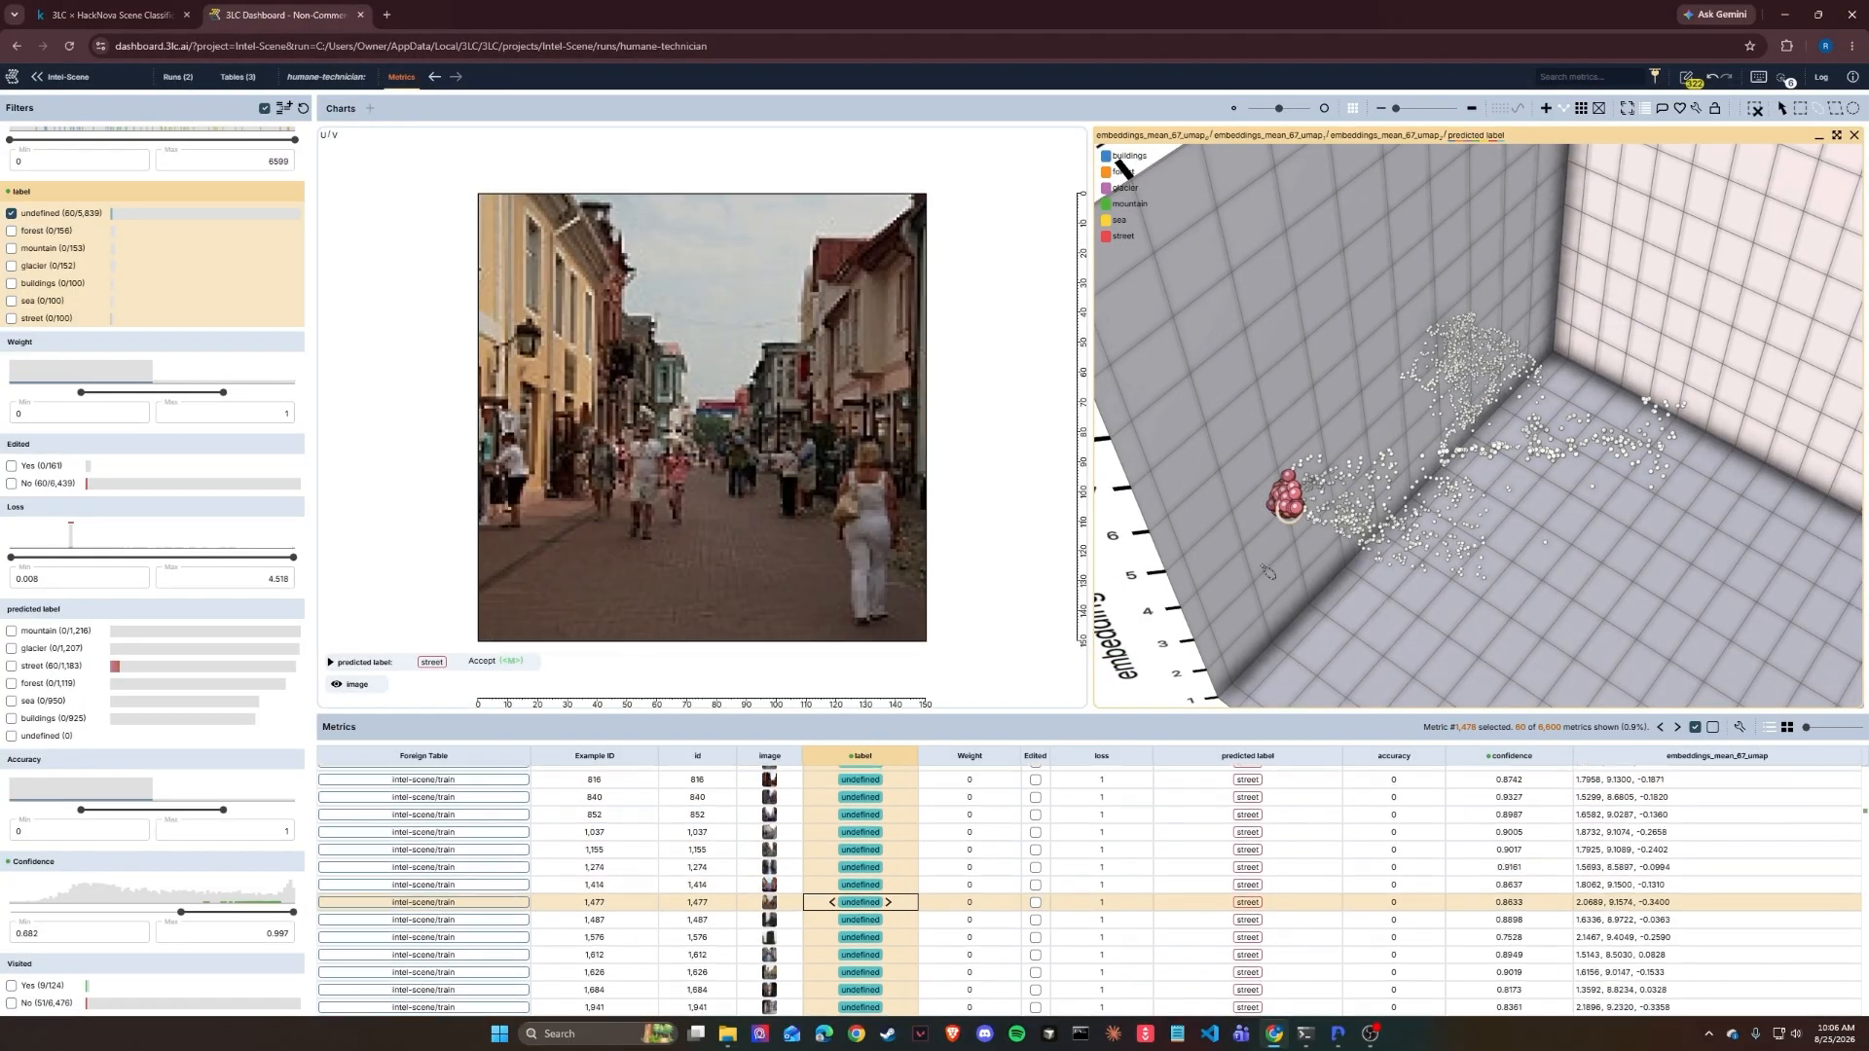
key("Down")
key("Down")
key("Down")
key("Down")
key("Down")
key("Down")
key("Down")
key("Down")
key("Down")
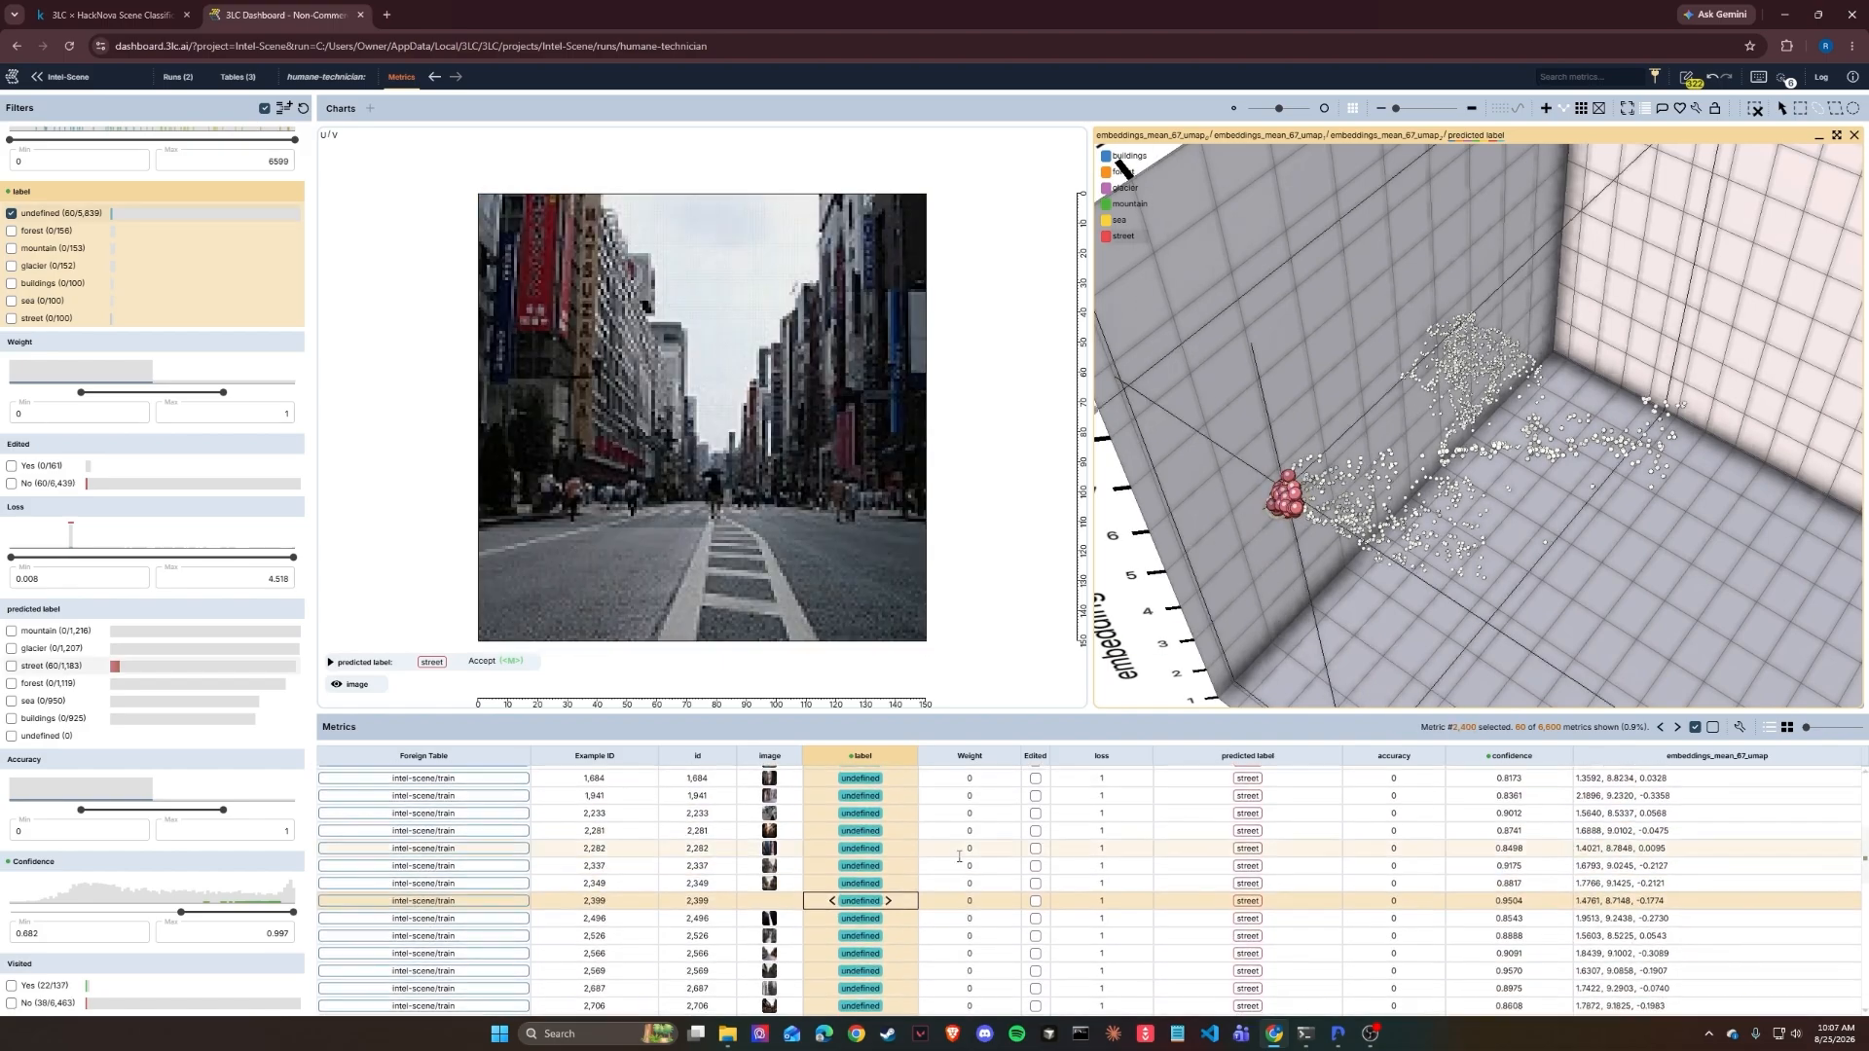
Step: Set the label of all the filtered street samples to street and clear the active filters
key("ctrl+a")
left_click(867, 814)
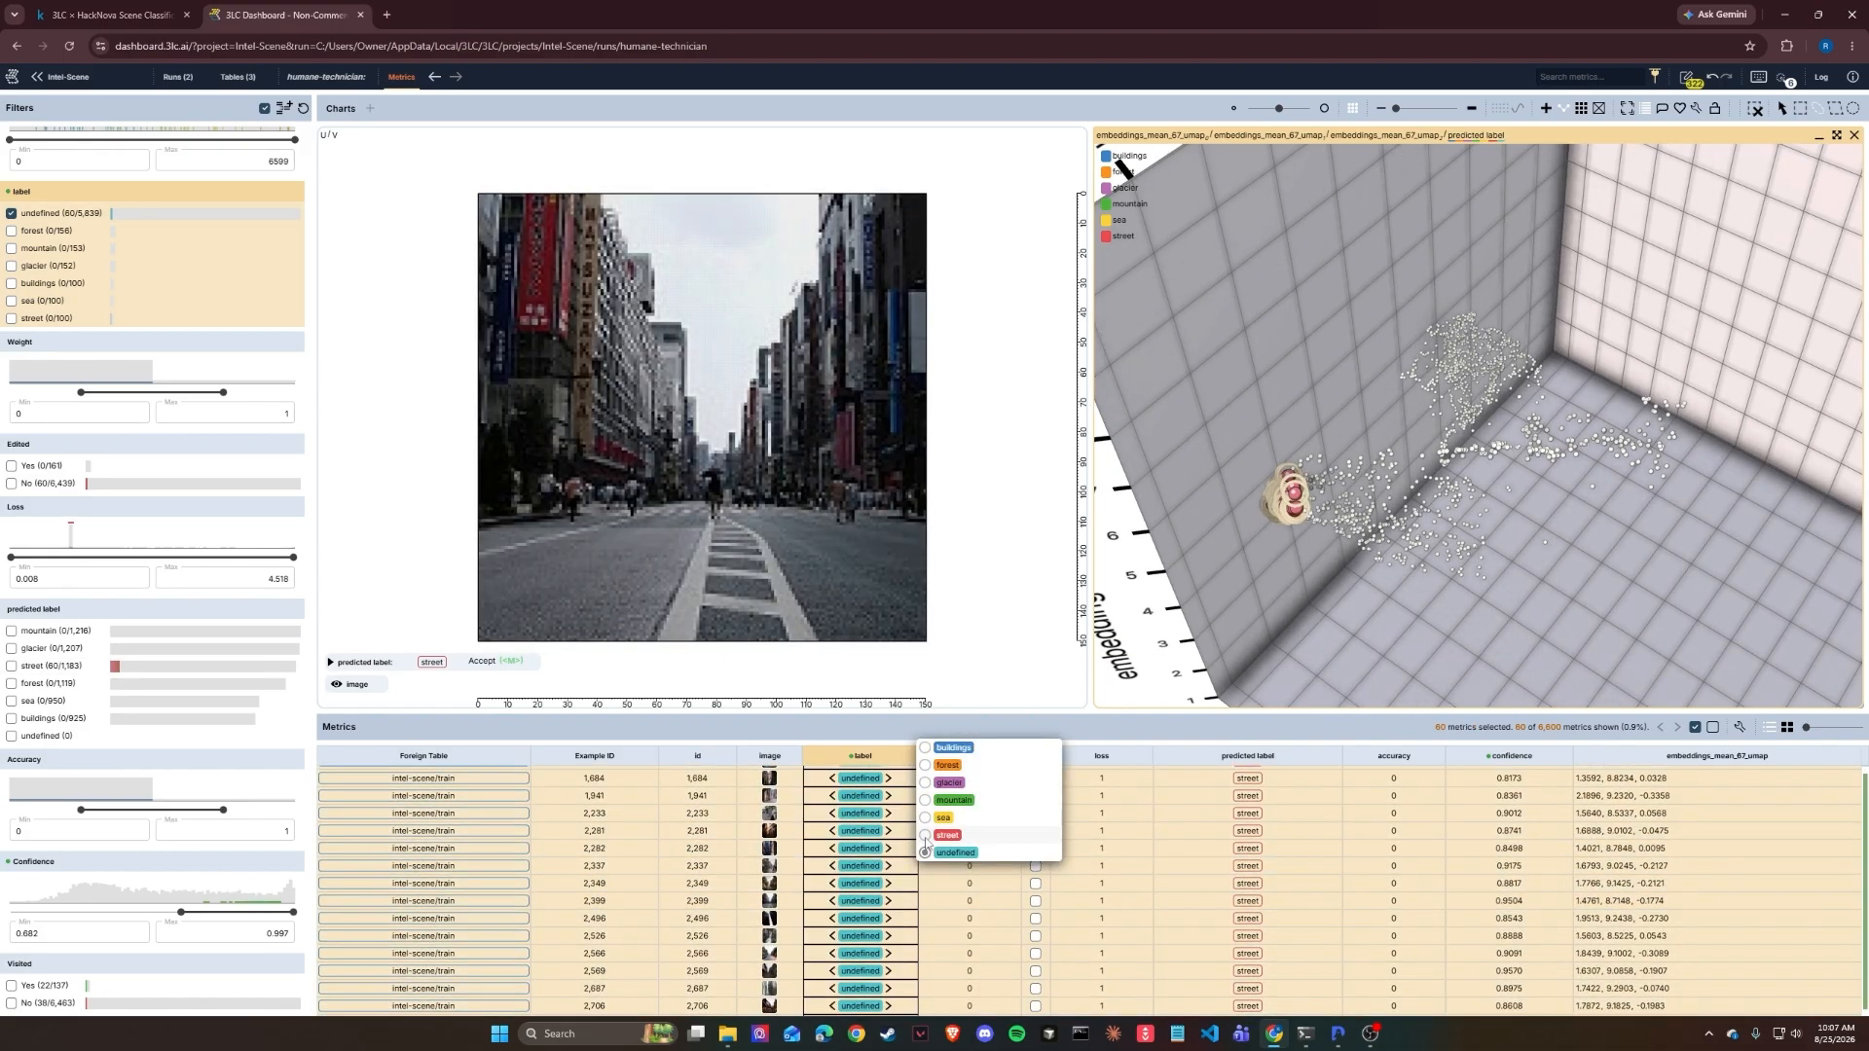
left_click(926, 837)
key("Escape")
key("Escape")
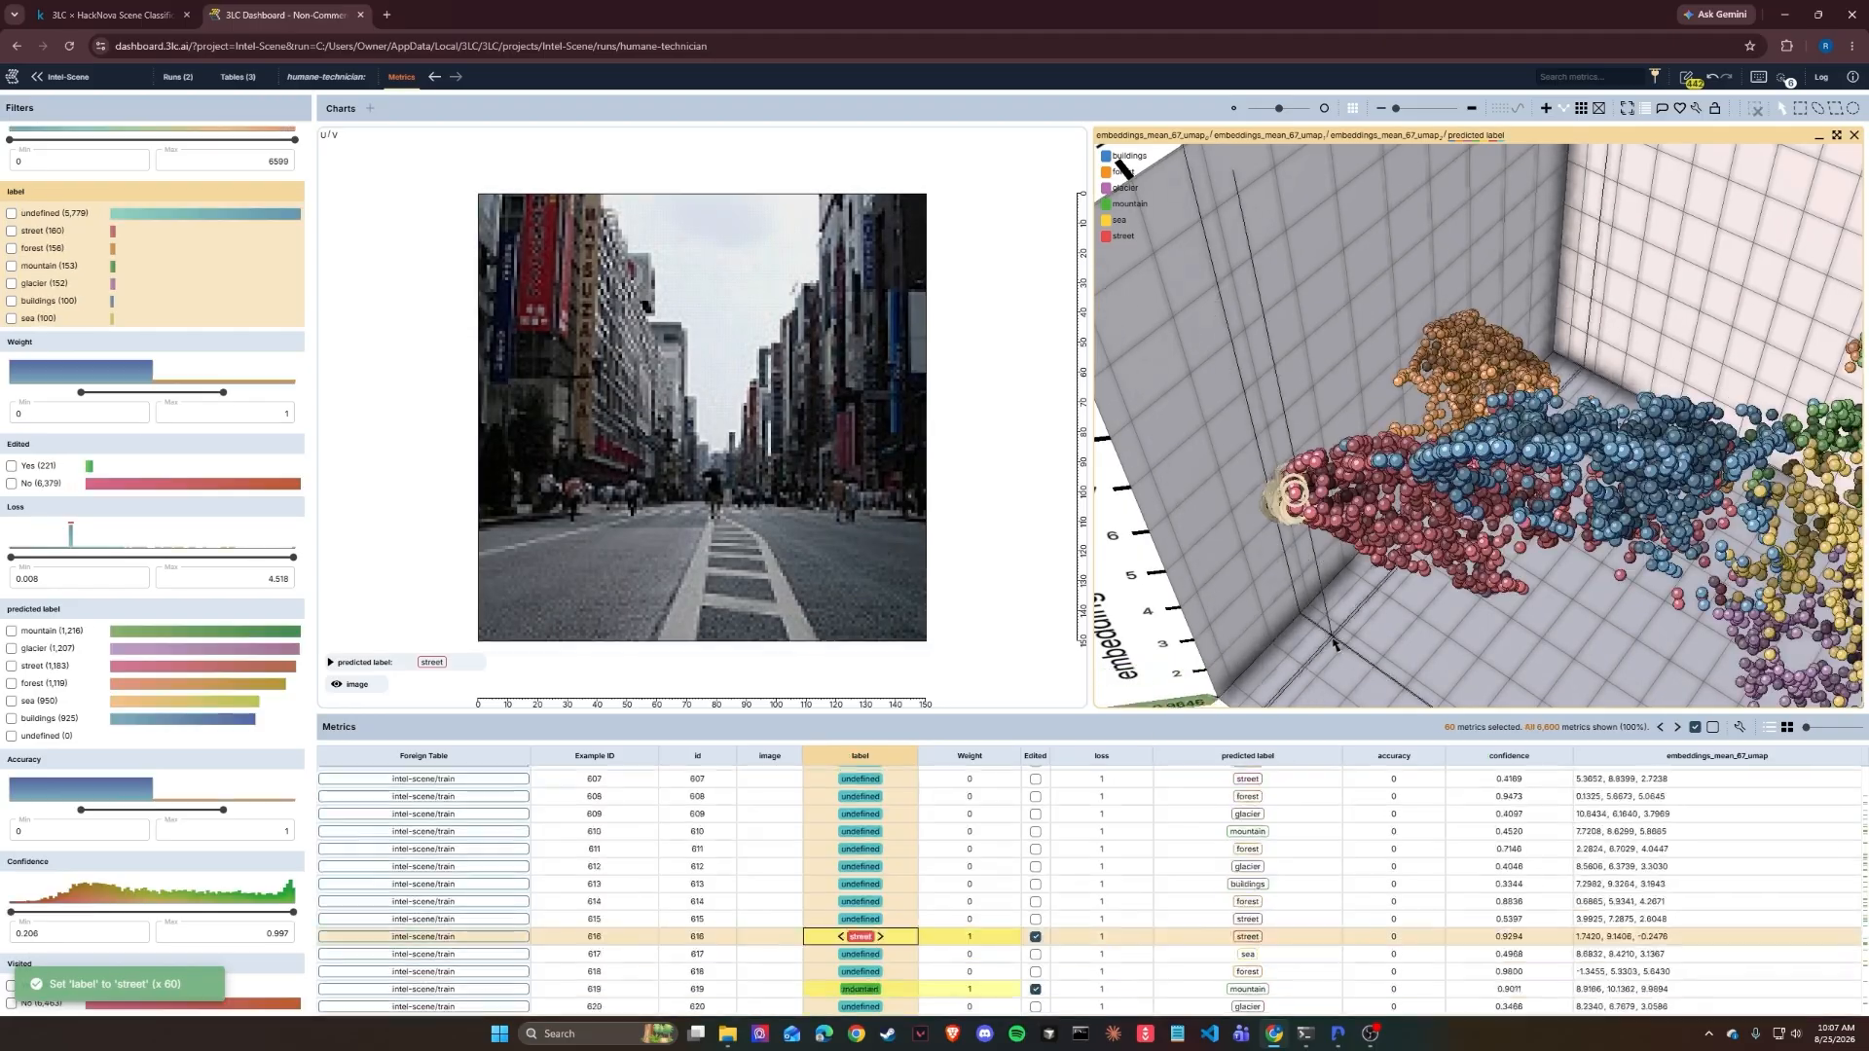
Step: Show only undefined labels with a minimum confidence of about 0.675 and lasso the outer tip of the buildings cluster
left_click_drag(1229, 648, 1326, 574)
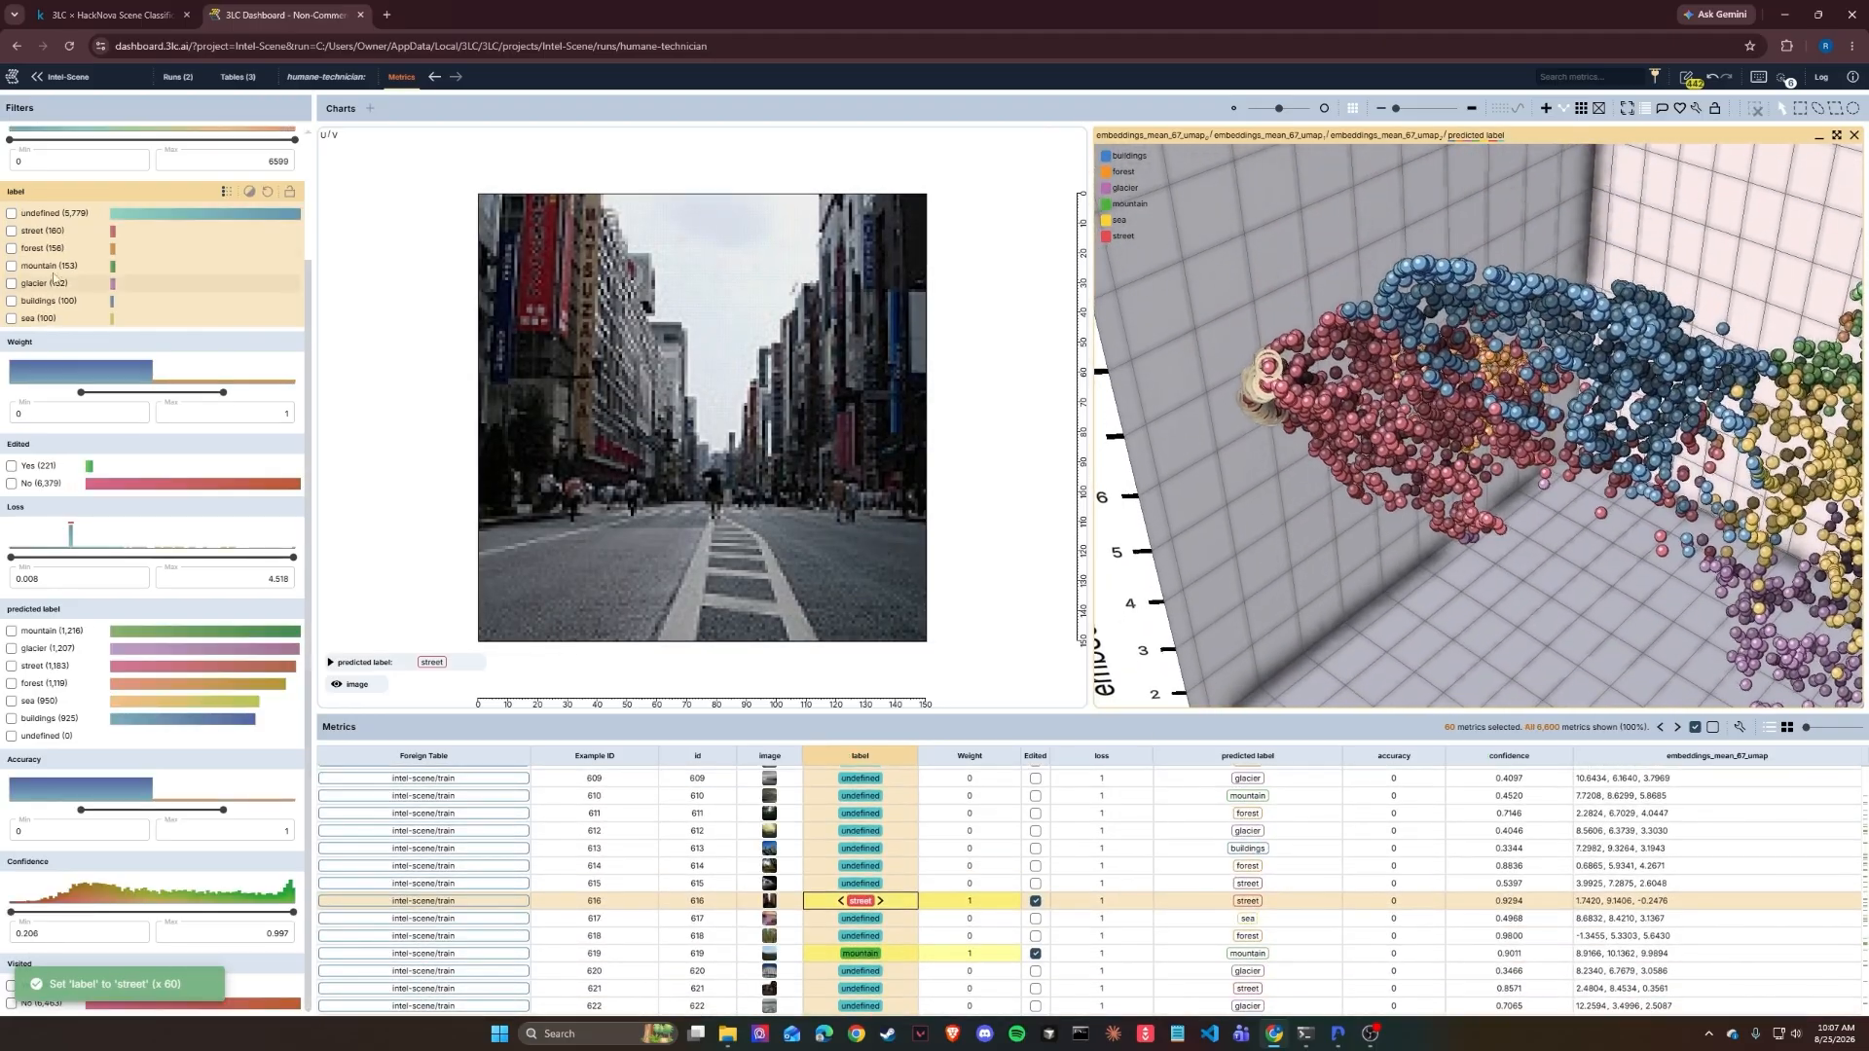
left_click(10, 214)
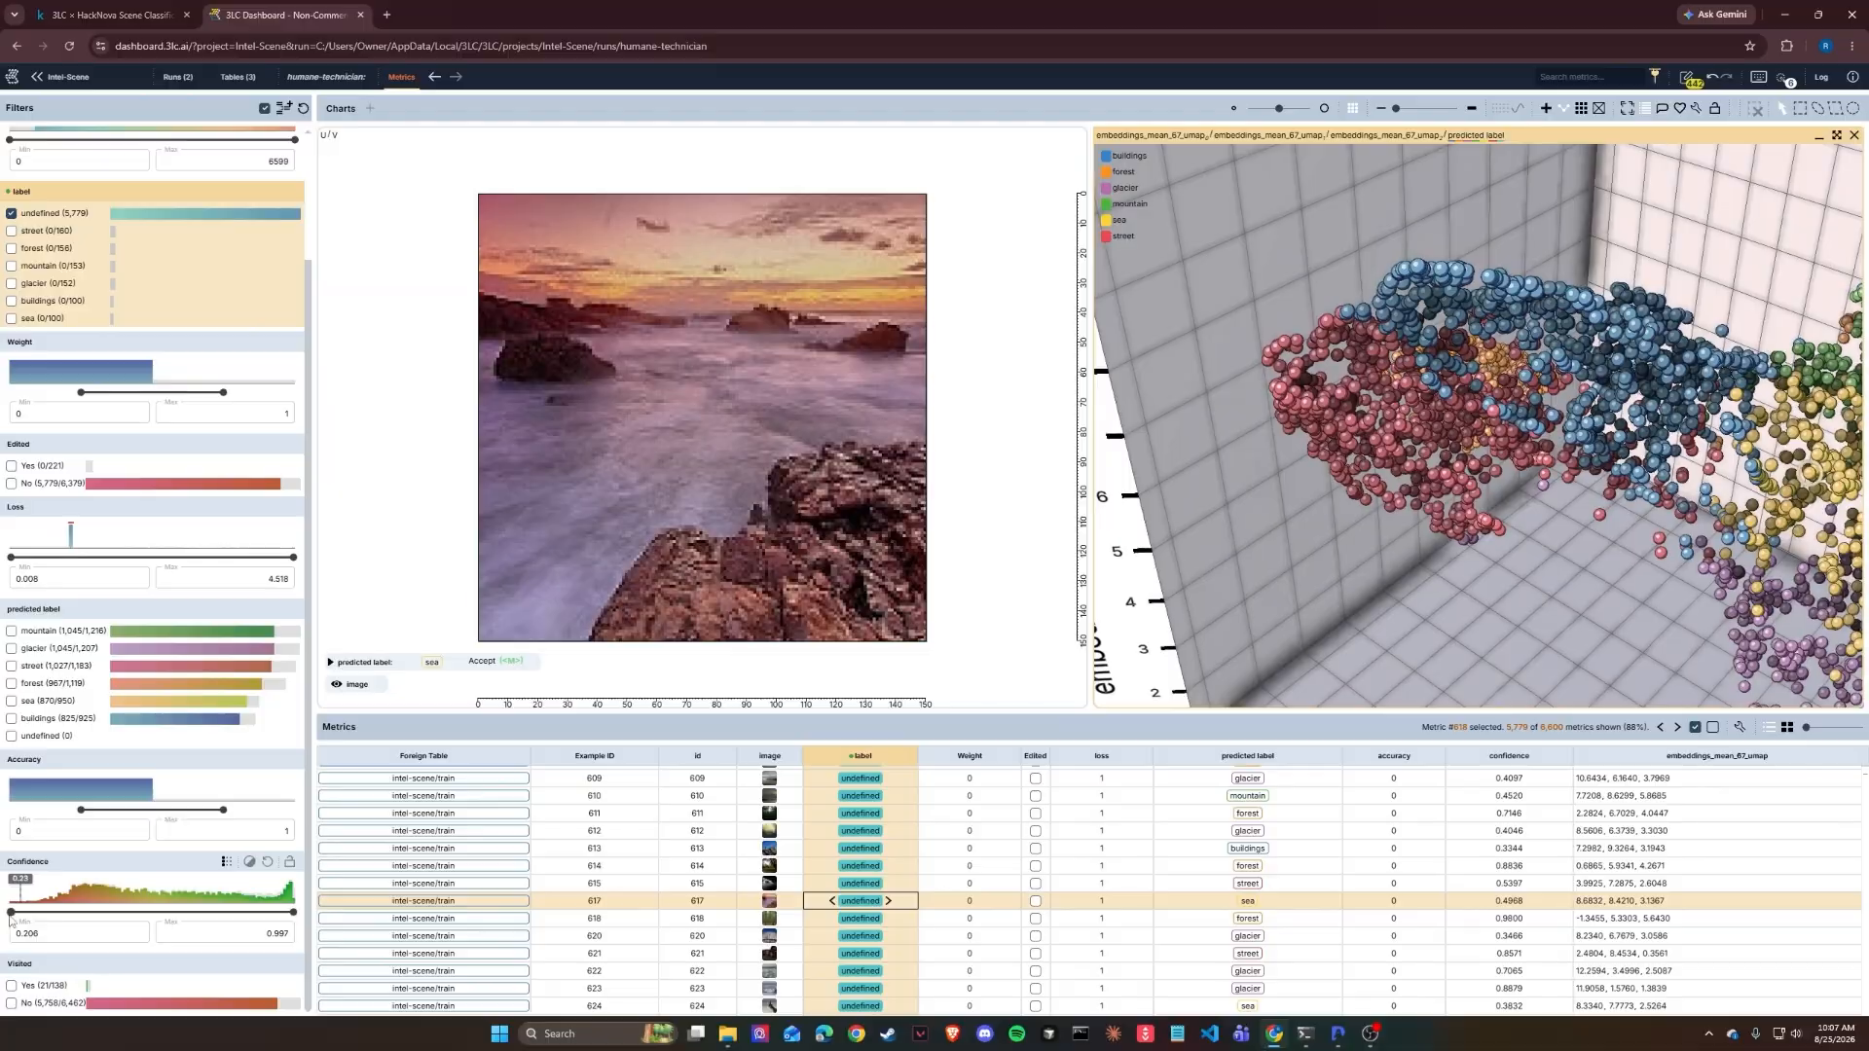
left_click_drag(11, 913, 179, 912)
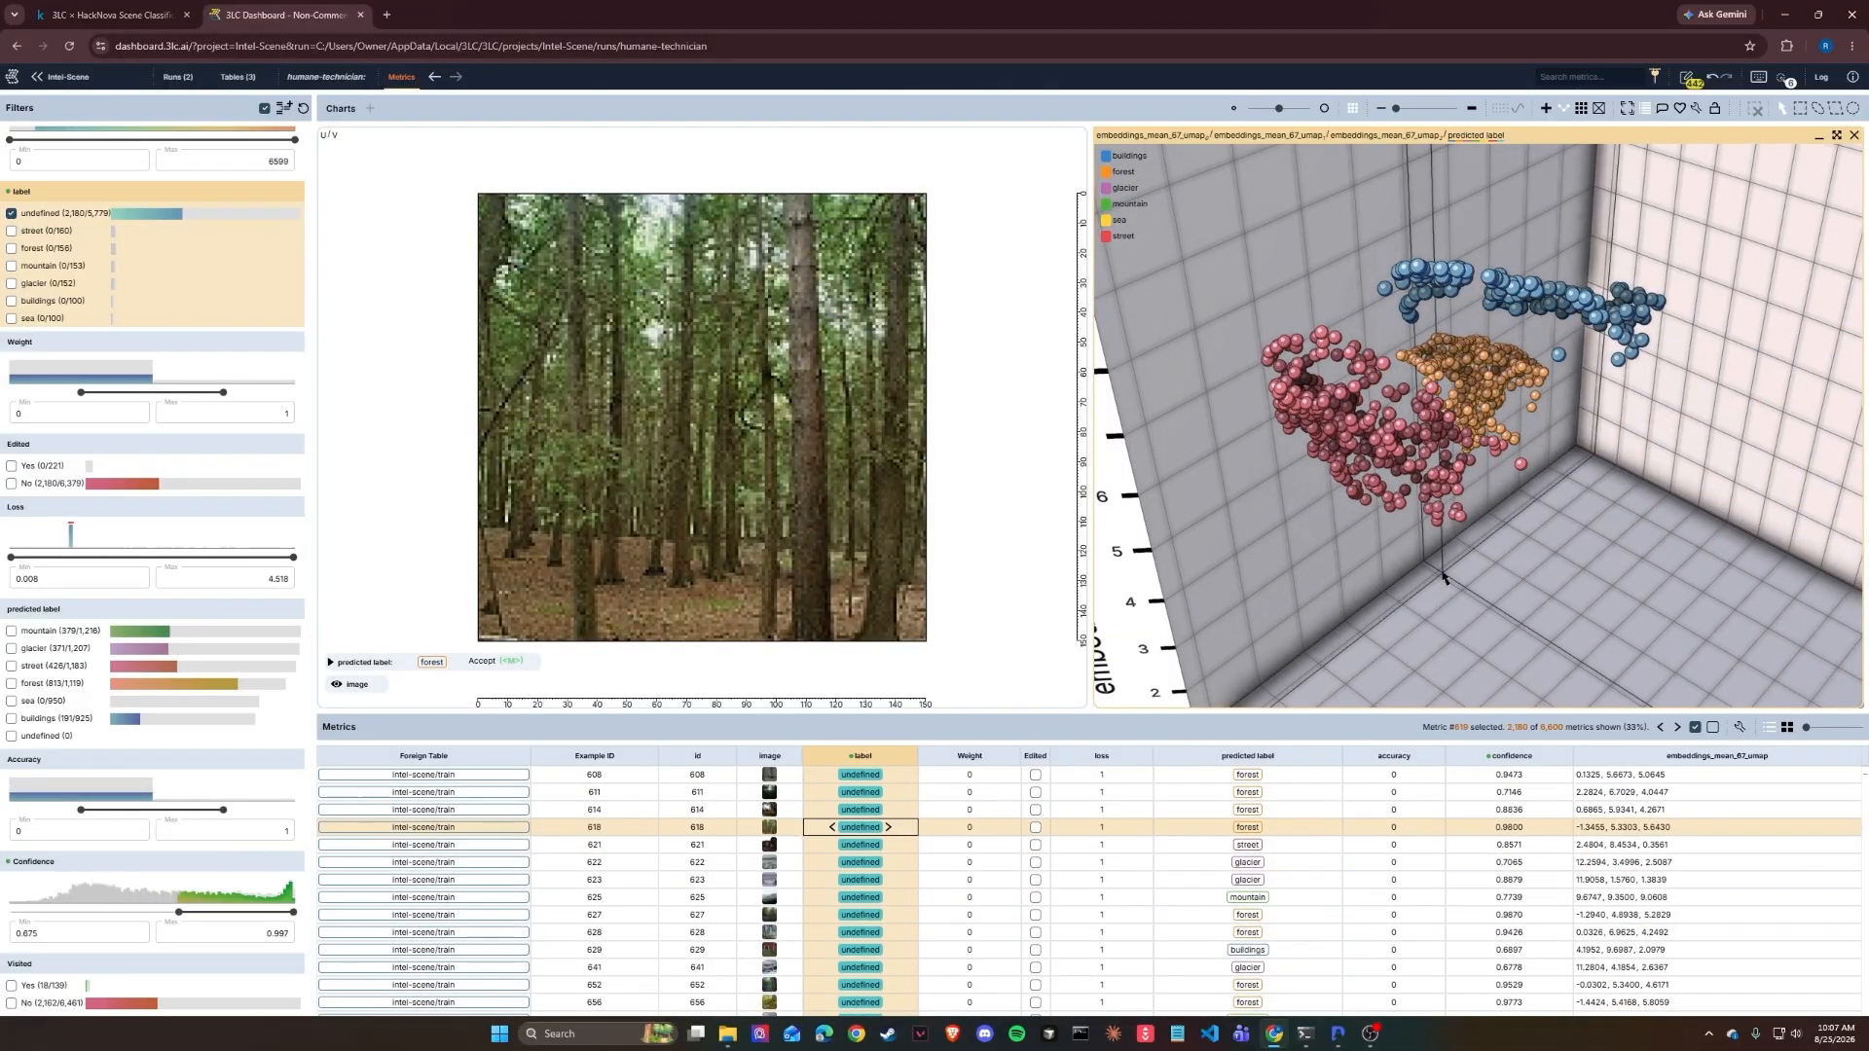
mouse_move(1444, 576)
left_mouse_down()
mouse_move(1444, 545)
mouse_move(1445, 563)
left_mouse_up()
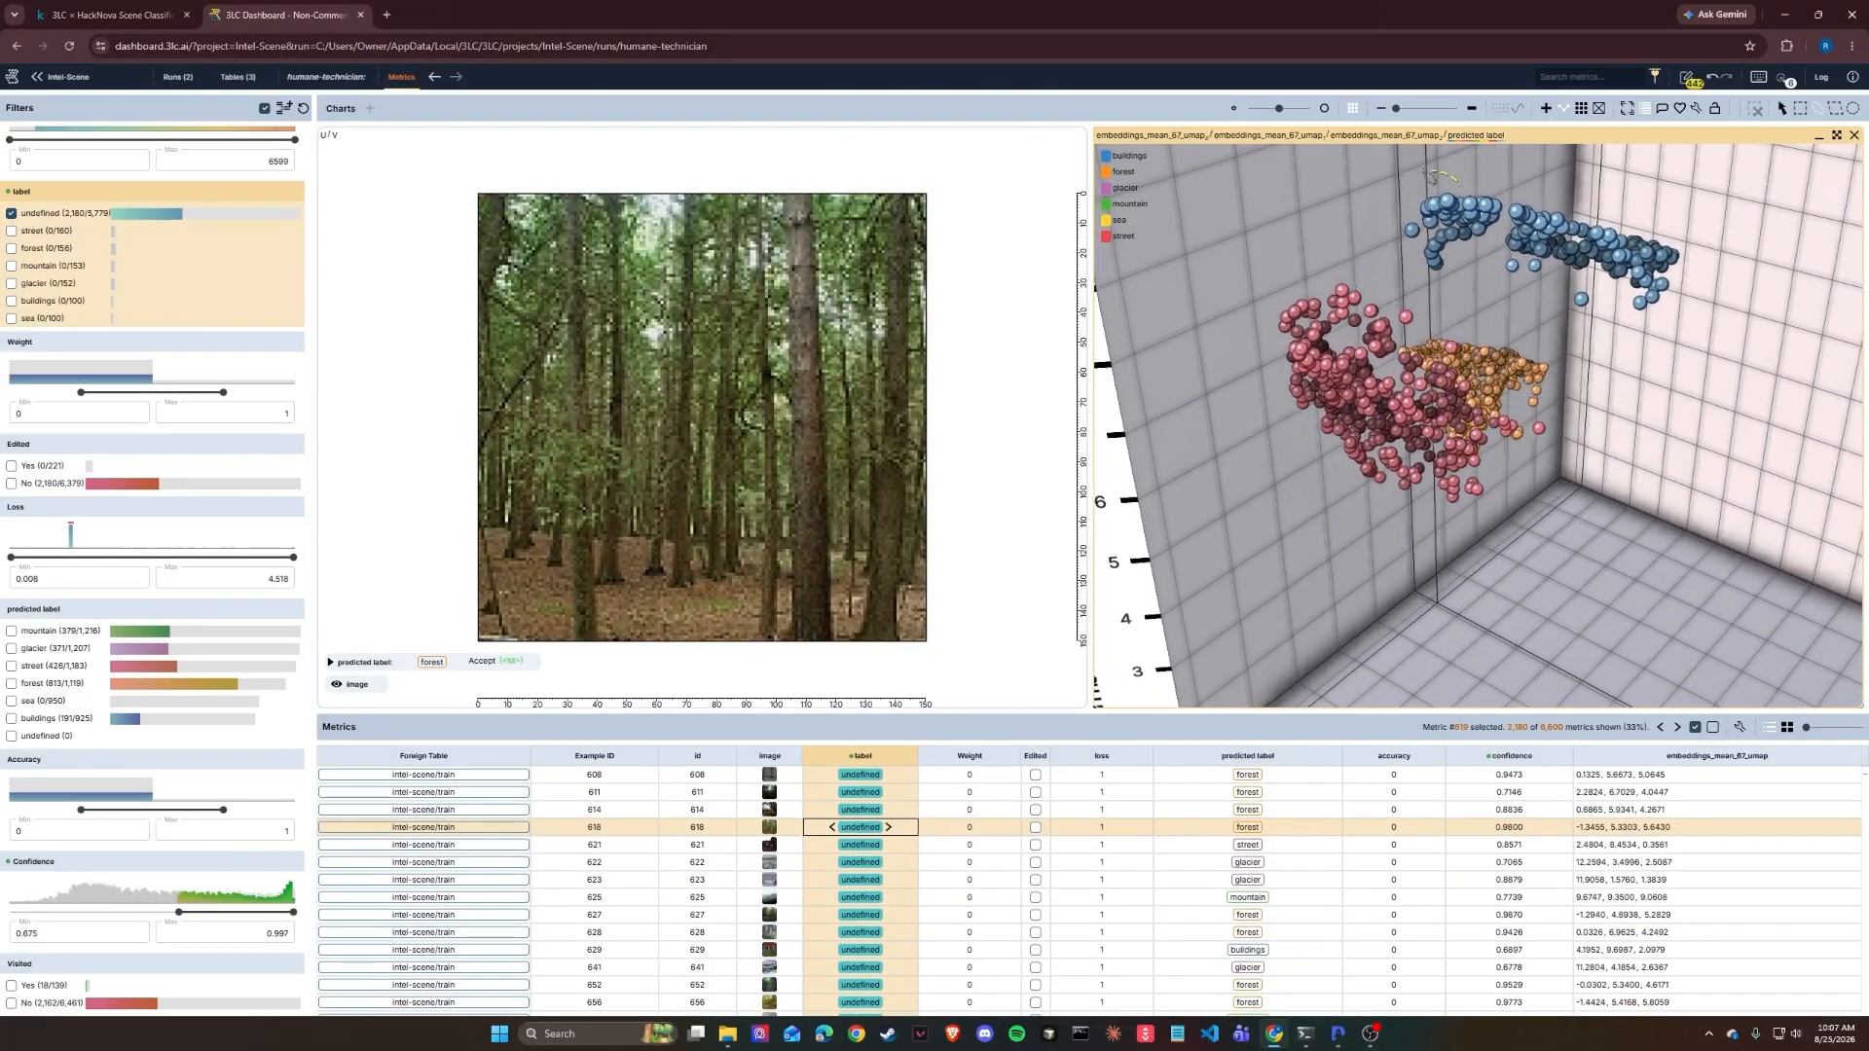
mouse_move(1406, 268)
left_mouse_down()
mouse_move(1504, 280)
mouse_move(1500, 257)
left_mouse_up()
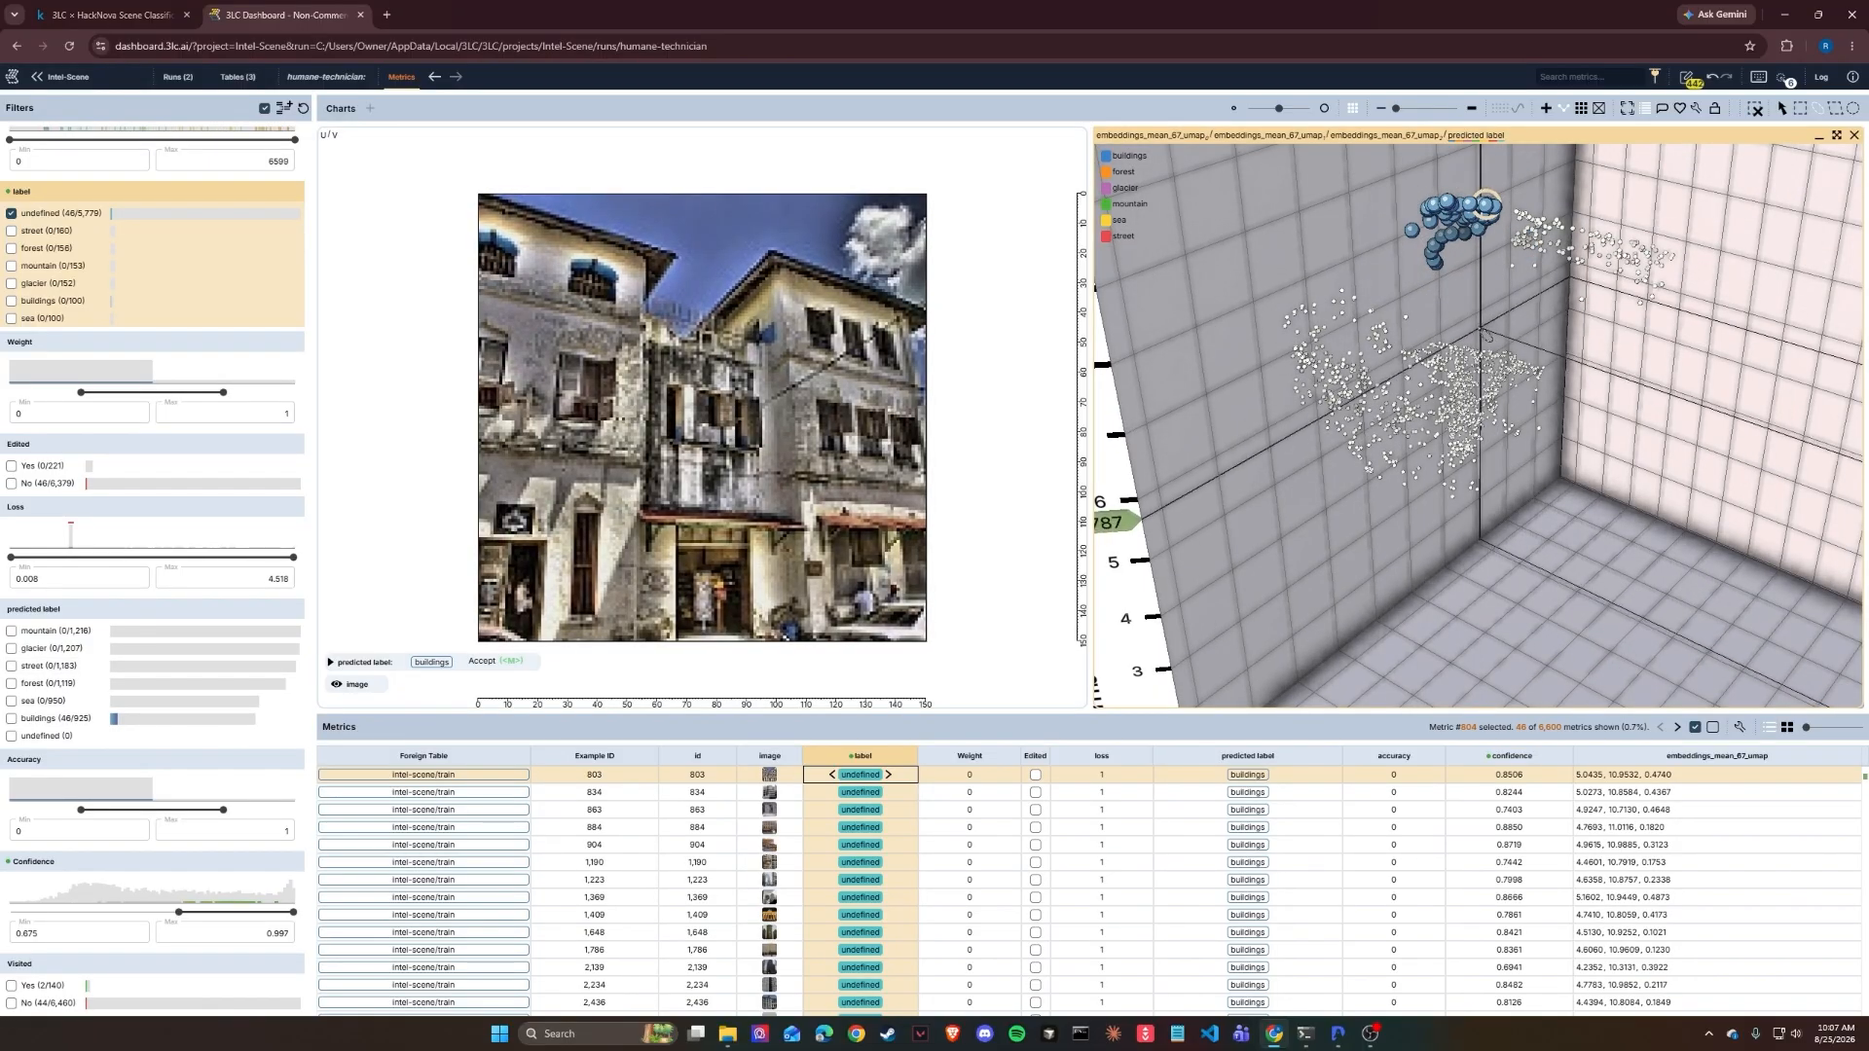
Step: Step through the images in the lassoed buildings group to check that they show buildings
key("Down")
key("Down")
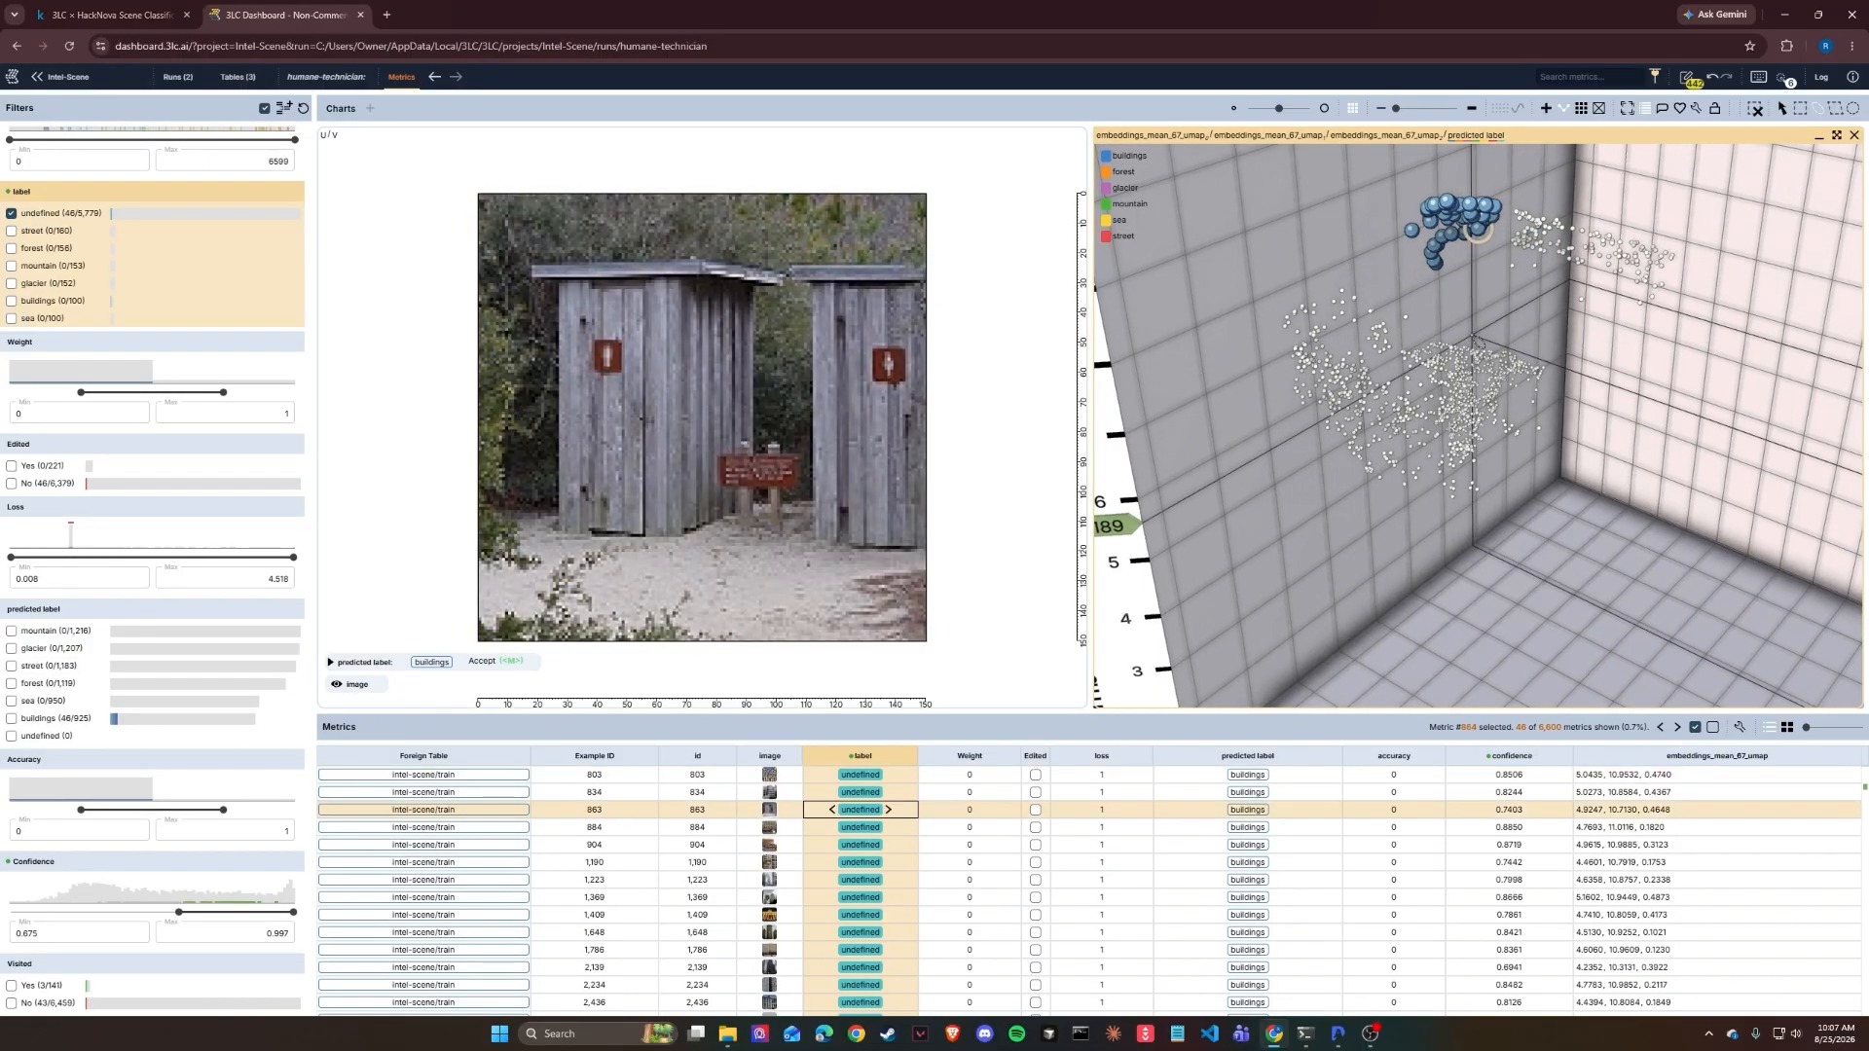
key("Down")
key("Down")
key("Down")
key("Down")
key("Down")
key("Down")
key("Down")
key("Down")
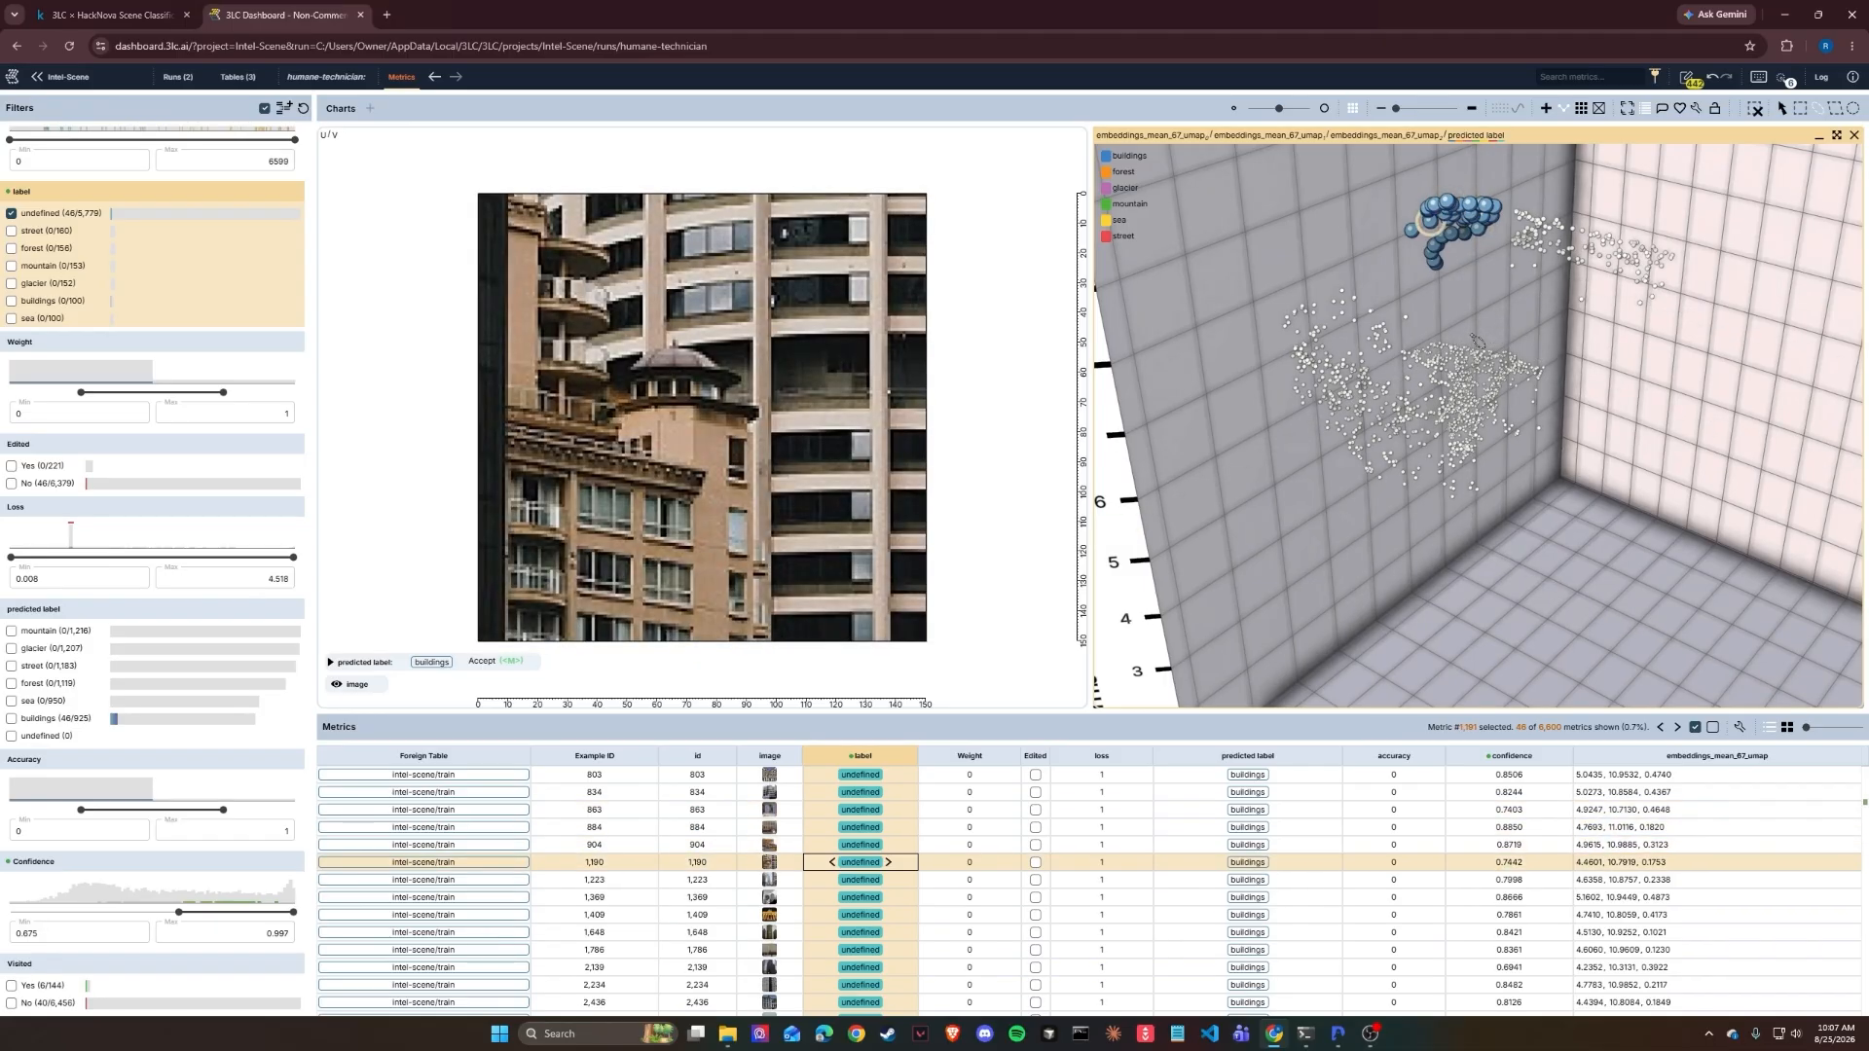
key("Down")
key("Down")
key("Down")
key("Down")
key("Down")
key("Down")
key("Down")
key("Down")
key("Down")
key("Down")
key("Down")
key("Down")
key("Down")
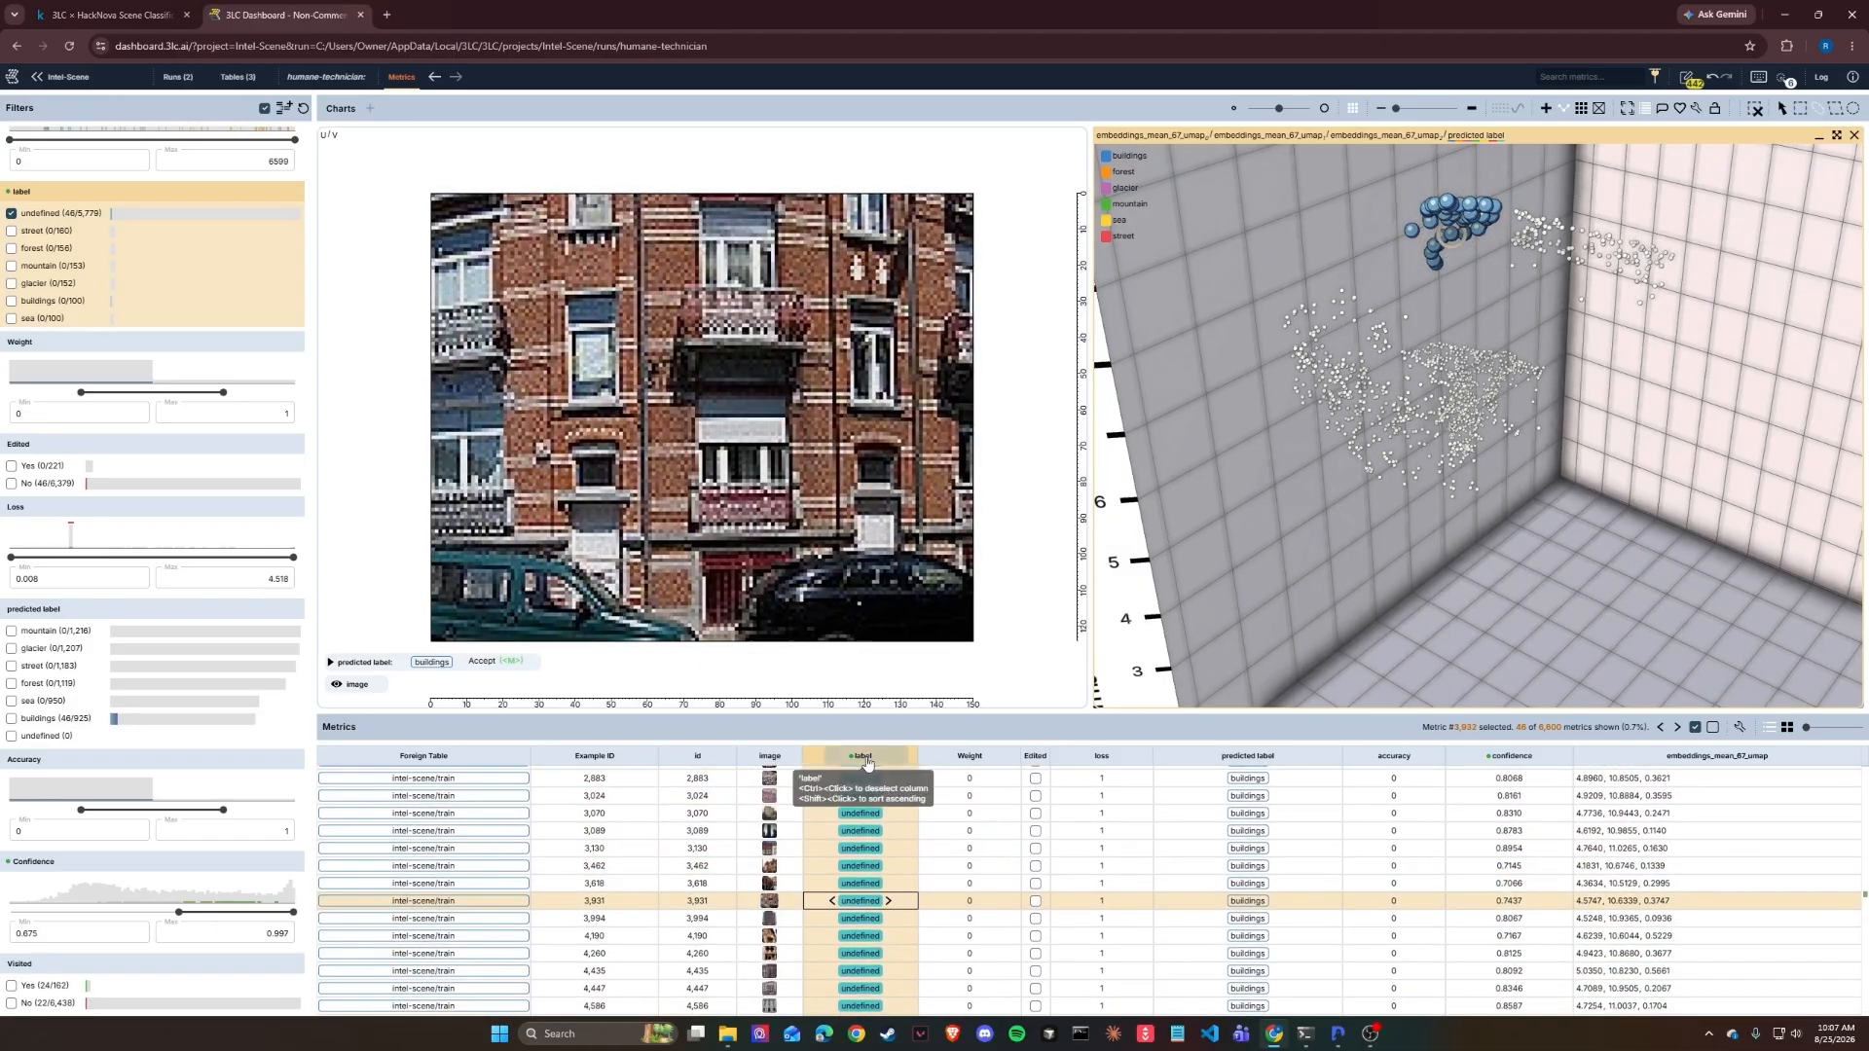
Step: Set the label of all the filtered buildings samples to buildings and clear the active filters
key("ctrl+a")
left_click(855, 833)
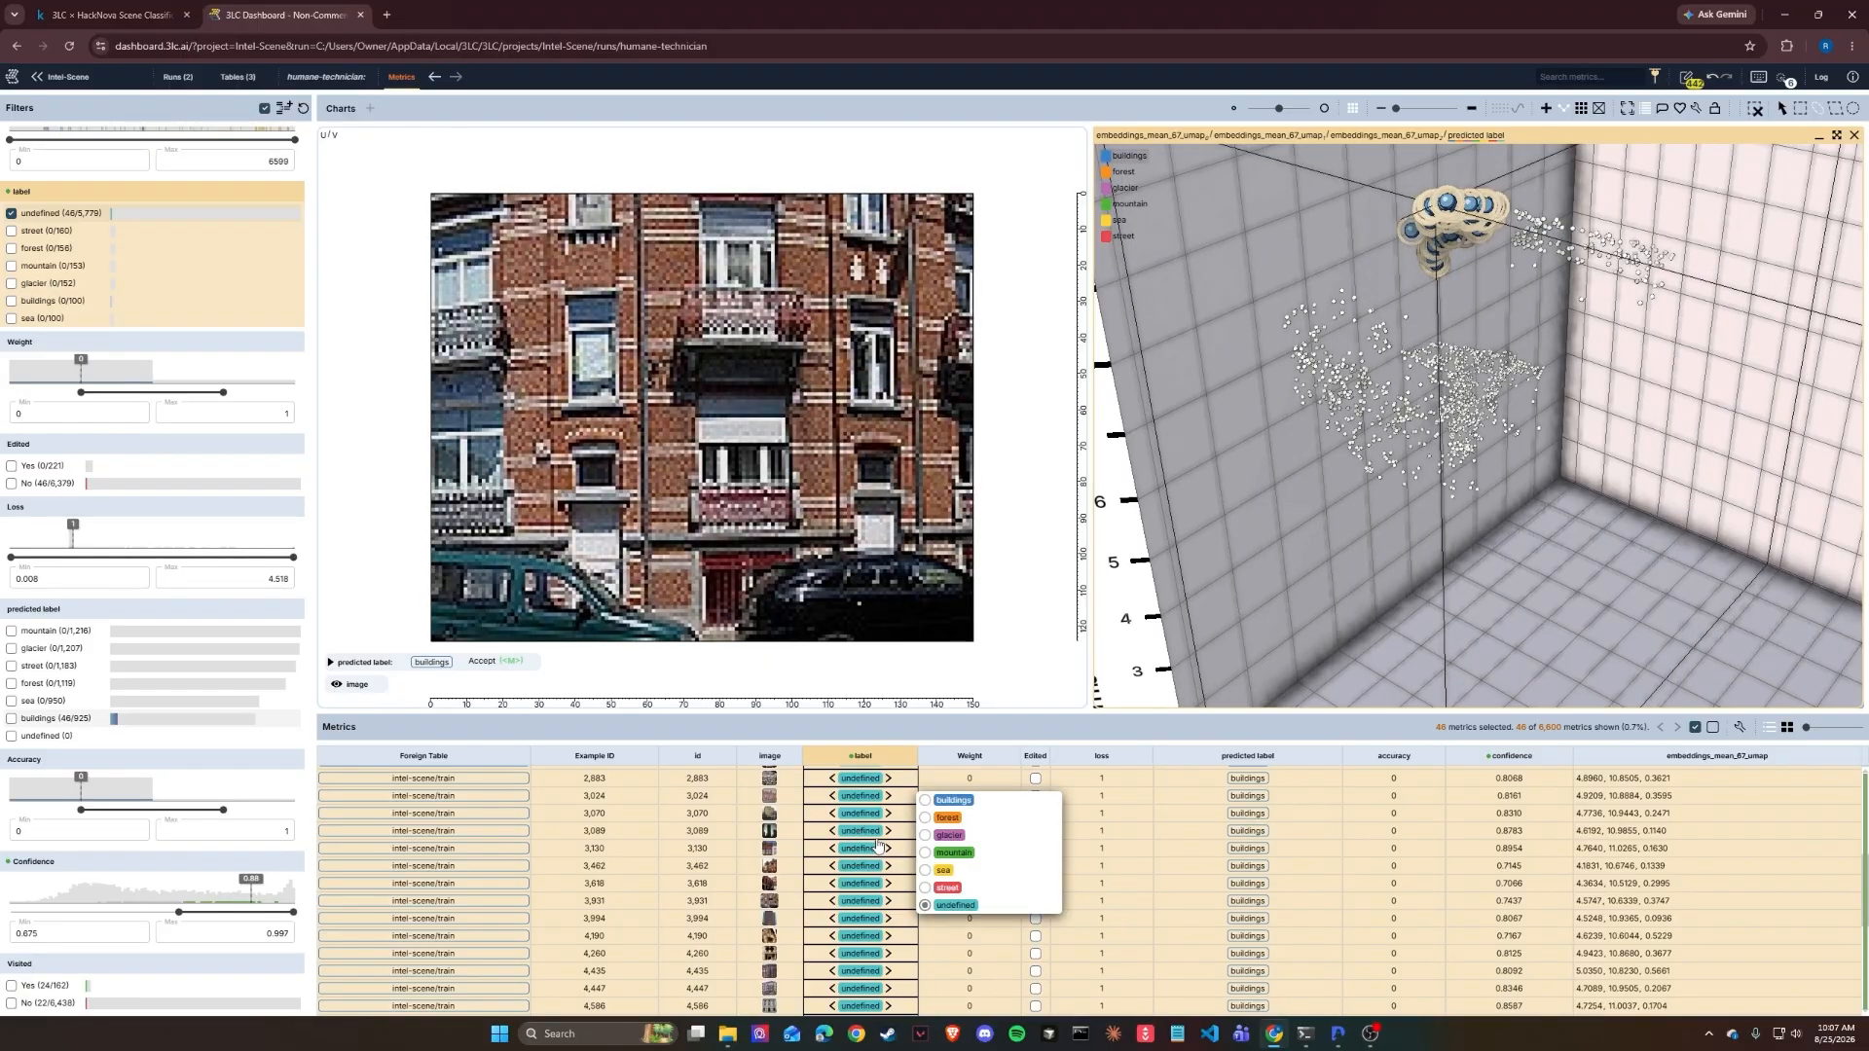
left_click(950, 800)
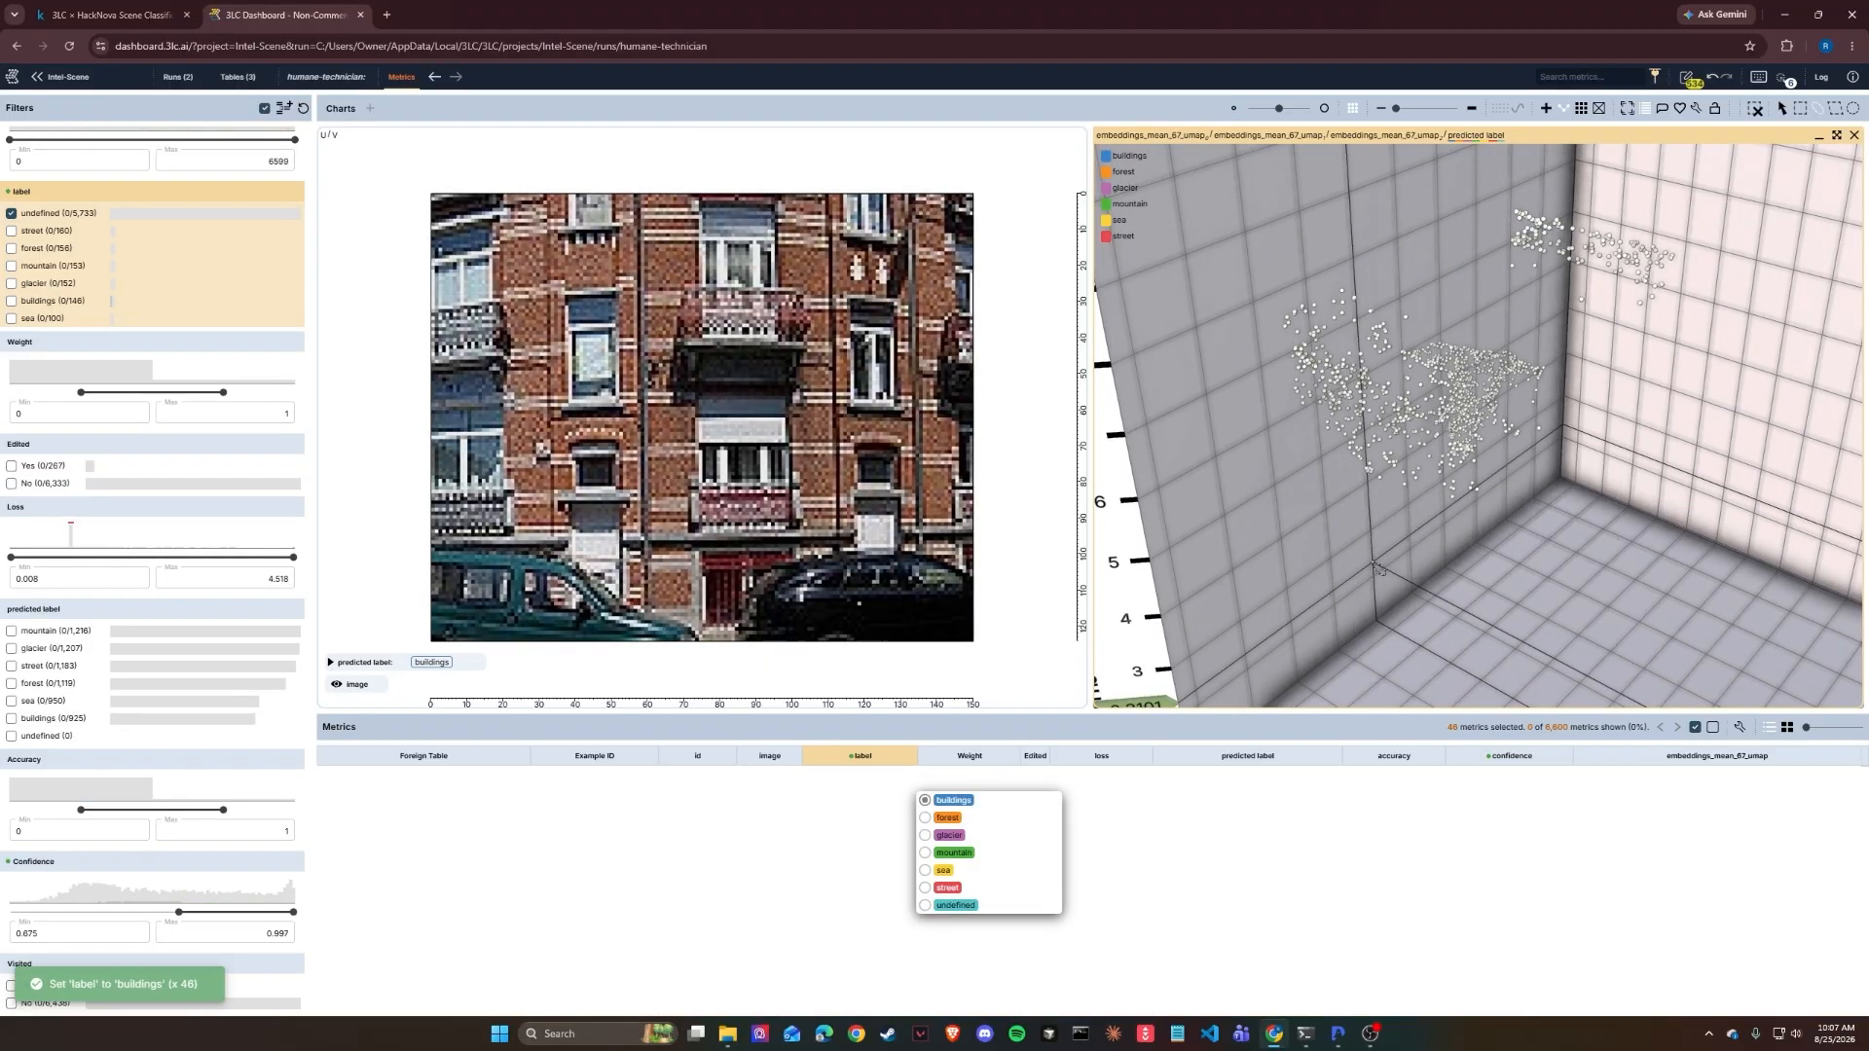
key("Escape")
mouse_move(1377, 567)
left_mouse_down()
mouse_move(1440, 577)
mouse_move(1410, 516)
mouse_move(1363, 487)
mouse_move(1378, 521)
left_mouse_up()
key("Escape")
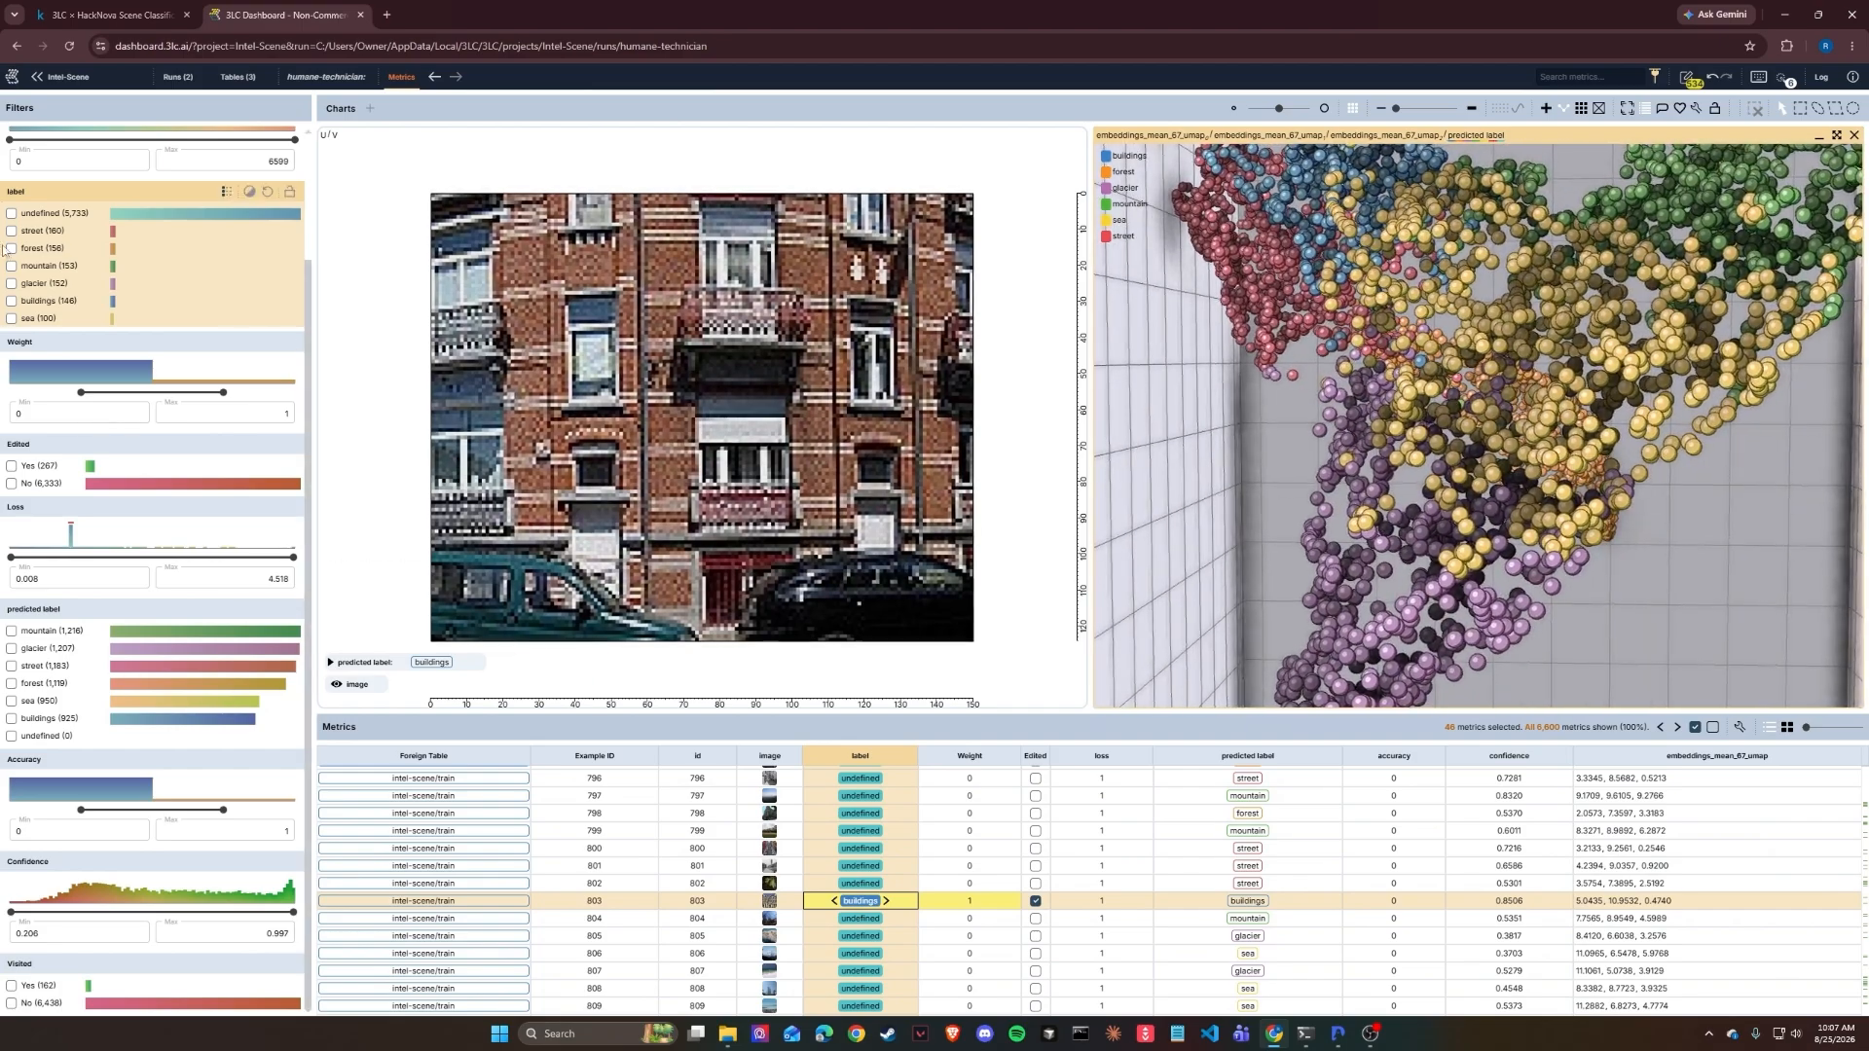
Step: Show only undefined labels with a minimum confidence of about 0.364 and lasso a compact group in the sea cluster
left_click(11, 215)
left_click_drag(21, 918, 127, 915)
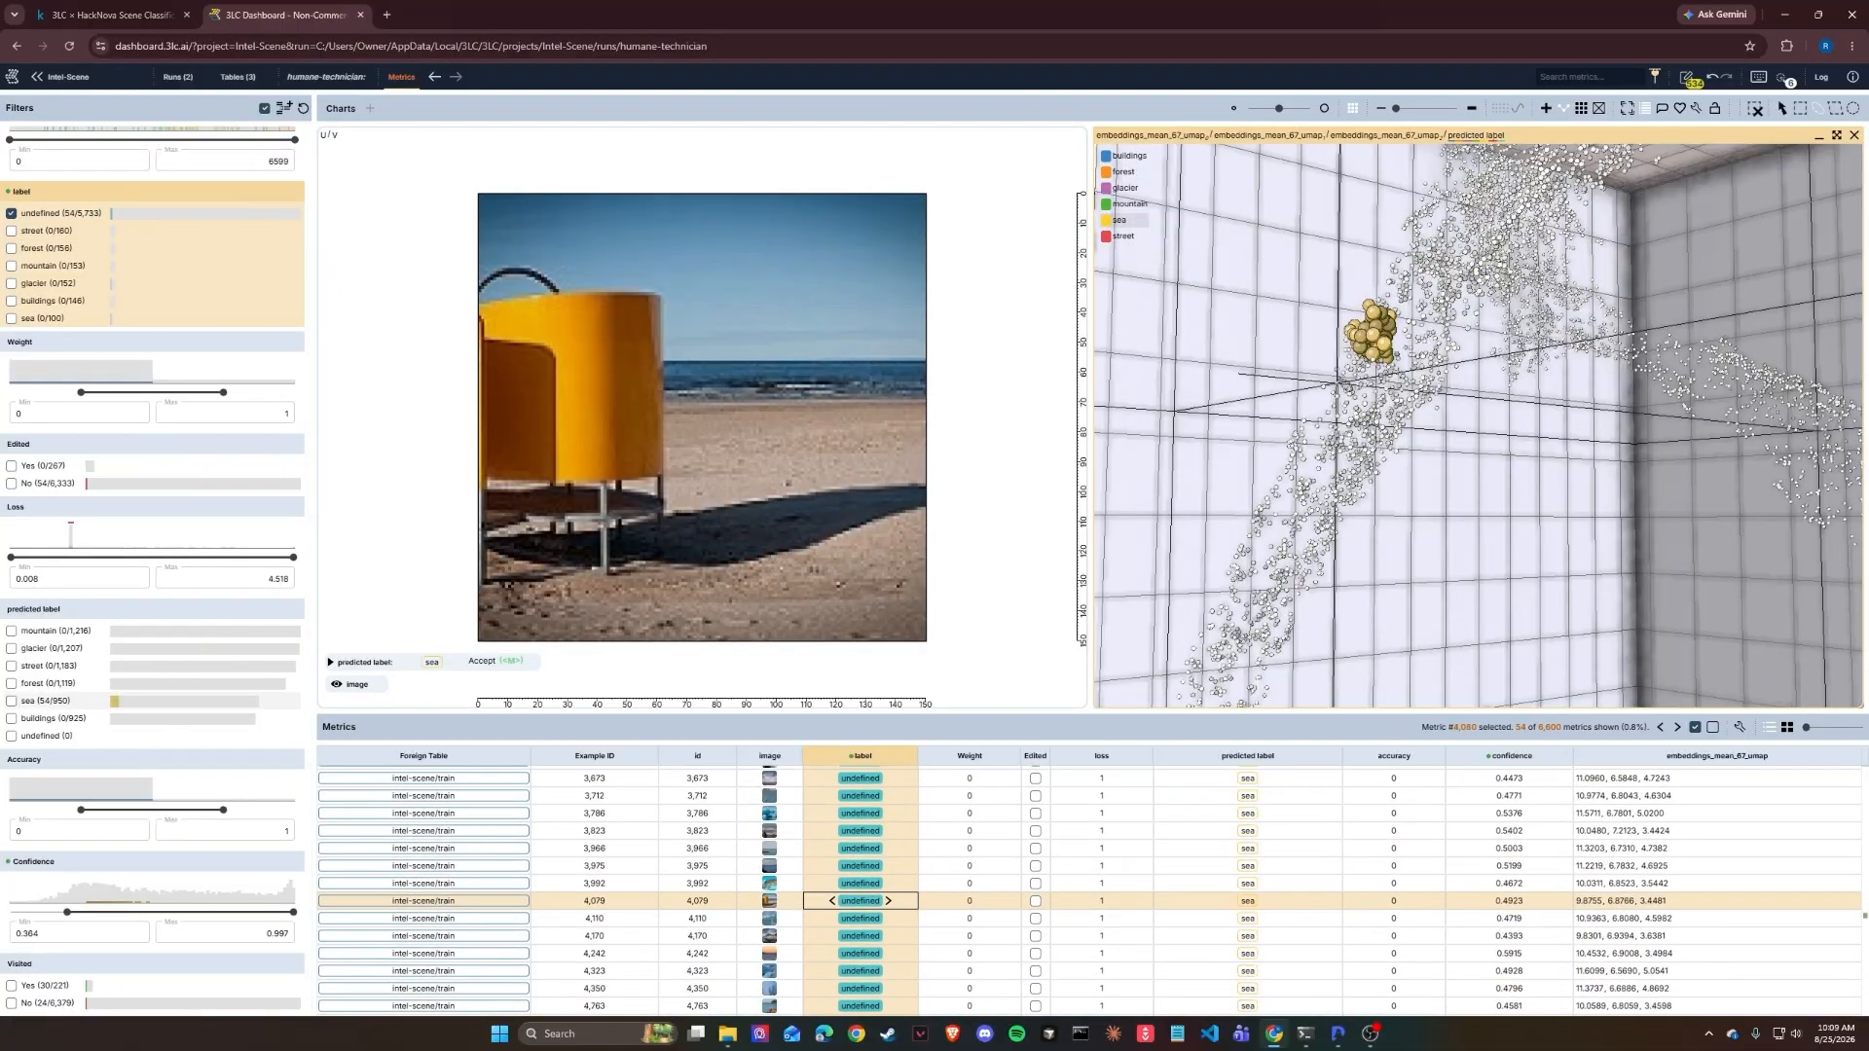
Step: Step through the images in the lassoed sea group to check that they show sea scenes
key("Down")
key("Down")
key("Down")
key("Down")
key("Down")
key("Down")
key("Down")
key("Down")
key("Down")
key("Down")
key("Down")
key("Down")
key("Down")
key("Down")
key("Down")
key("Down")
key("Down")
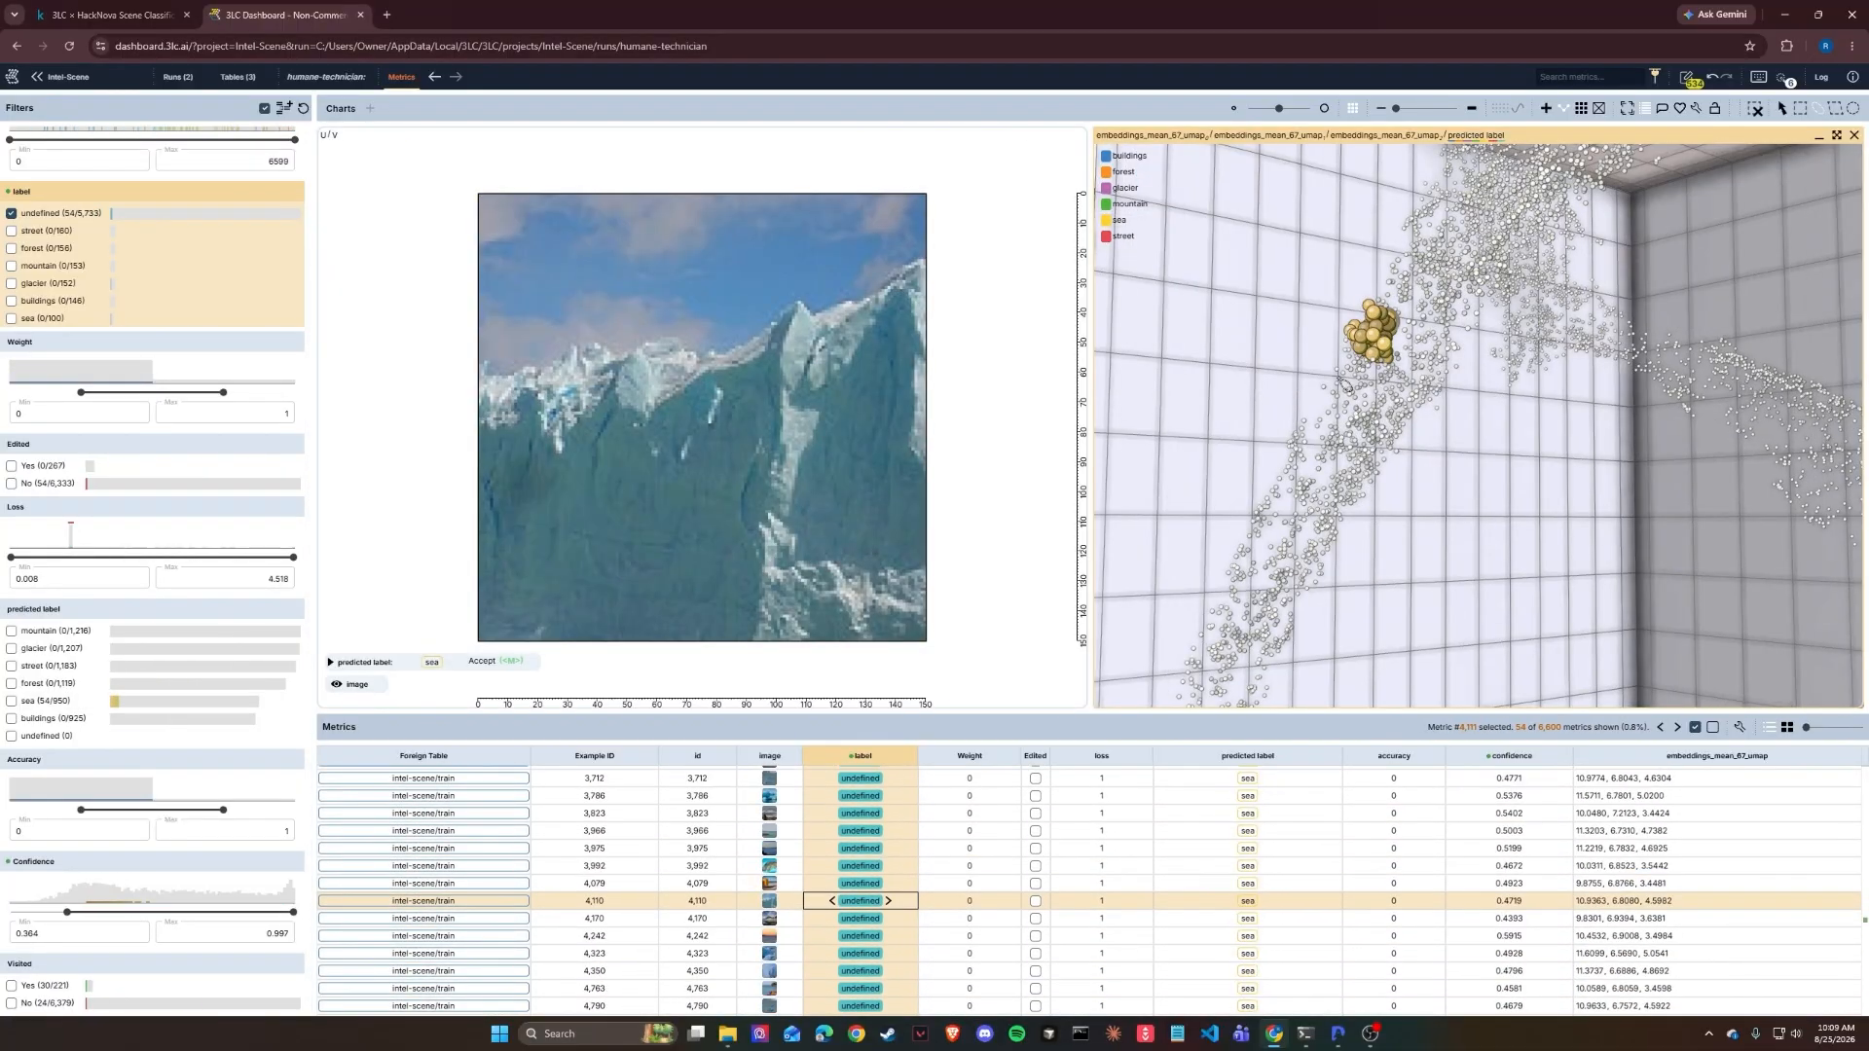
key("Down")
key("Down")
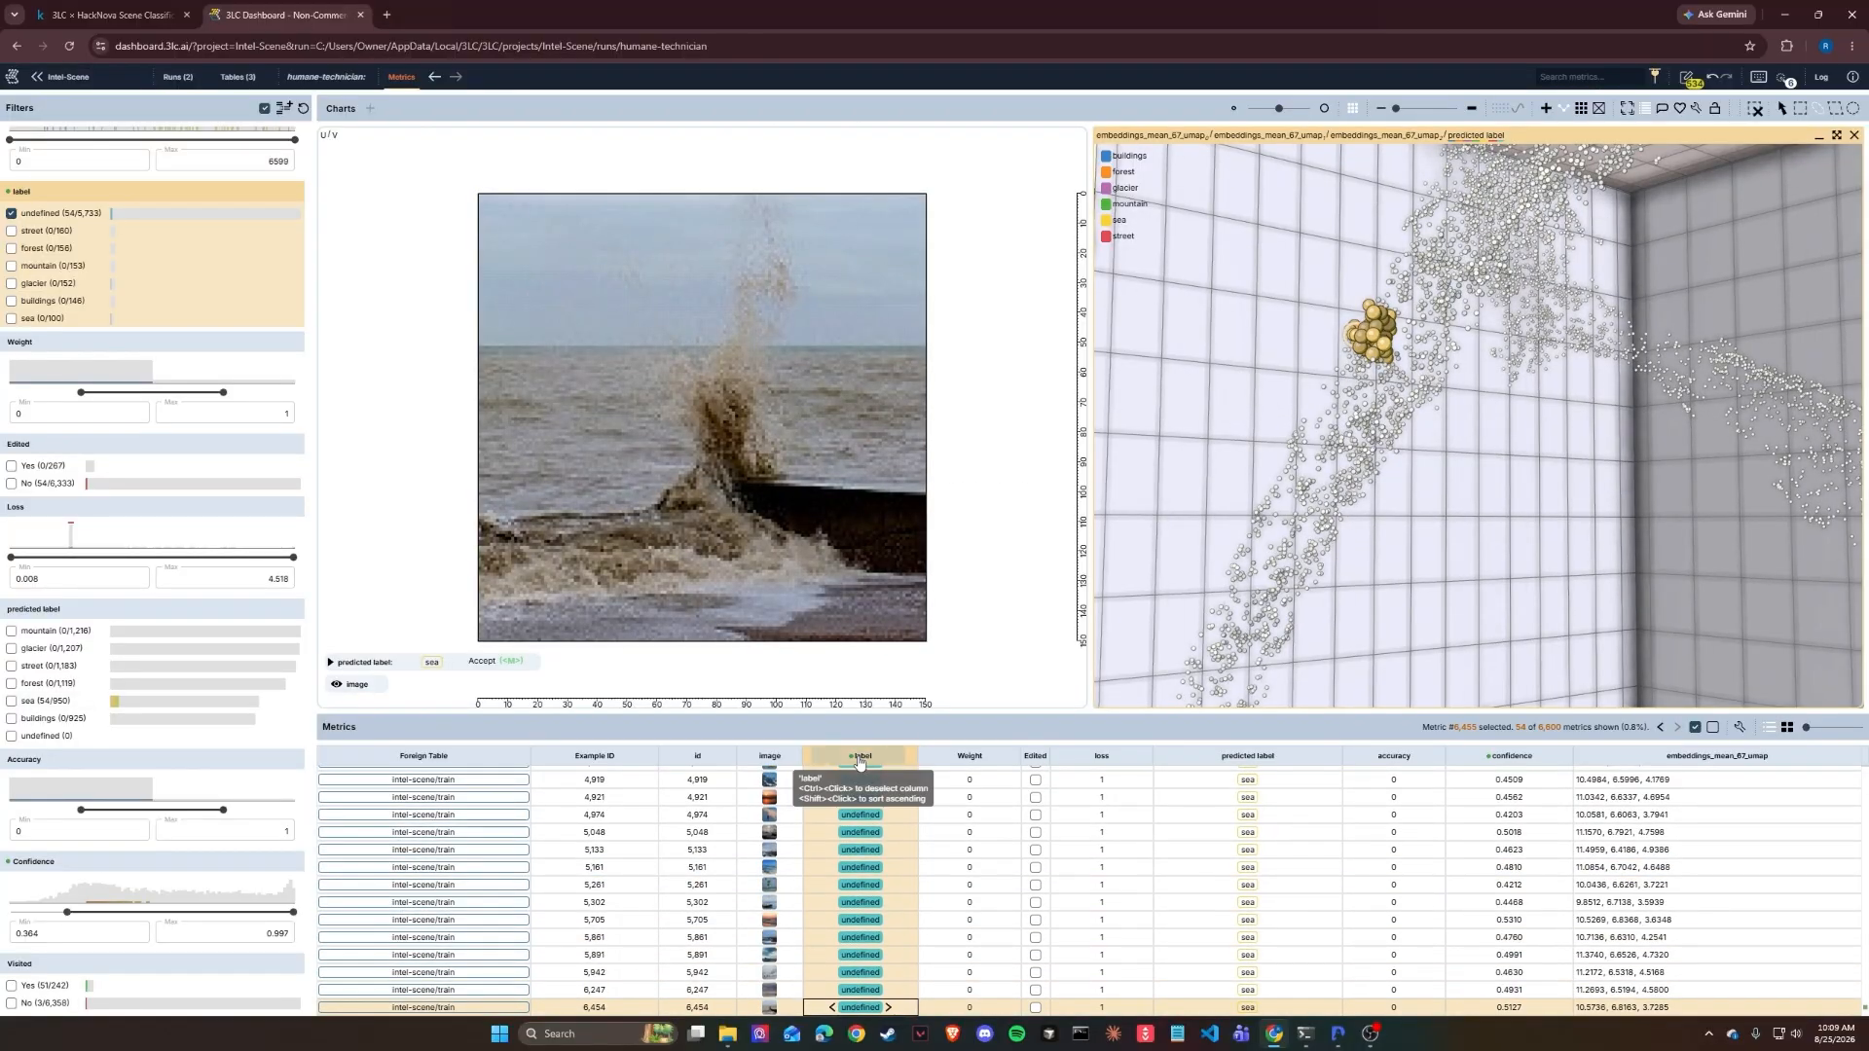
Step: Select the label cells of all the filtered sea samples and open their label choices
key("ctrl+a")
left_click(866, 797)
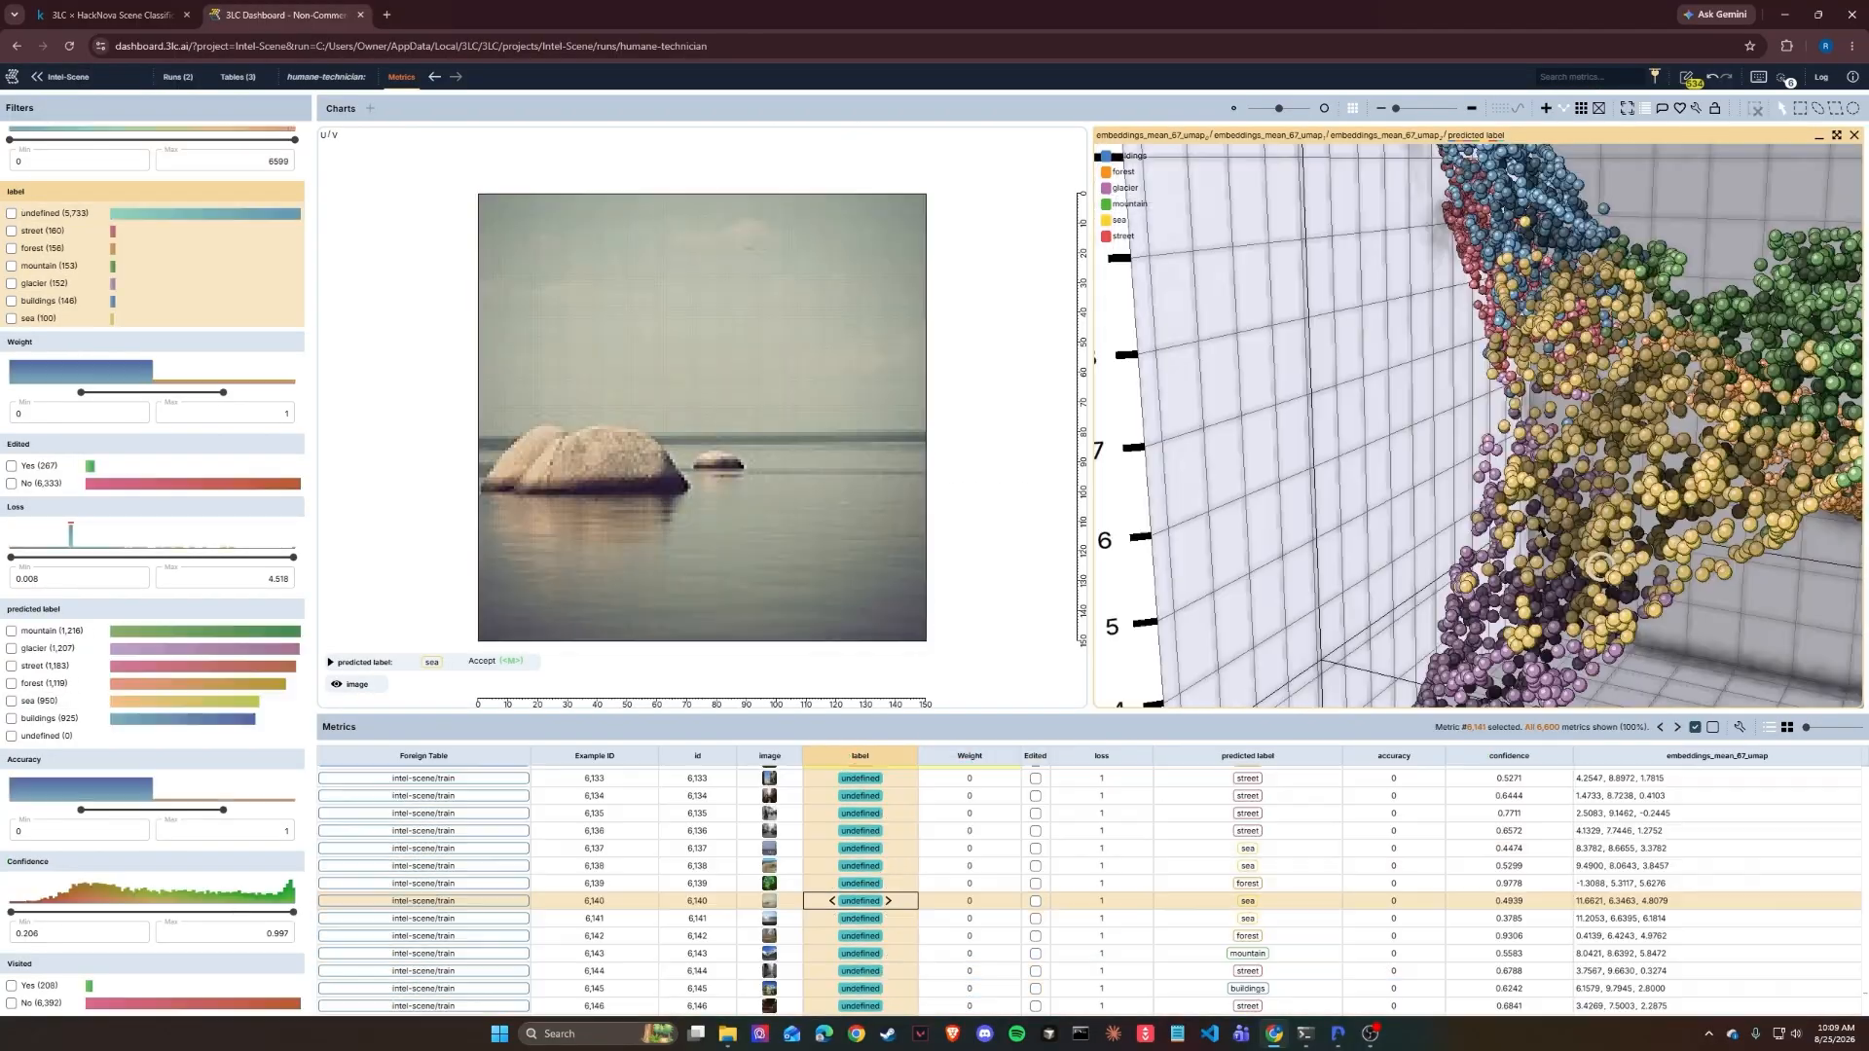
Step: Lasso a small group of undefined samples at the outer edge of the sea cluster
mouse_move(1540, 528)
left_mouse_down()
mouse_move(1502, 451)
mouse_move(1487, 472)
mouse_move(1387, 241)
left_mouse_up()
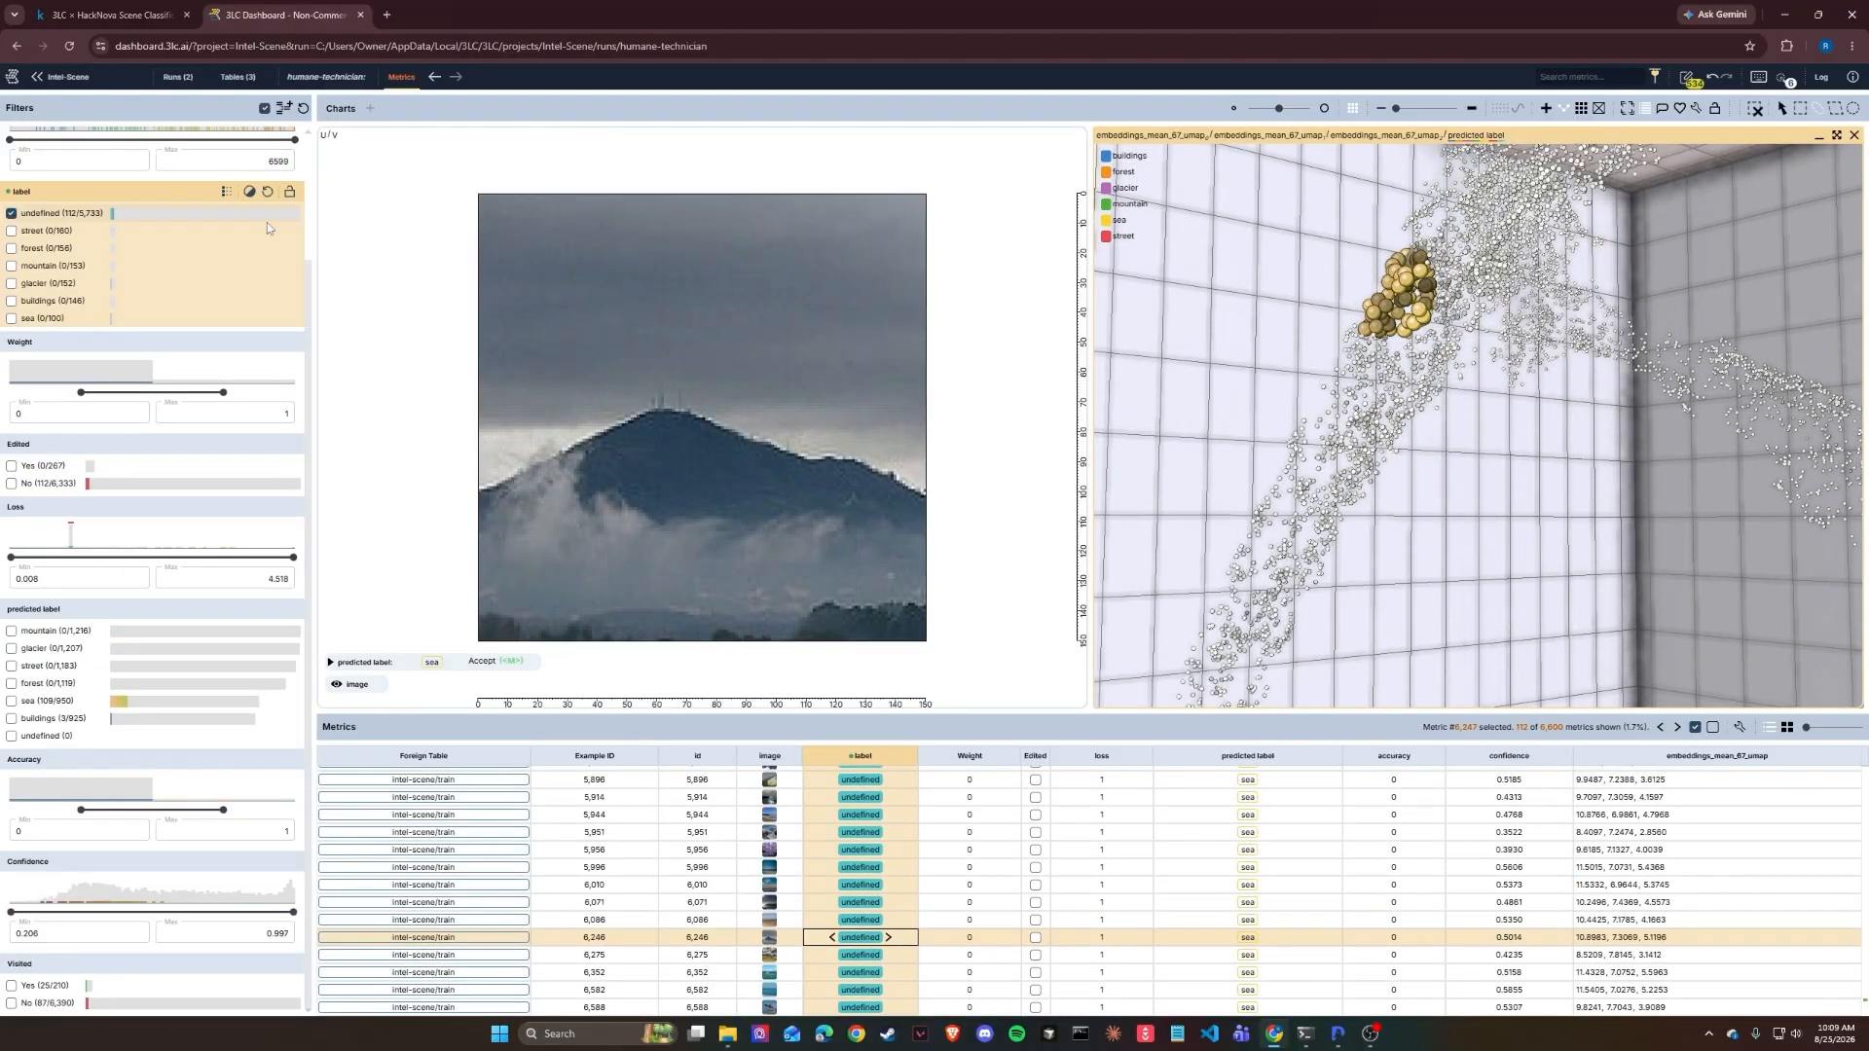
left_click(1388, 310)
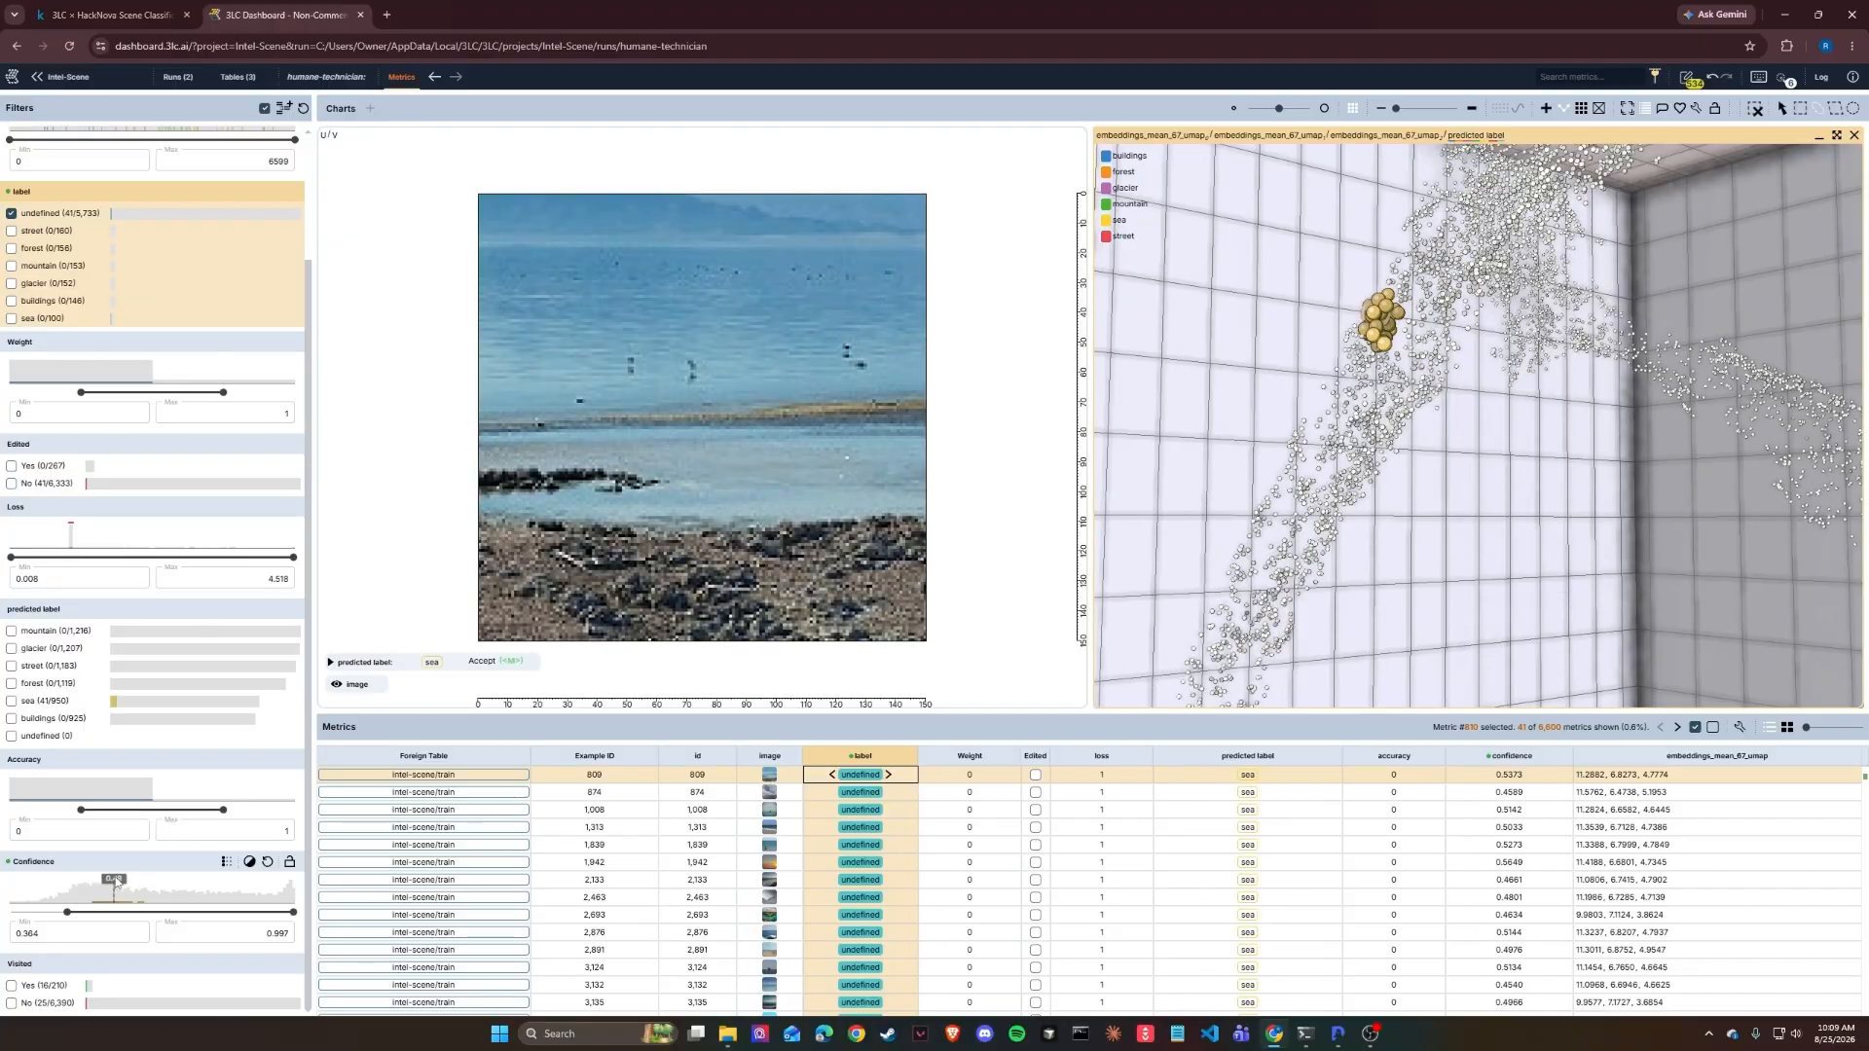
Step: Examine the remaining images of the narrowed sea selection one by one before labeling them
key("Down")
key("Down")
key("Down")
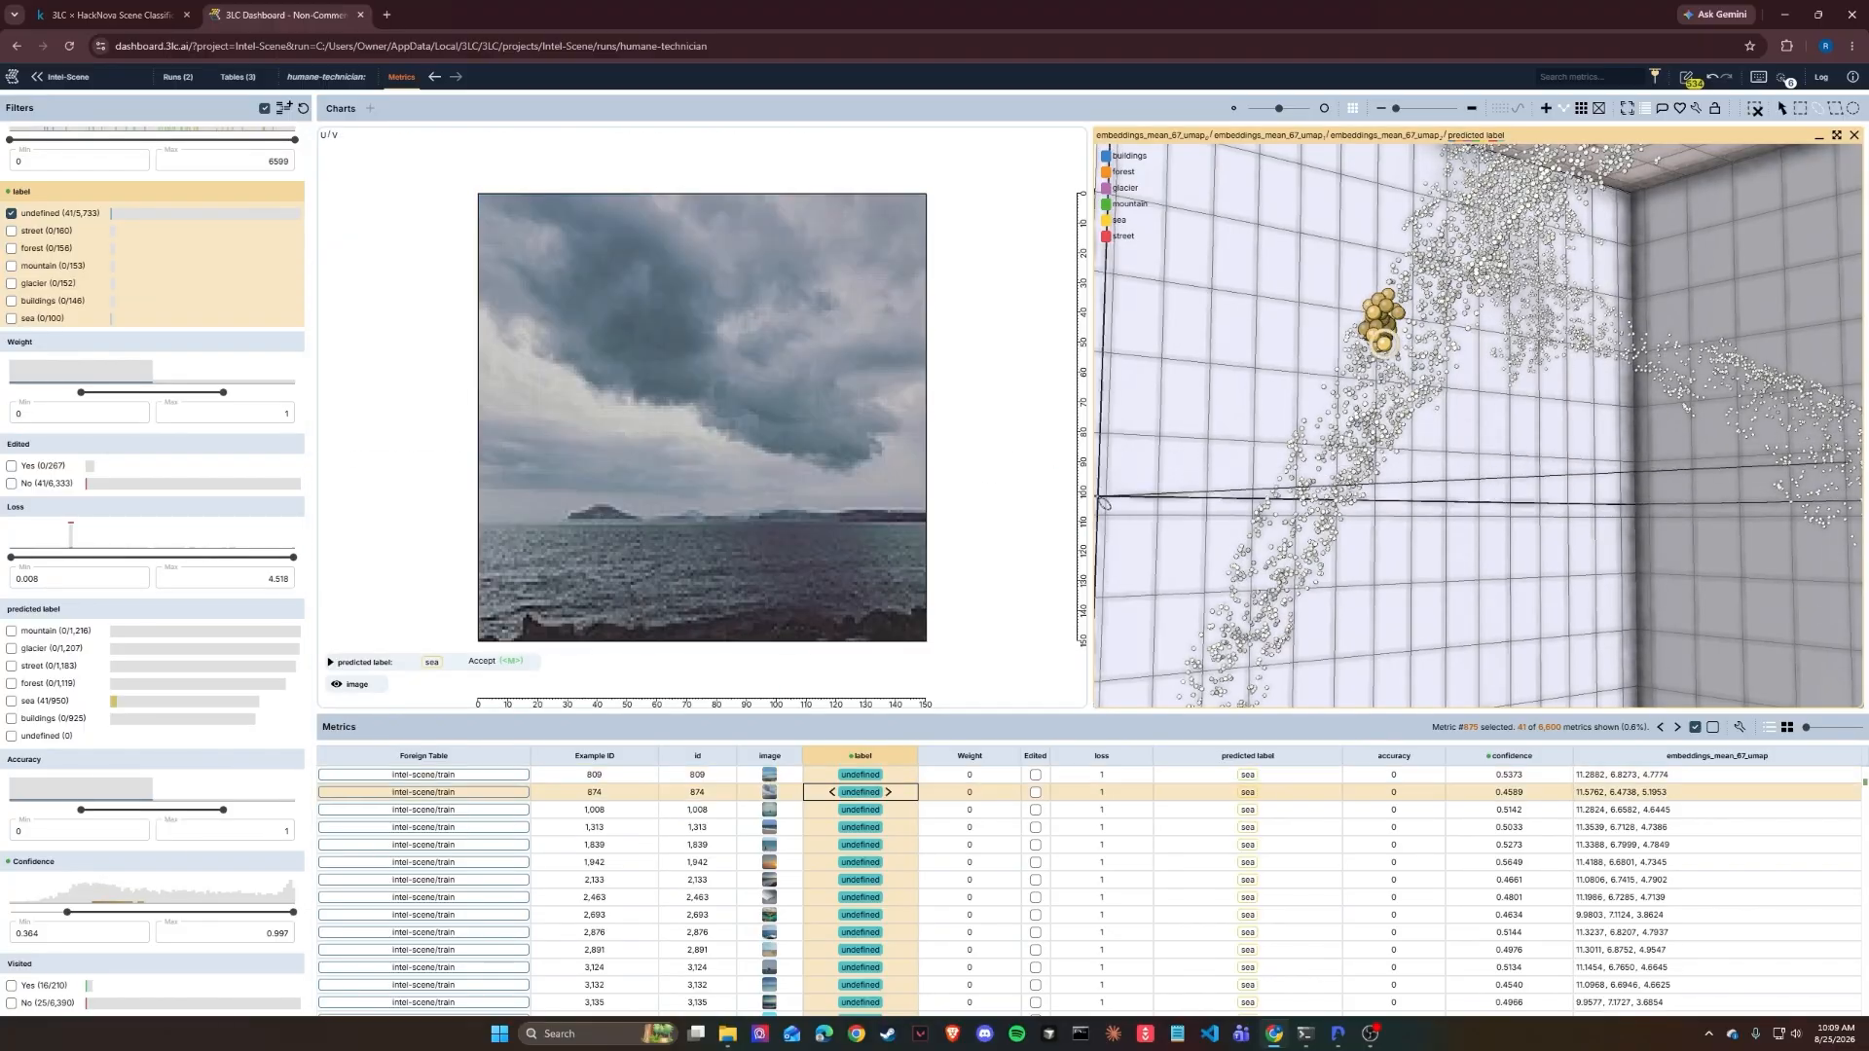
key("Down")
key("Down")
key("Down")
key("Down")
key("Down")
key("Down")
key("Down")
key("Down")
key("Down")
key("Down")
key("Down")
key("Down")
key("Down")
key("Down")
key("Down")
key("Down")
key("Down")
key("Down")
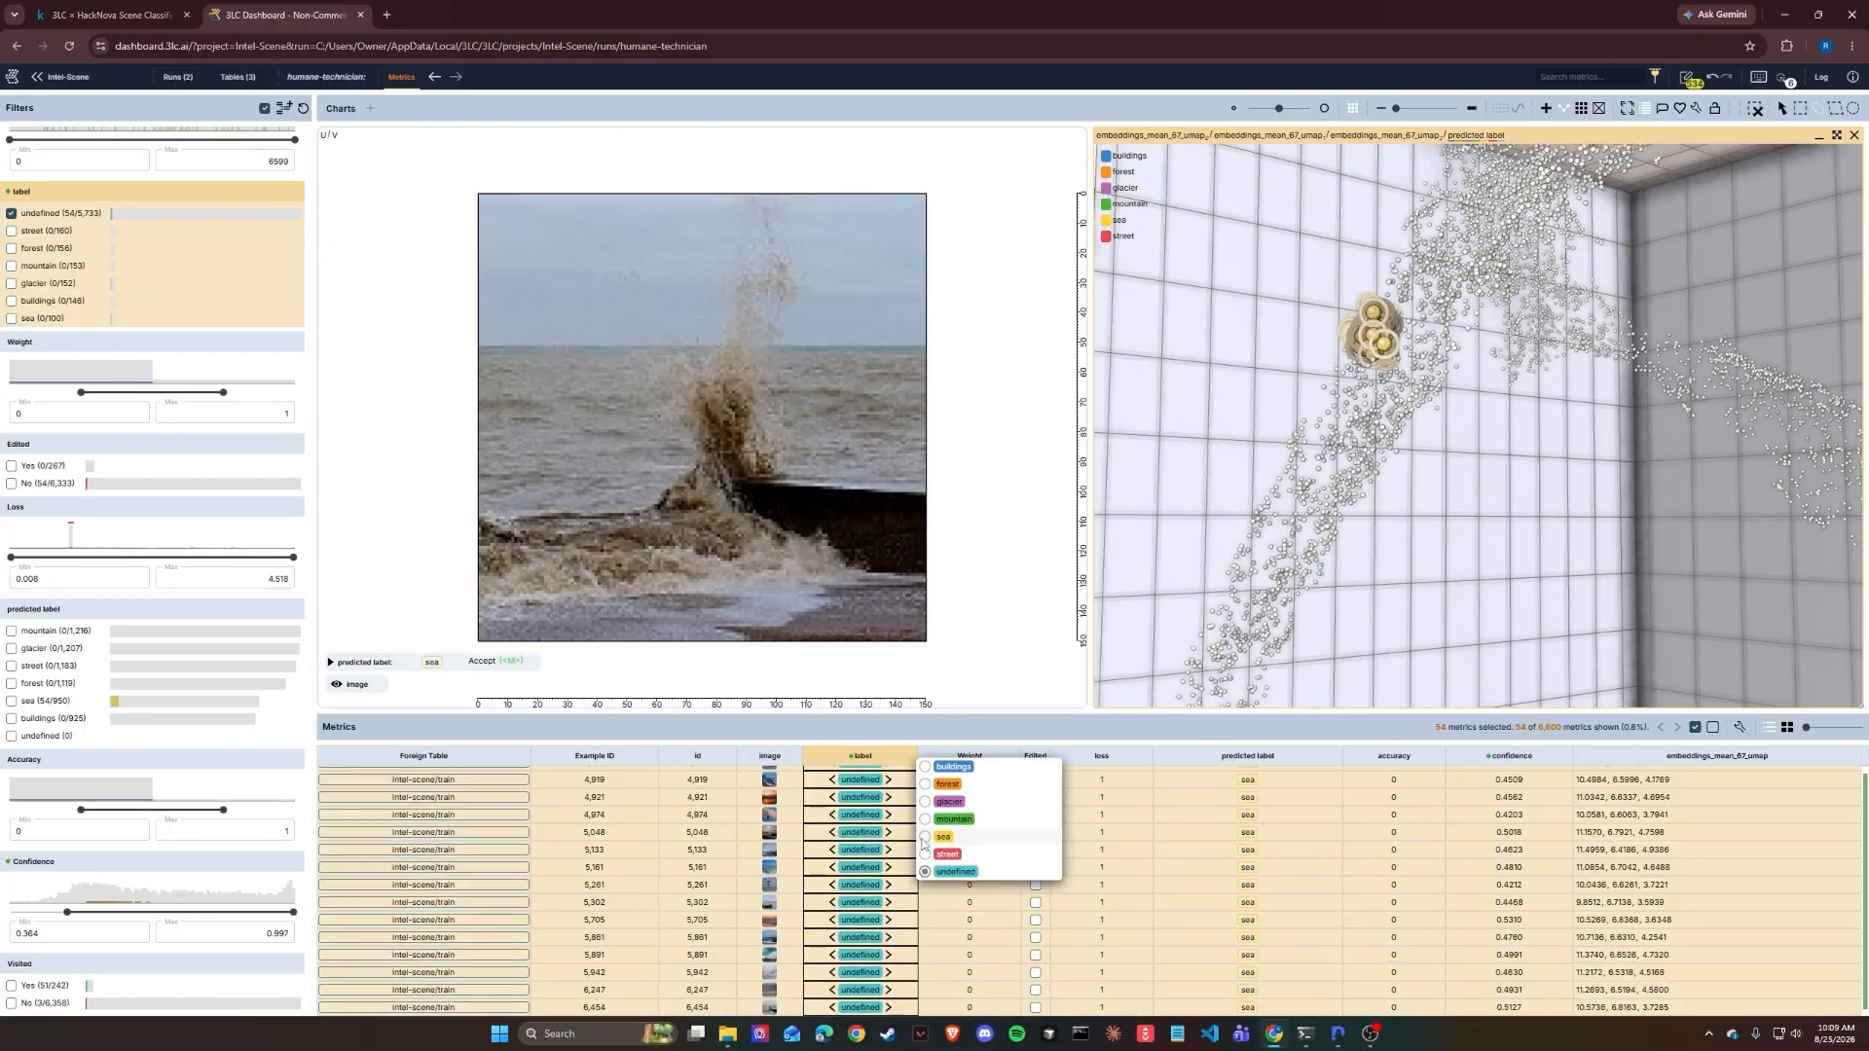
Step: Set the label of all the selected samples to sea and commit the pending edits as a new table version
left_click(925, 838)
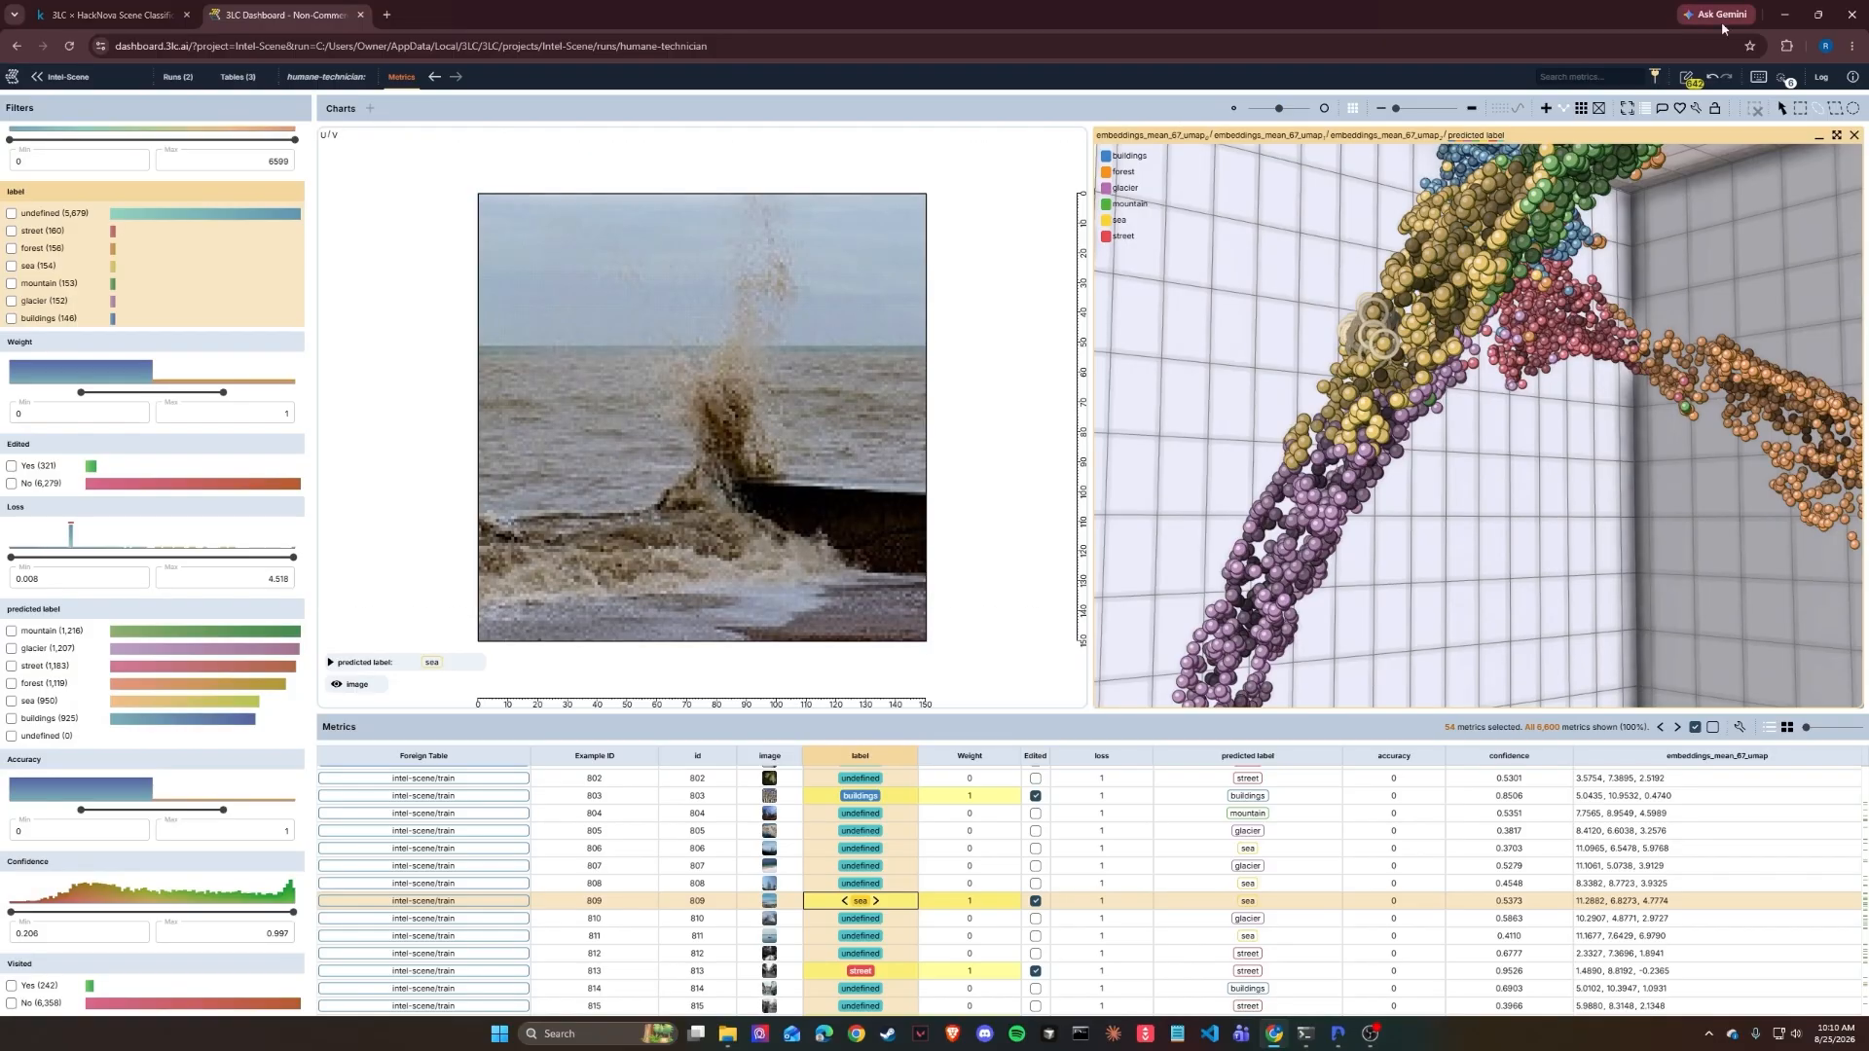
left_click(1687, 78)
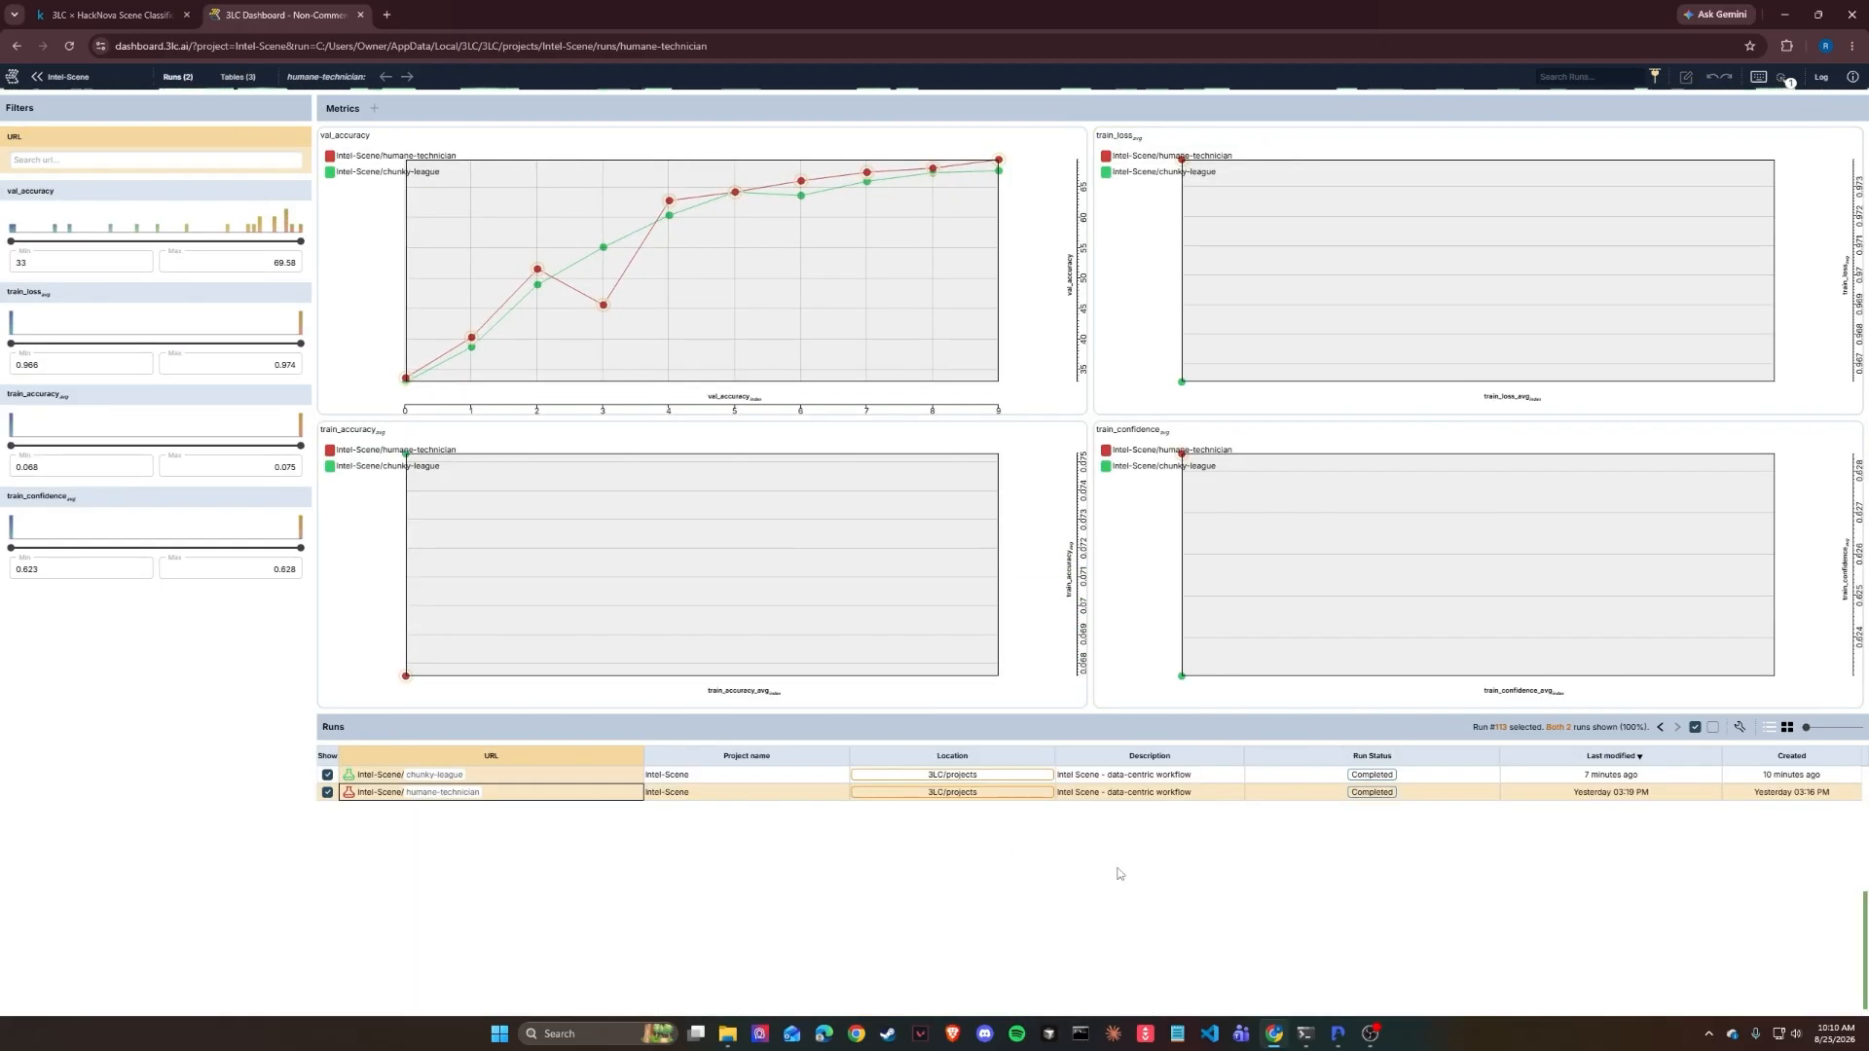
Step: Switch to the Command Prompt and rerun python train.py to retrain on the new table version
mouse_move(1309, 1037)
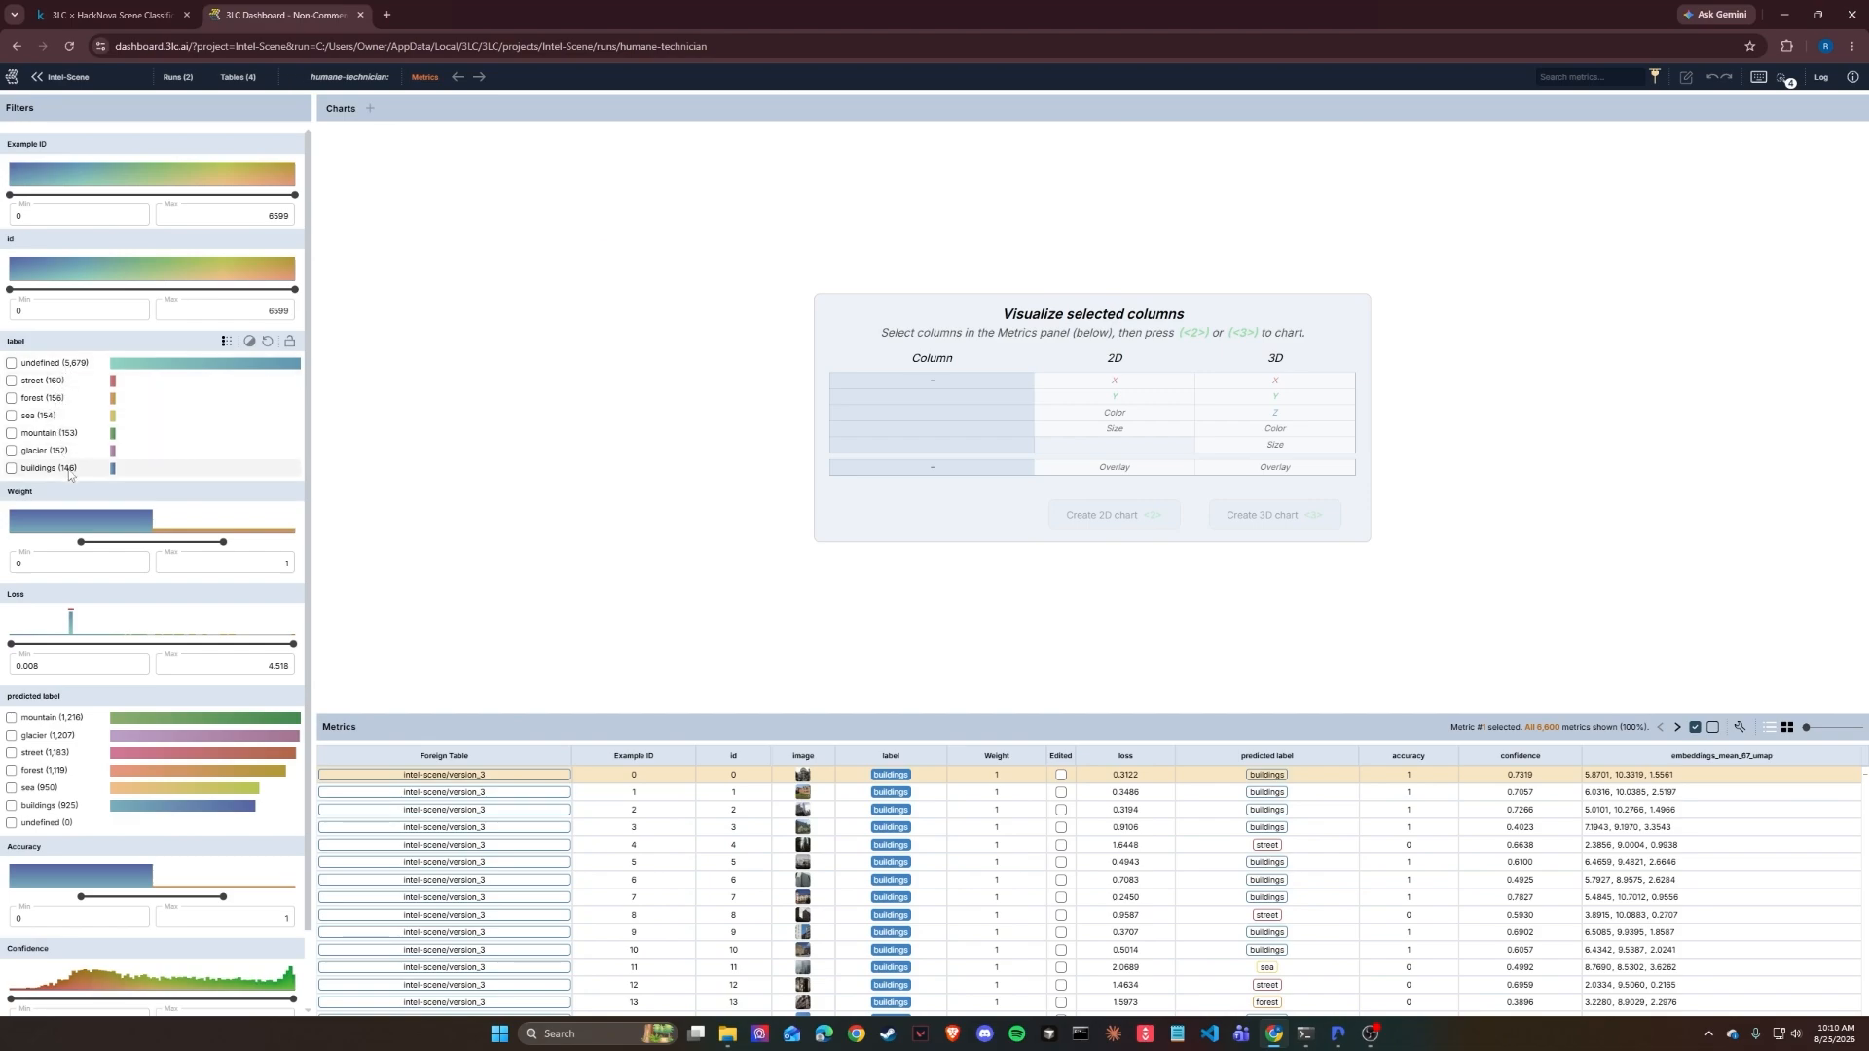
left_click(1307, 1038)
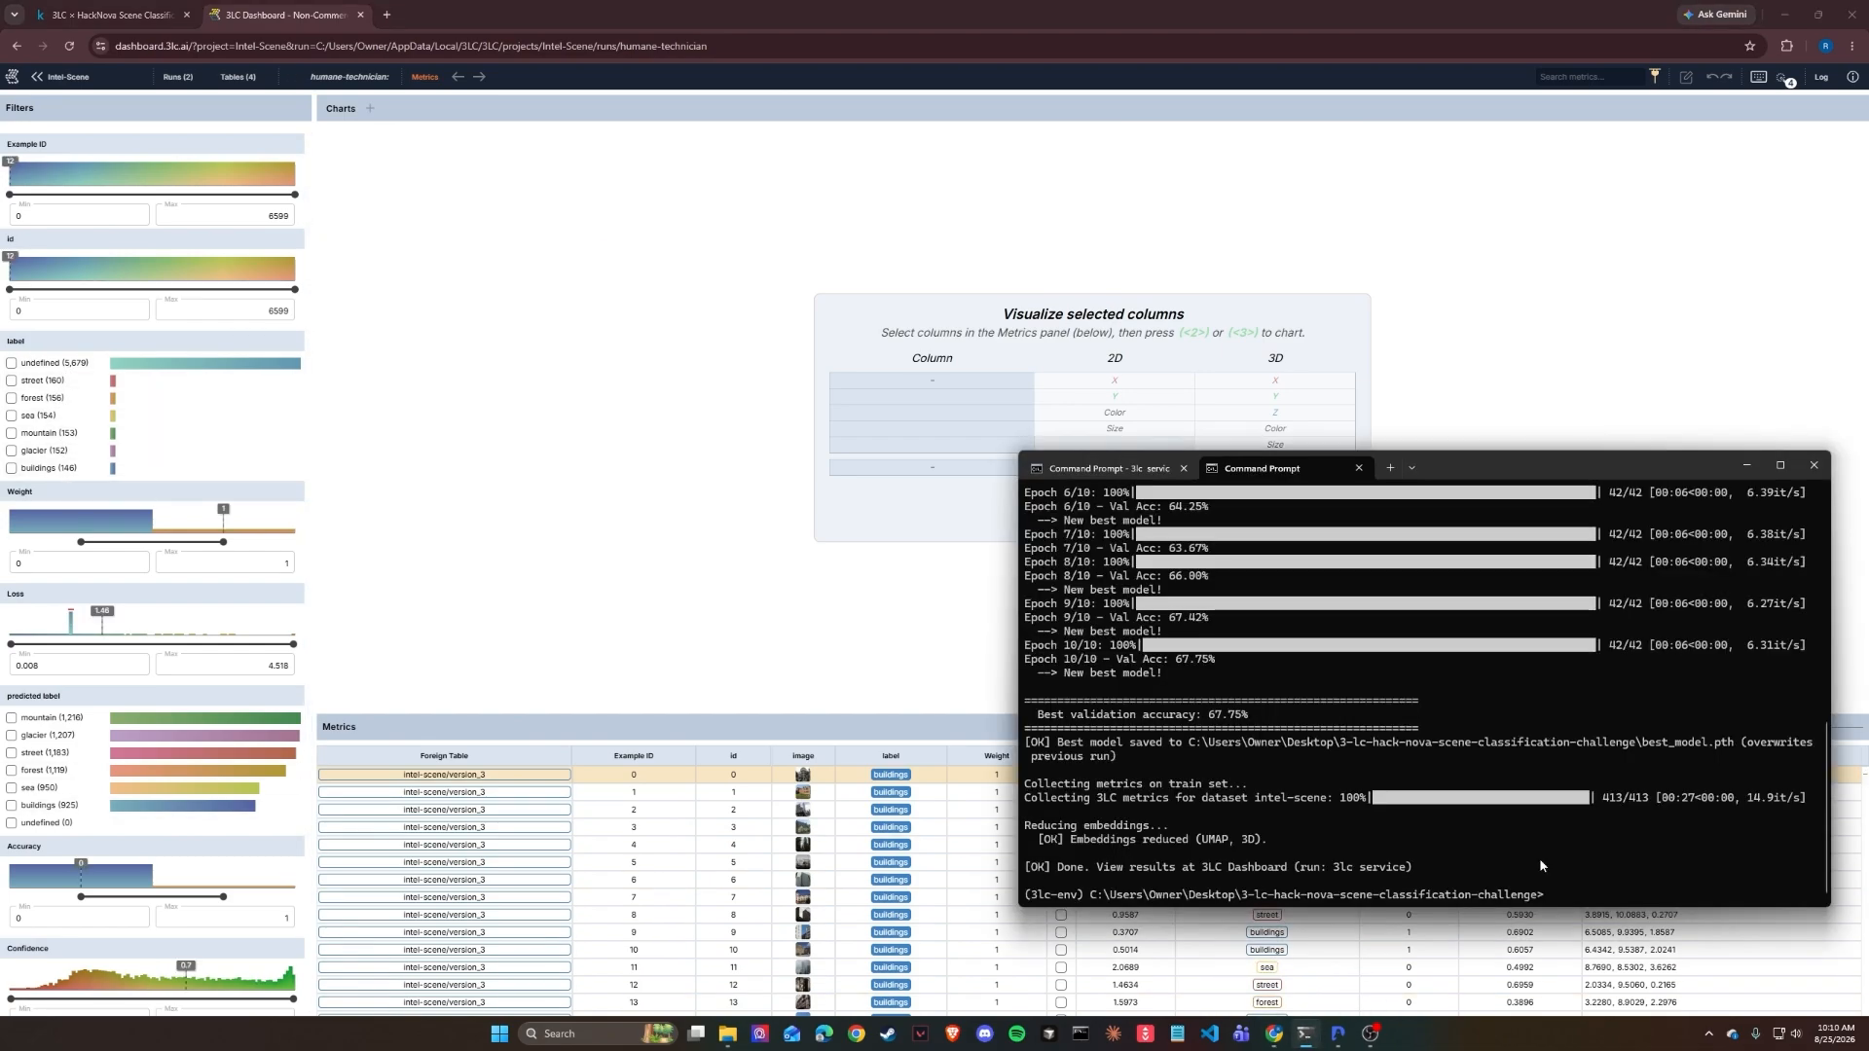
key("Up")
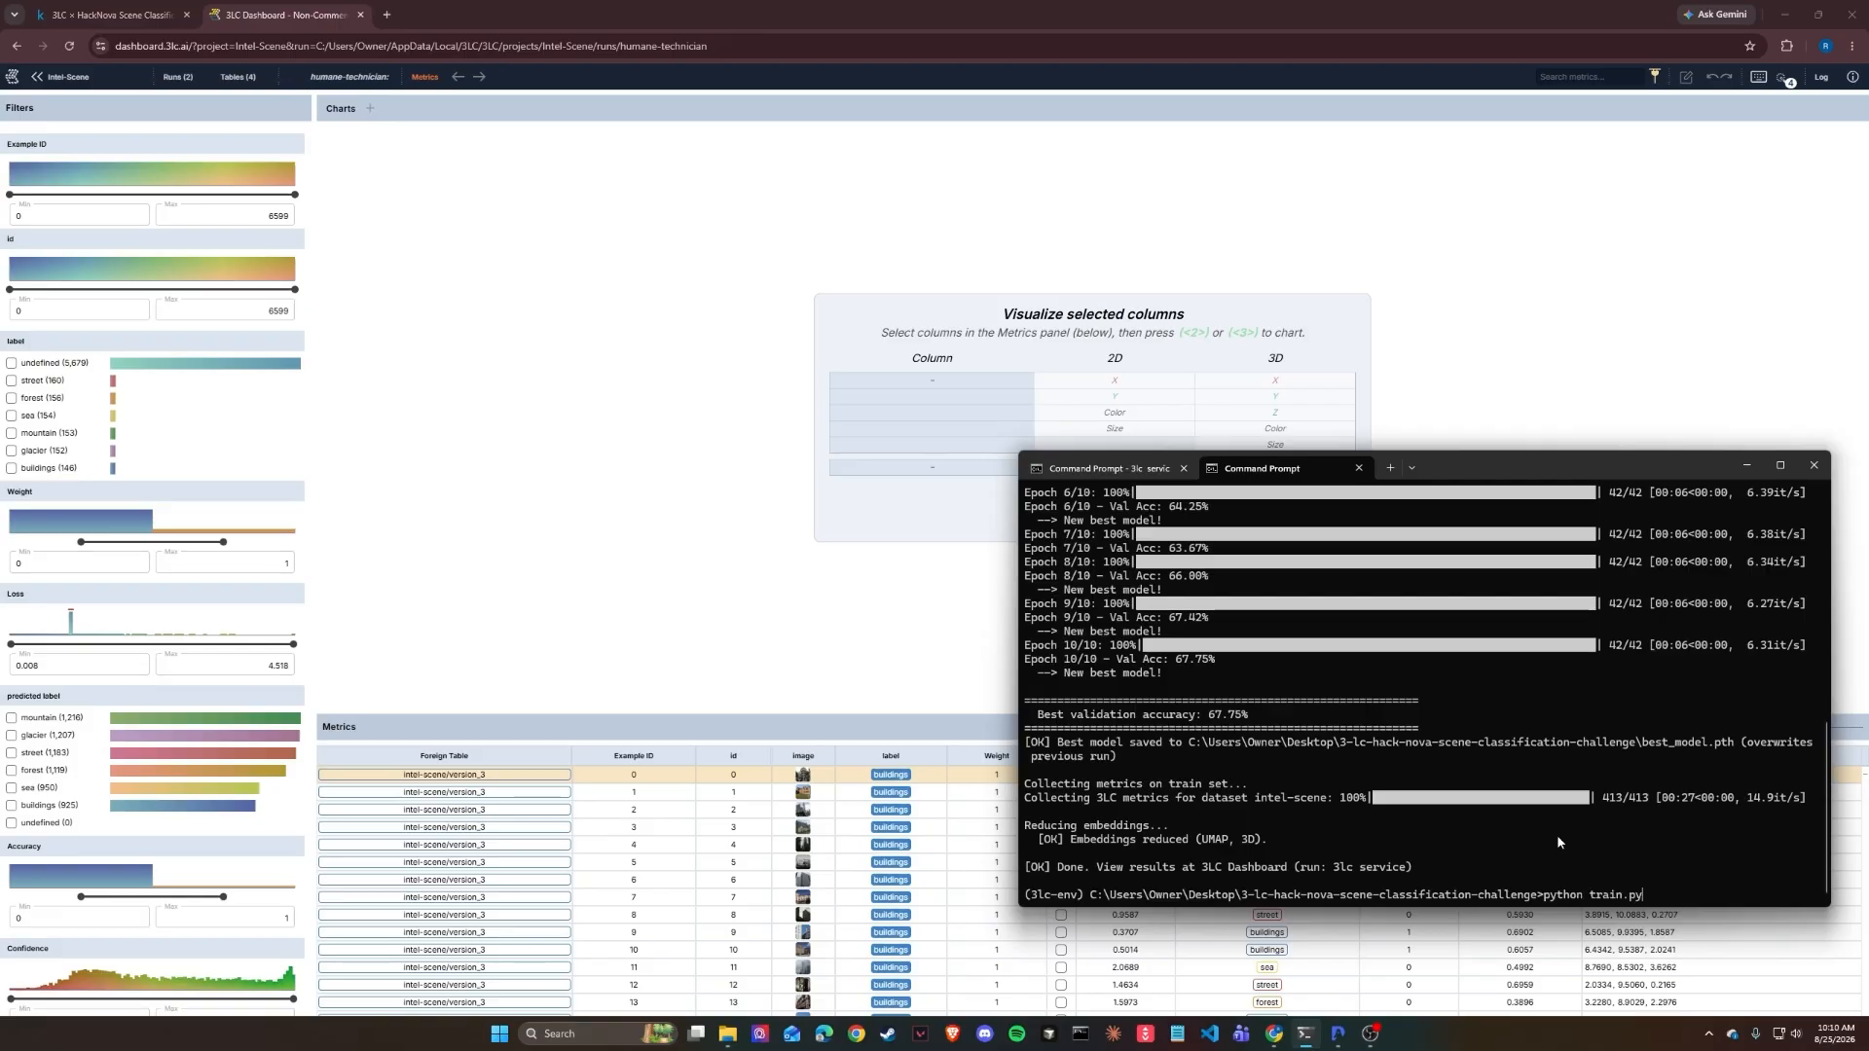
key("Return")
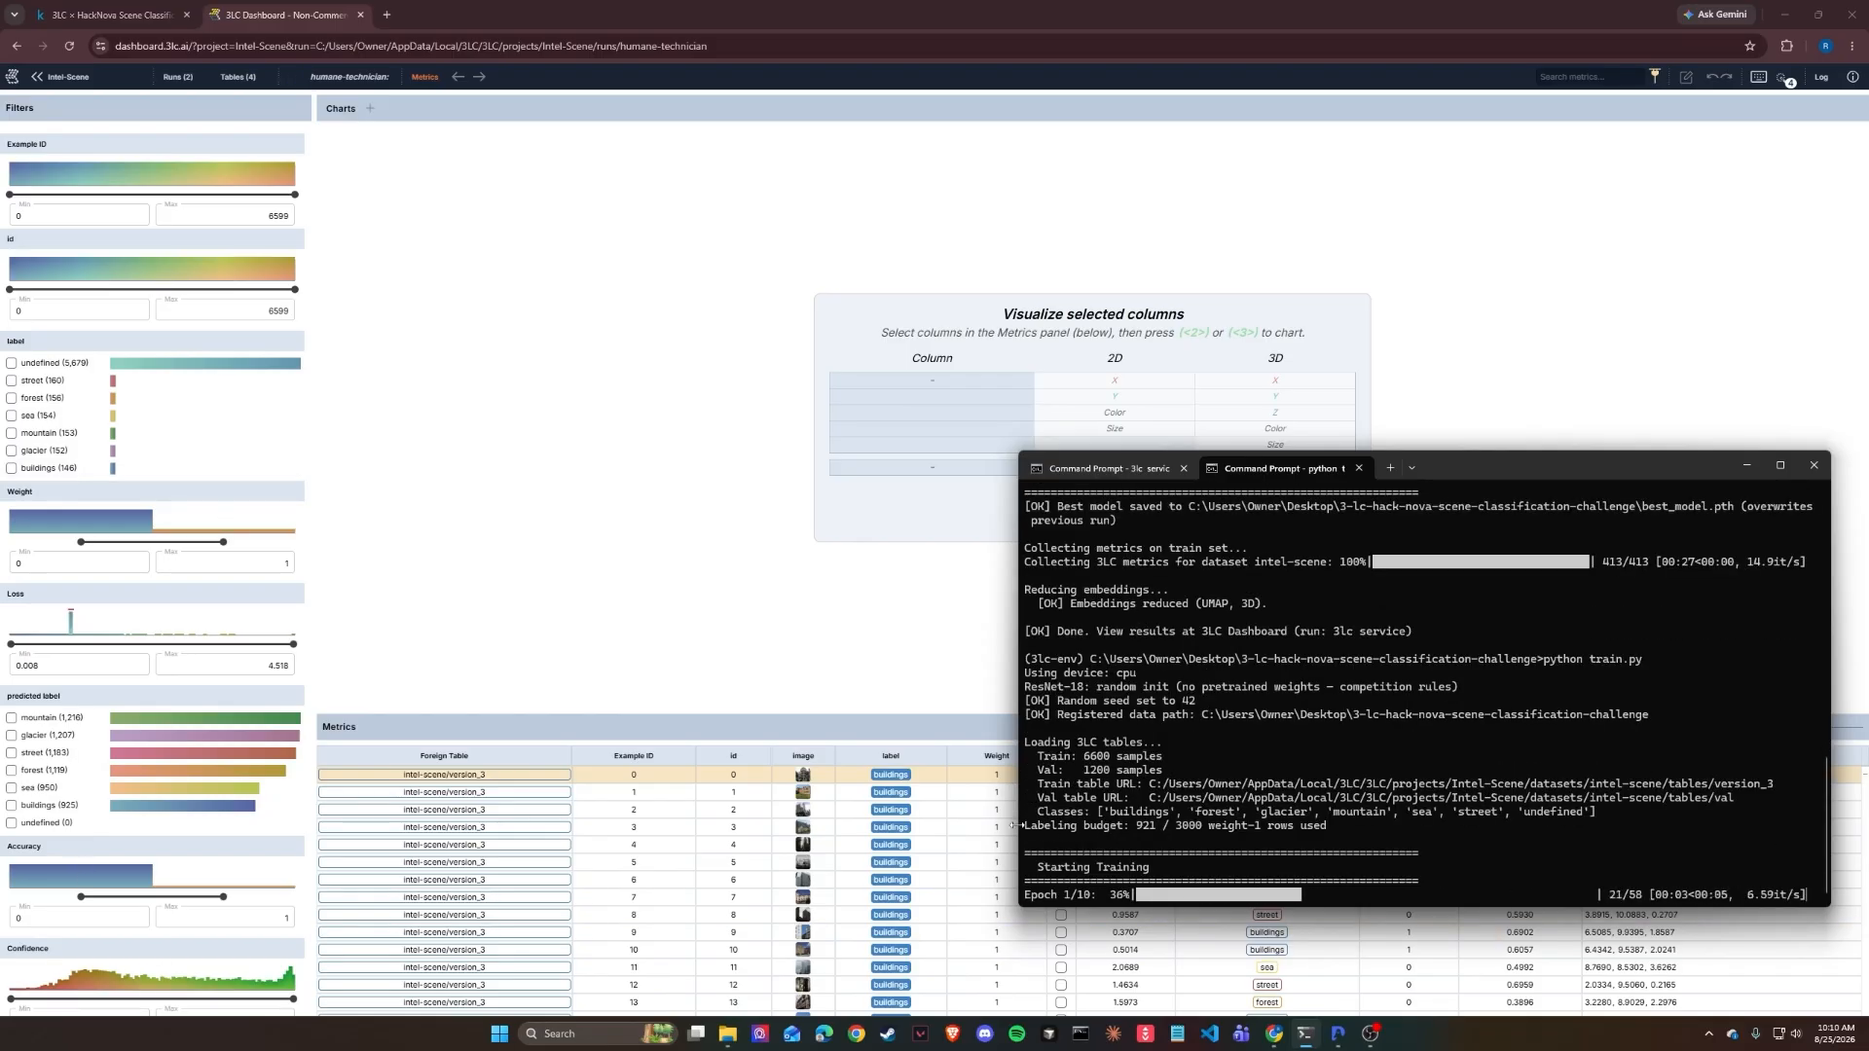
Step: Highlight the labeling budget line in the training output and review the validation accuracy of the epochs
left_click_drag(1021, 826, 1156, 828)
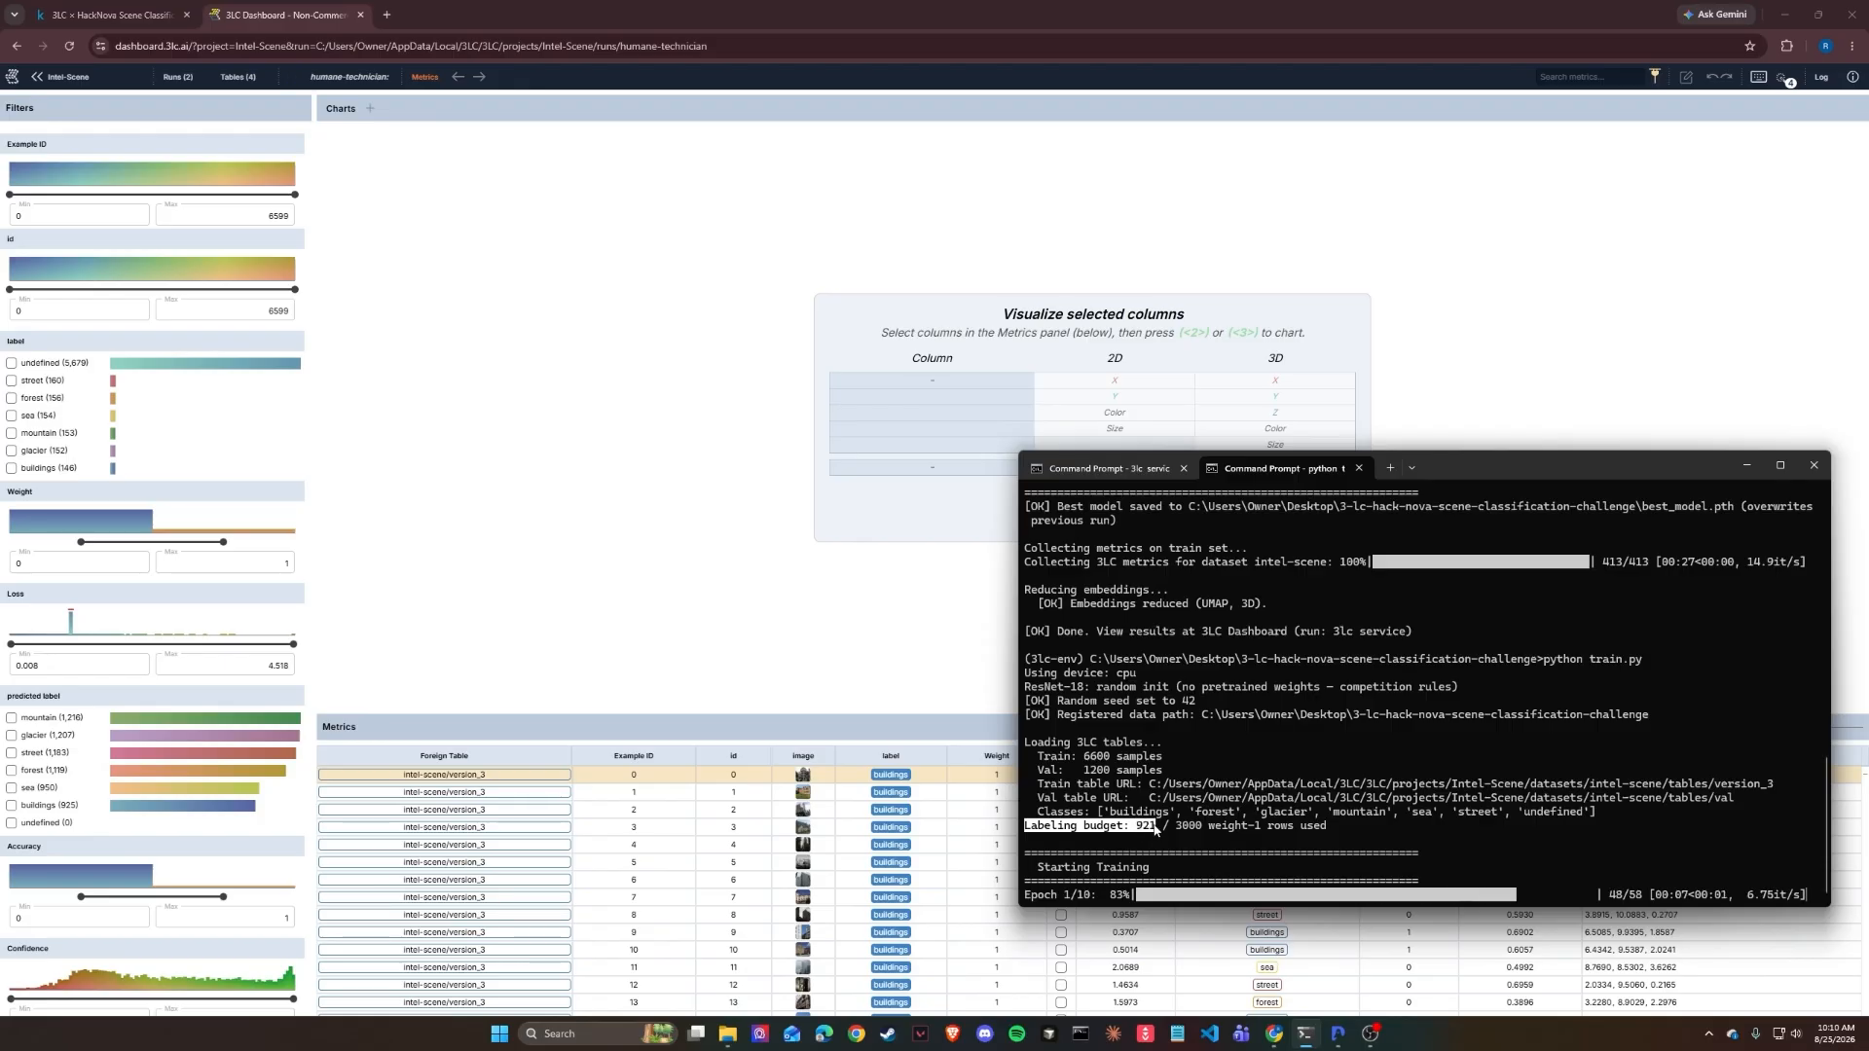
left_click(1234, 839)
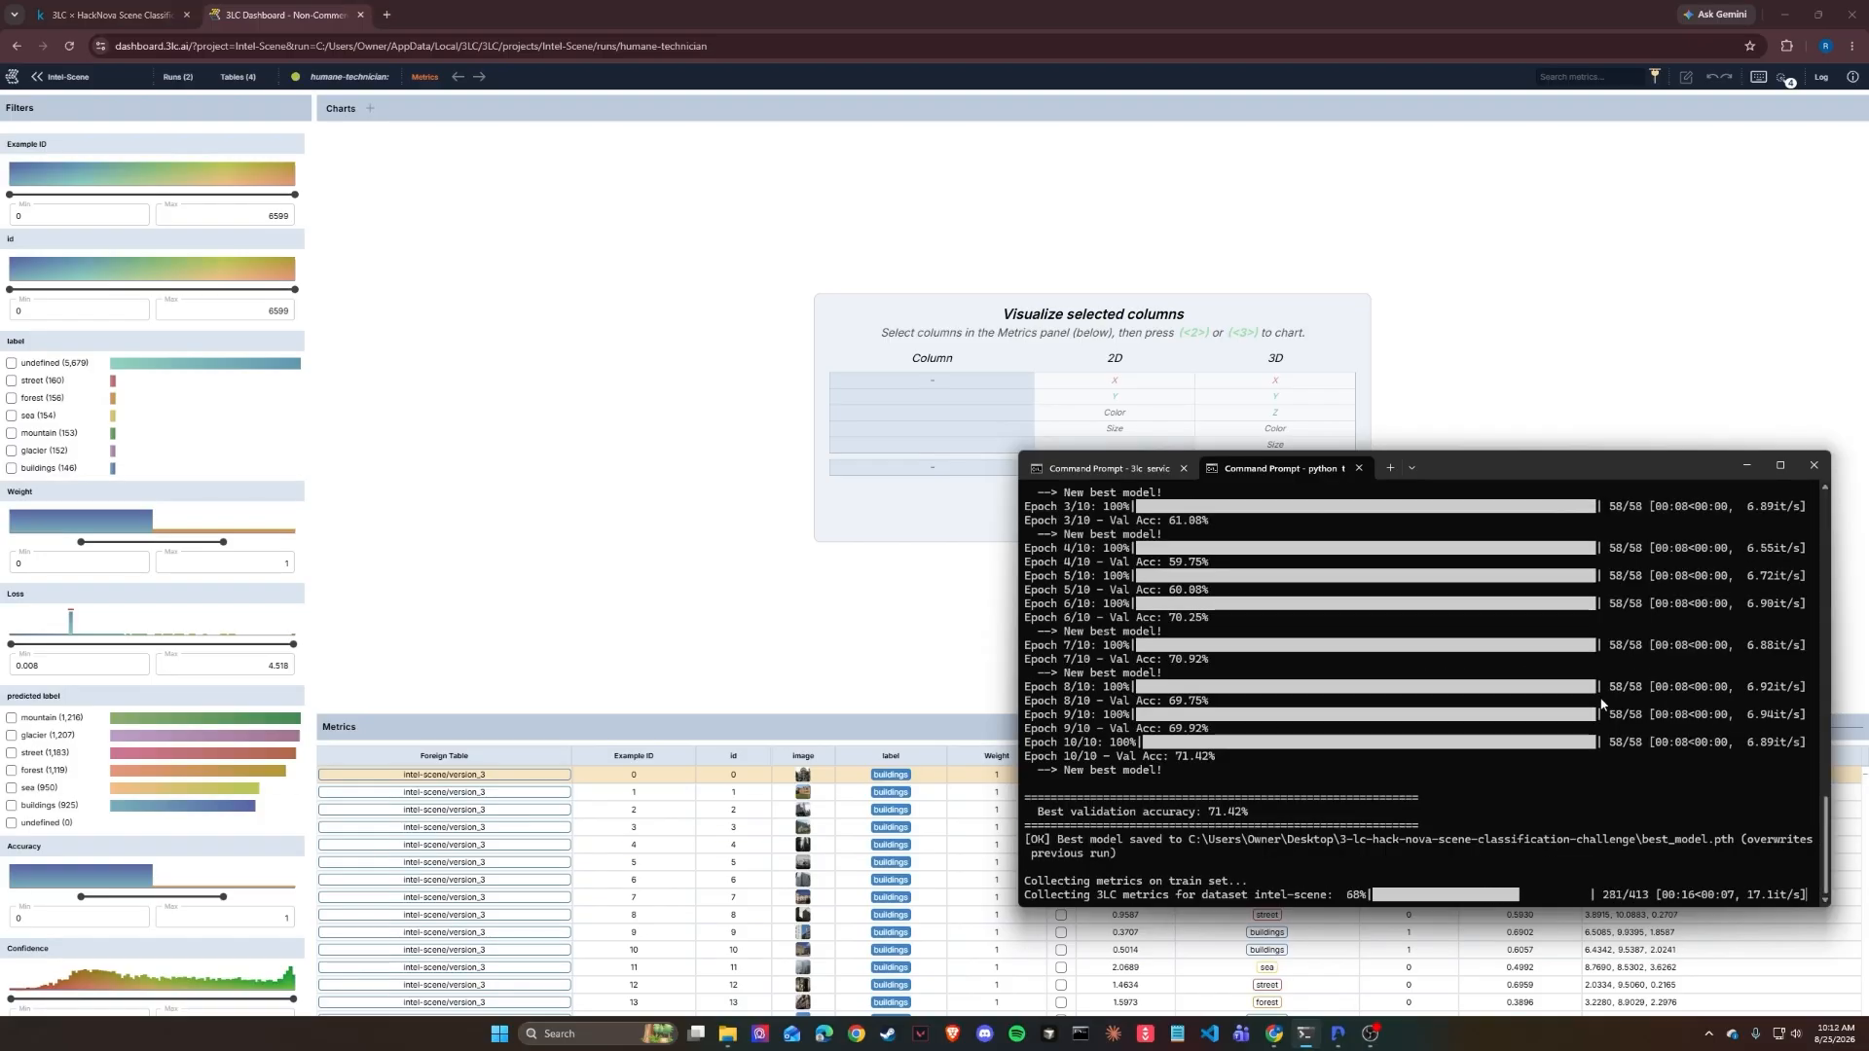
scroll(1603, 709, "up", 3)
scroll(1602, 705, "down", 3)
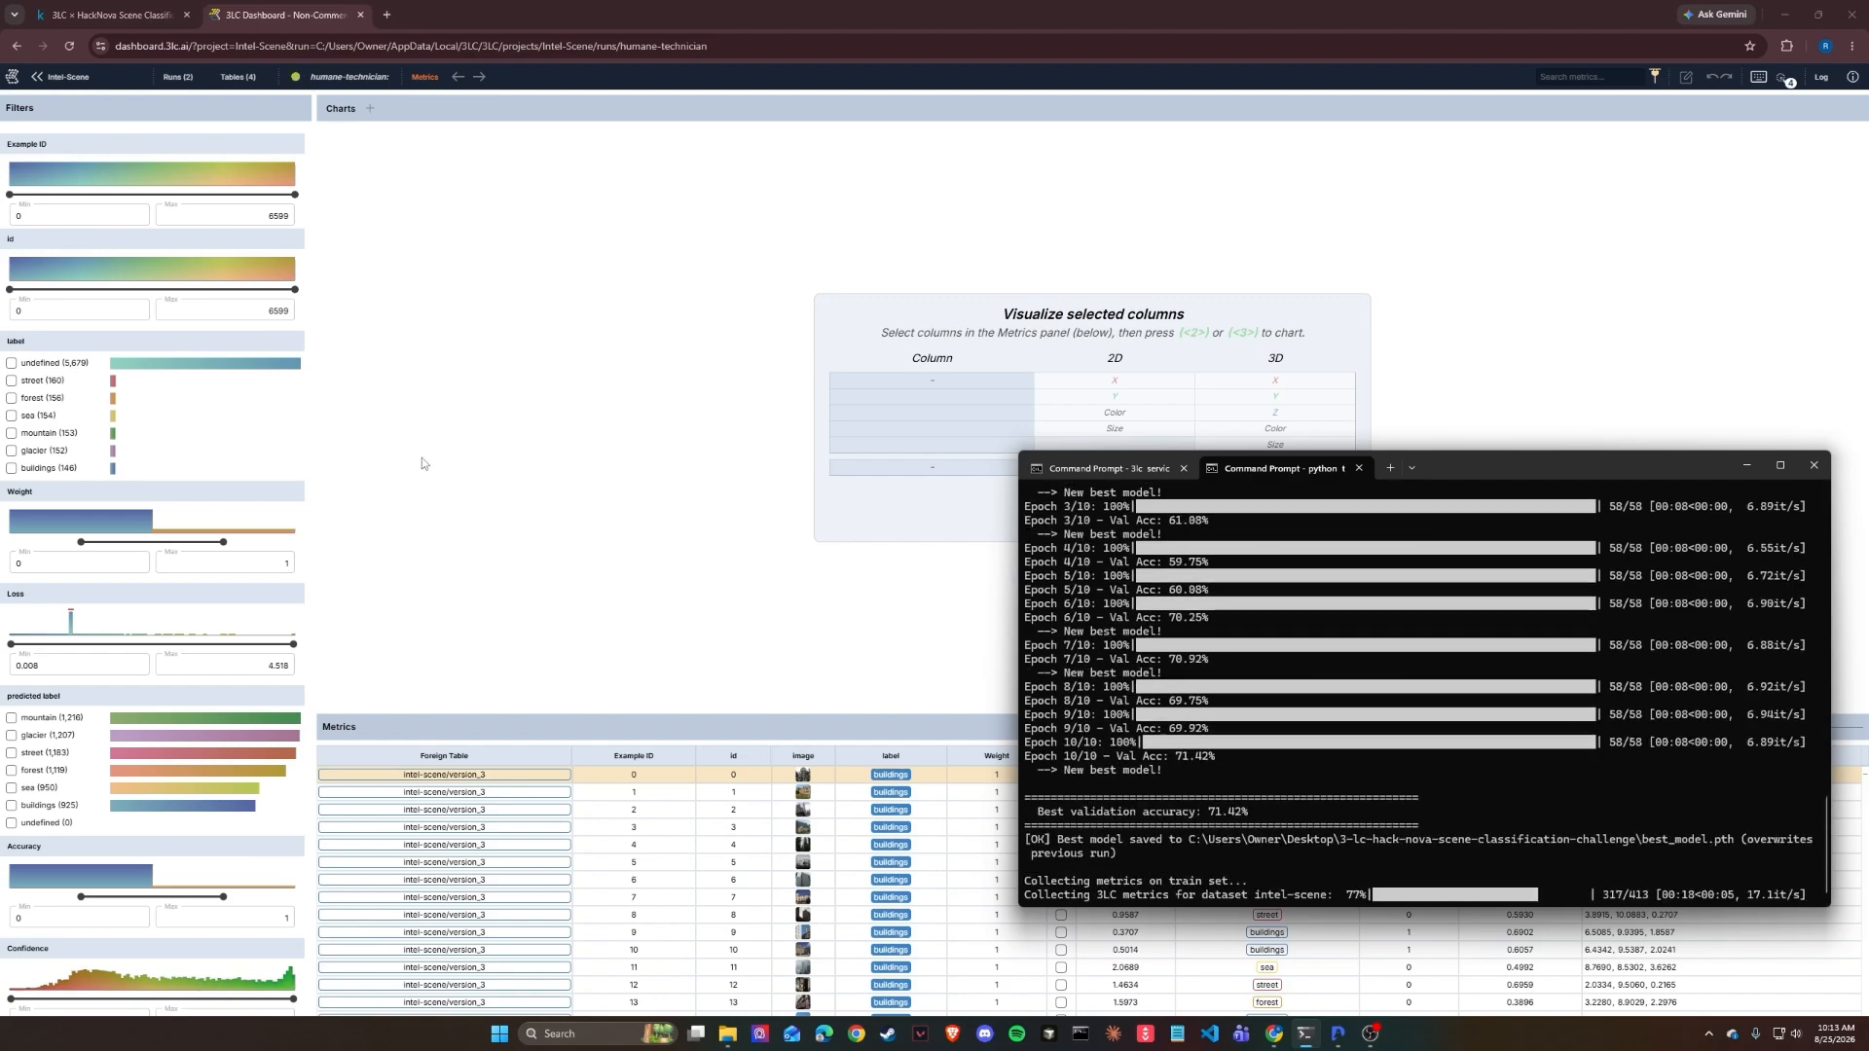
Step: Review the training output, then run python predict.py to generate the submission file from the retrained model
scroll(1439, 740, "up", 3)
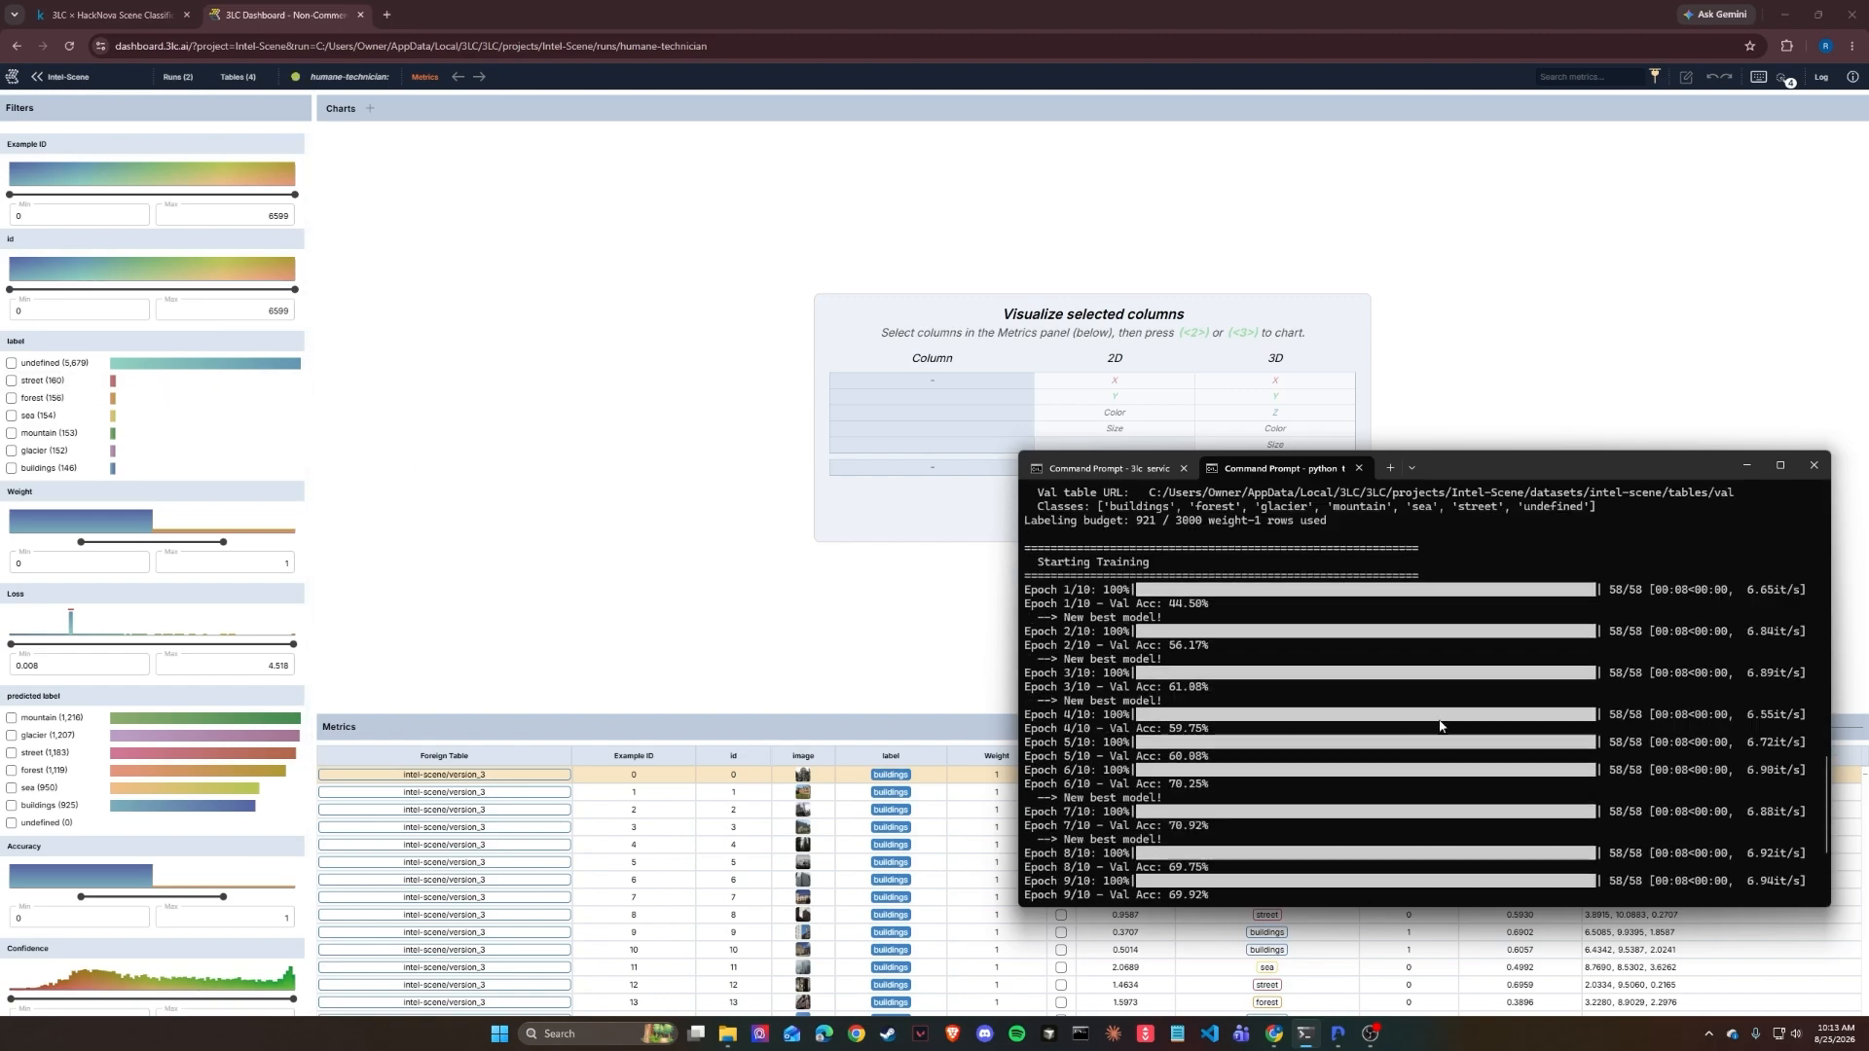
scroll(1439, 725, "down", 3)
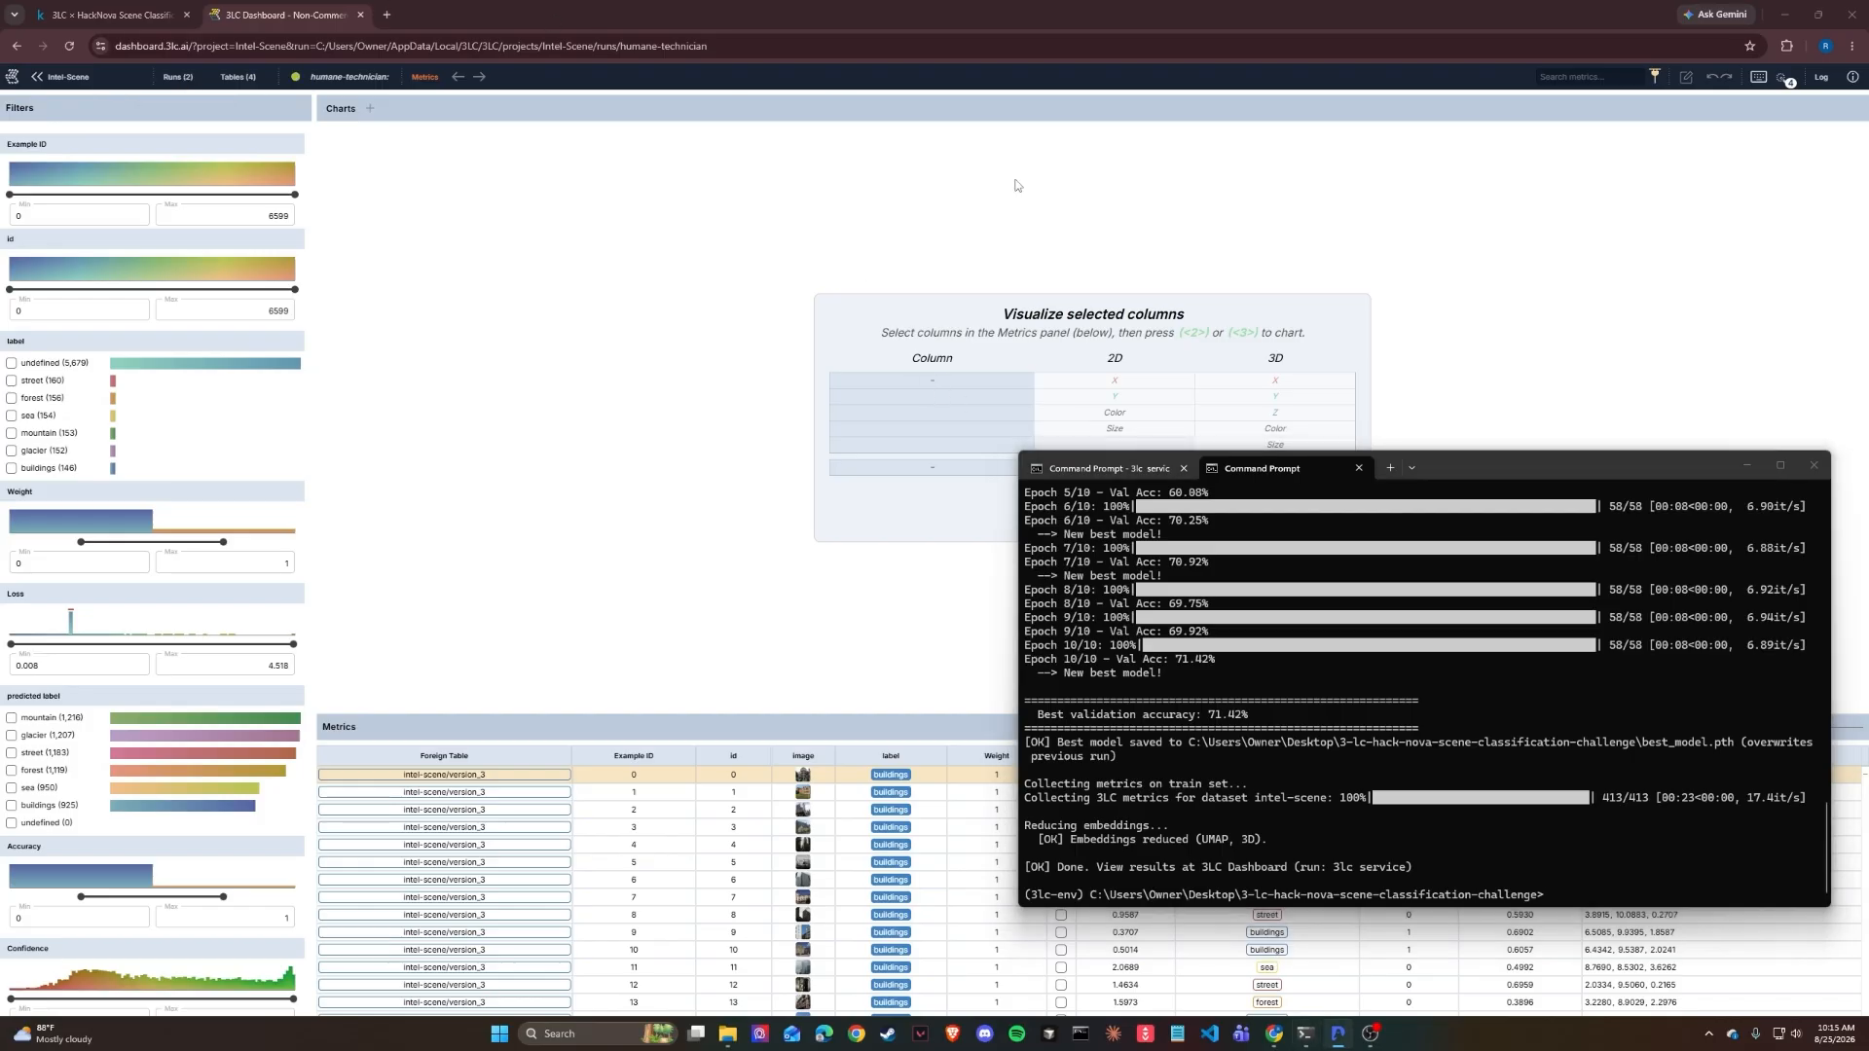
left_click(1674, 816)
type("python predict.py")
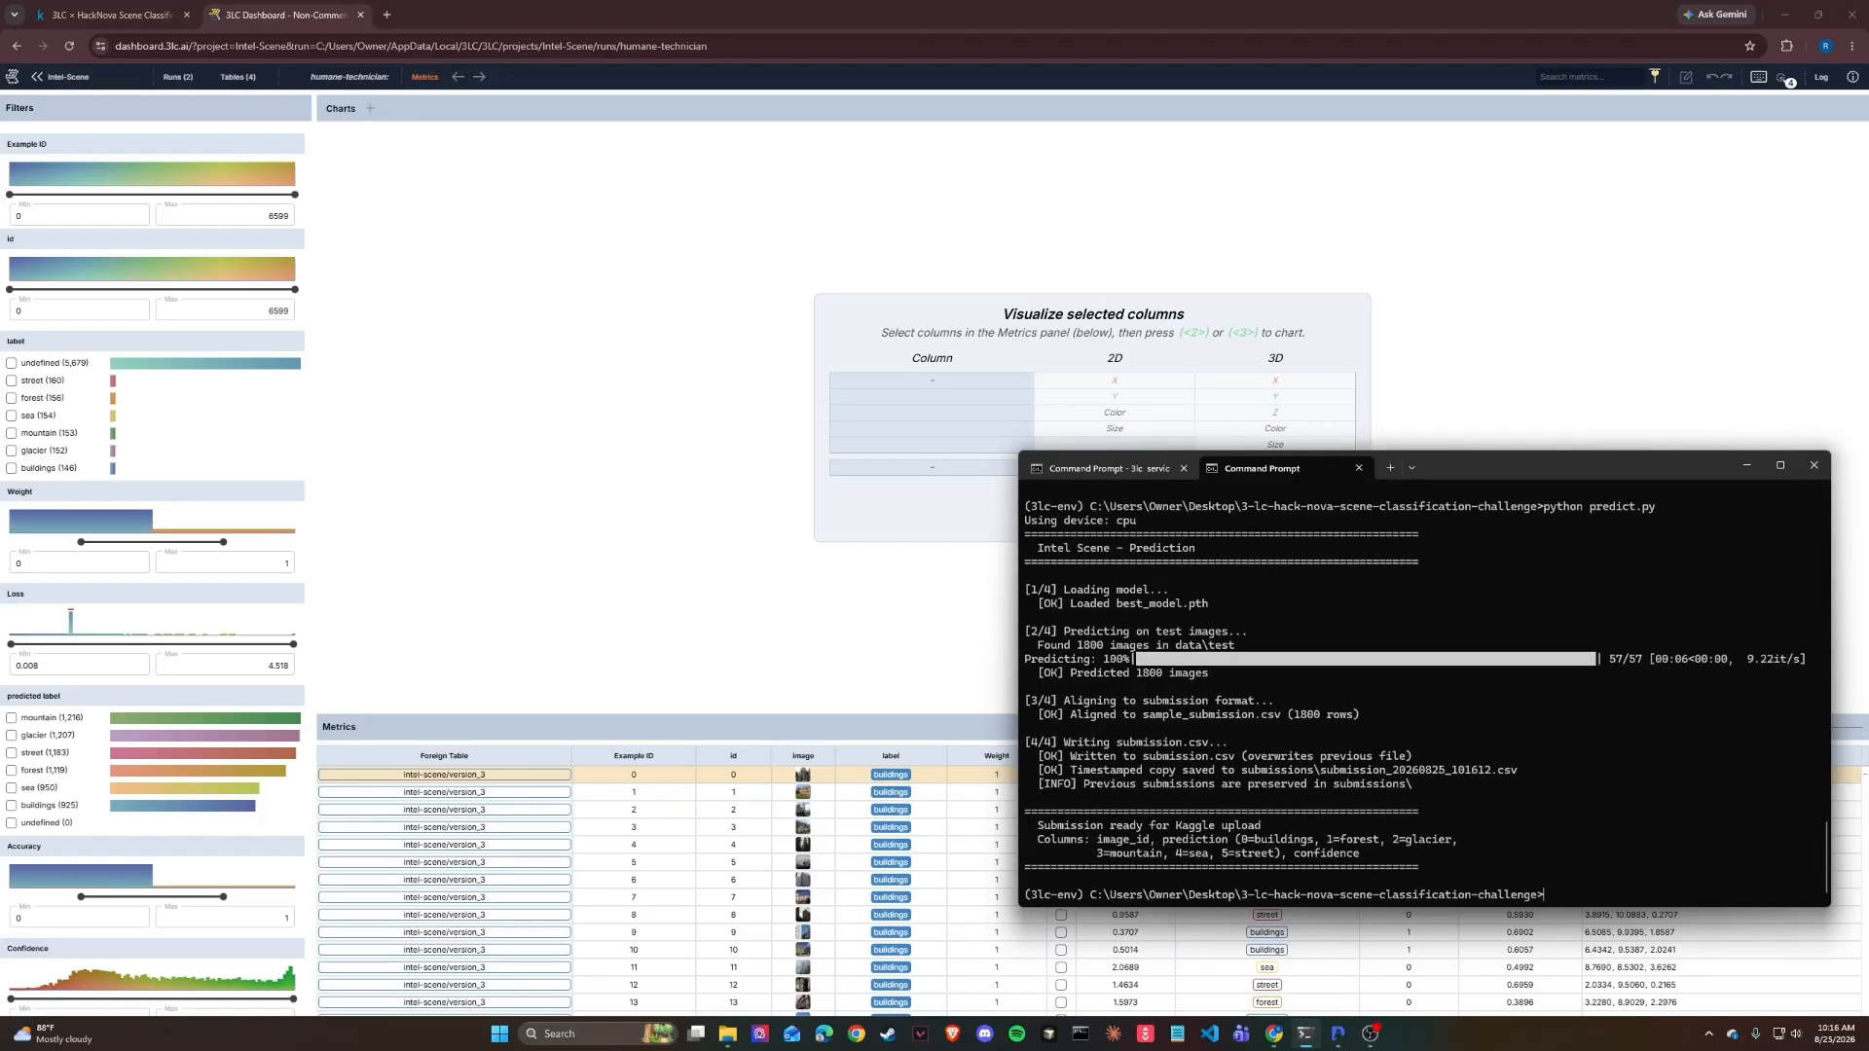
Step: Switch to File Explorer, open the project's submissions folder and move the window clear of the Command Prompt
left_click(727, 1034)
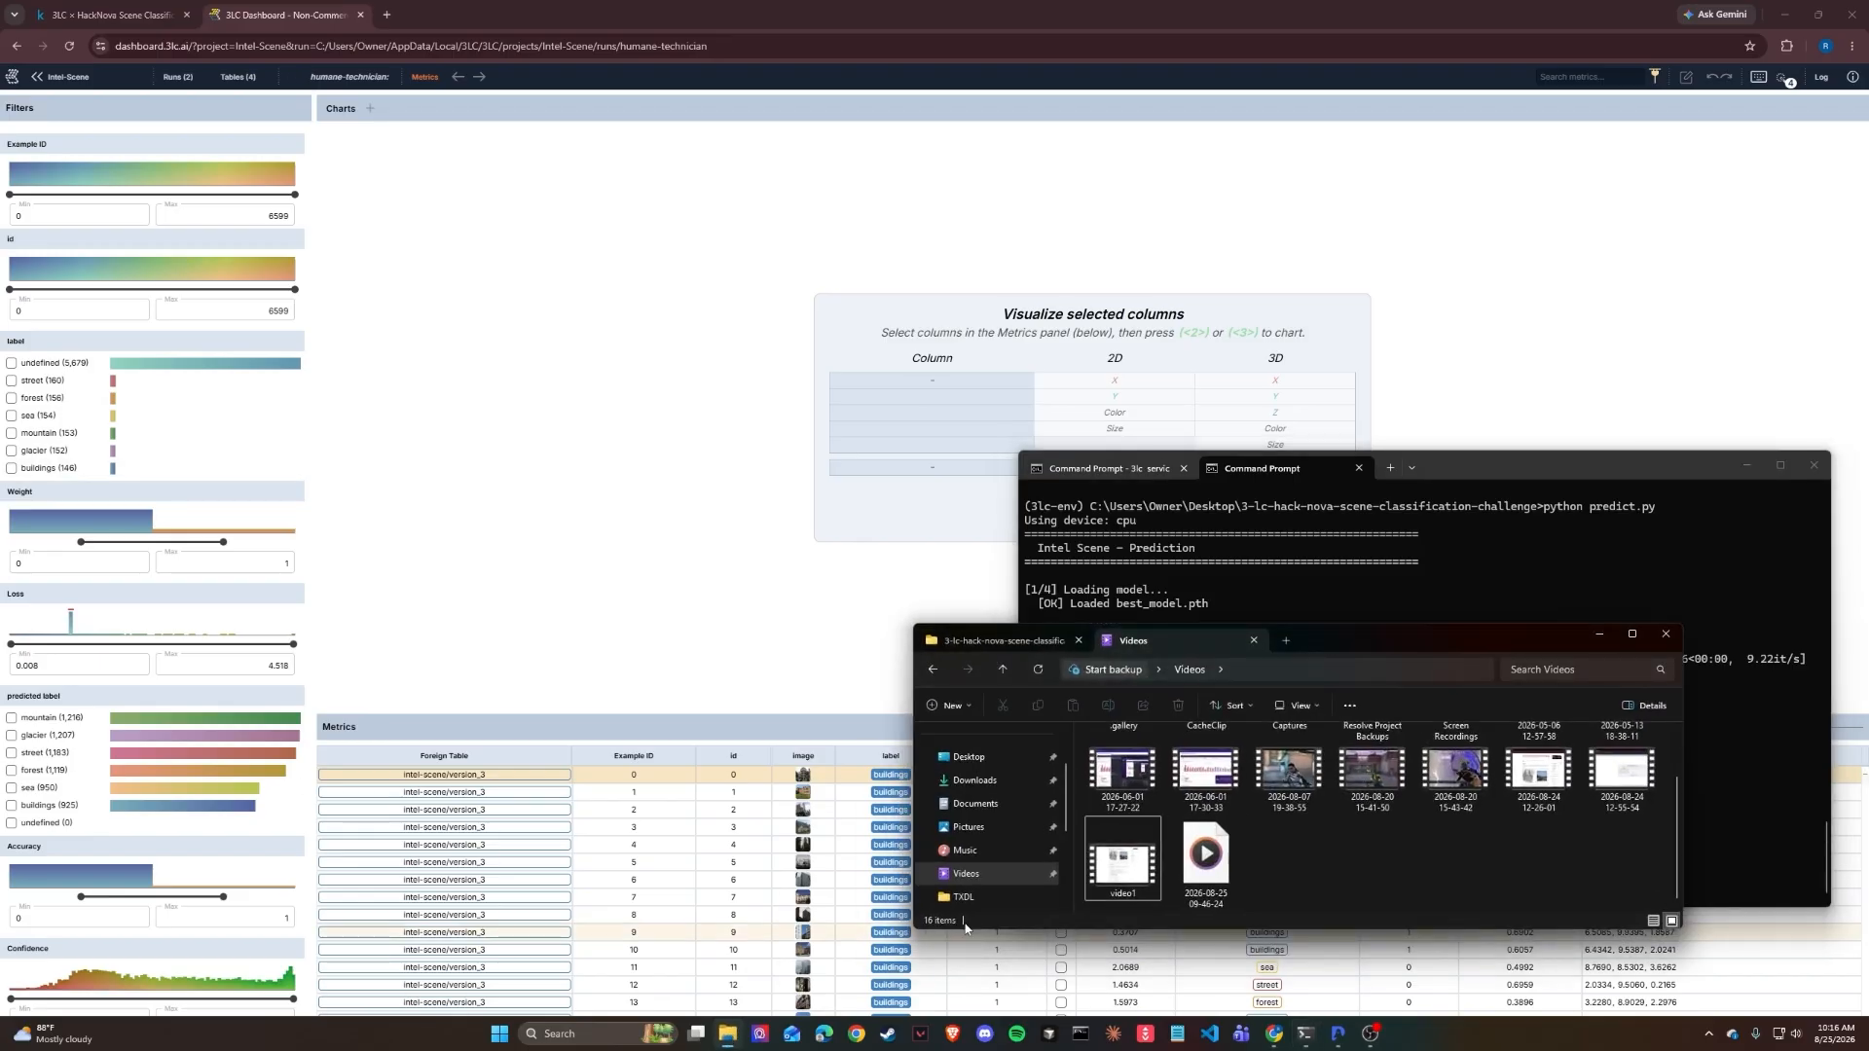
left_click(1003, 641)
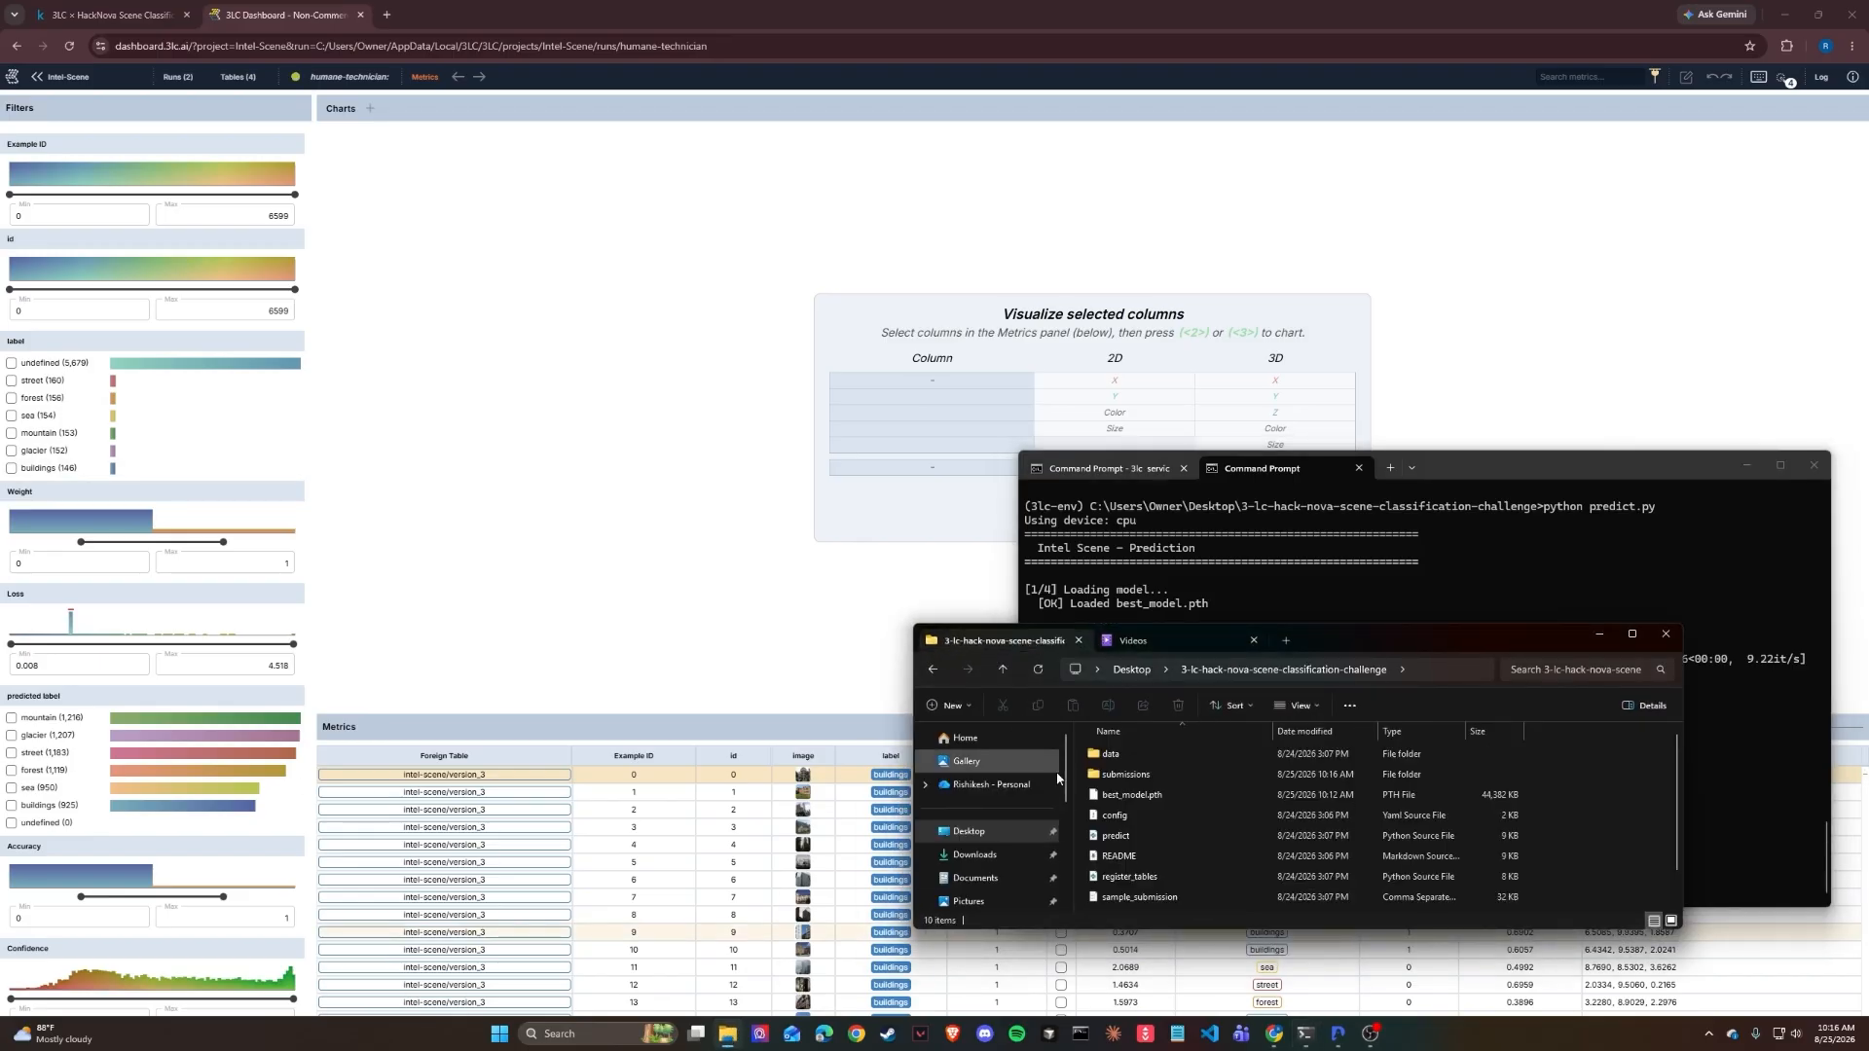
double_click(1171, 776)
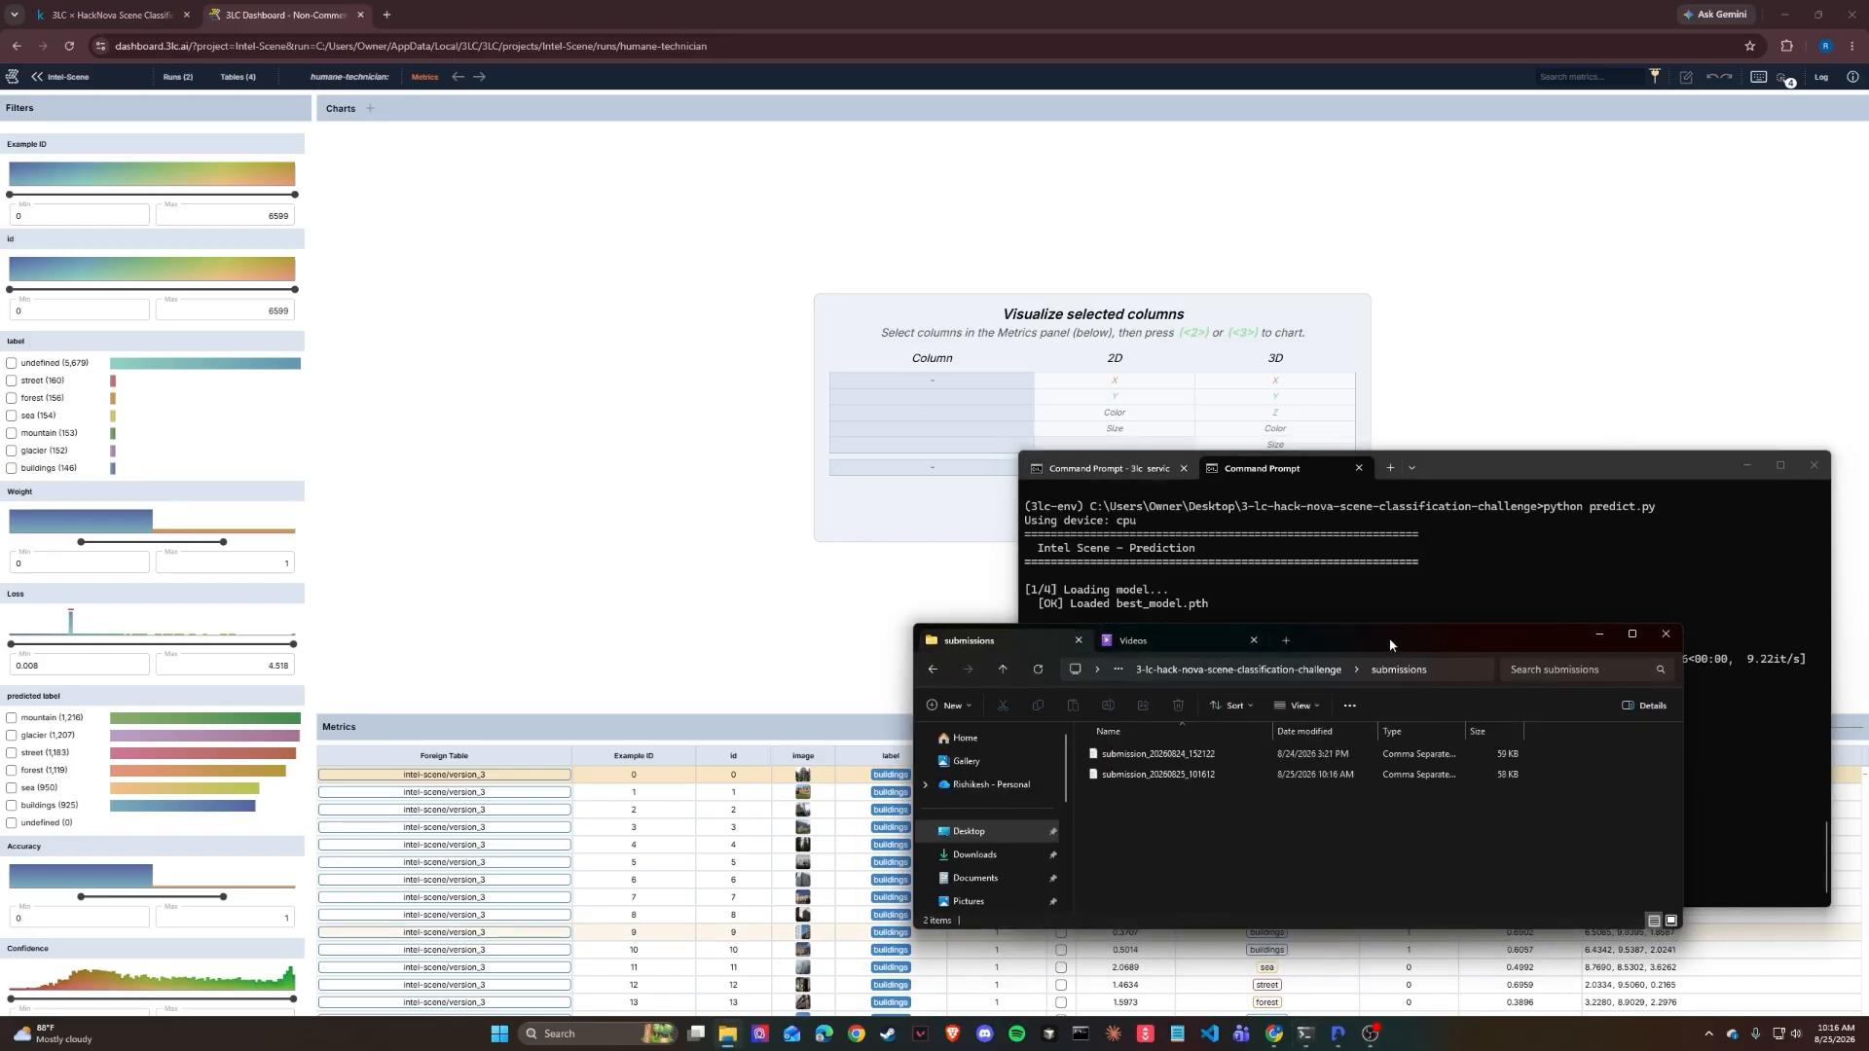
left_click_drag(1388, 639, 901, 477)
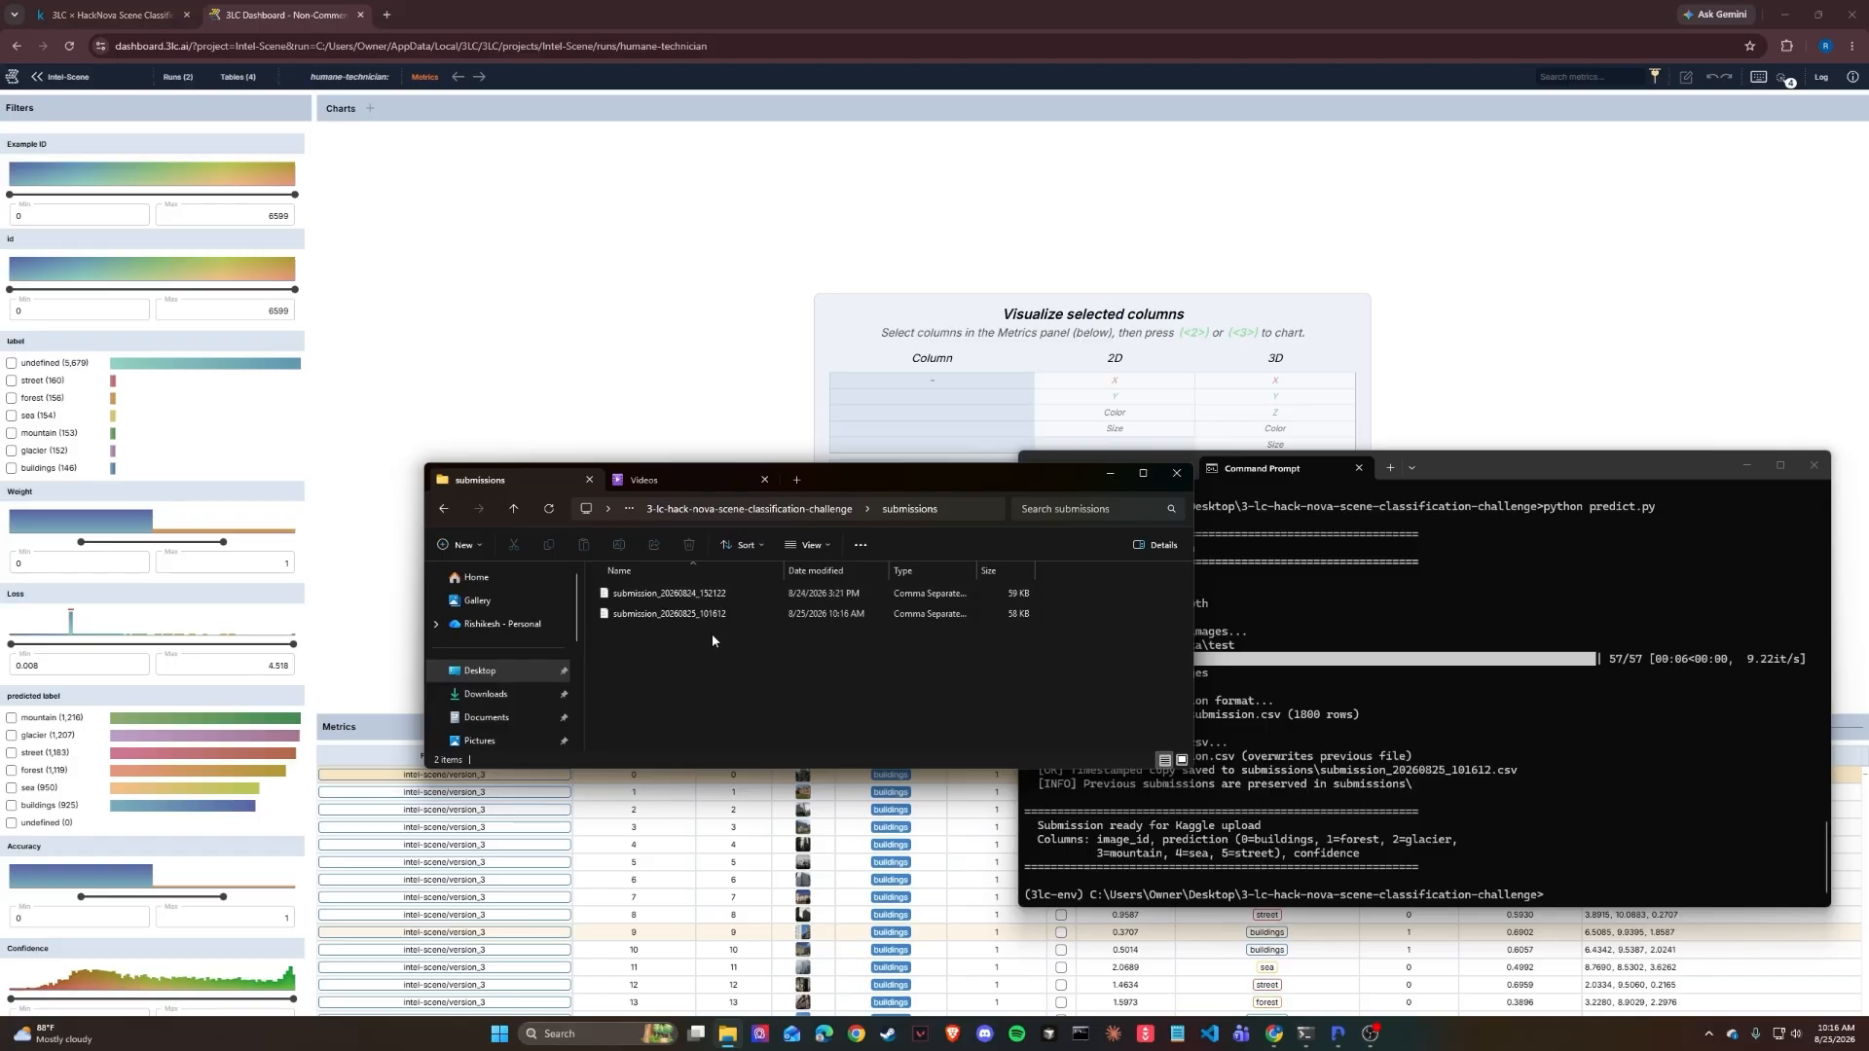
Step: Switch to the Kaggle challenge page in the browser, view its leaderboard and open the form for submitting a prediction
left_click(78, 9)
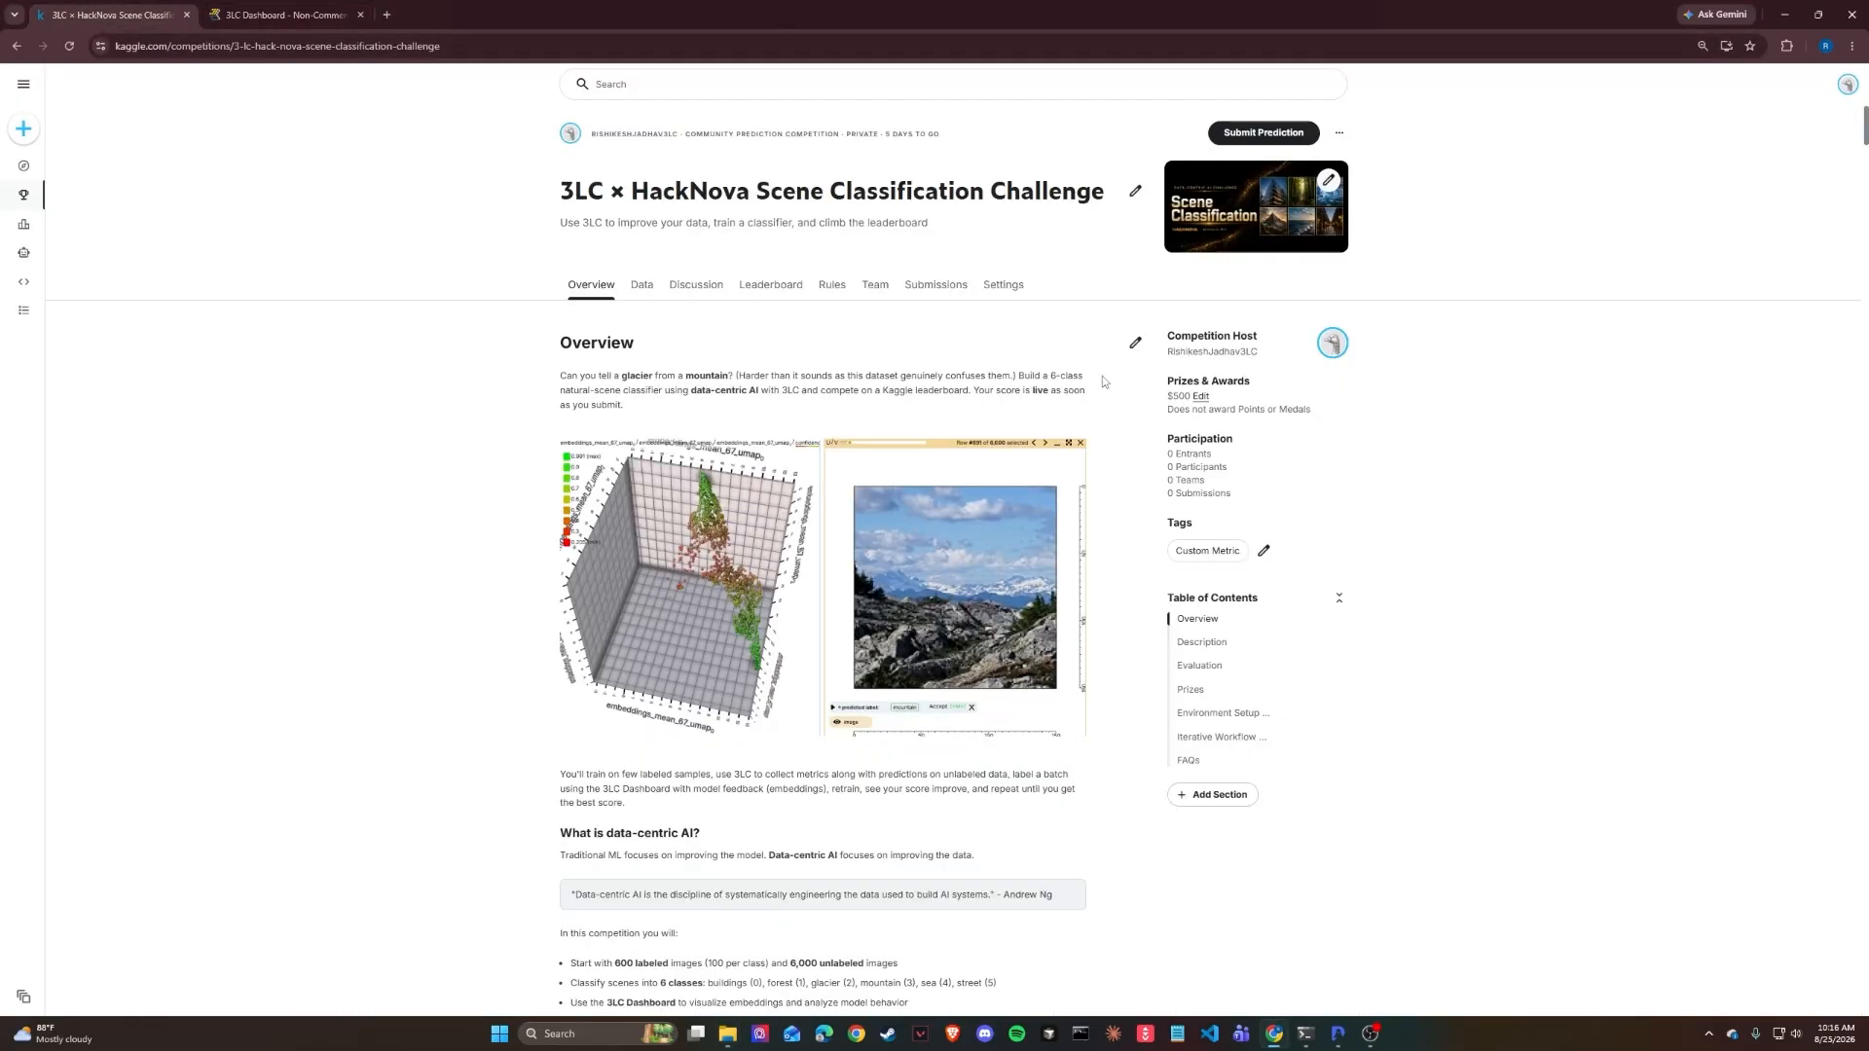
left_click(783, 292)
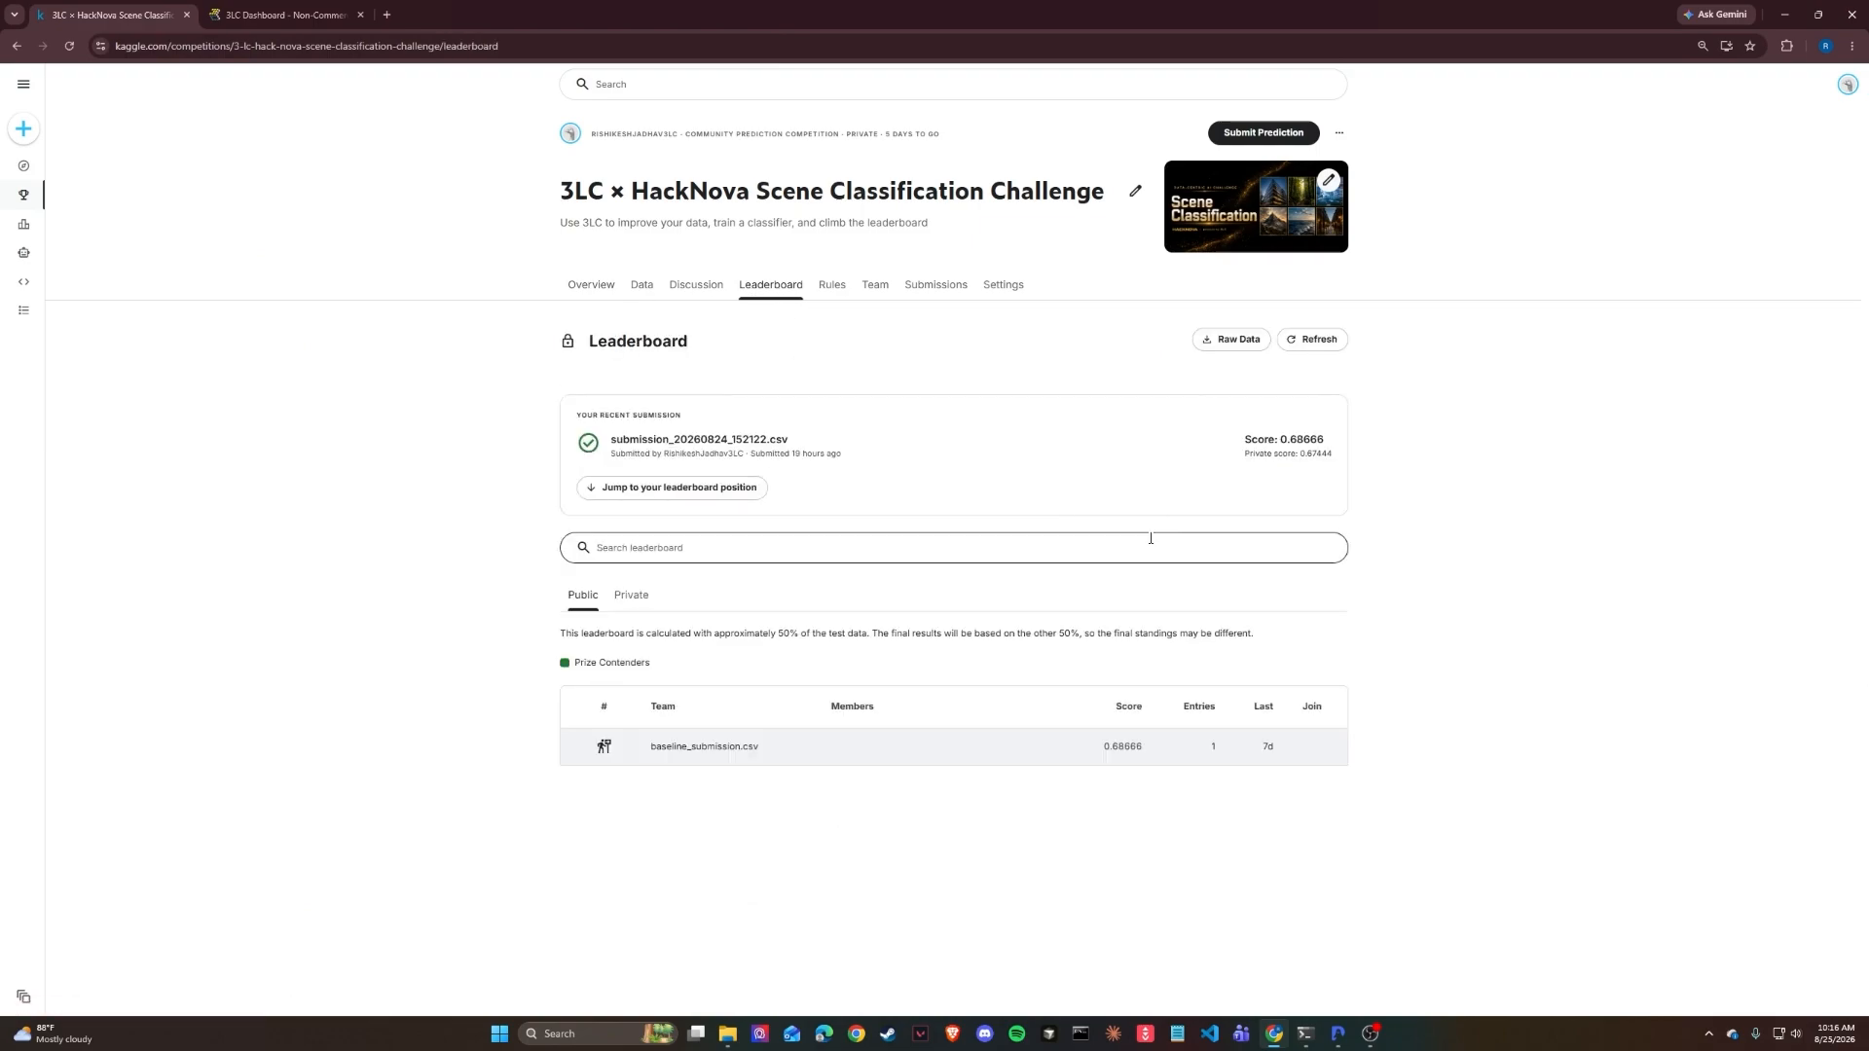
left_click(1261, 134)
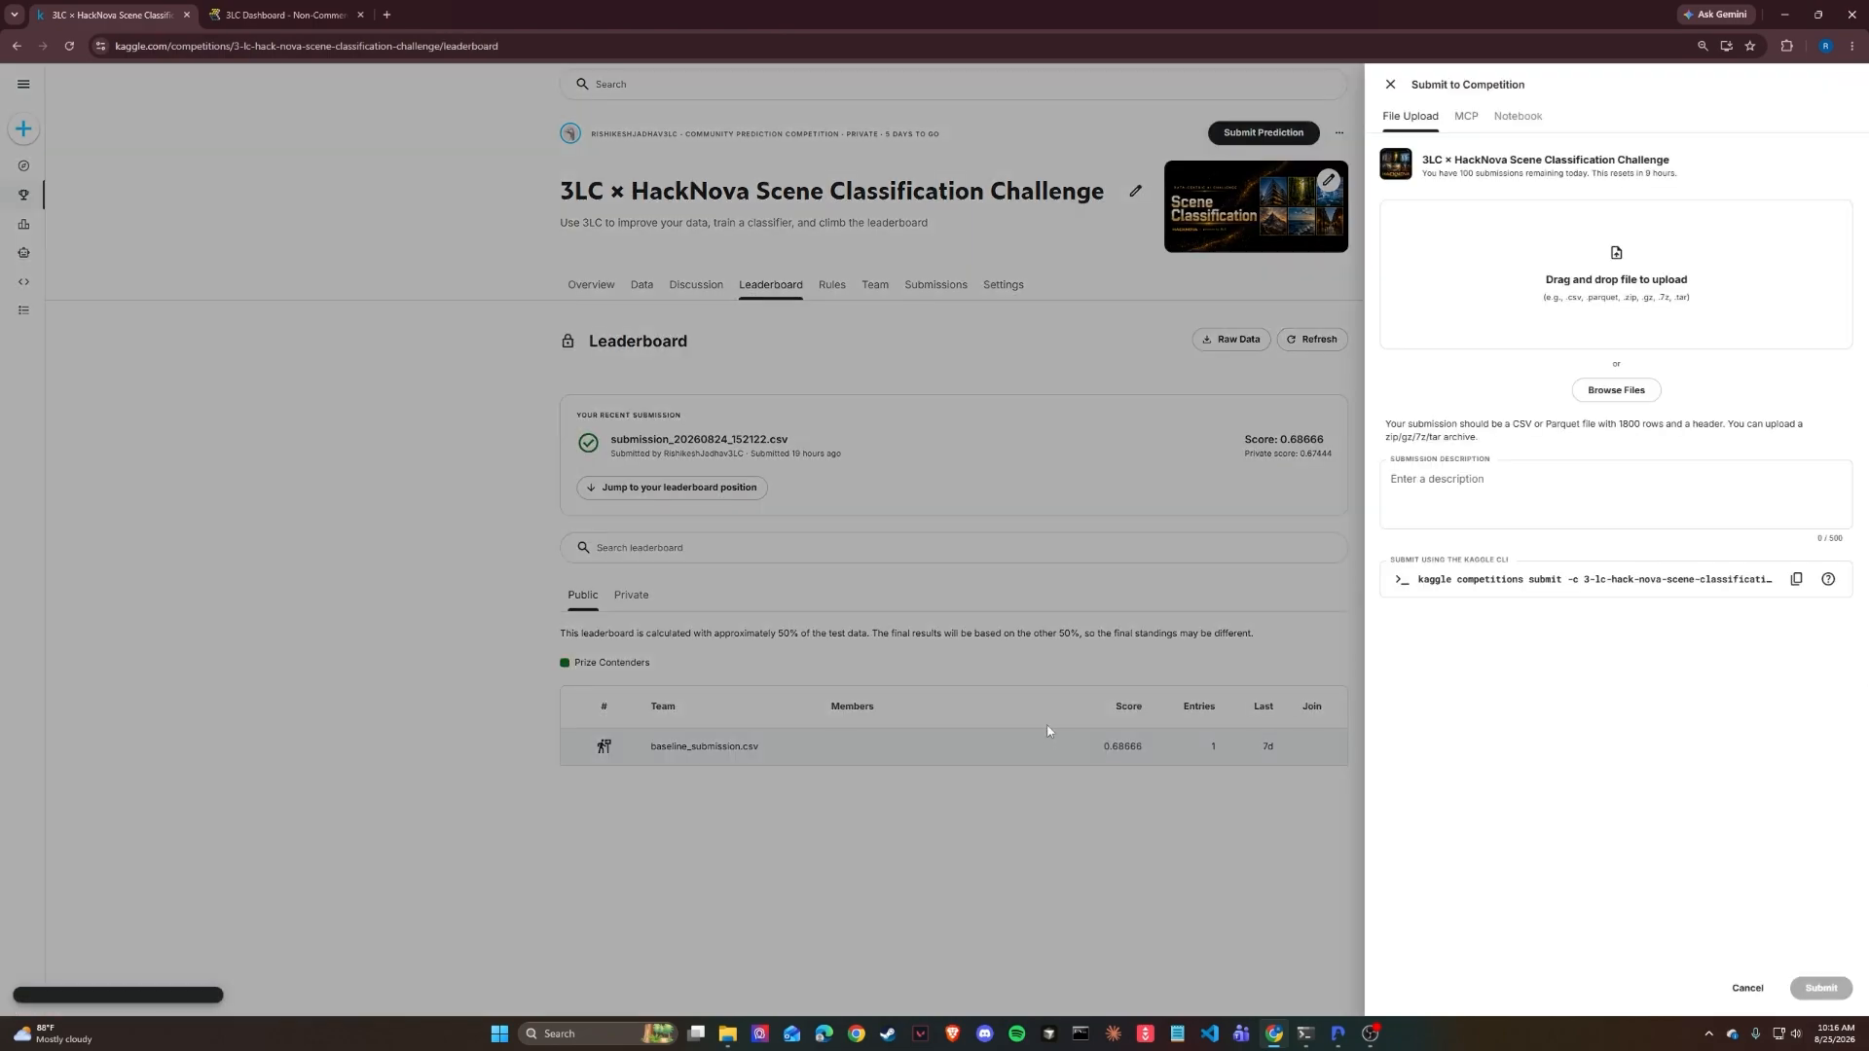
Step: Upload submission_20260825_101612.csv from the submissions folder and submit it to the competition
left_click(728, 1034)
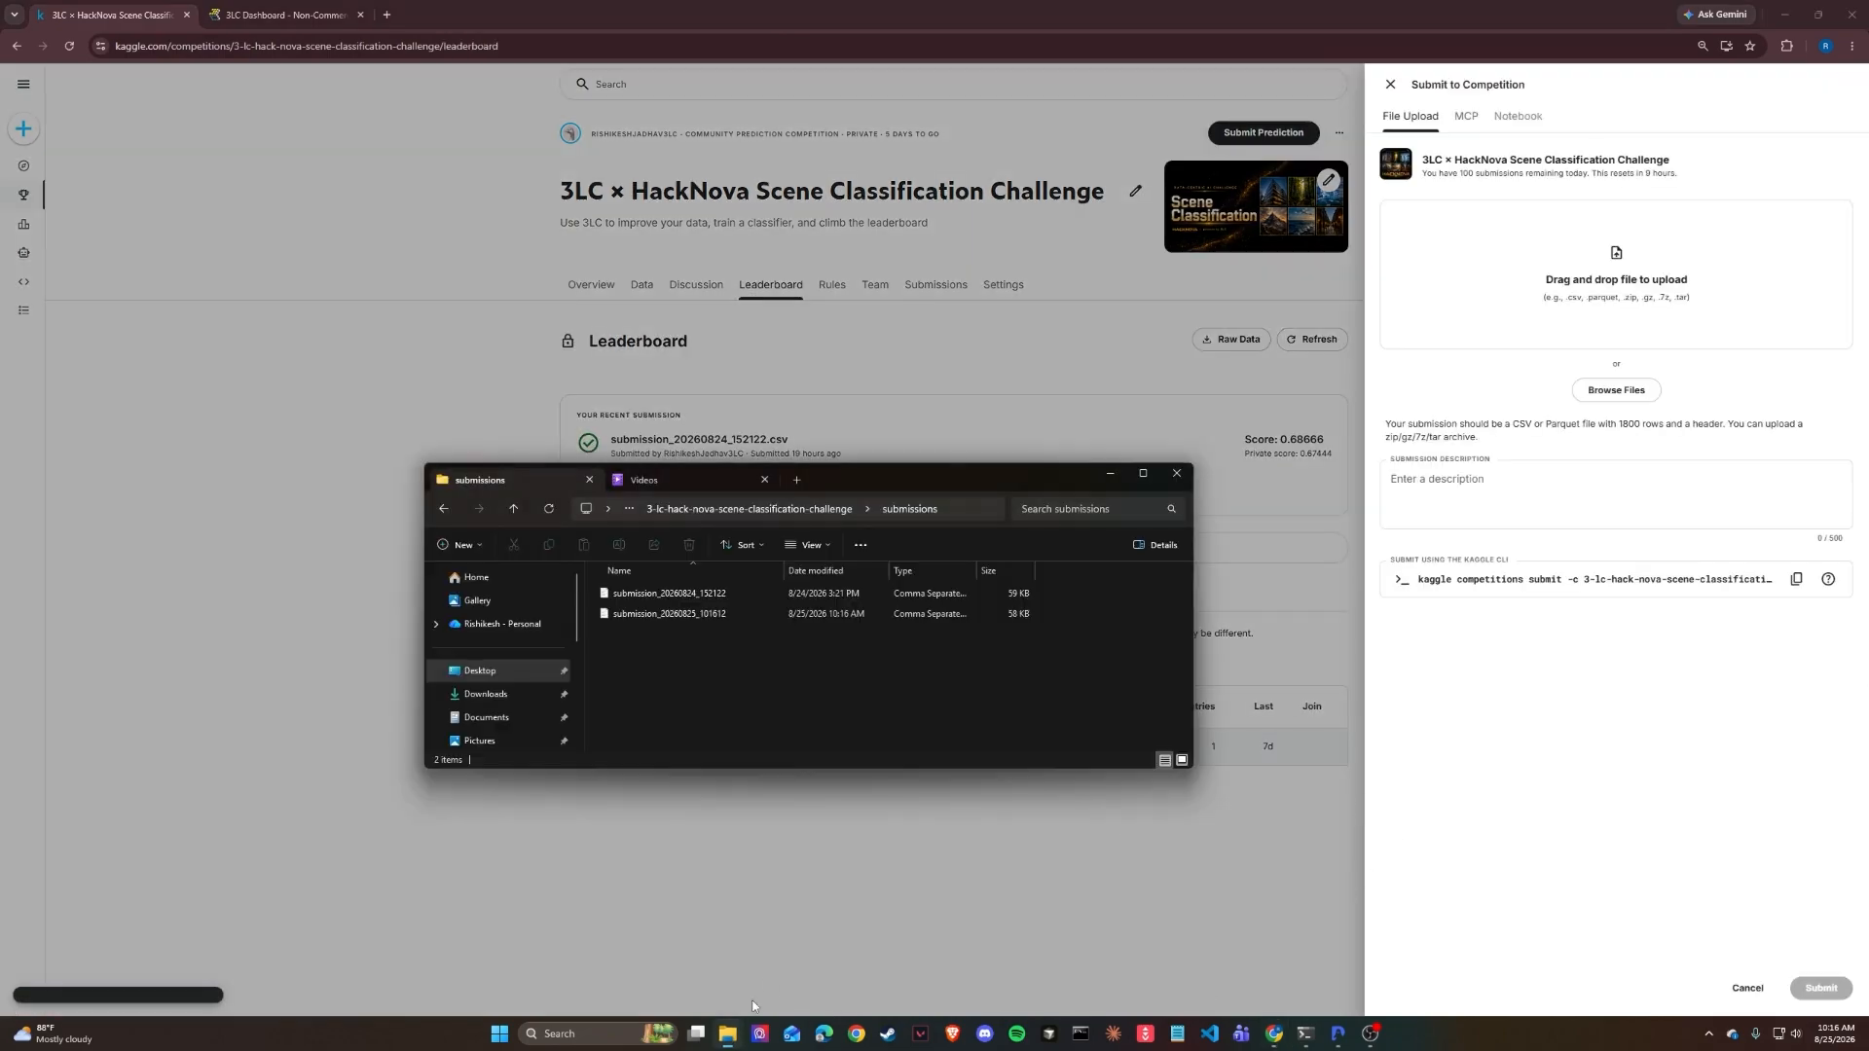
left_click(794, 618)
left_click_drag(790, 630, 1616, 282)
left_click(1833, 988)
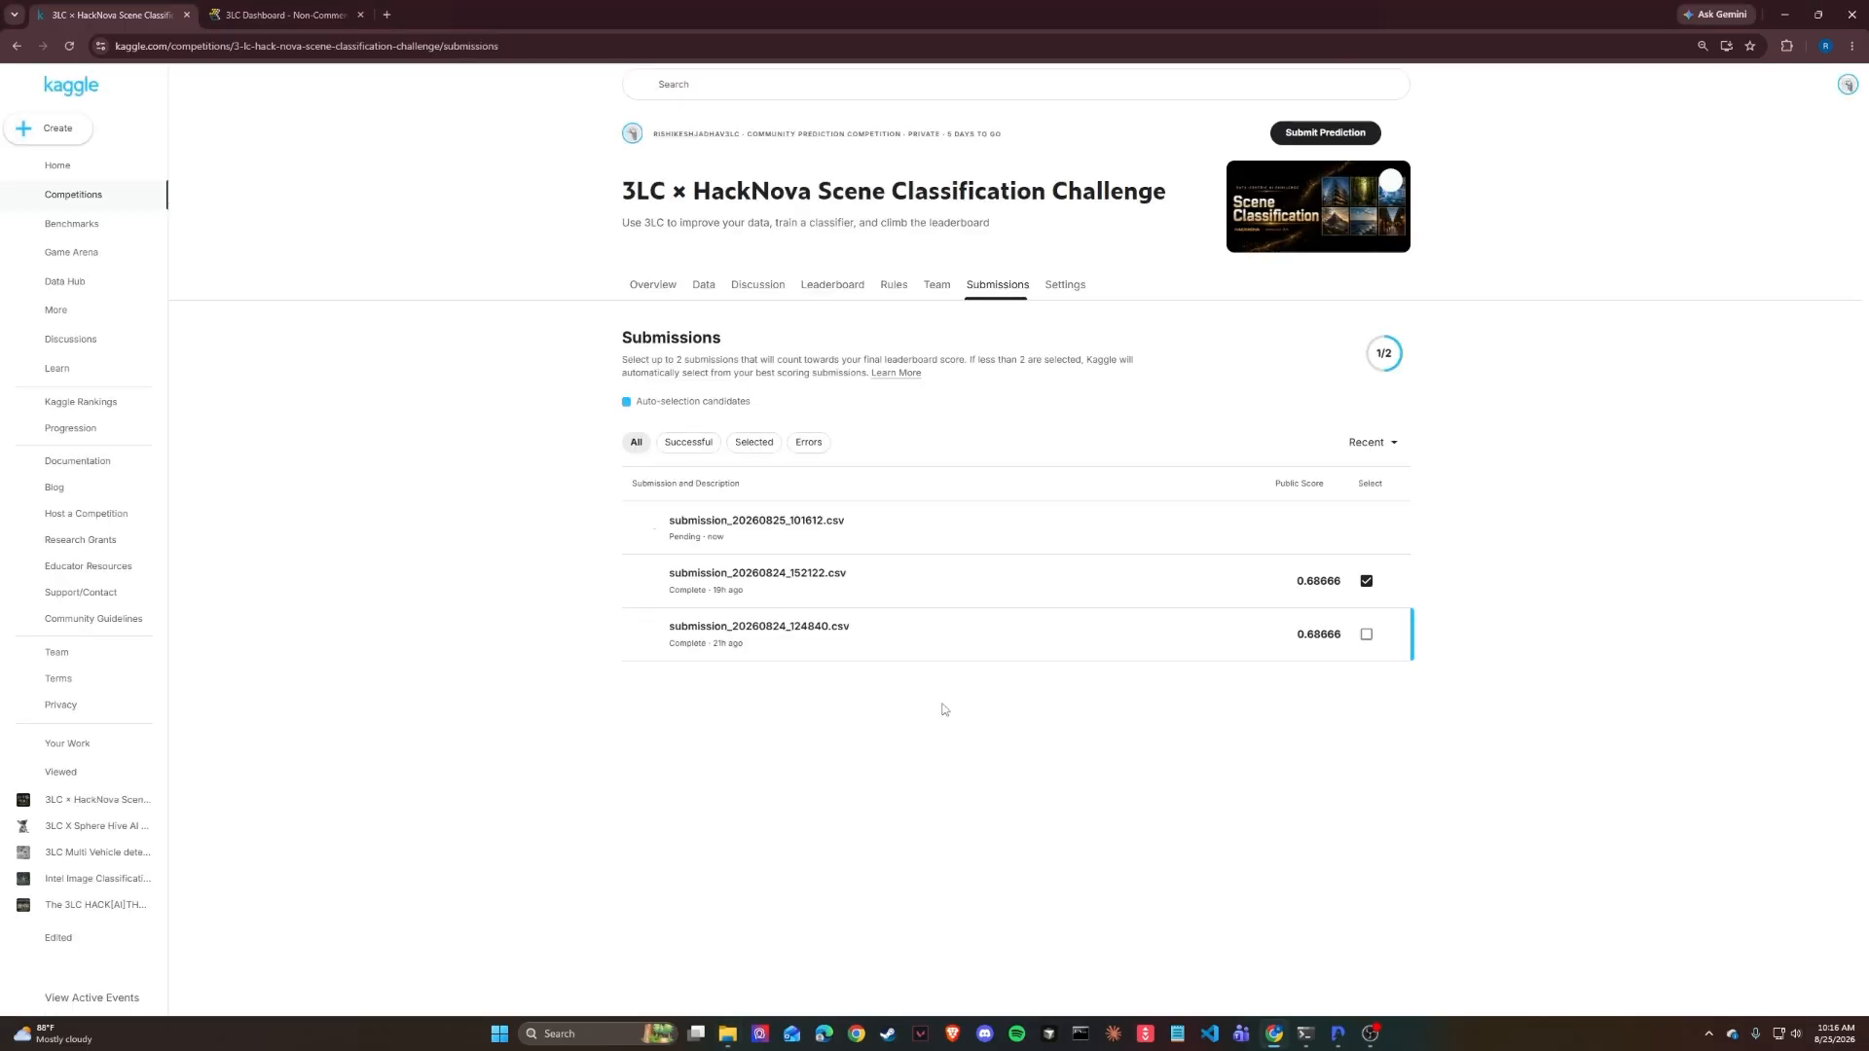
Step: Deselect submission_20260824_152122.csv and select submission_20260825_101612.csv for the final leaderboard score
left_click(1373, 585)
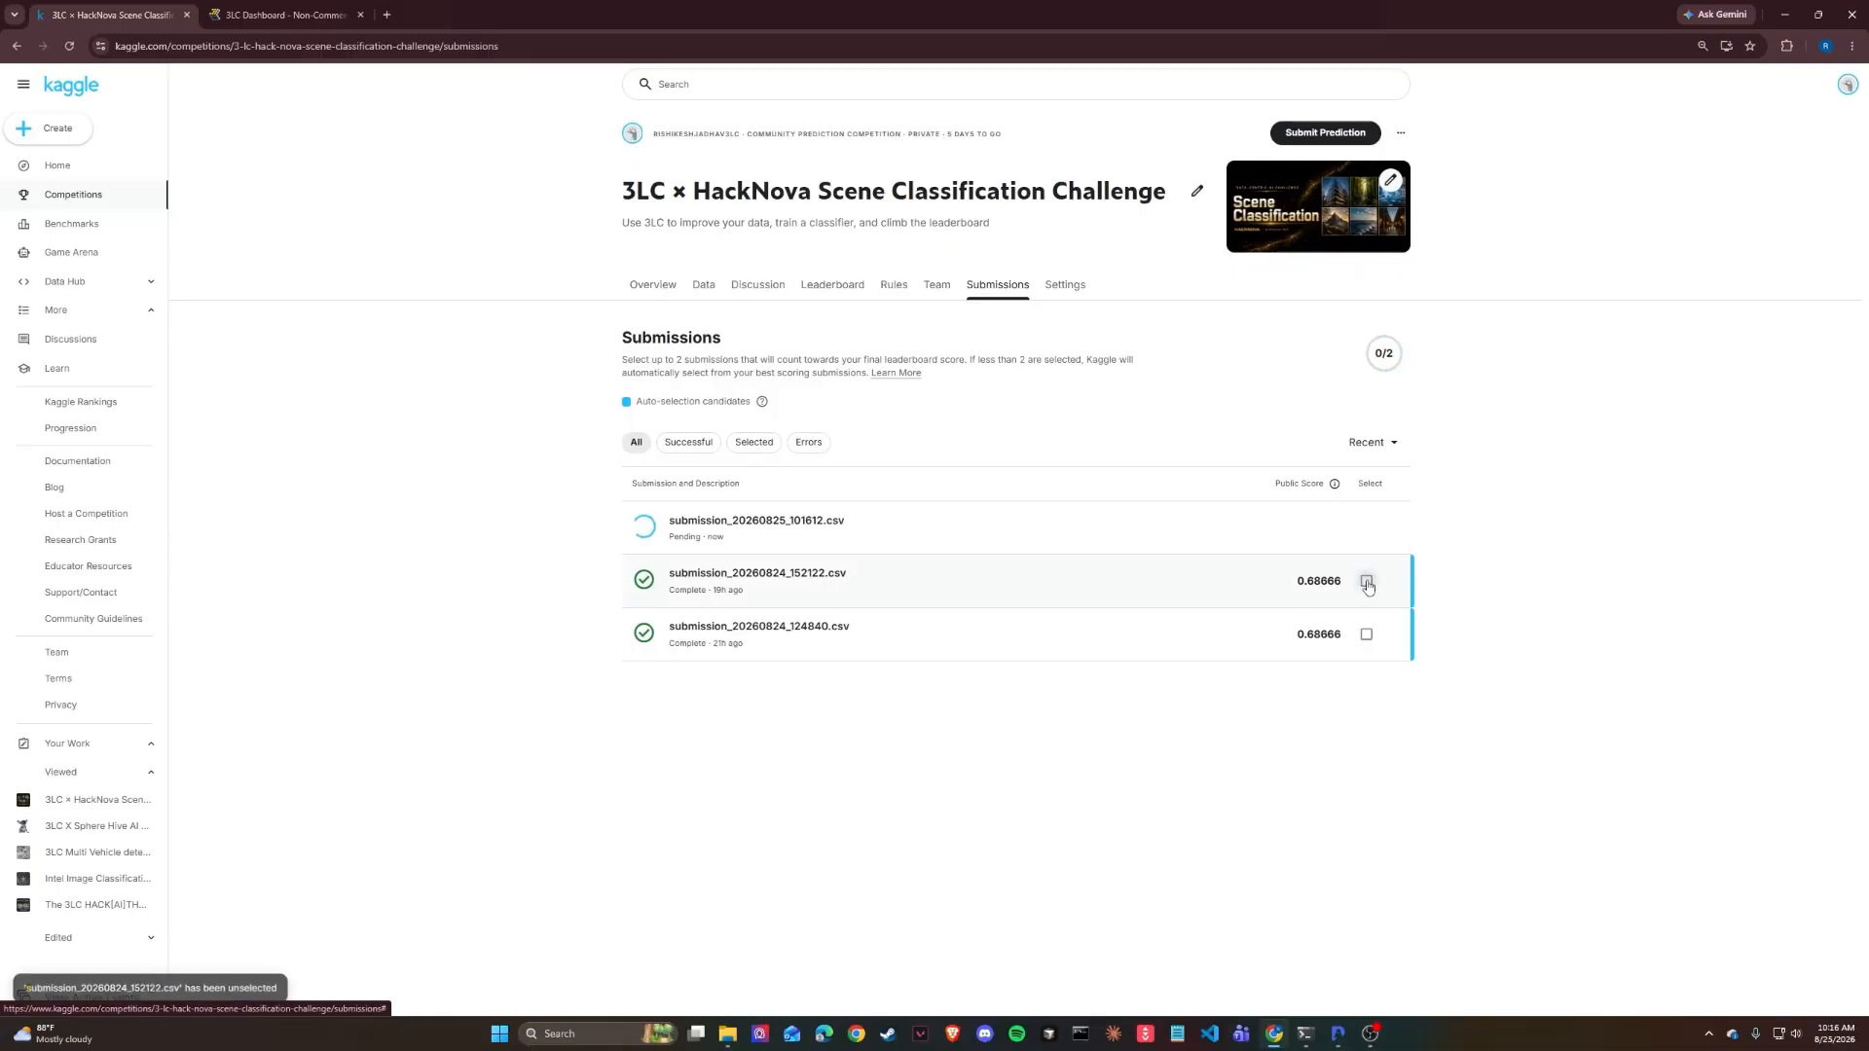
left_click(1367, 584)
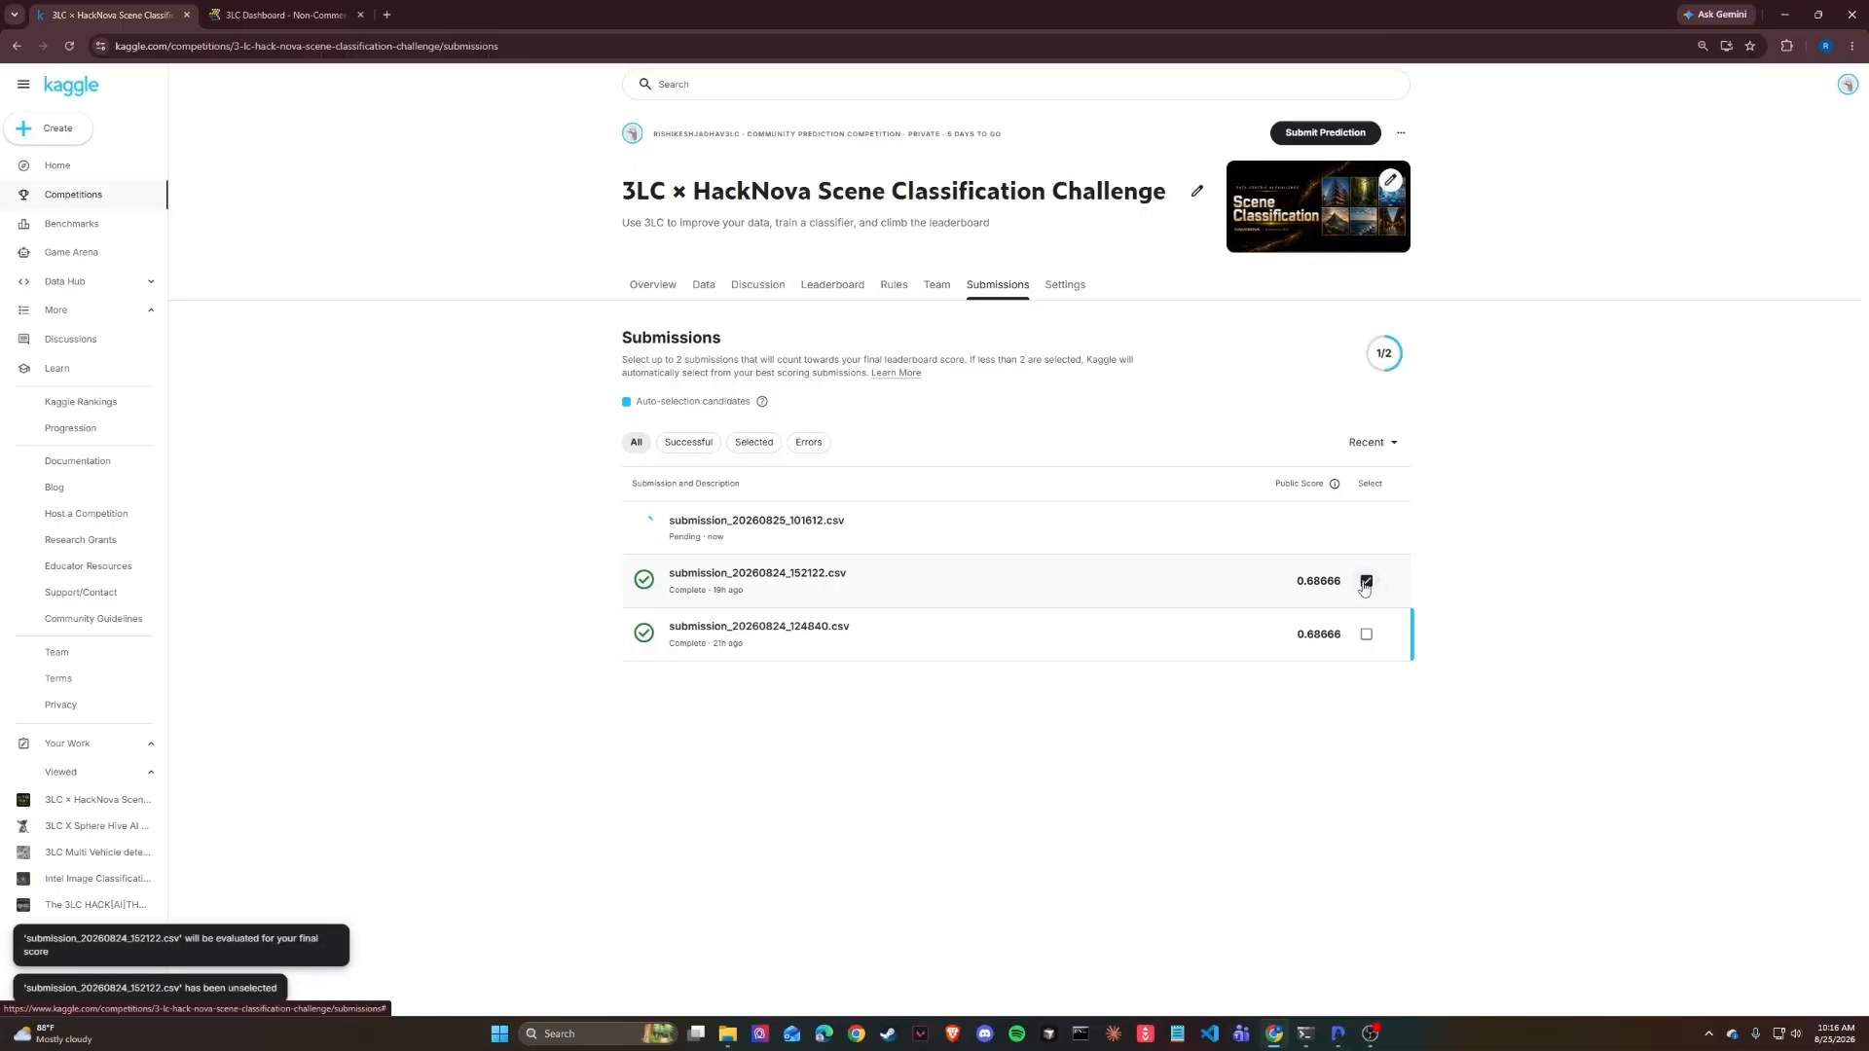
left_click(1366, 584)
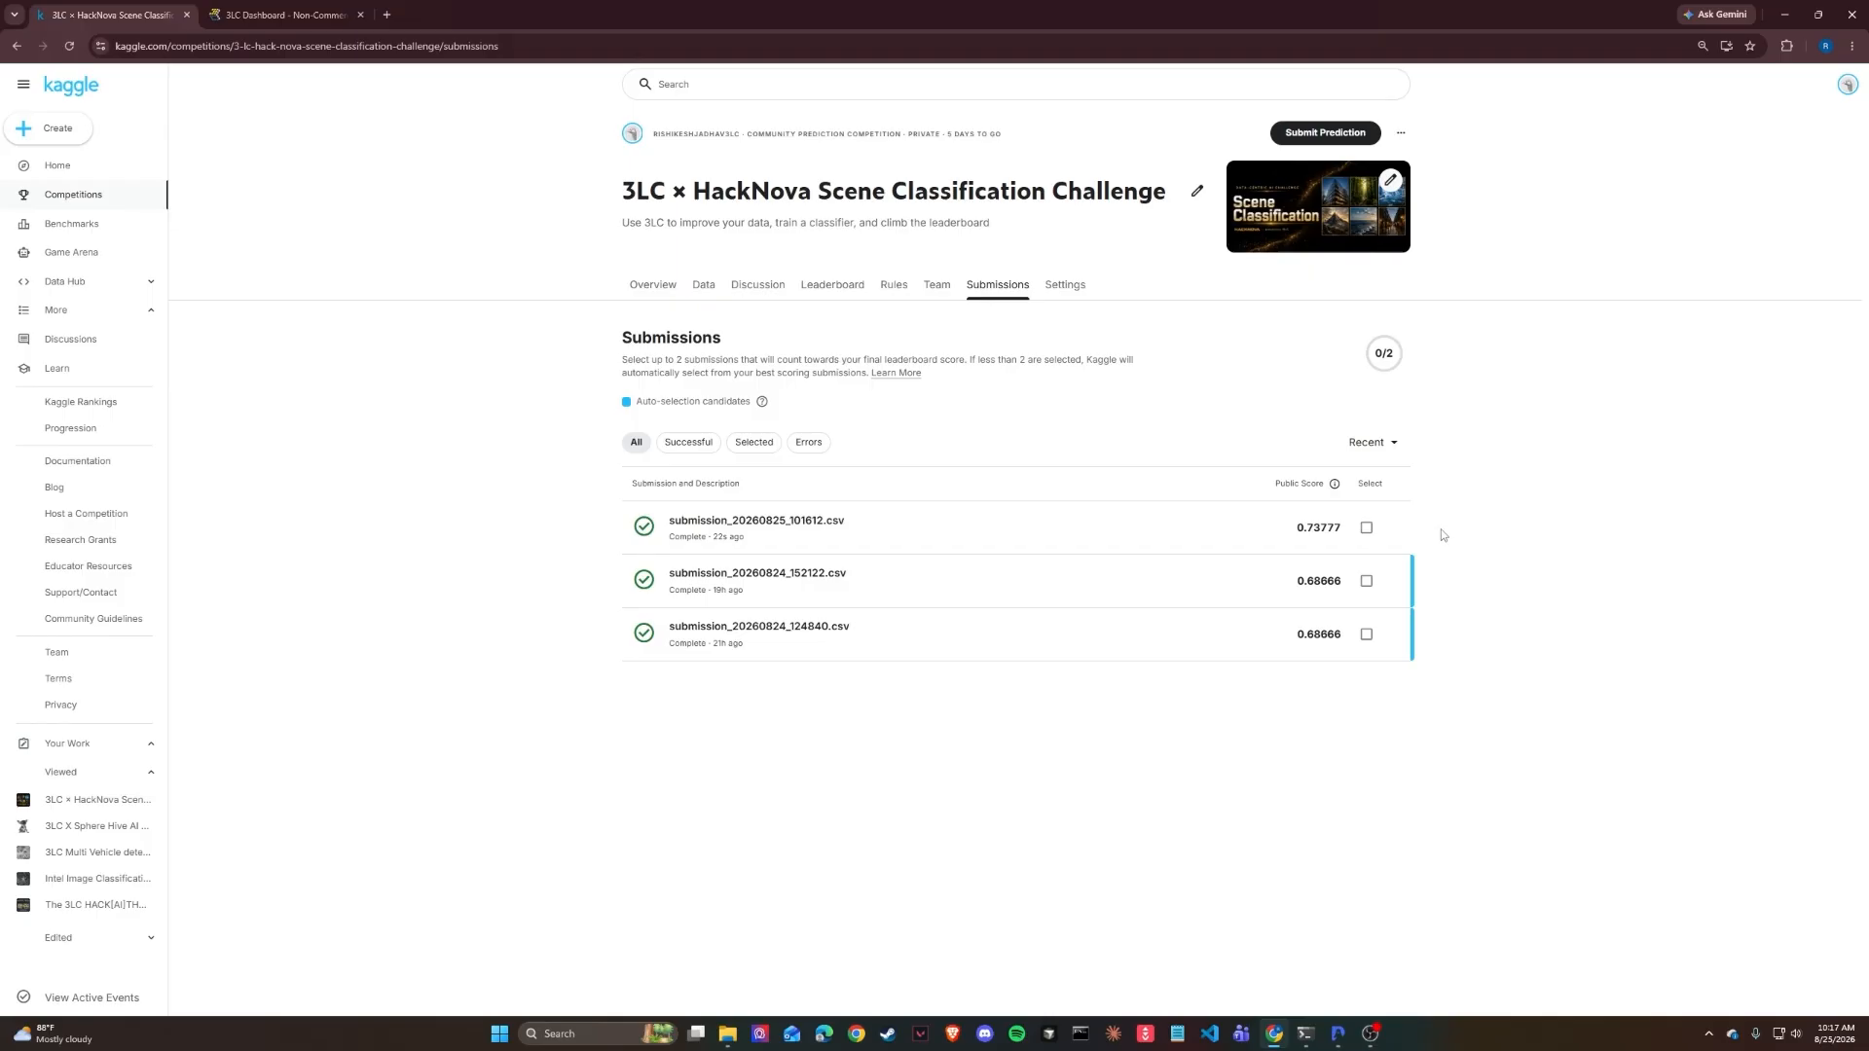
left_click(1367, 529)
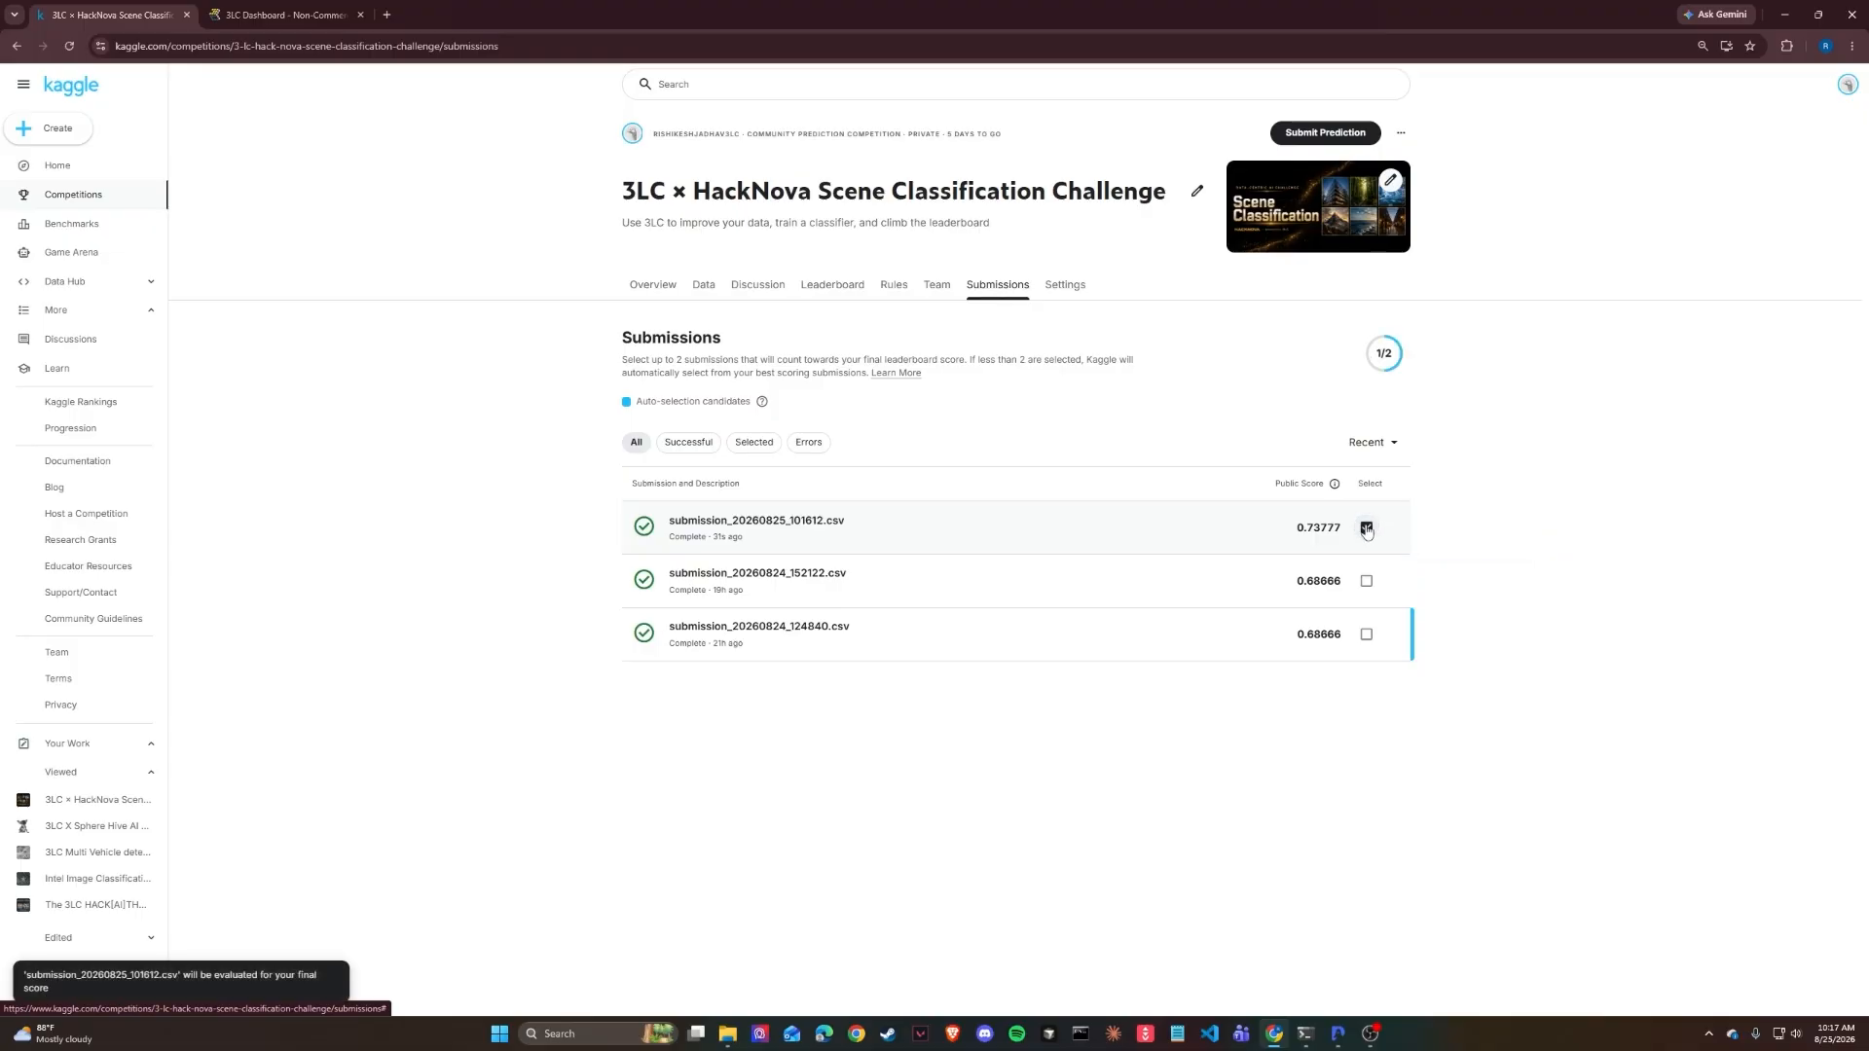